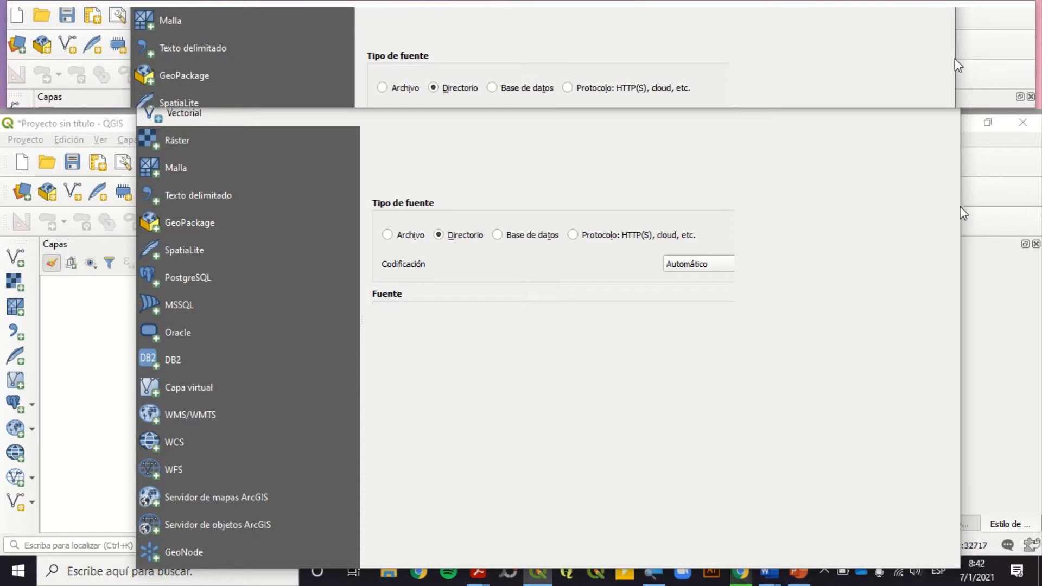
# Step: Shrink the data source manager window and set the vector source to the directory GEODATABASE.gdb inside the Descargas folder GEODATABASE_EMPATADA NACIONAL
pyautogui.moveTo(958, 210); pyautogui.dragTo(526, 239)
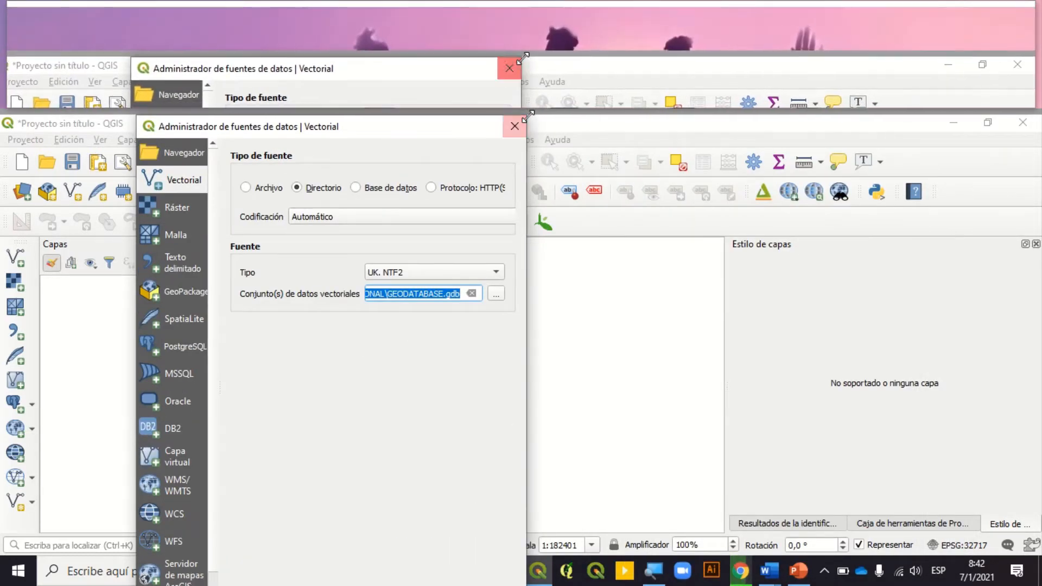
pyautogui.moveTo(528, 117); pyautogui.dragTo(535, 140)
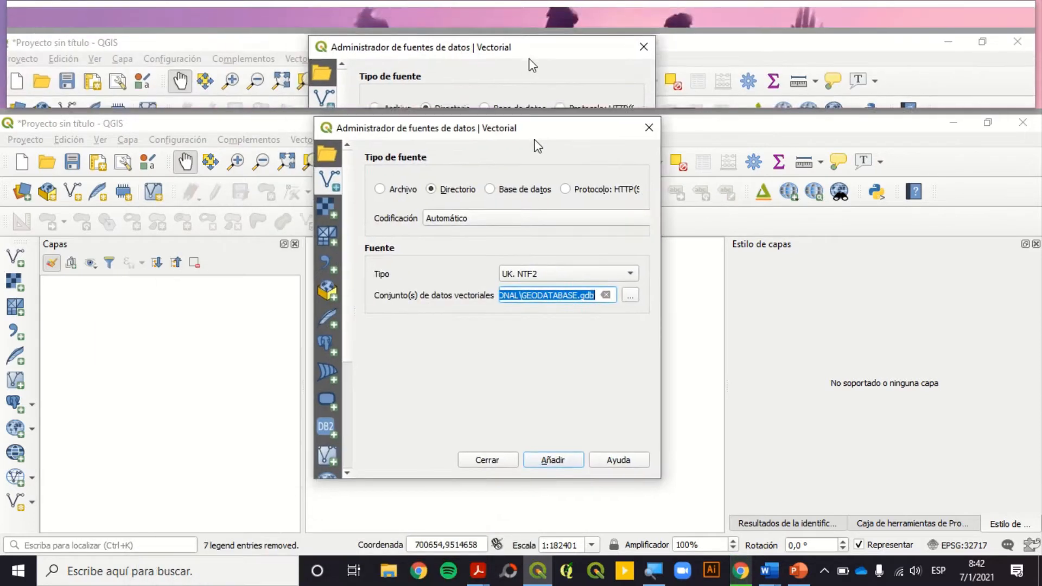
pyautogui.click(409, 191)
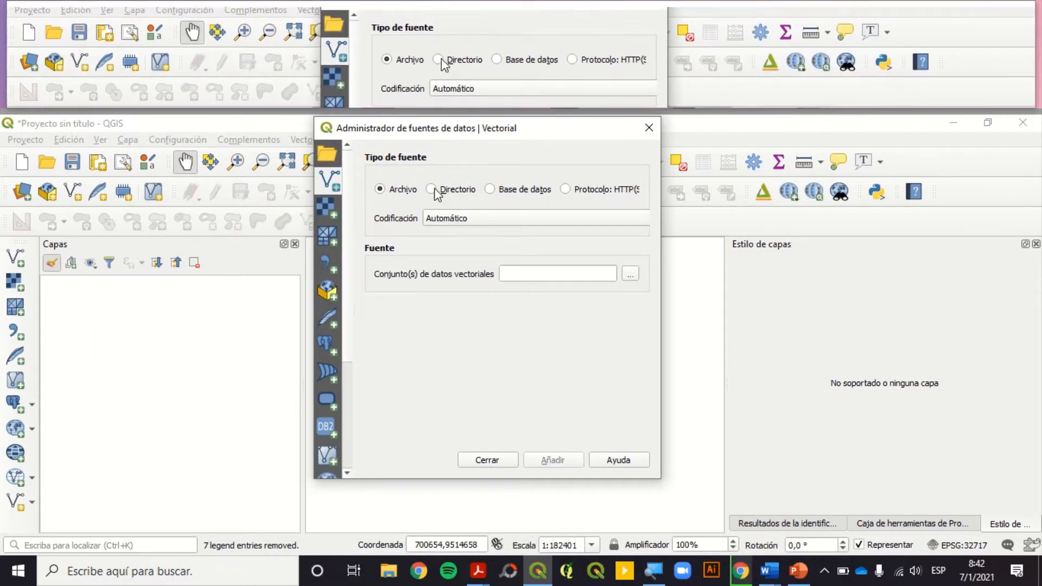
pyautogui.click(441, 190)
pyautogui.click(630, 296)
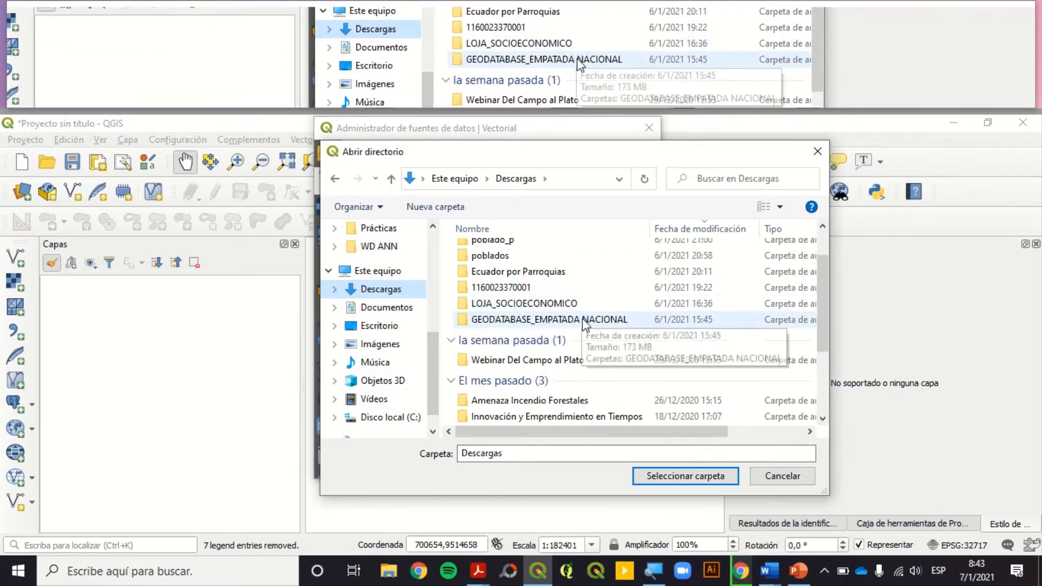
pyautogui.doubleClick(585, 323)
pyautogui.doubleClick(553, 252)
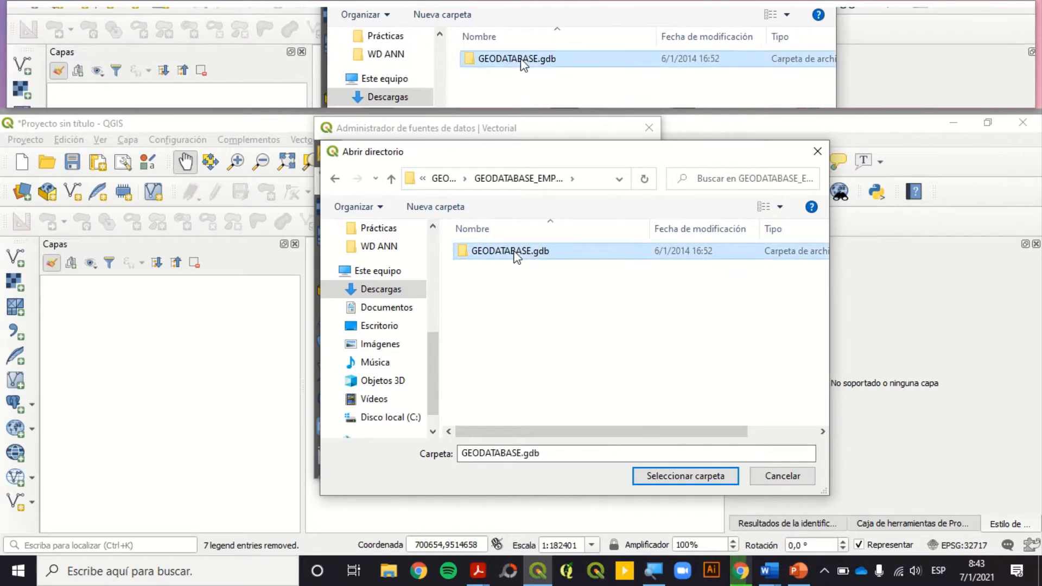
pyautogui.click(706, 483)
# Step: Add the GEO_ZON2010, GEO_SECDIS2010 and GEO_LOC2010 layers from the geodatabase to the project
pyautogui.click(552, 462)
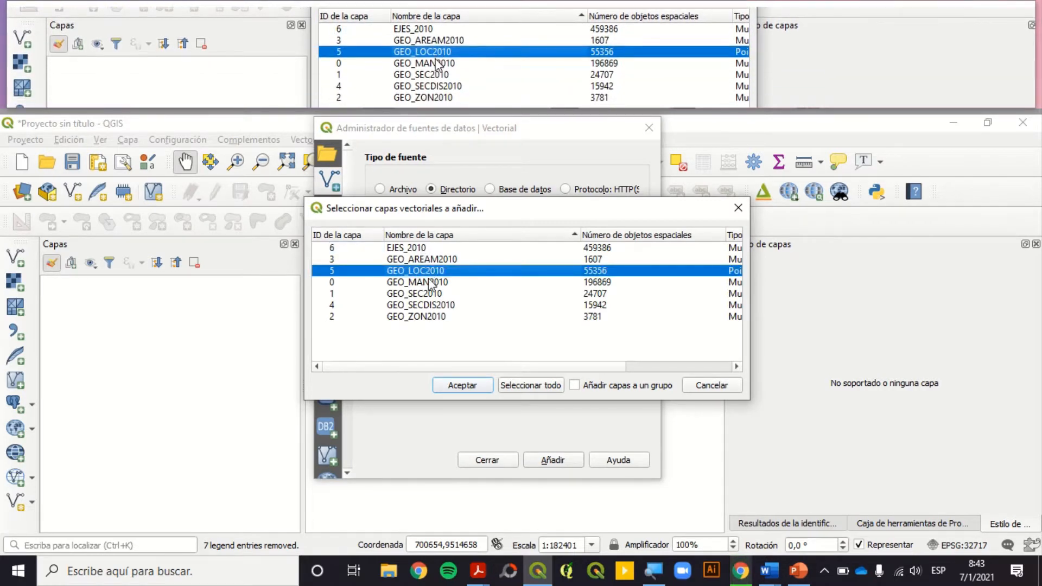
pyautogui.click(431, 318)
pyautogui.click(432, 306)
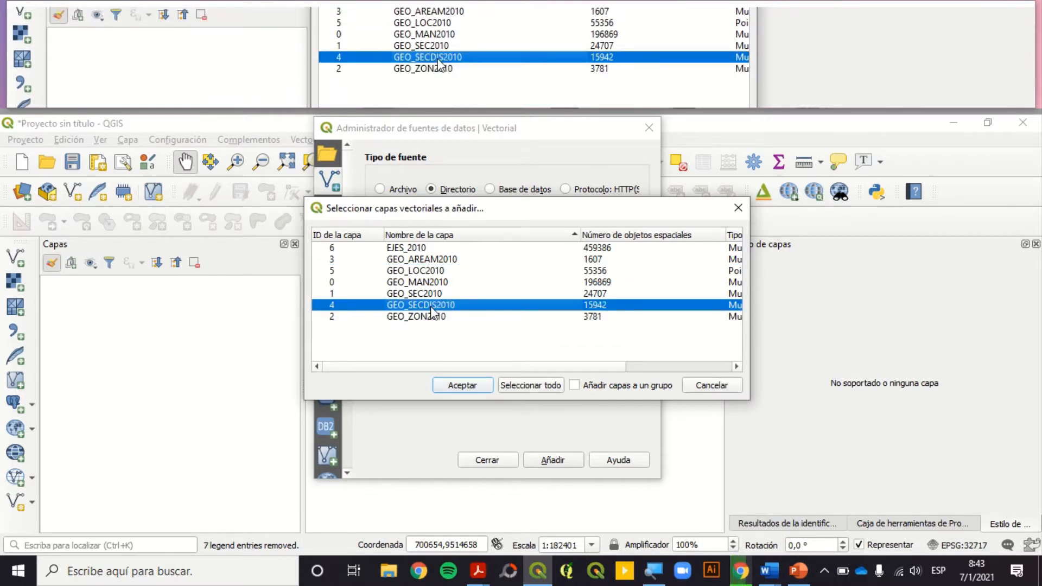
pyautogui.keyDown('ctrl'); pyautogui.click(415, 271); pyautogui.keyUp('ctrl')
pyautogui.click(461, 386)
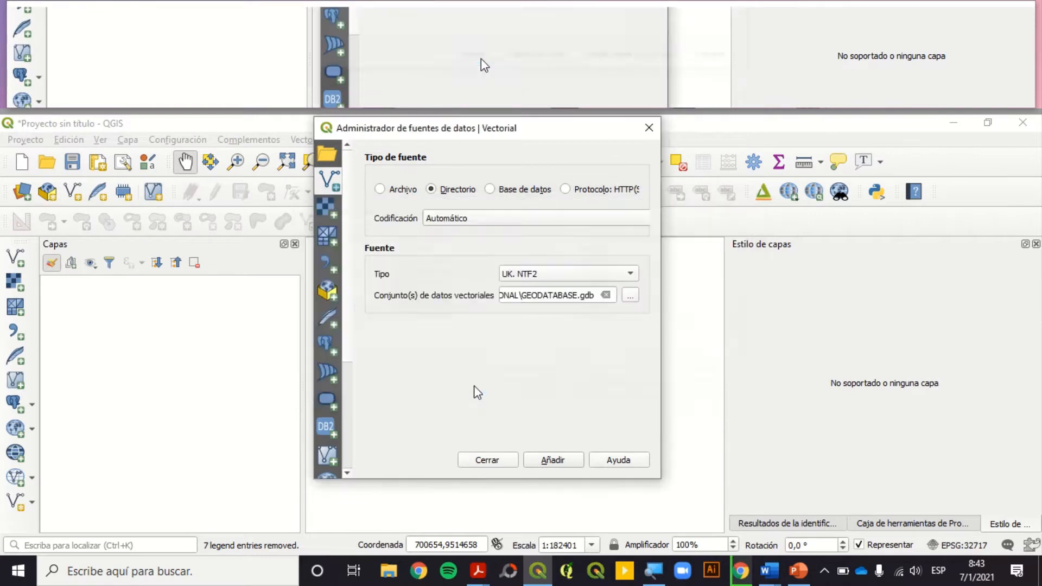
pyautogui.click(500, 459)
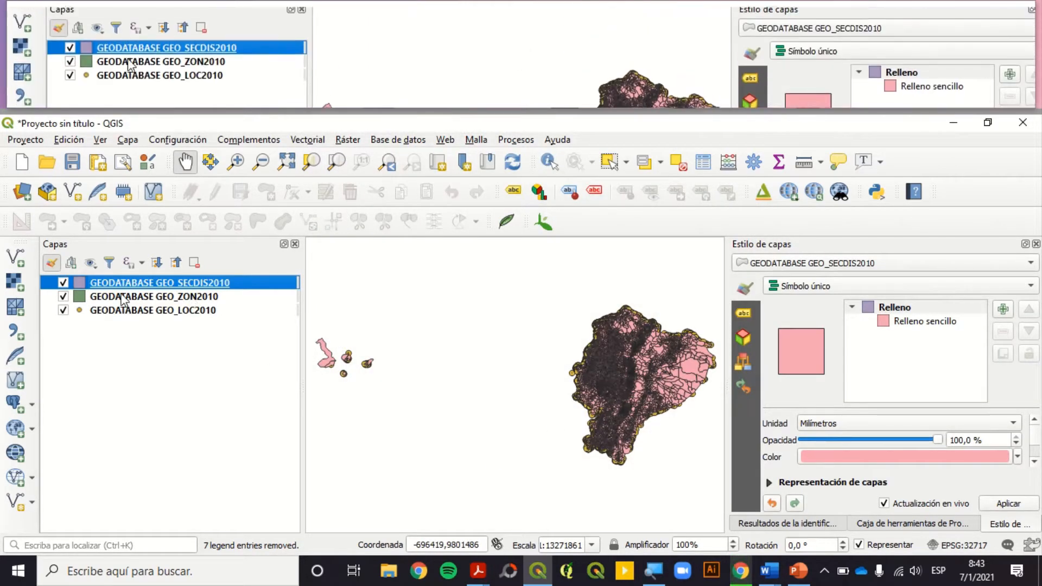
# Step: Add the shapefile ecuador_parrquias.shp from the Descargas folder Ecuador por Parroquias as a file-type vector layer
pyautogui.click(14, 260)
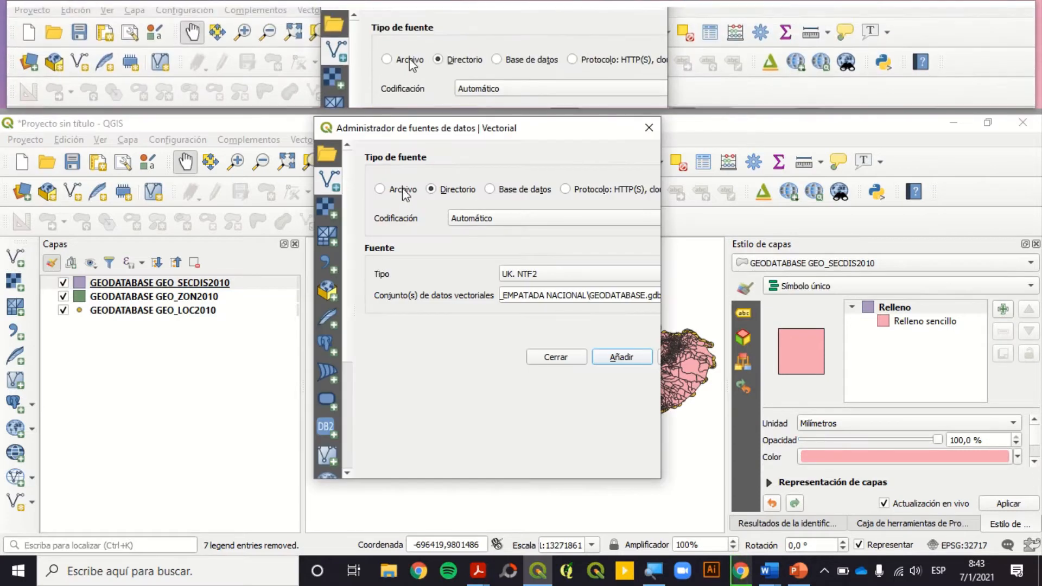
pyautogui.click(380, 189)
pyautogui.click(630, 275)
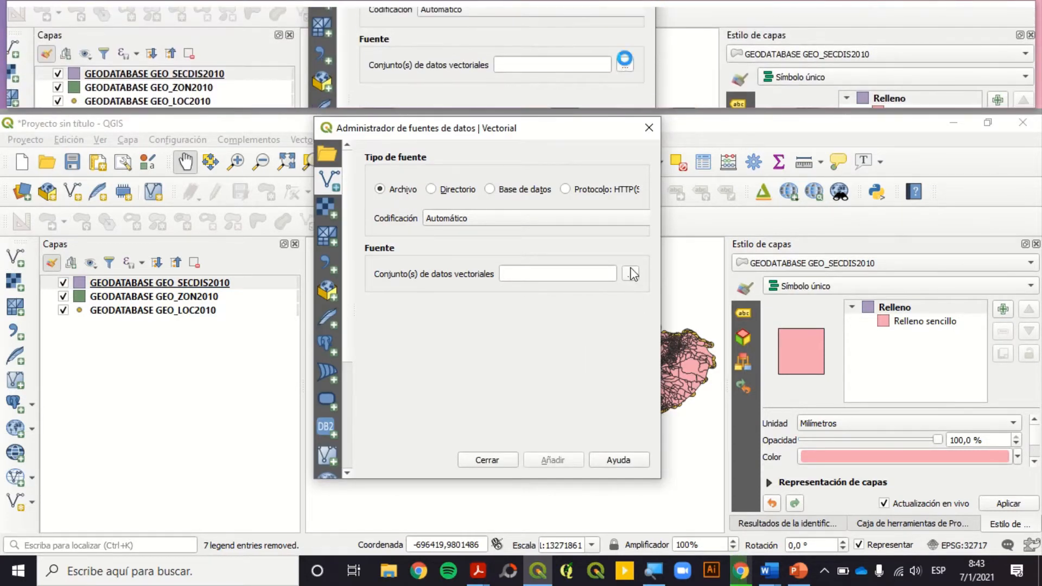
pyautogui.click(375, 289)
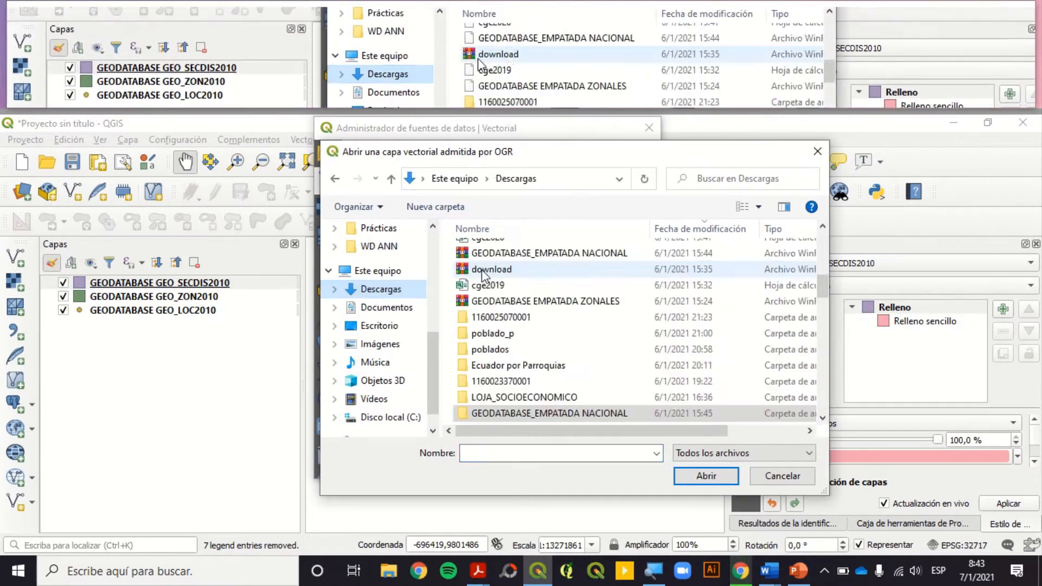
pyautogui.doubleClick(519, 366)
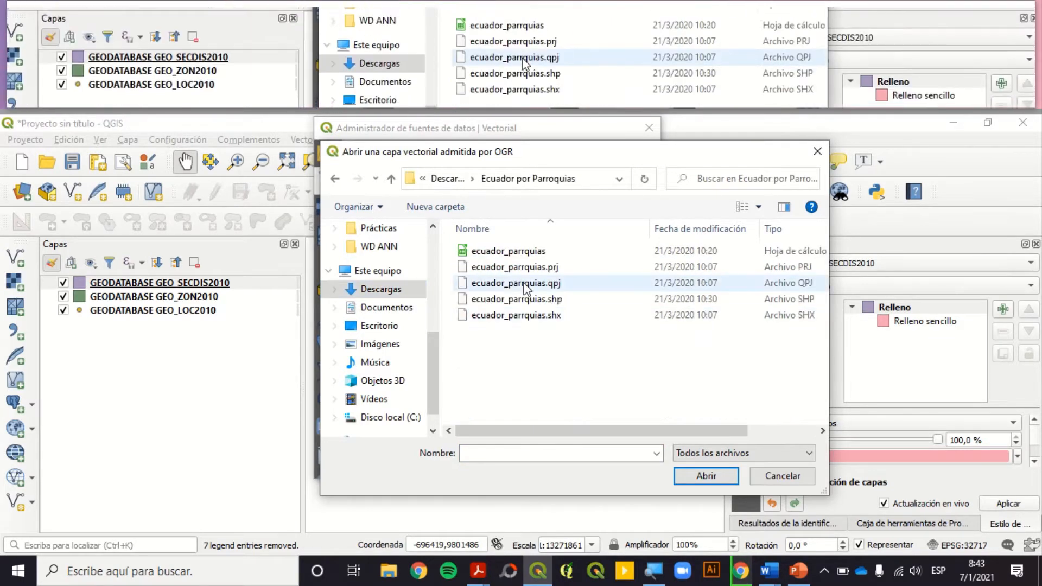
pyautogui.click(527, 298)
pyautogui.click(711, 476)
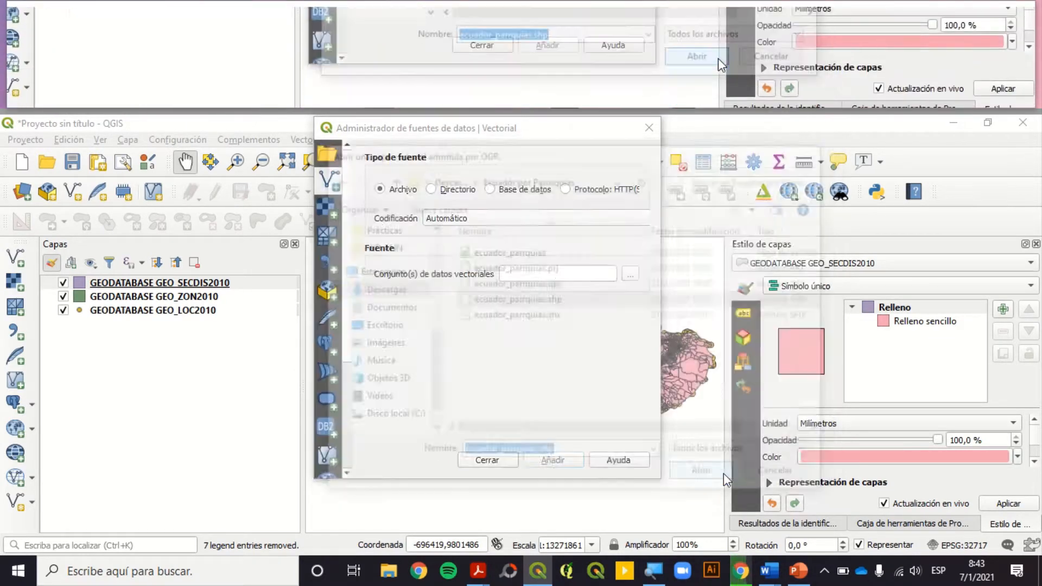
pyautogui.click(535, 460)
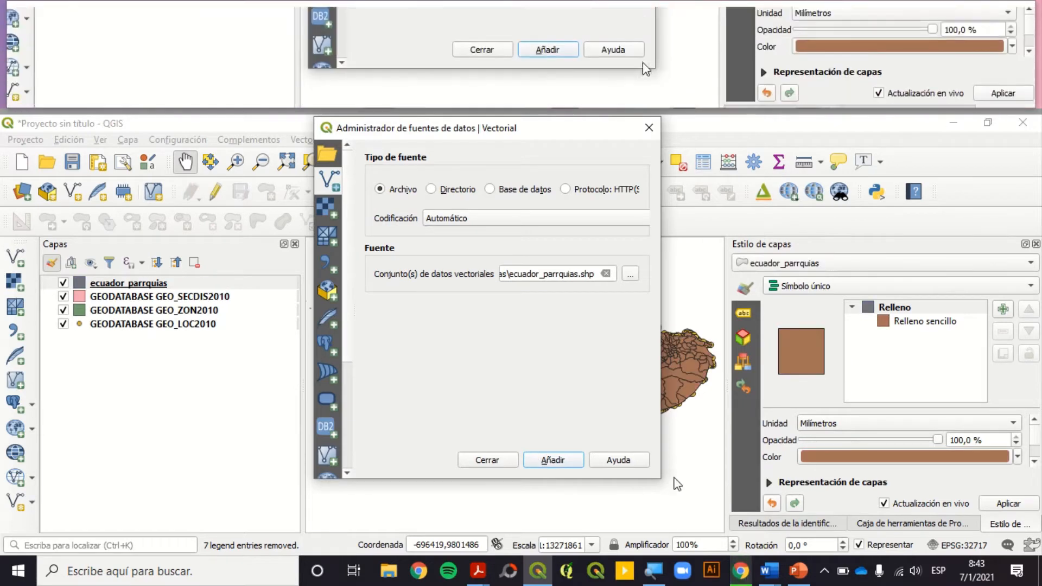
# Step: Switch to PowerPoint and highlight the ecuadorencifras.gob.ec cartography link on the first slide
pyautogui.click(798, 571)
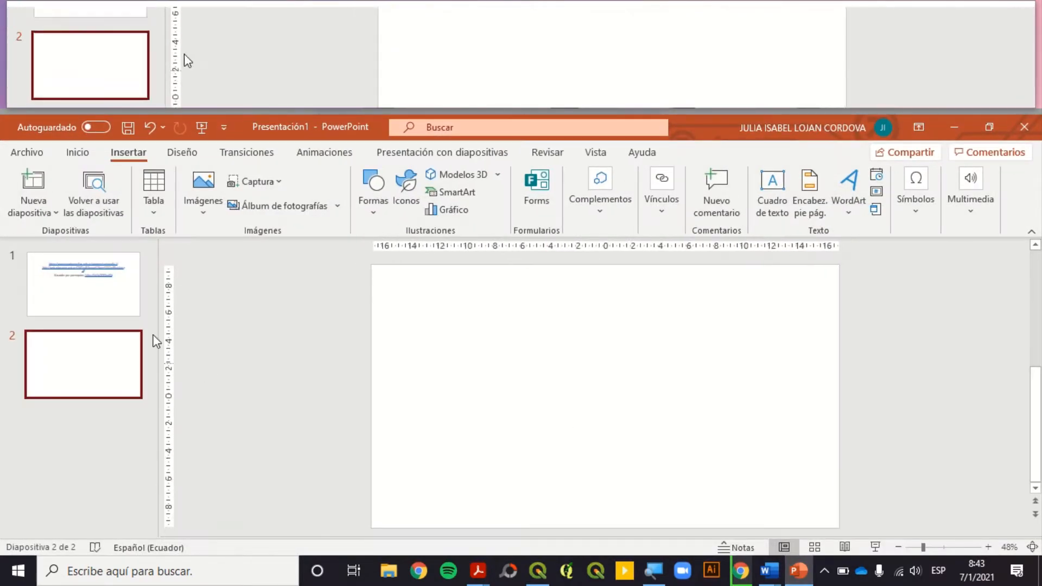
pyautogui.moveTo(749, 363); pyautogui.dragTo(628, 362)
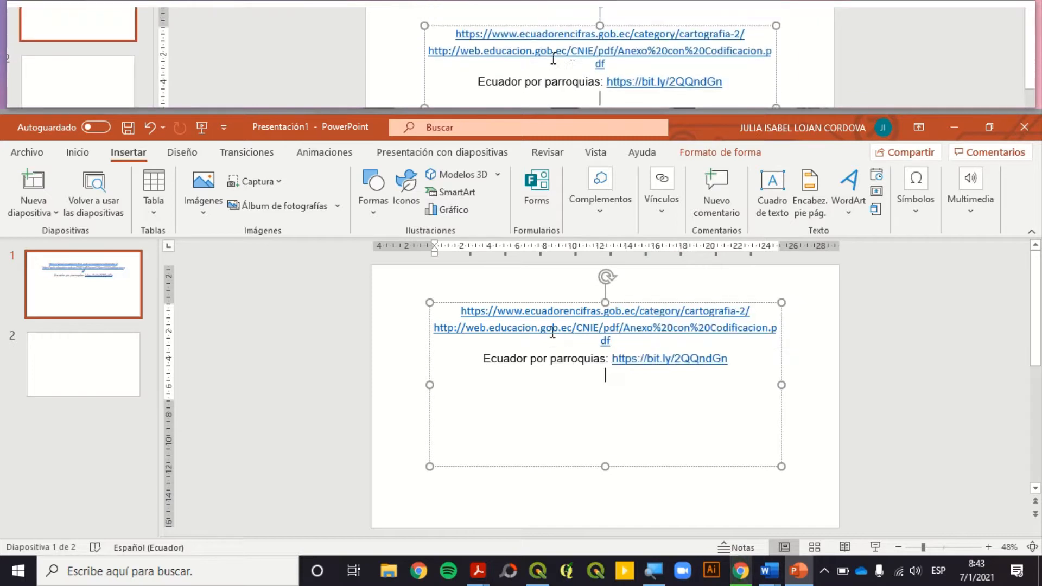
pyautogui.moveTo(461, 310); pyautogui.dragTo(756, 308)
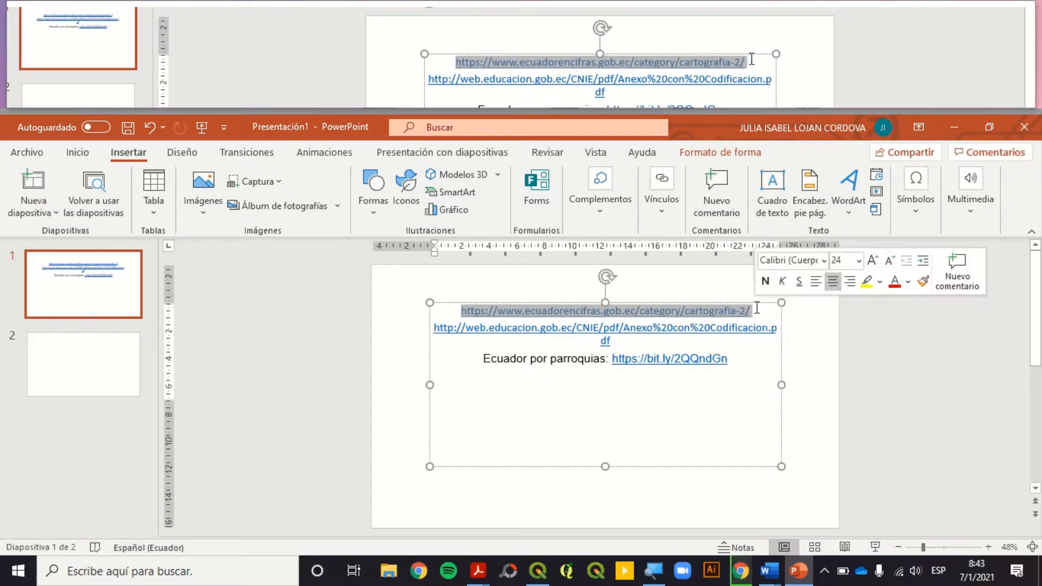
pyautogui.click(120, 379)
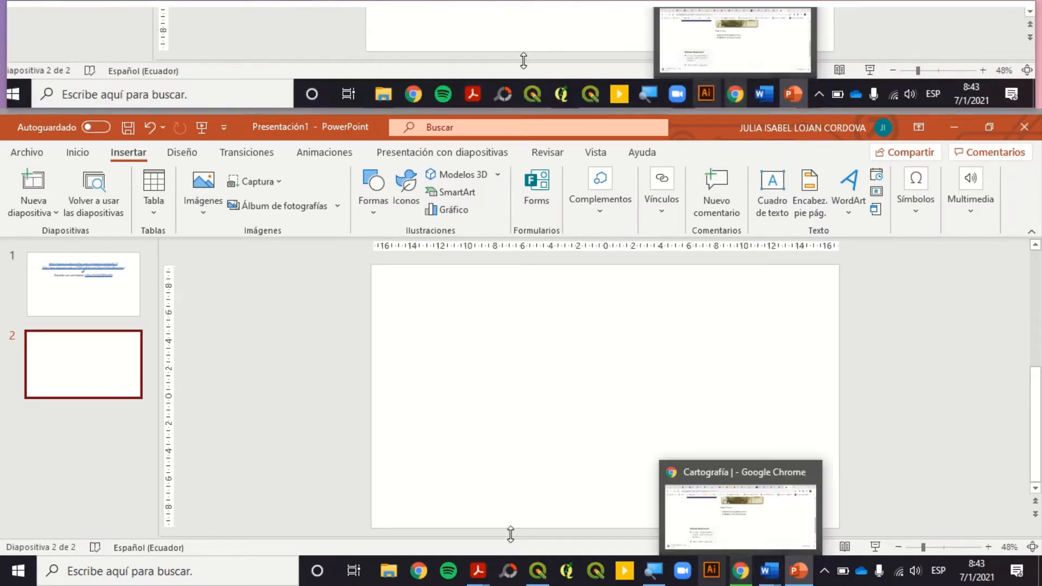
# Step: Switch back to QGIS, close the data source manager and open the attribute table of the ecuador_parrquias layer
pyautogui.click(537, 571)
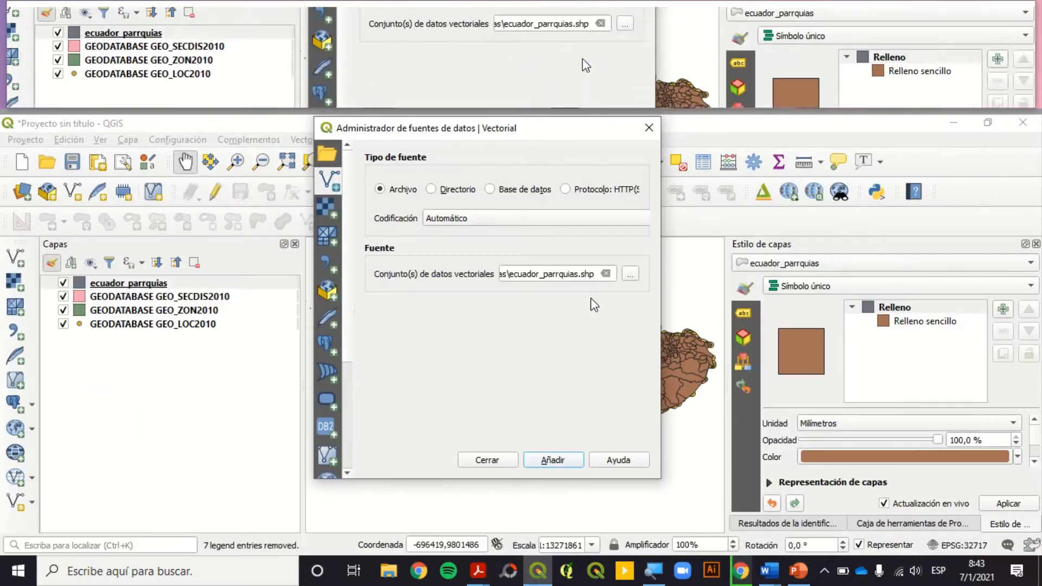
pyautogui.click(487, 460)
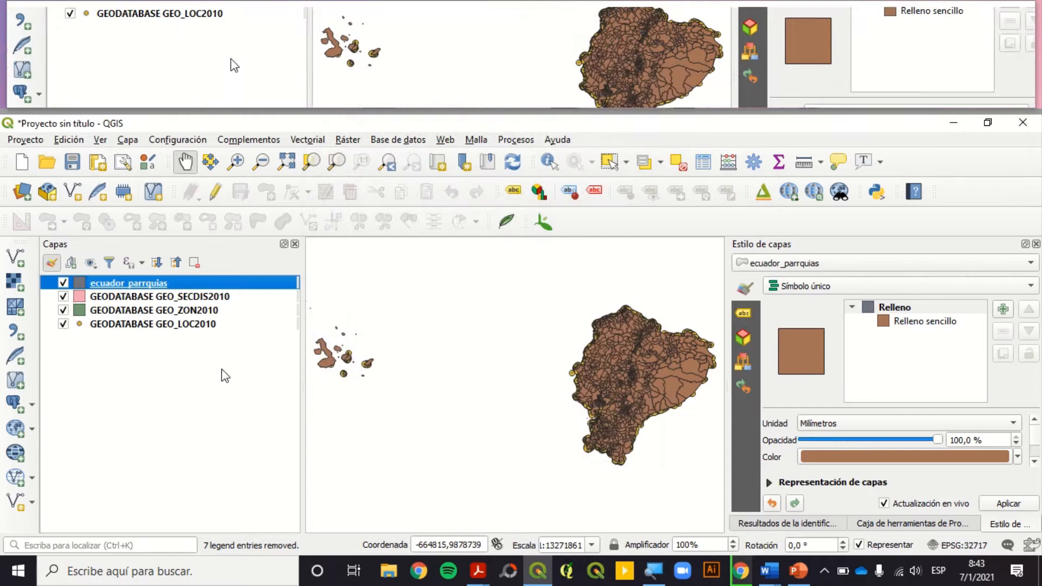
pyautogui.rightClick(128, 283)
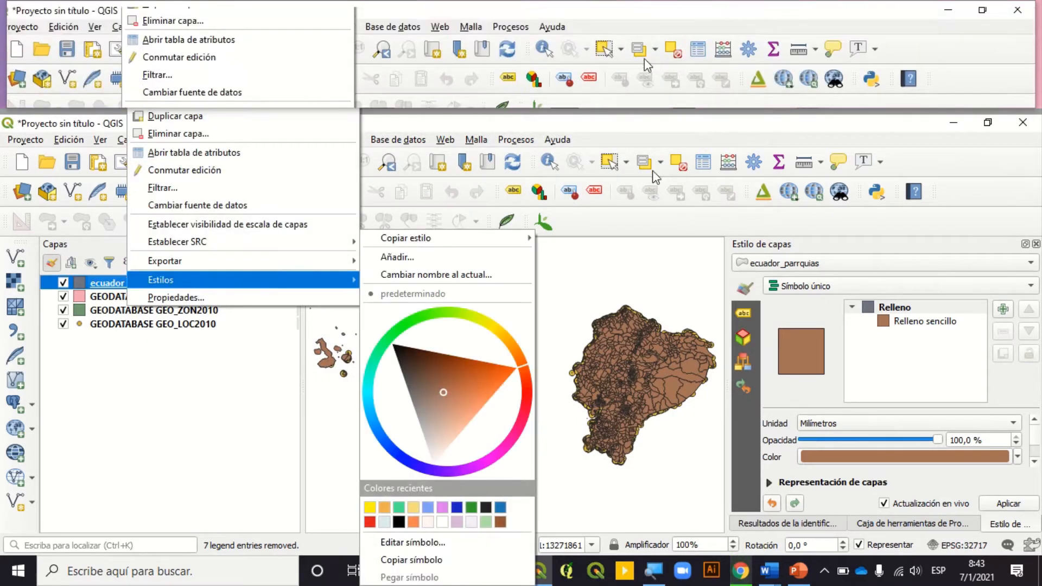
pyautogui.click(194, 153)
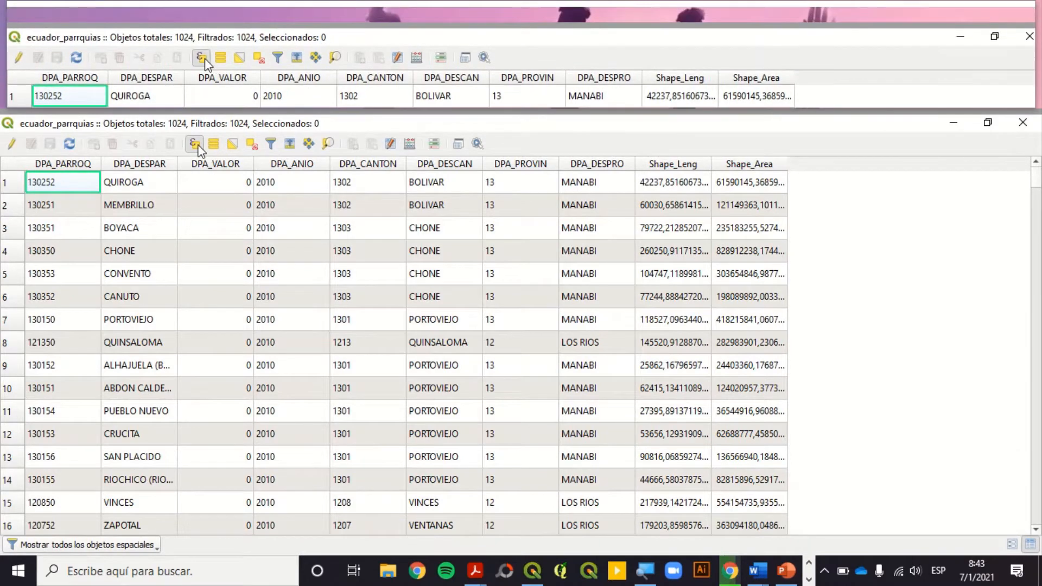
# Step: Start a select-by-expression with the DPA_DESPAR field and list all of that field's unique values
pyautogui.click(194, 144)
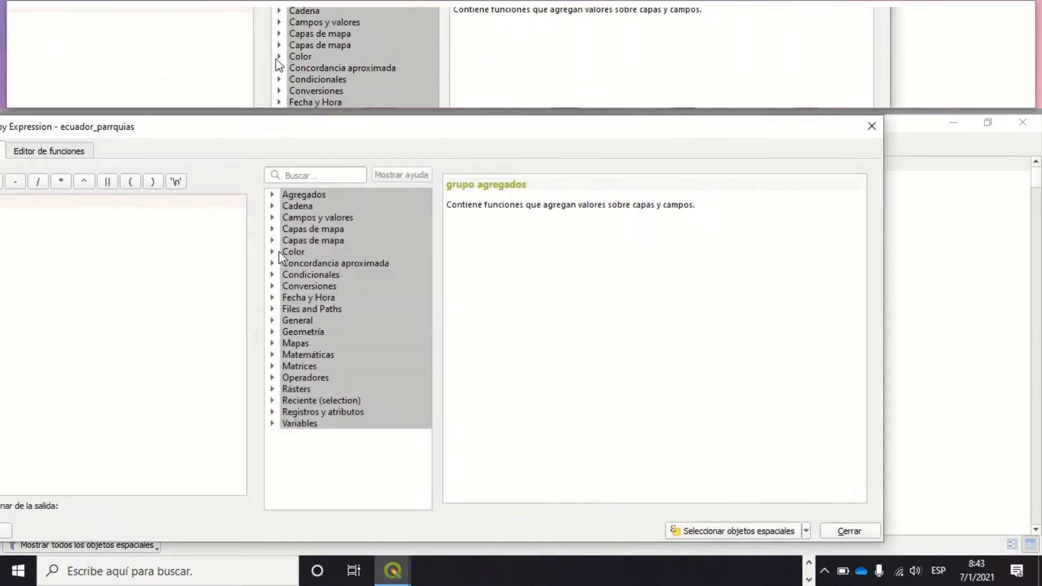
pyautogui.click(275, 217)
pyautogui.click(339, 256)
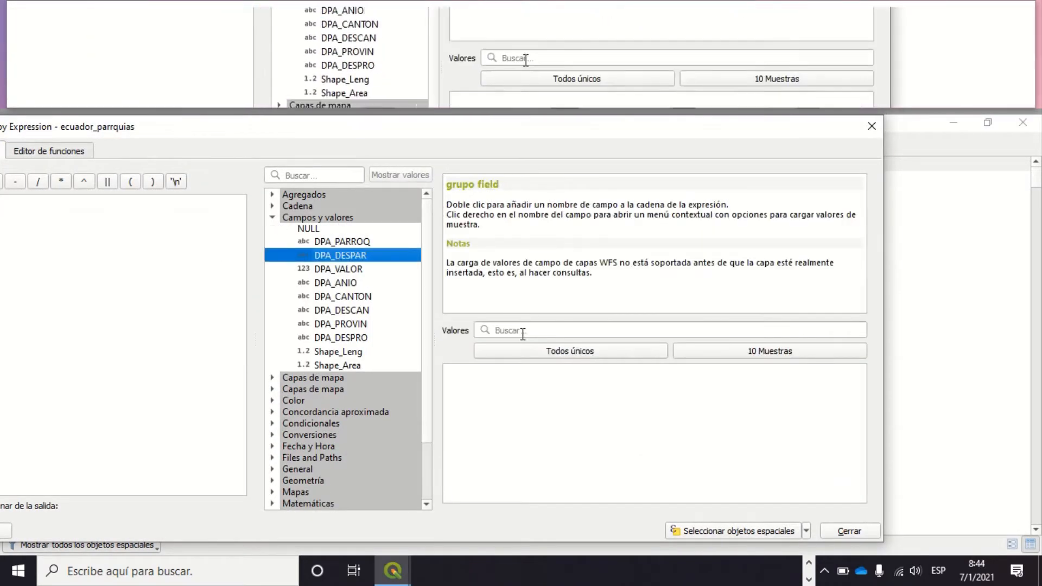
pyautogui.click(570, 351)
pyautogui.doubleClick(358, 260)
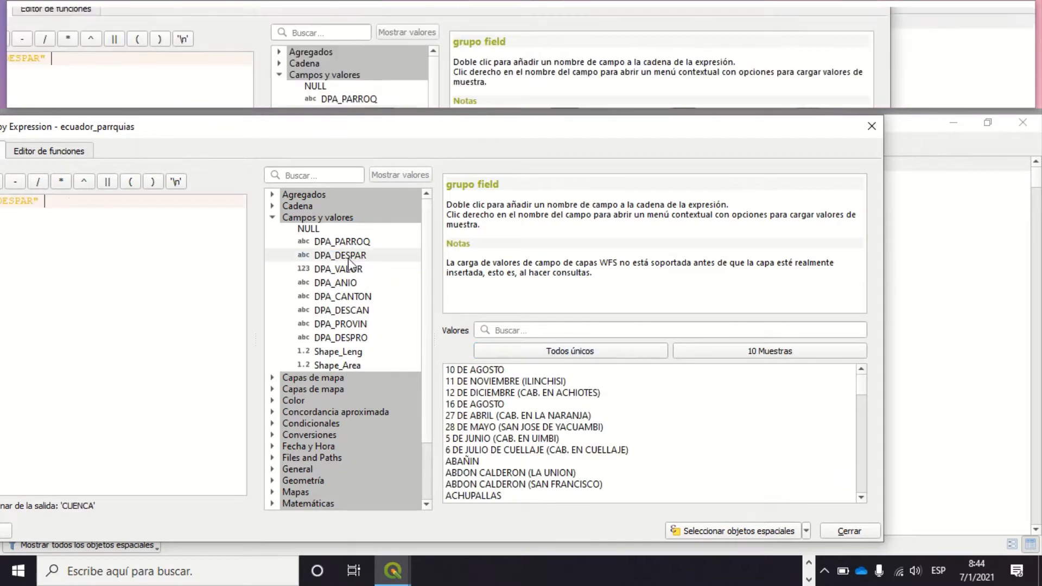
pyautogui.moveTo(113, 133); pyautogui.dragTo(230, 148)
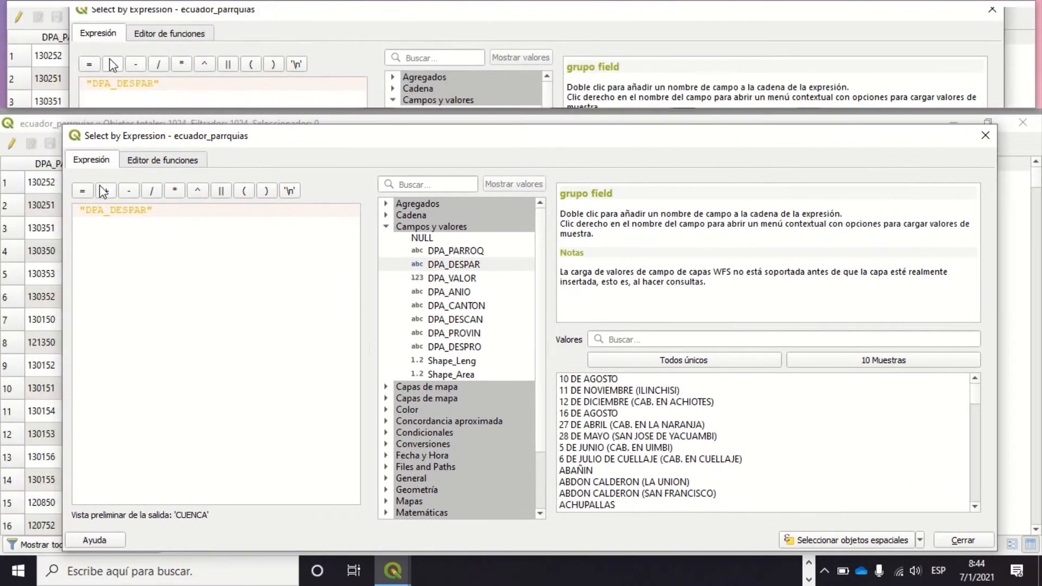
# Step: Complete the expression as "DPA_DESPAR" = 'MALACATOS (VALLADOLID)', select the matching parish, zoom the map to it and close the attribute table
pyautogui.click(82, 190)
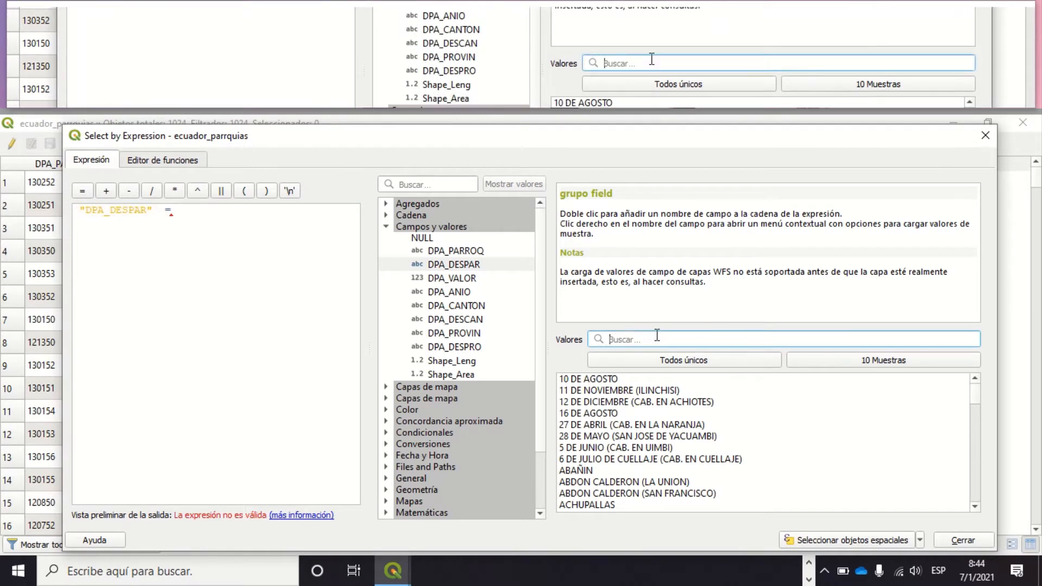
pyautogui.write('malac')
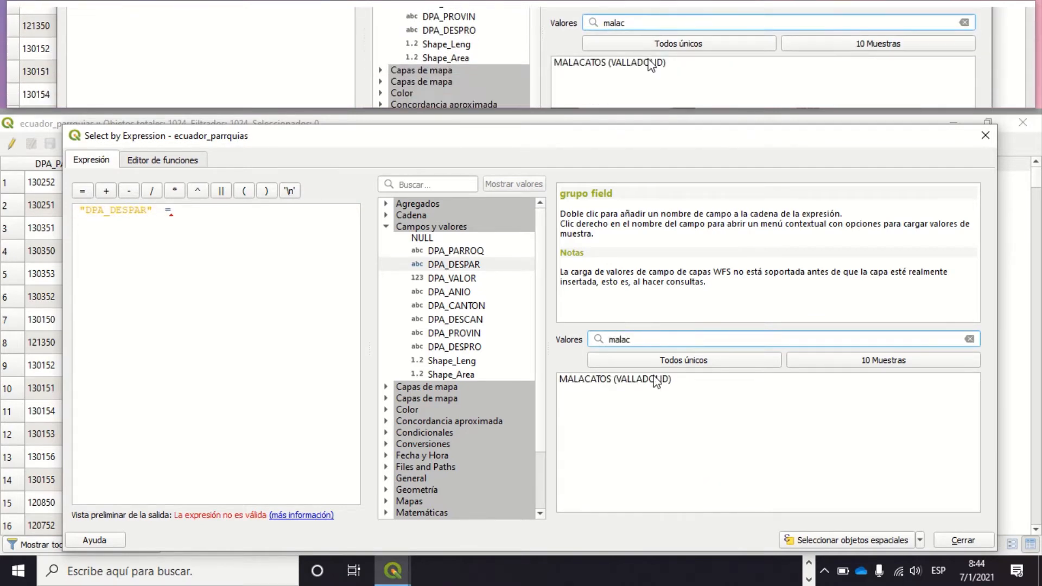
pyautogui.hotkey('ctrl', 'a')
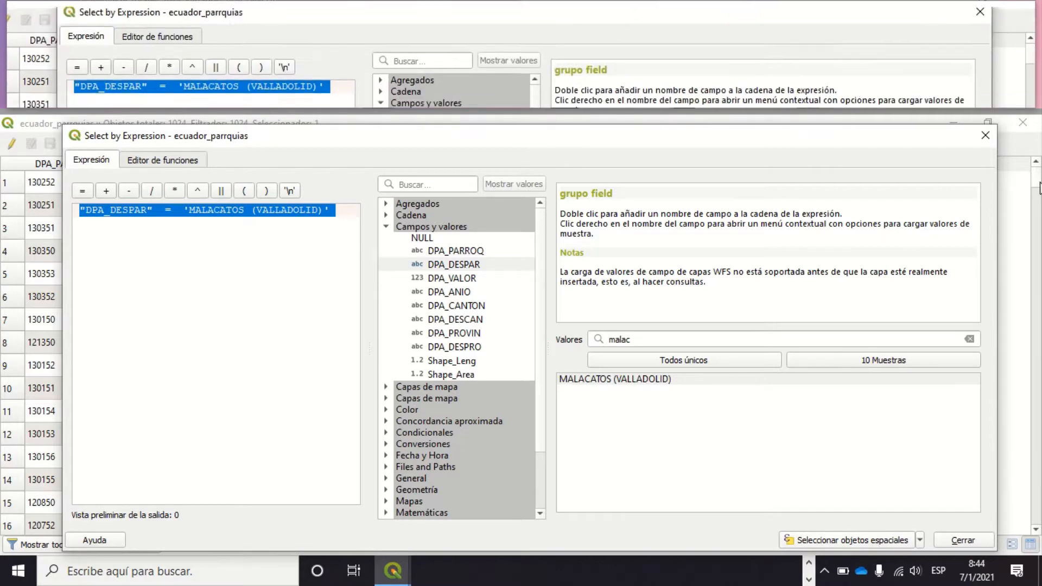
pyautogui.click(986, 135)
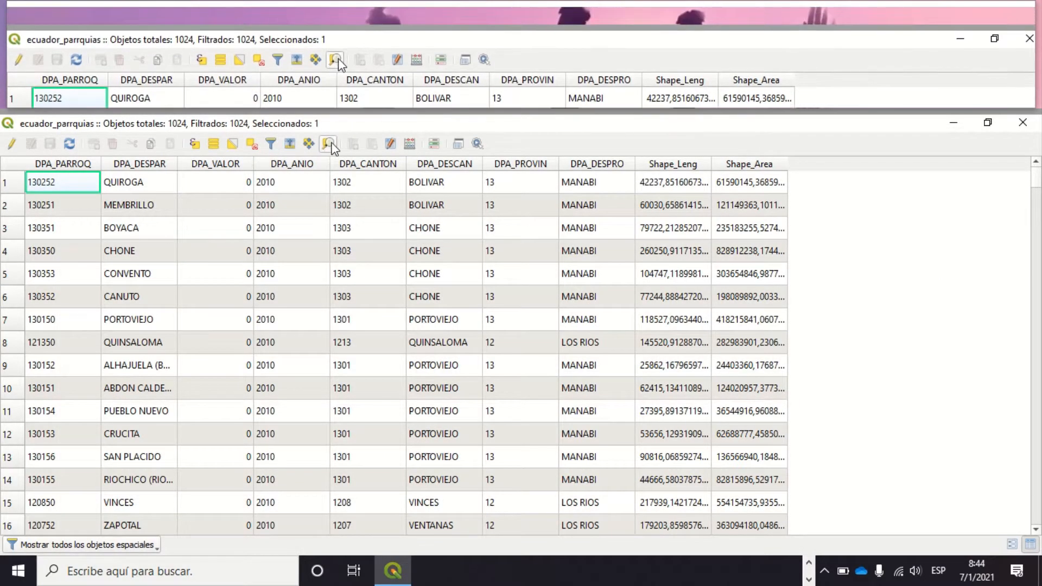
pyautogui.click(1023, 123)
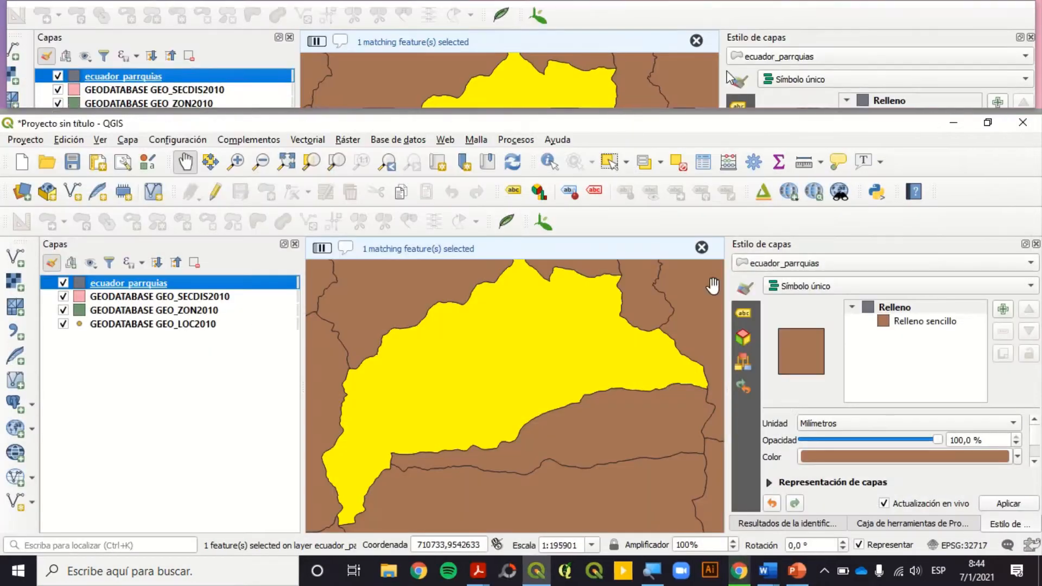
# Step: Hide the ecuador_parrquias and GEO_SECDIS2010 layers and make GEO_ZON2010 the active layer
pyautogui.click(63, 283)
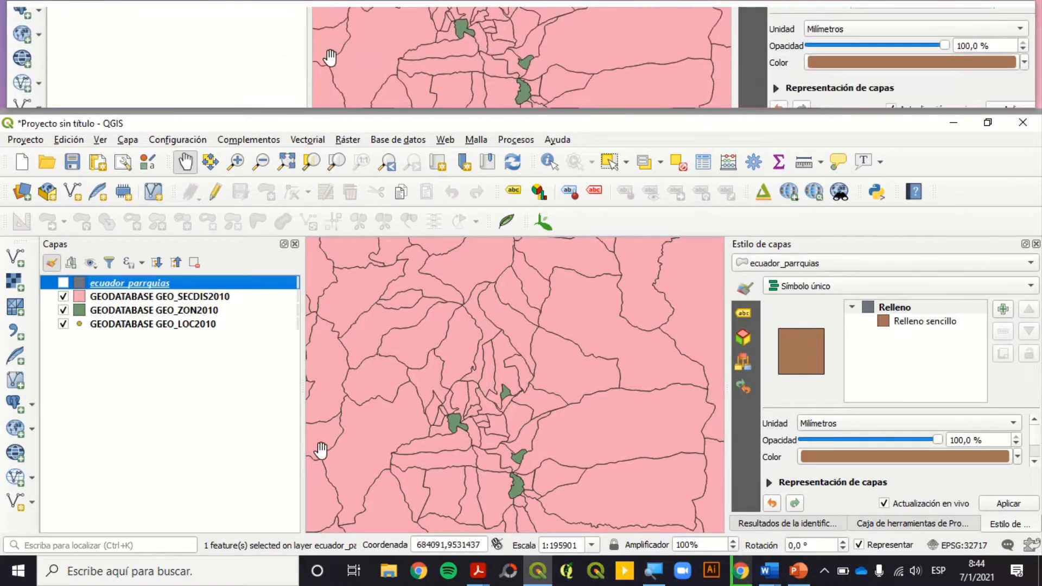
pyautogui.click(63, 297)
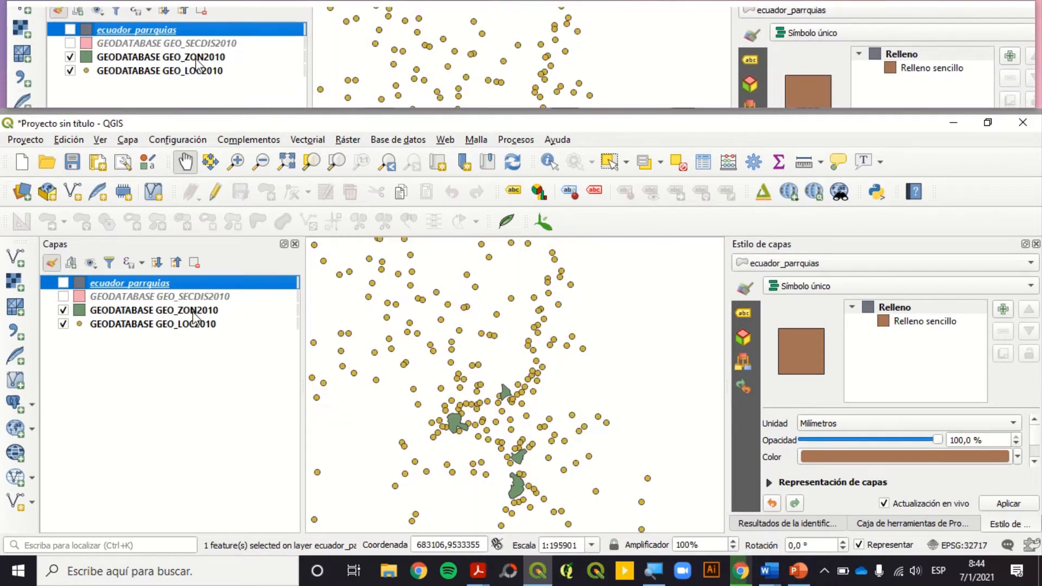
pyautogui.click(192, 312)
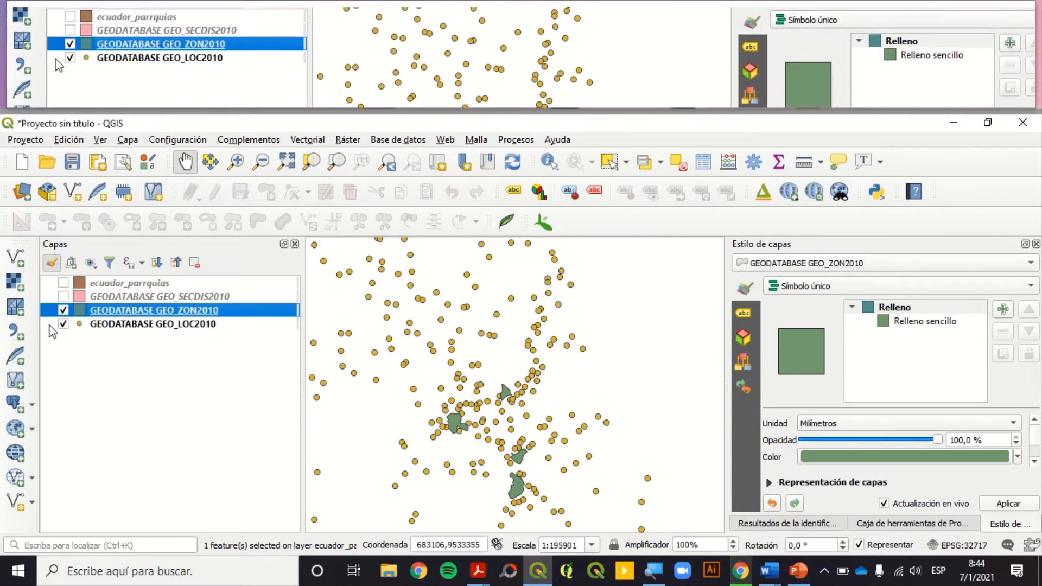
# Step: Move the GEO_LOC2010 layer directly below ecuador_parrquias and hide it, and show the GEO_SECDIS2010 layer
pyautogui.moveTo(103, 328); pyautogui.dragTo(100, 298)
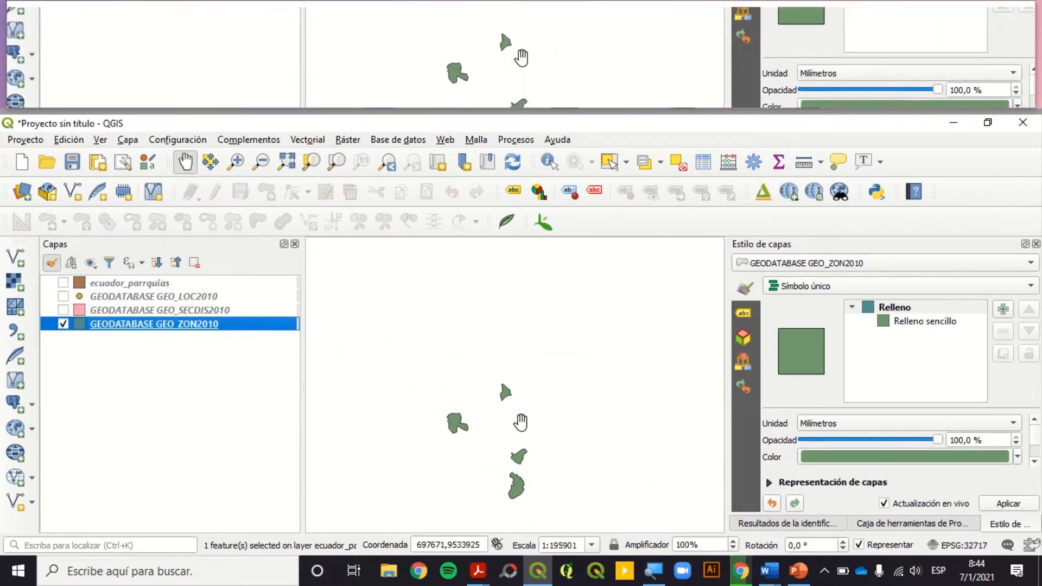
pyautogui.moveTo(513, 395); pyautogui.dragTo(519, 373)
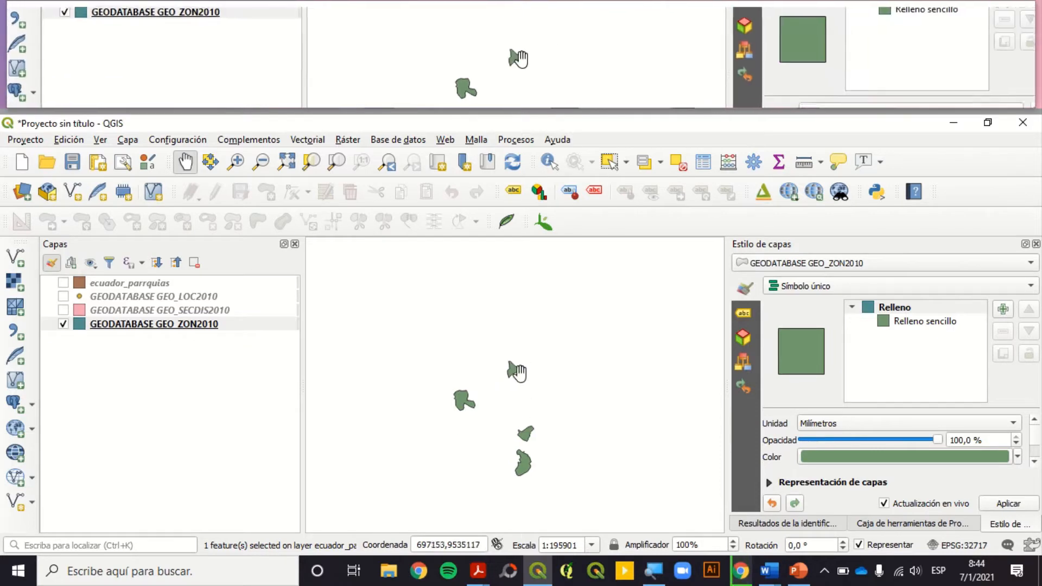
pyautogui.click(63, 309)
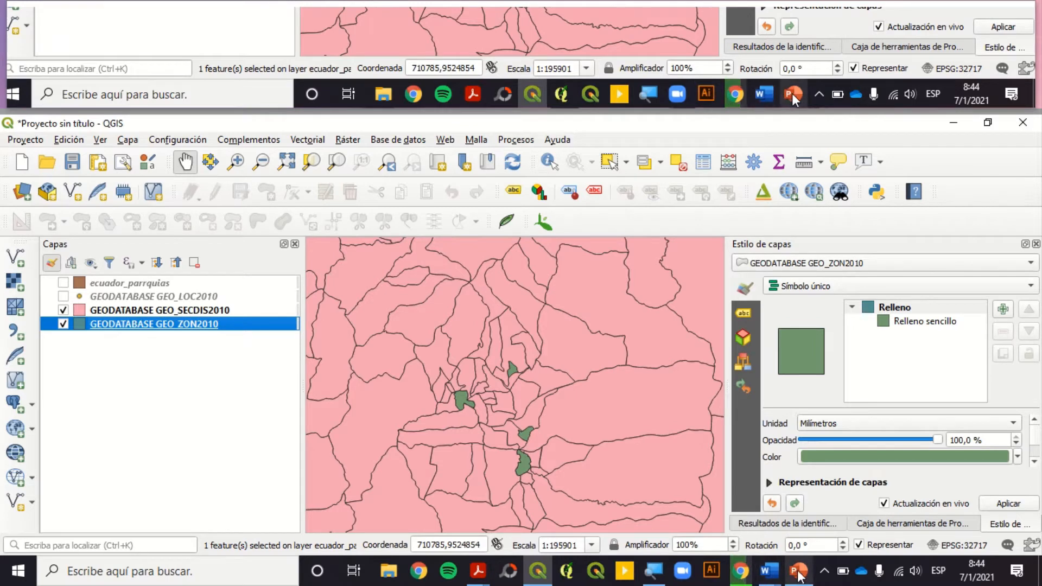
# Step: Switch to PowerPoint and highlight the link to the Anexo con Codificacion PDF on the first slide
pyautogui.click(798, 576)
pyautogui.click(83, 284)
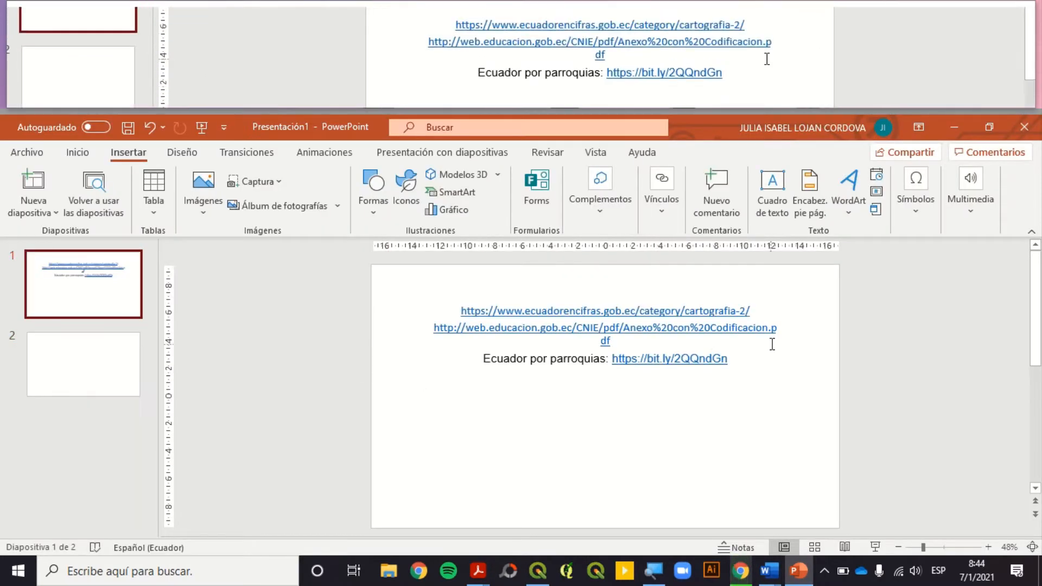
pyautogui.moveTo(664, 339); pyautogui.dragTo(484, 337)
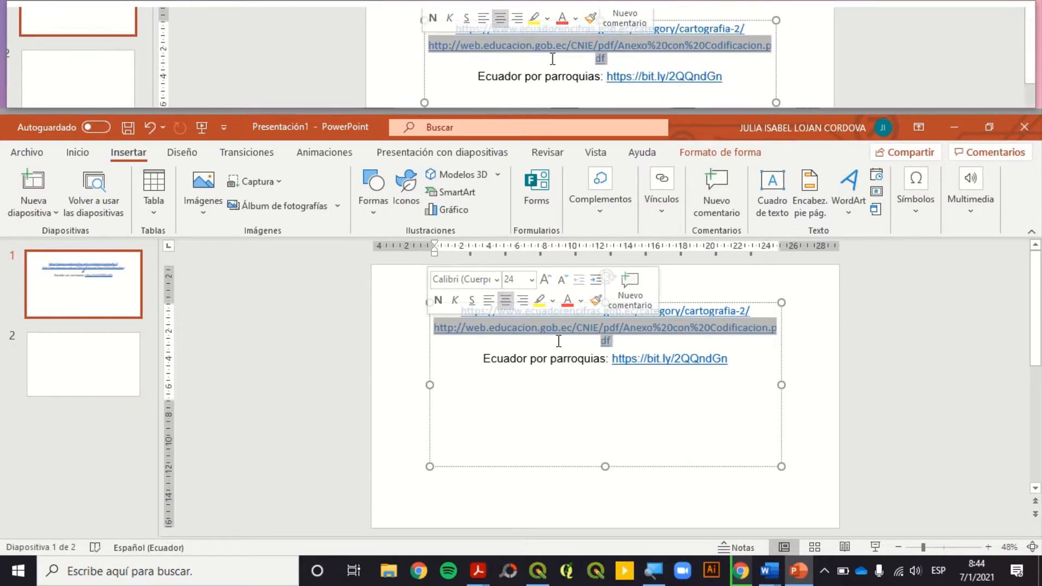
# Step: Switch to Chrome and bring up the already open Anexo con Codificacion PDF
pyautogui.click(741, 571)
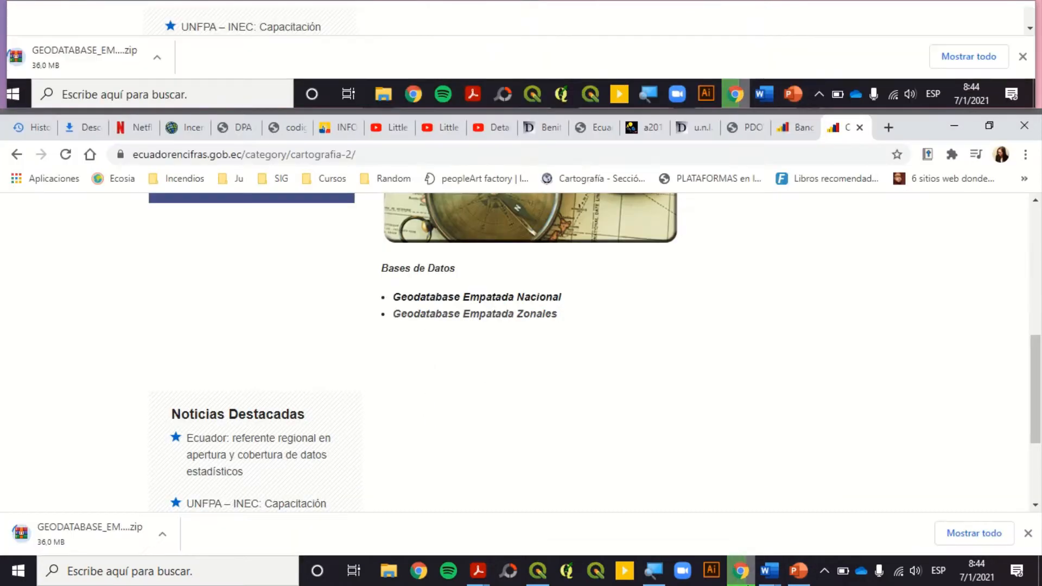
pyautogui.scroll(4, 570, 269)
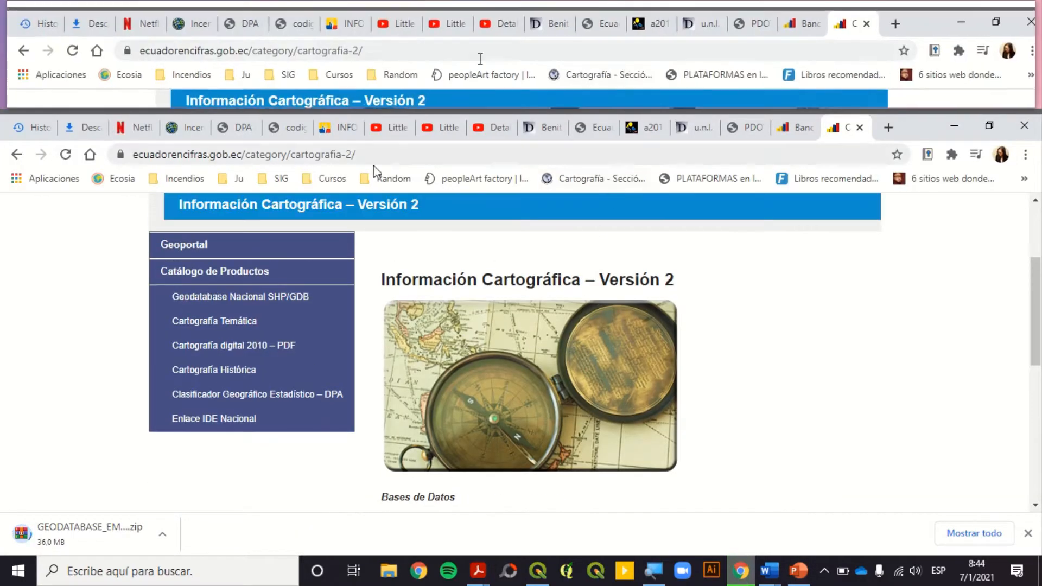
pyautogui.click(237, 130)
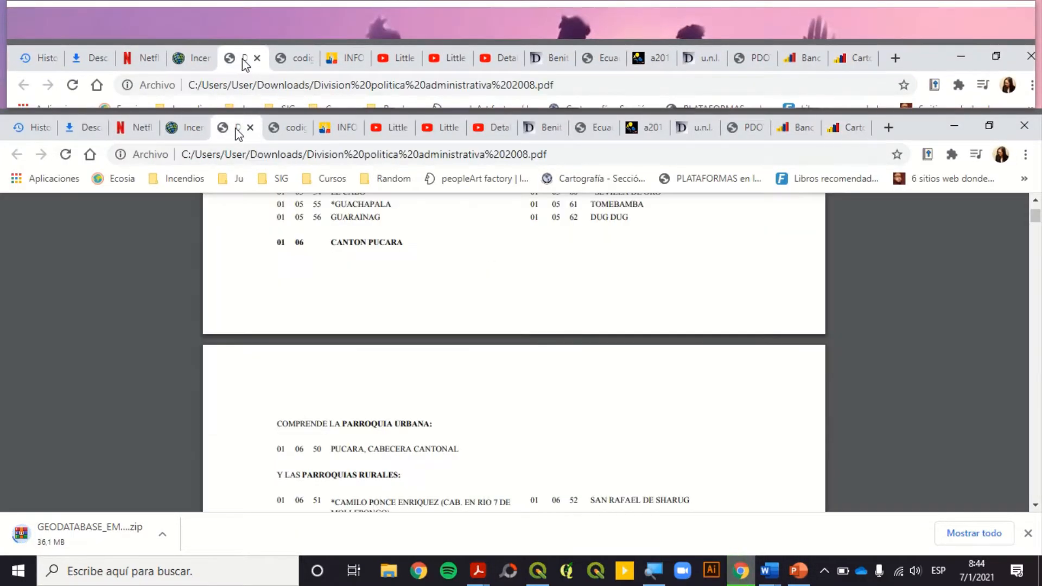
pyautogui.click(277, 130)
# Step: Examine how the PDF organizes the province, canton and parish codes across its pages
pyautogui.scroll(-10, 642, 413)
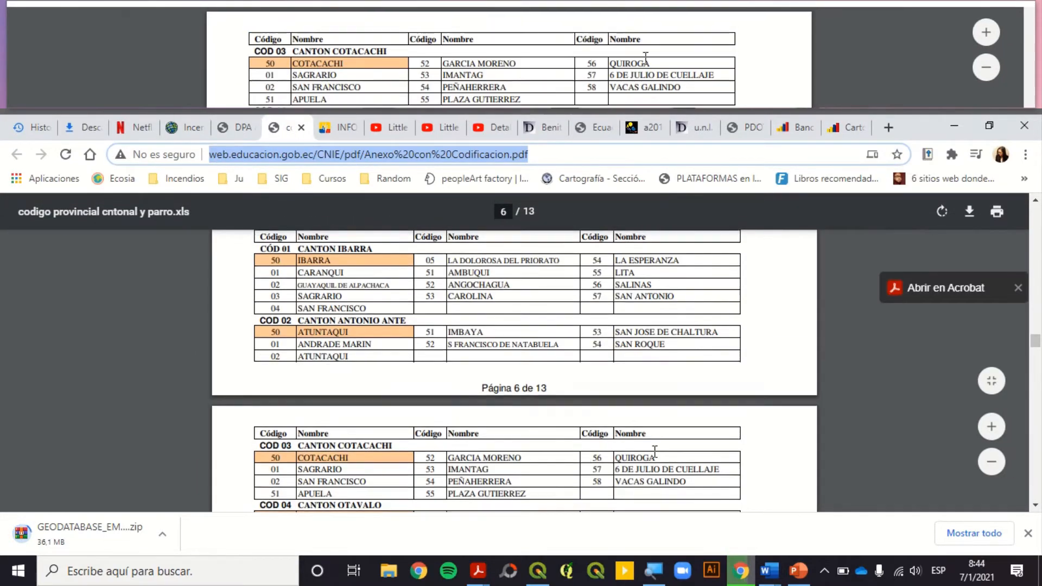
pyautogui.scroll(20, 642, 426)
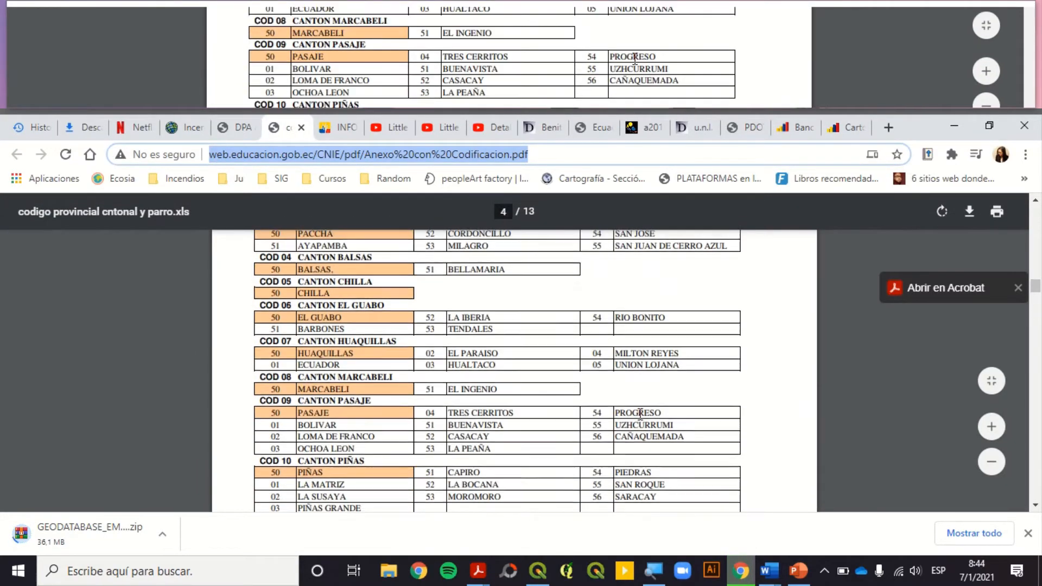
pyautogui.scroll(15, 615, 402)
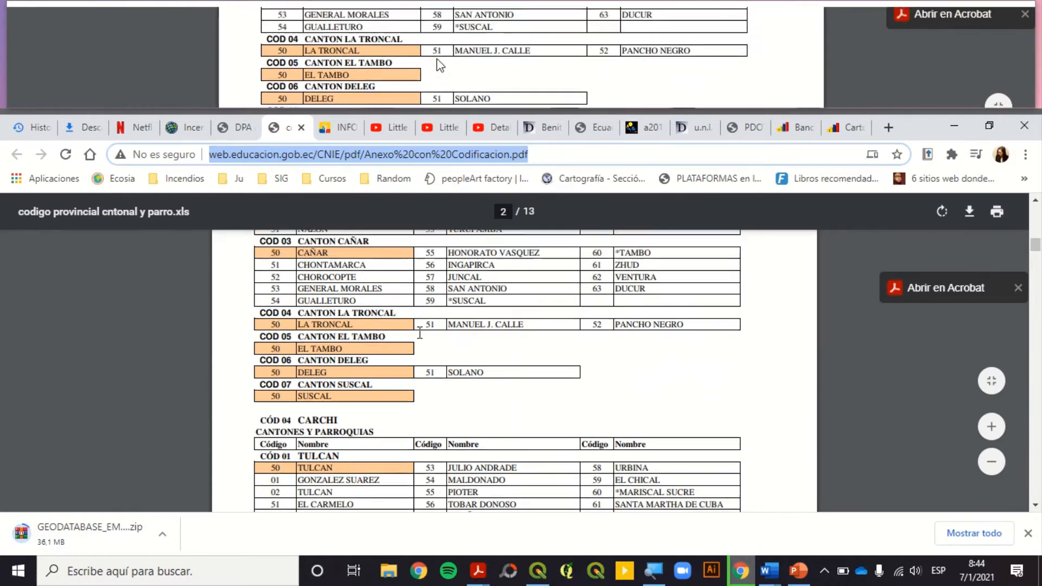
pyautogui.scroll(15, 319, 328)
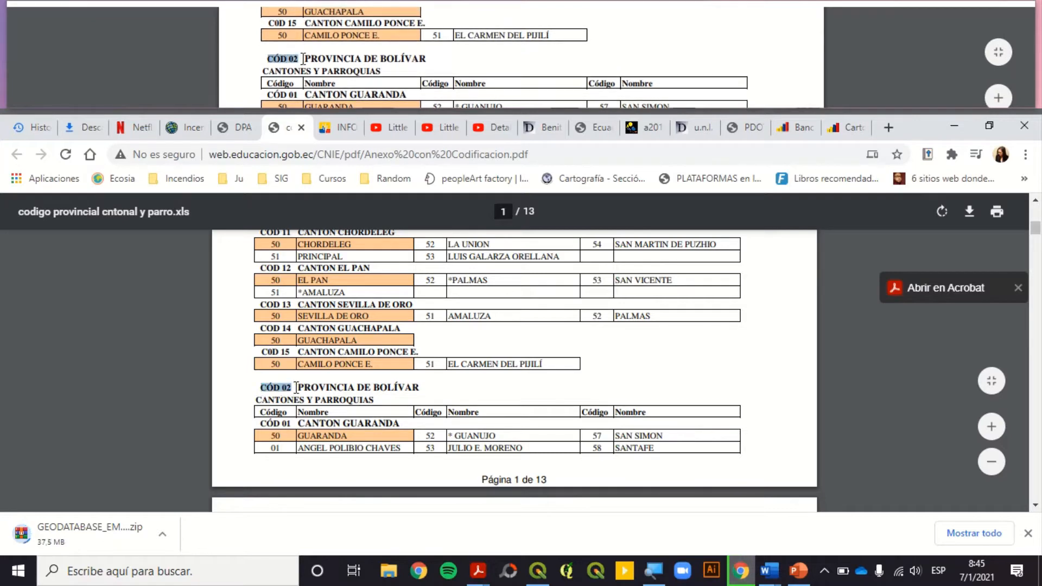
pyautogui.scroll(-12, 296, 387)
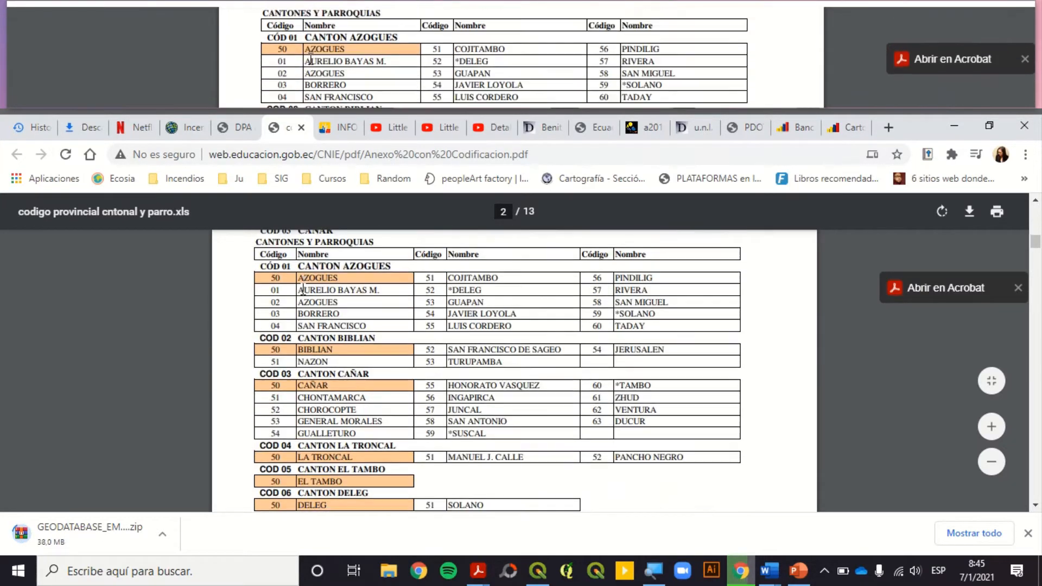
pyautogui.scroll(-15, 303, 290)
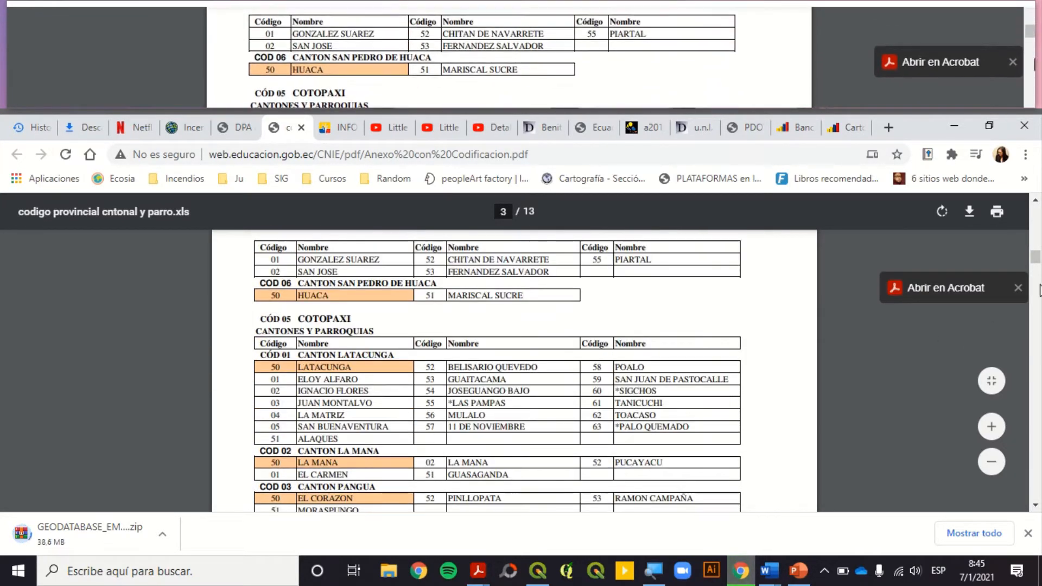
pyautogui.scroll(-15, 1040, 290)
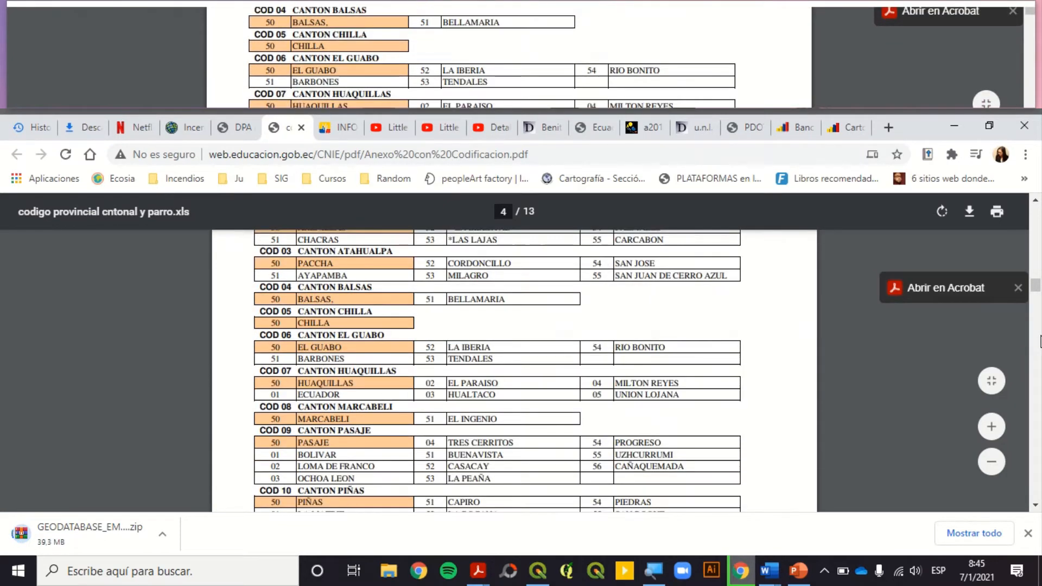
pyautogui.scroll(-8, 413, 415)
pyautogui.scroll(2, 373, 410)
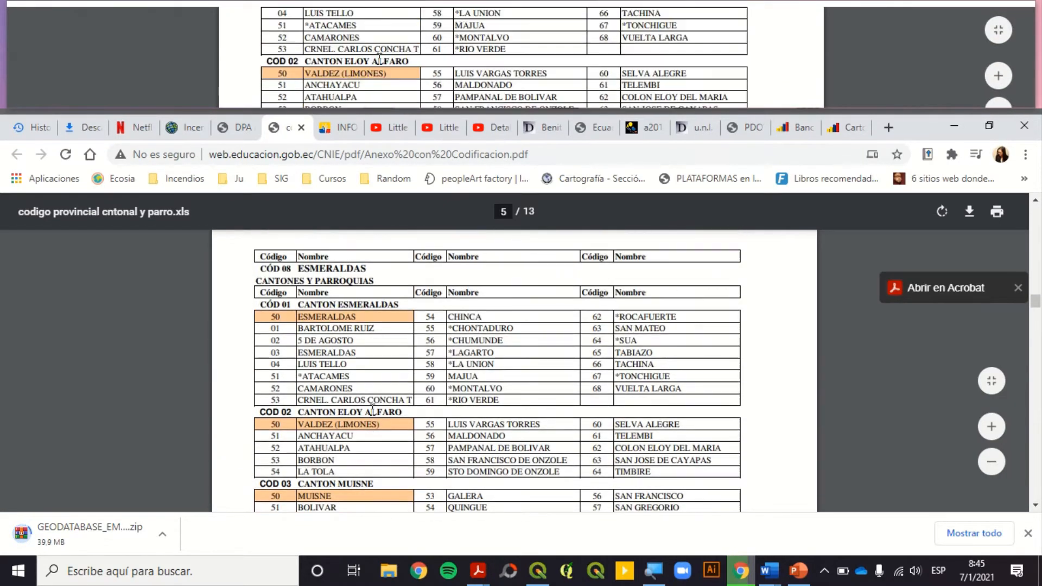
pyautogui.scroll(-20, 373, 409)
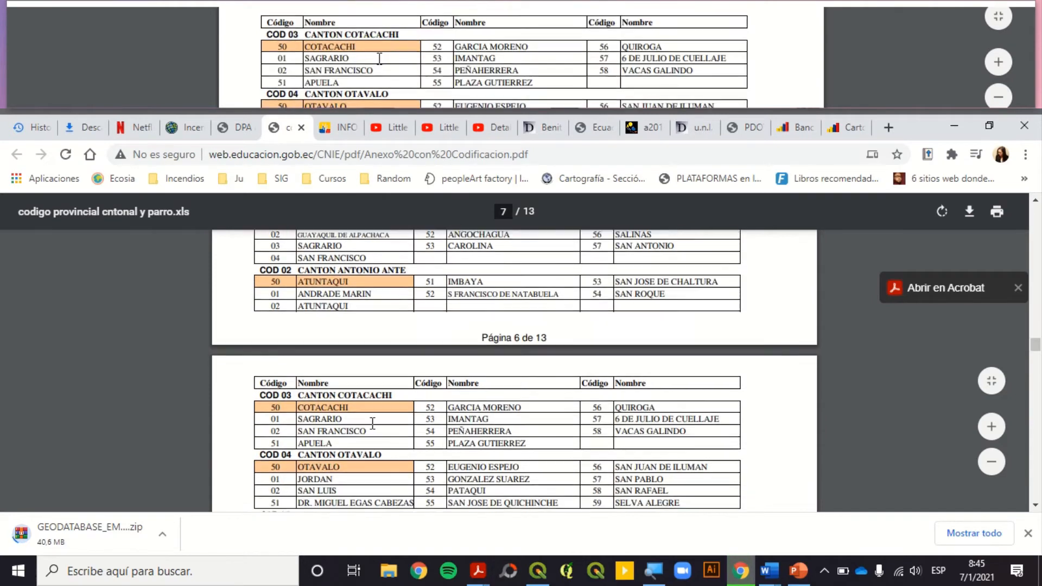
# Step: Search the PDF for "loja" and advance through the matches to the Loja province section
pyautogui.hotkey('ctrl', 'f')
pyautogui.write('loja')
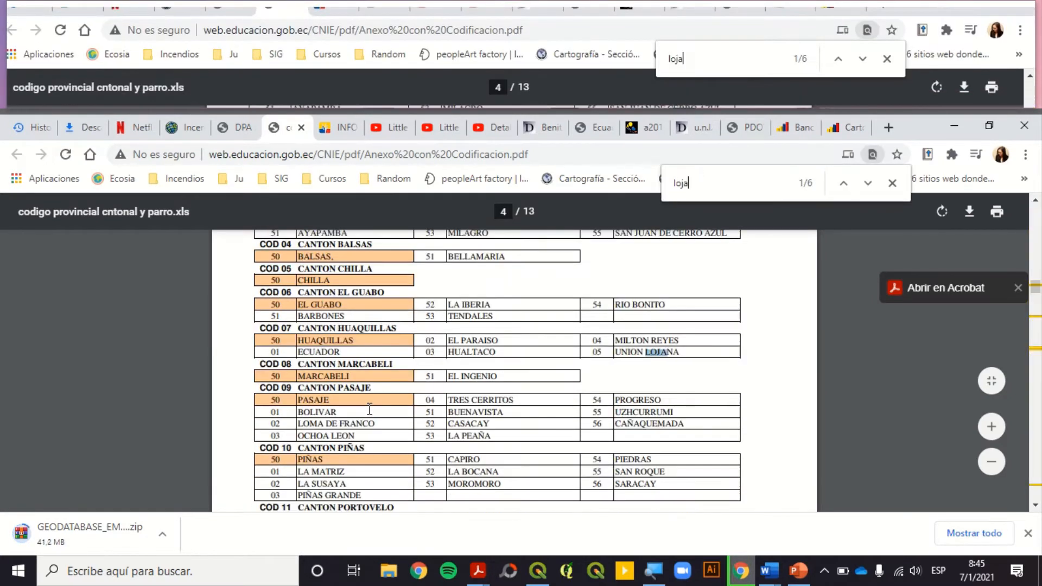
pyautogui.press('Return')
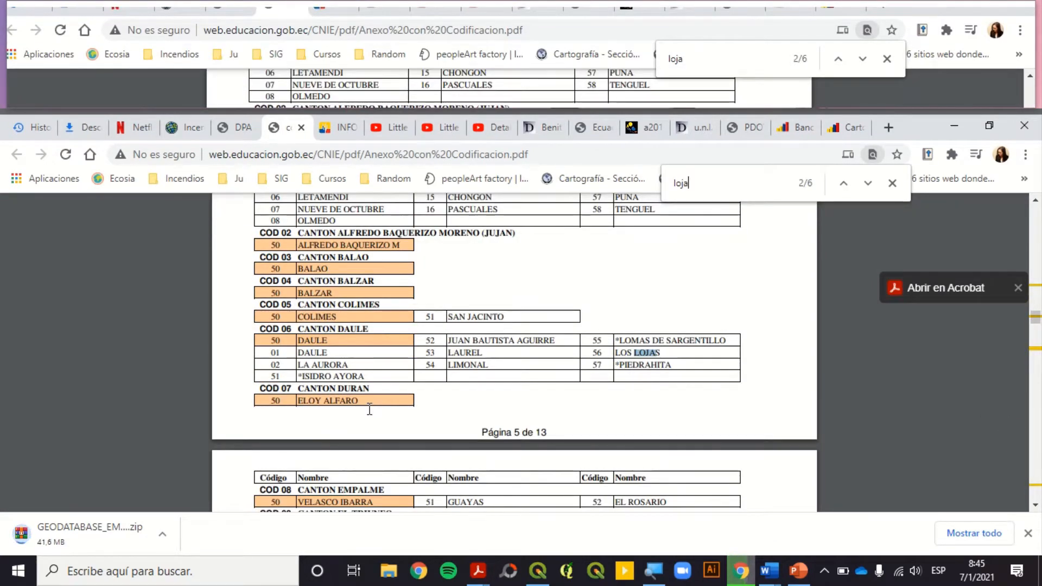
pyautogui.press('Return')
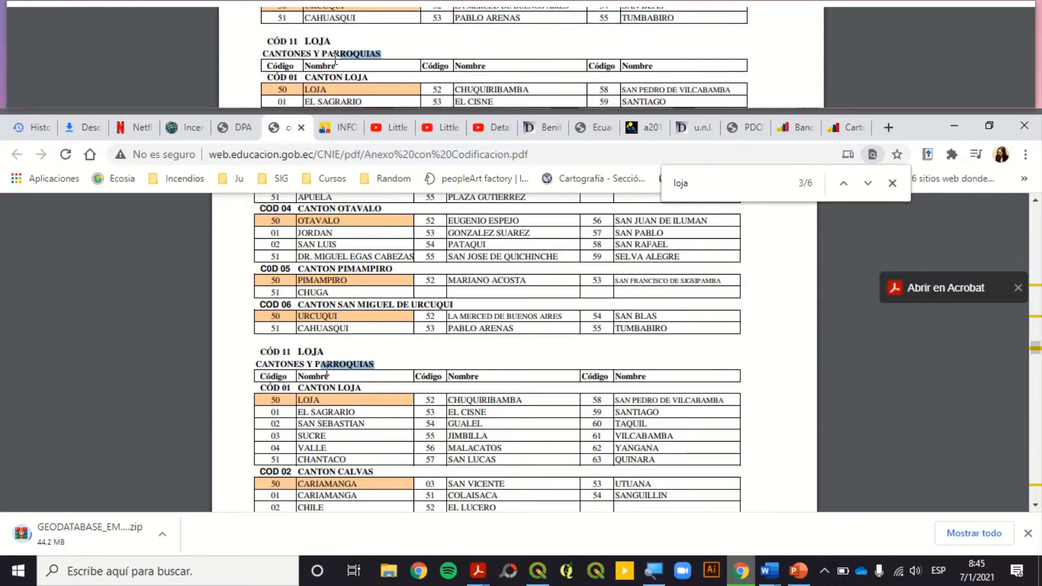
# Step: Locate the Malacatos parish in the Canton Loja table and highlight its code and name
pyautogui.scroll(-2, 545, 328)
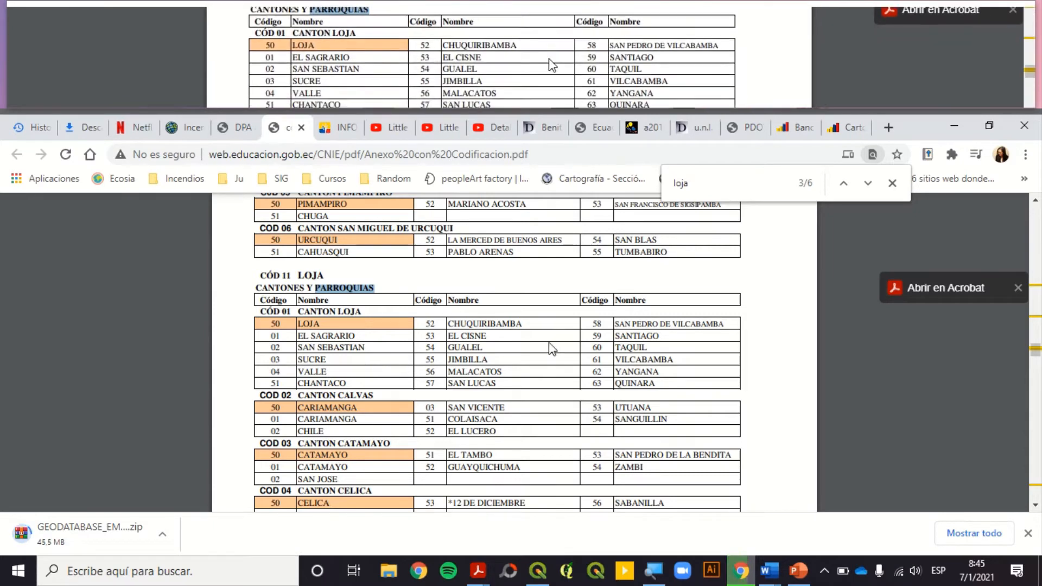
pyautogui.scroll(-2, 551, 347)
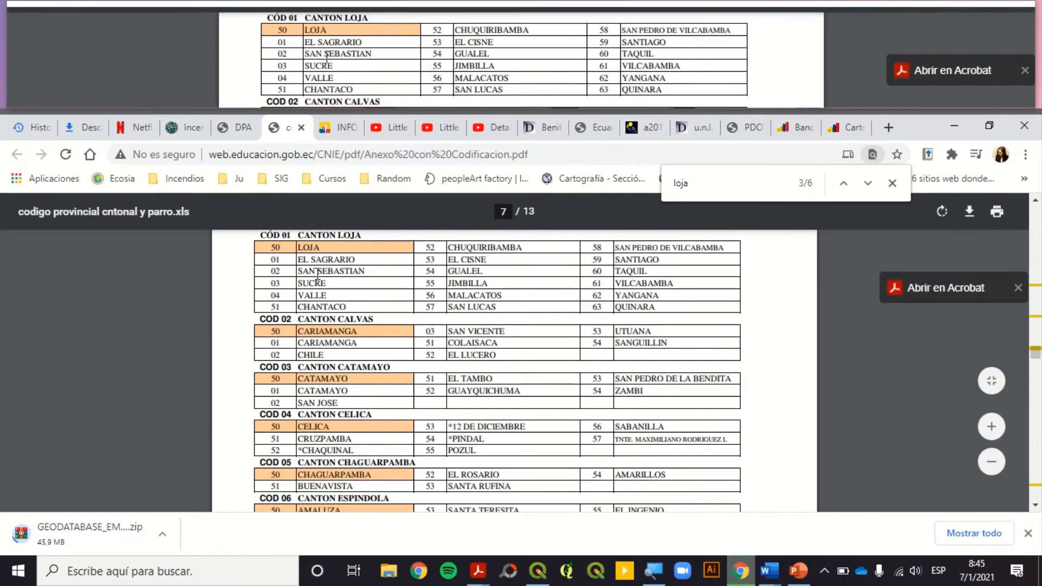
pyautogui.scroll(-2, 339, 274)
pyautogui.scroll(4, 358, 322)
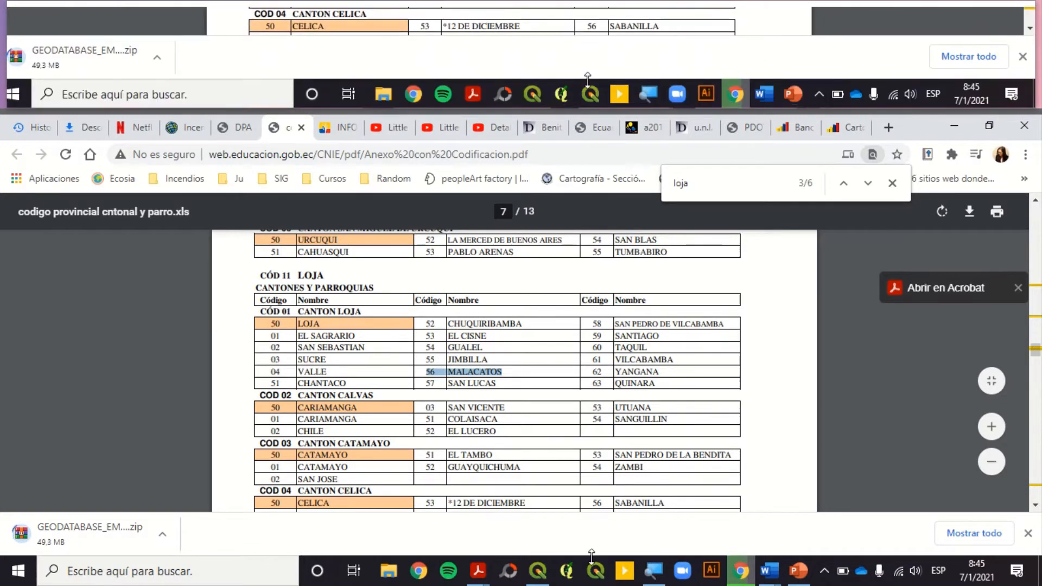
# Step: Back in QGIS, show ecuador_parrquias, check the selected Malacatos record's codes at the top of its attribute table, and close the table
pyautogui.click(537, 571)
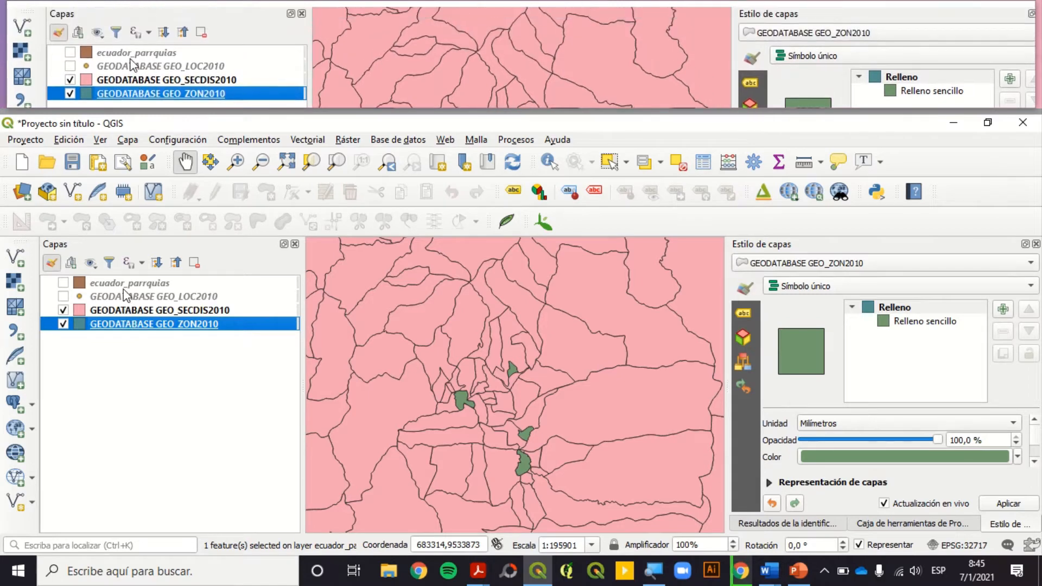
pyautogui.click(95, 287)
pyautogui.click(64, 283)
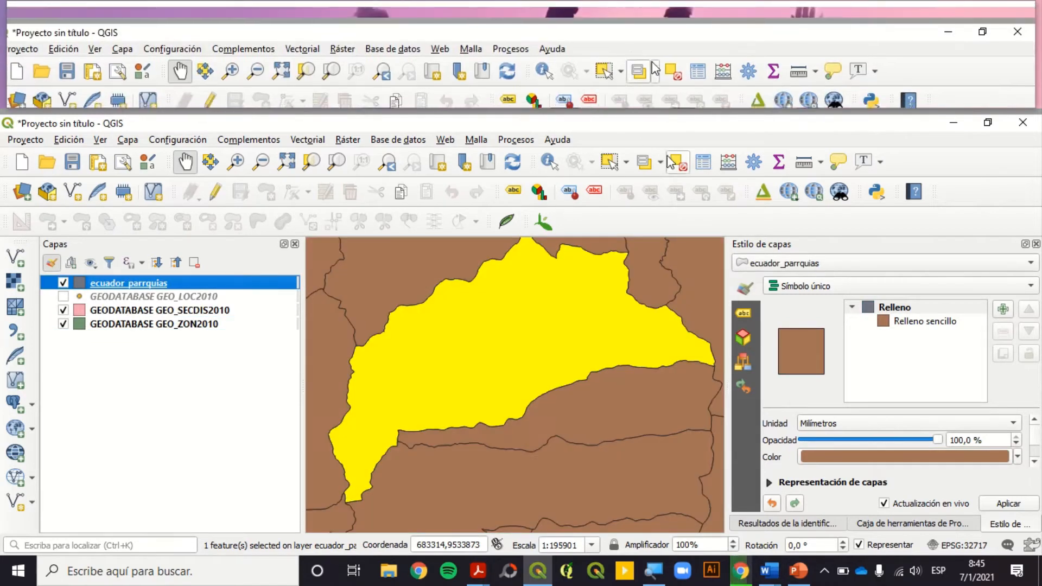
pyautogui.click(704, 161)
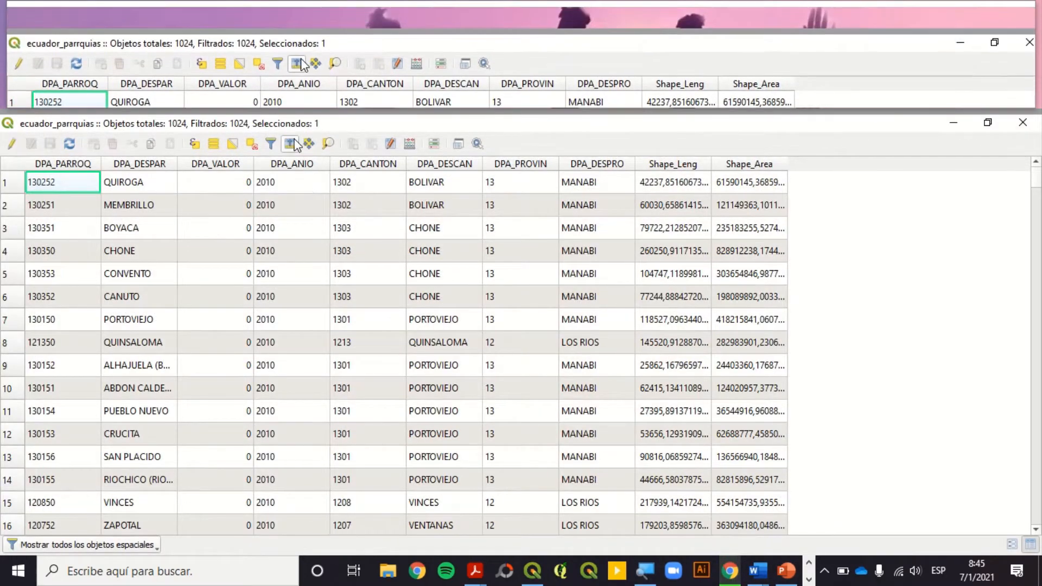
pyautogui.click(290, 143)
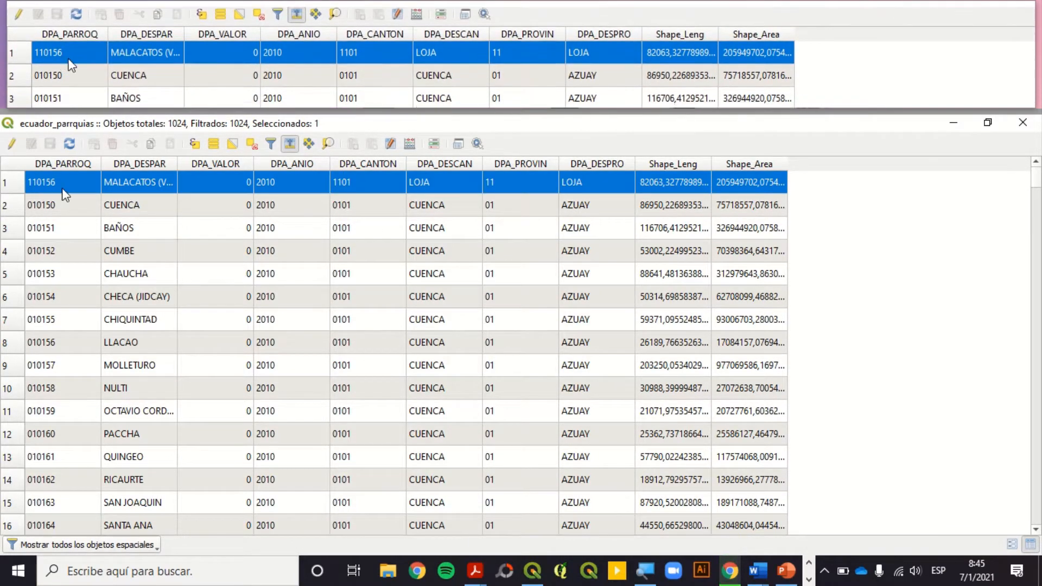
pyautogui.click(1023, 122)
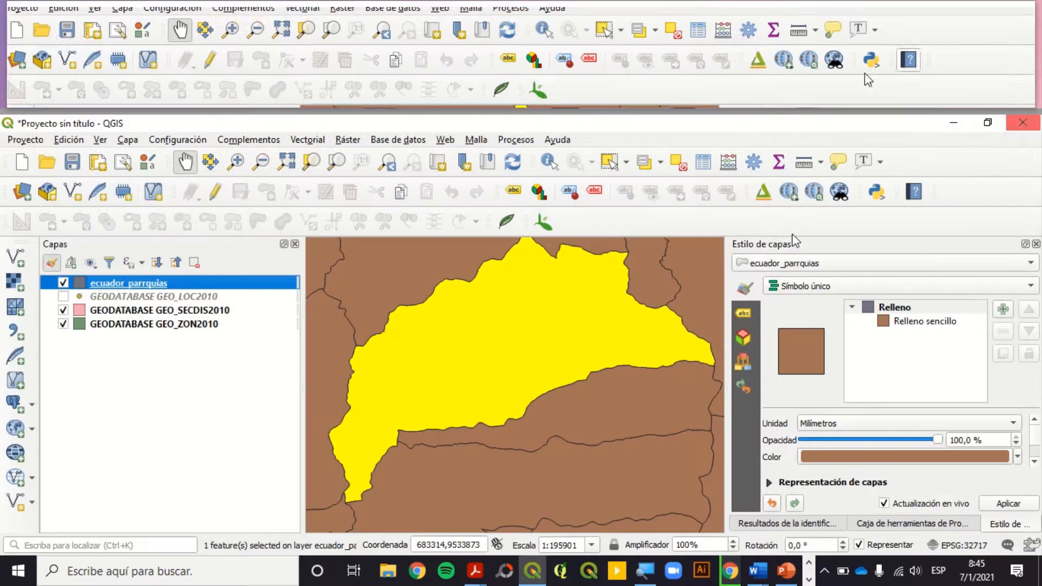
# Step: Hide ecuador_parrquias and identify a GEO_SECDIS2010 sector polygon inside the Malacatos area to read its parish code
pyautogui.click(64, 283)
pyautogui.click(141, 310)
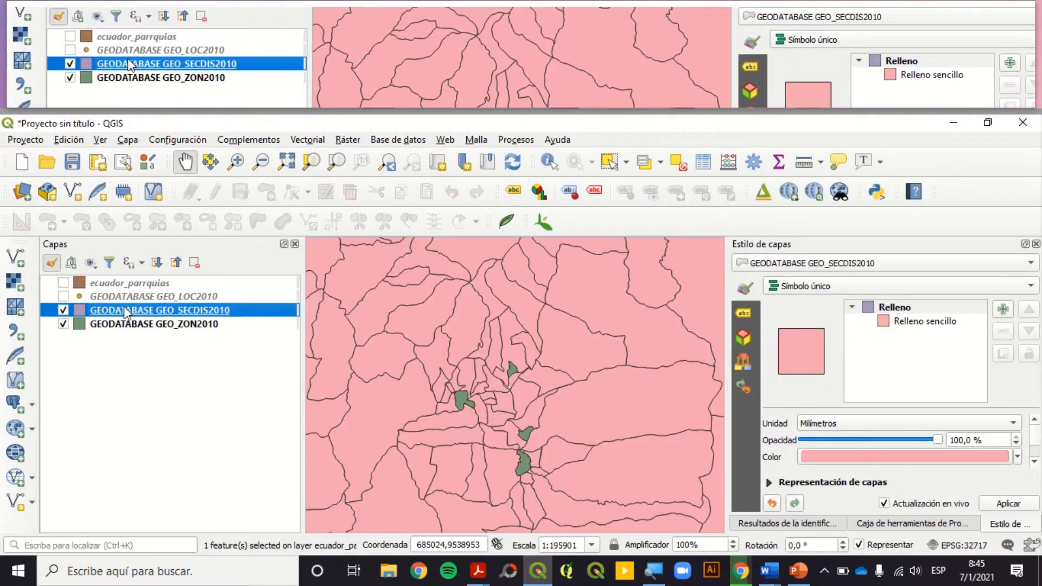
pyautogui.click(550, 162)
pyautogui.click(583, 358)
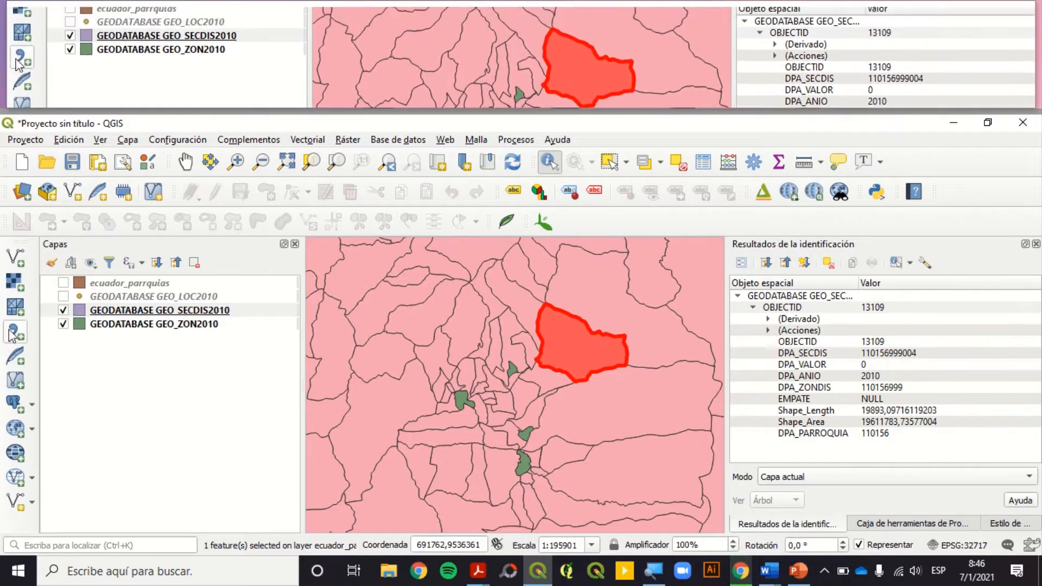
# Step: Show GEO_LOC2010, identify the Yamba Alto locality point, and toggle the locality and sector layers off and on again
pyautogui.click(63, 297)
pyautogui.click(84, 308)
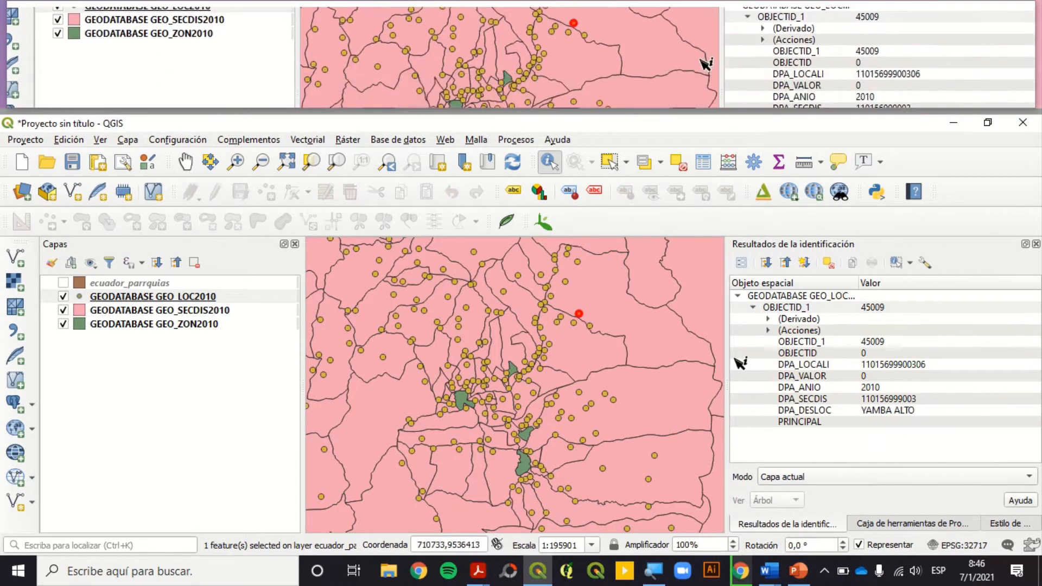
pyautogui.click(64, 311)
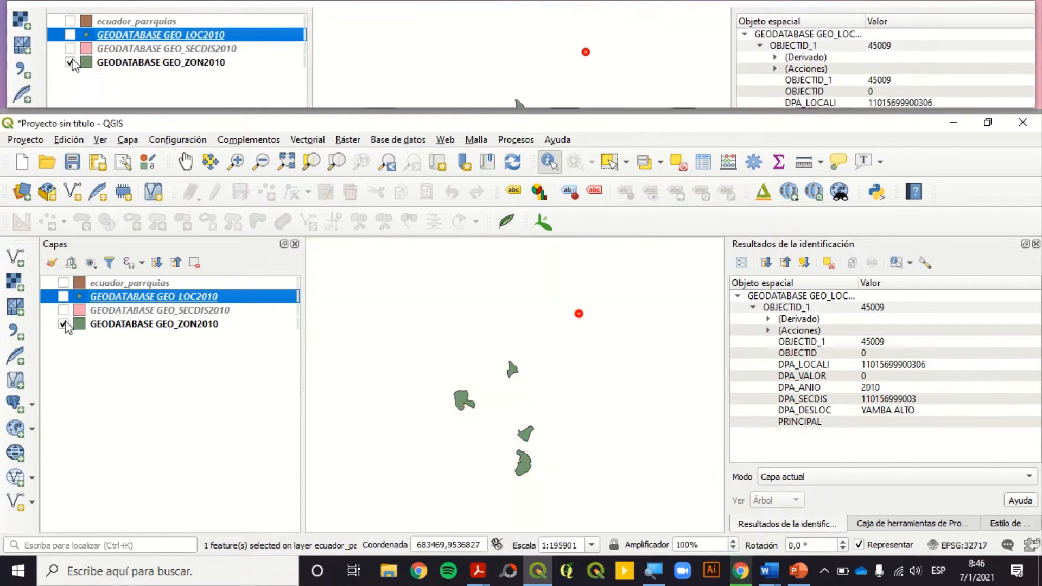
pyautogui.click(64, 311)
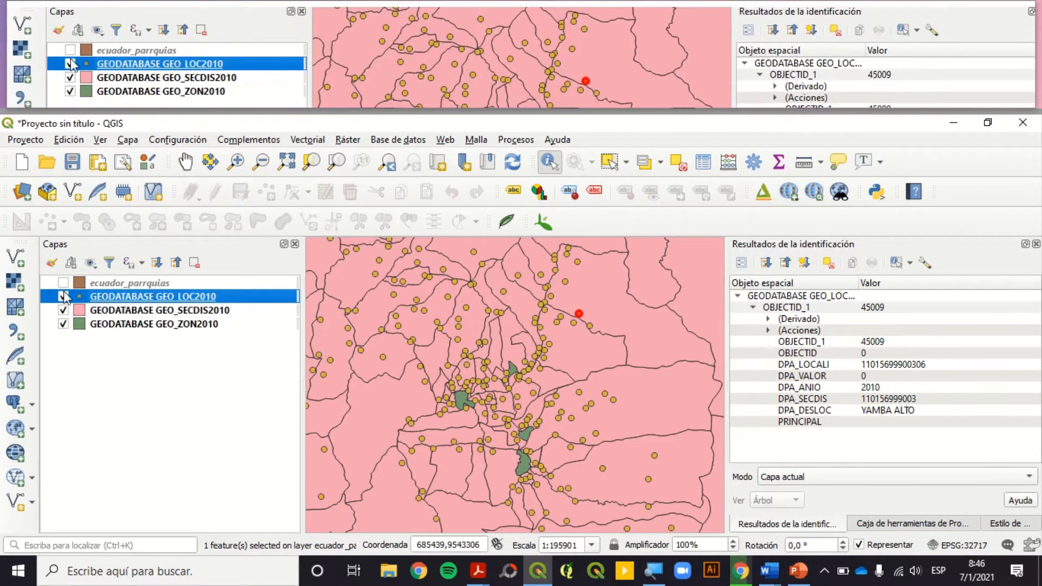
# Step: Show ecuador_parrquias and clip GEO_SECDIS2010 with it as the overlay layer, using only the selected parish, into a temporary layer
pyautogui.click(63, 283)
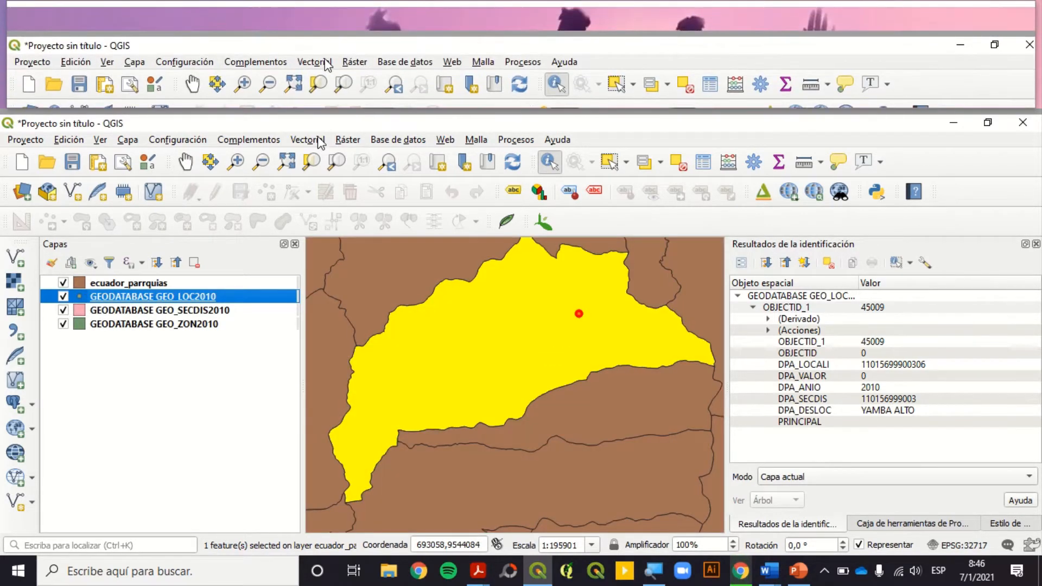
pyautogui.click(306, 139)
pyautogui.moveTo(380, 174)
pyautogui.click(503, 191)
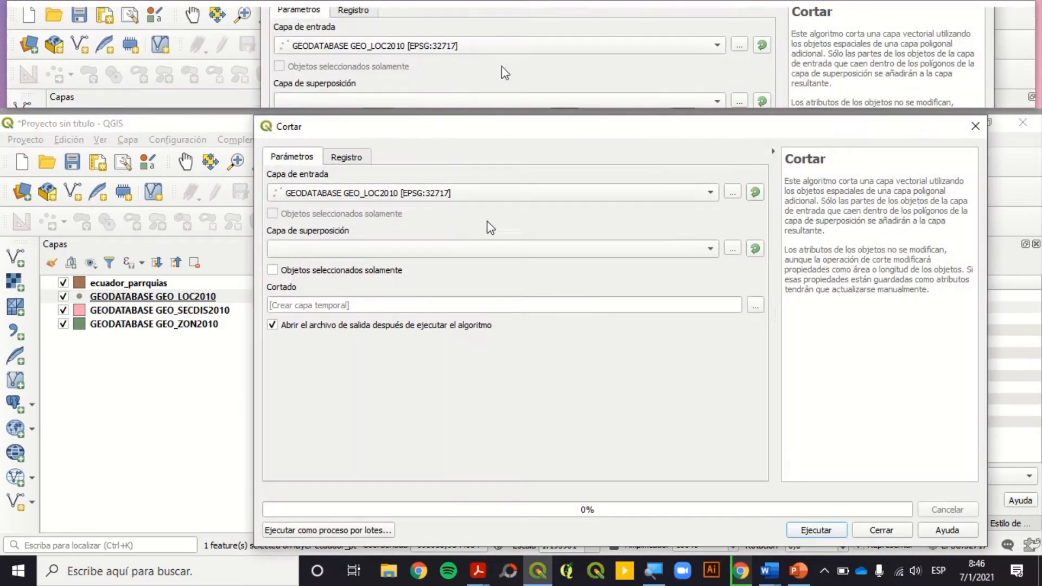
pyautogui.click(395, 200)
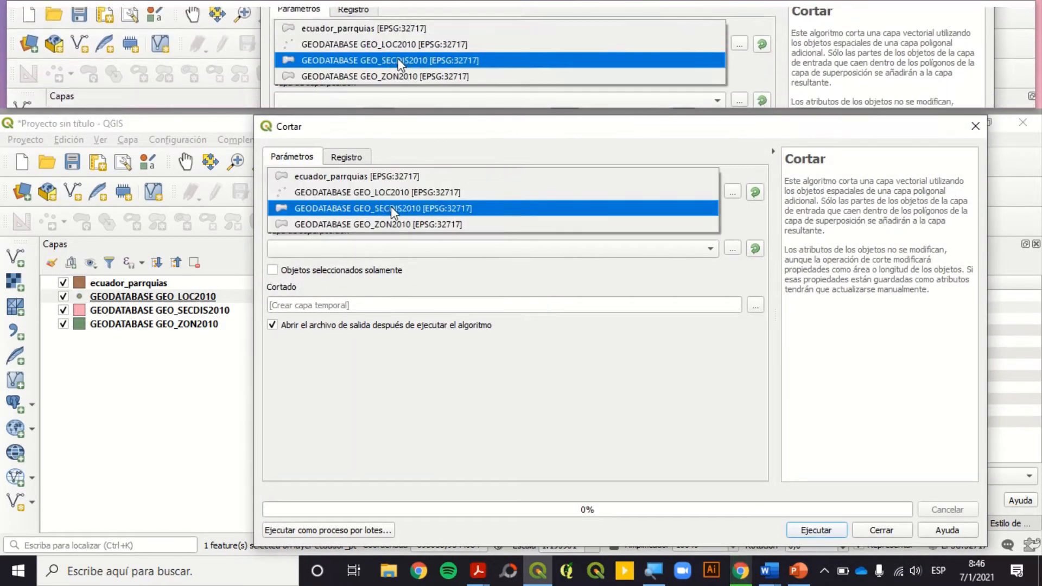
pyautogui.click(393, 211)
pyautogui.click(396, 248)
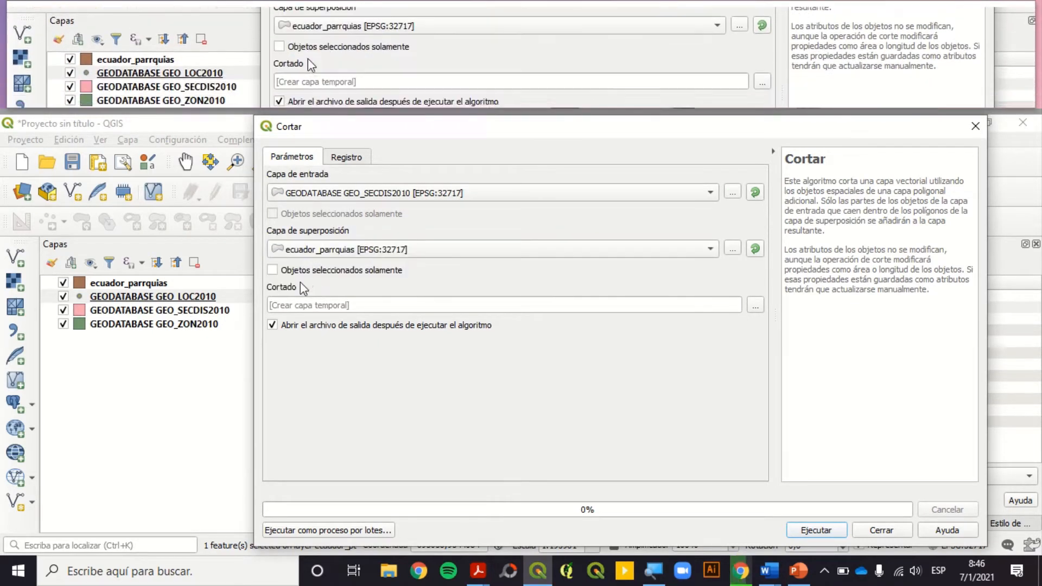
pyautogui.click(834, 533)
# Step: Clip GEO_ZON2010 to the selected parish of ecuador_parrquias into another temporary layer, and close the Cortar dialog
pyautogui.click(316, 156)
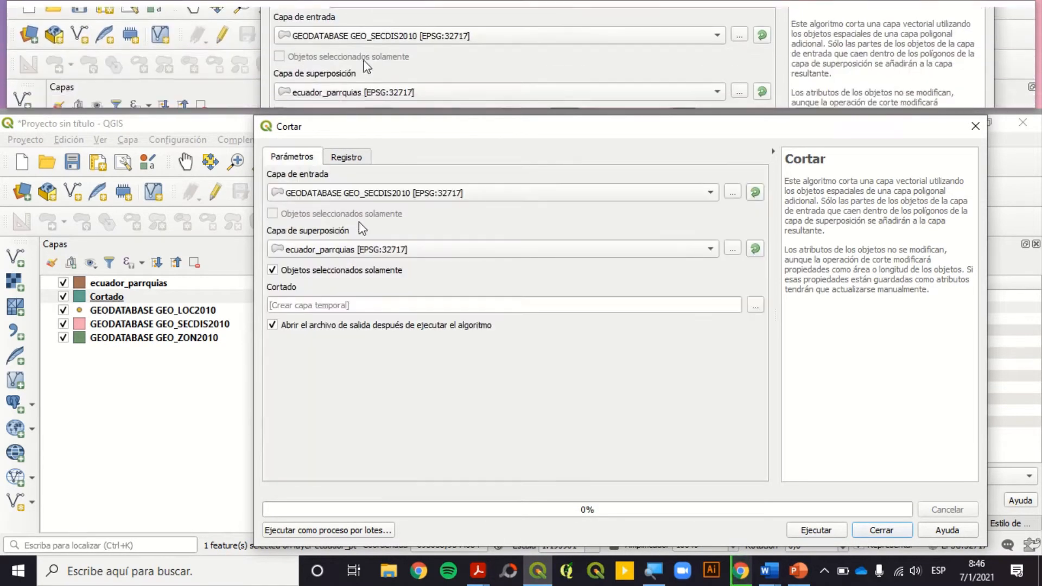
pyautogui.click(367, 194)
pyautogui.click(383, 206)
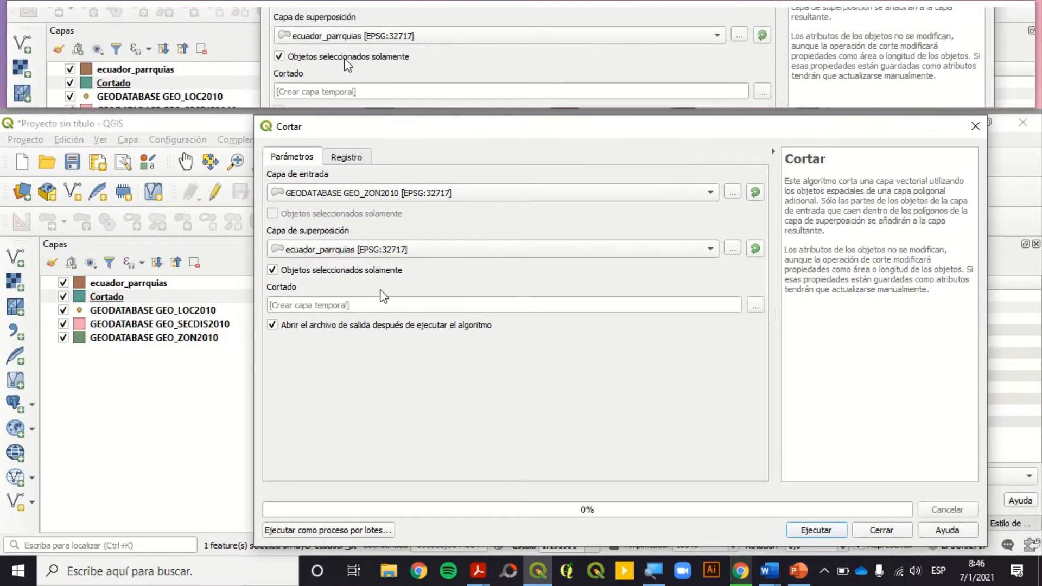
pyautogui.click(845, 531)
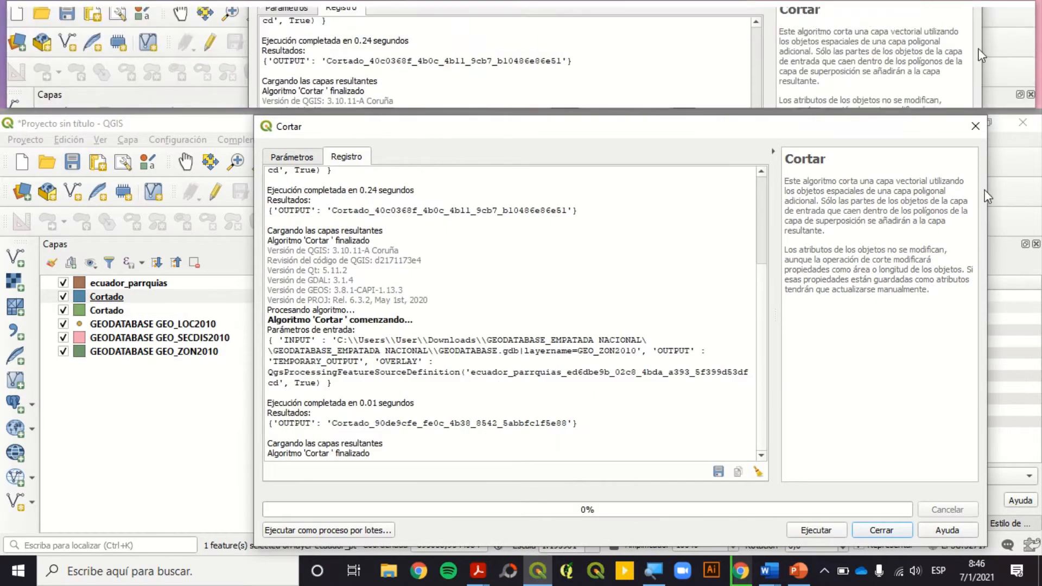
pyautogui.click(975, 126)
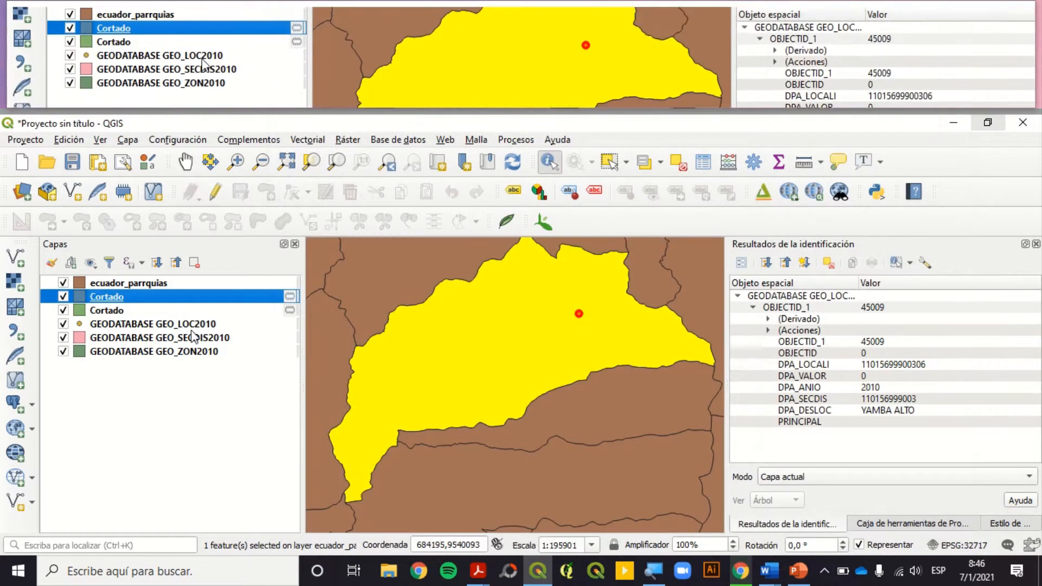
# Step: Hide the original GEO_SECDIS2010 and GEO_ZON2010 layers and ecuador_parrquias to expose the two clipped layers
pyautogui.click(65, 352)
pyautogui.click(63, 337)
pyautogui.click(63, 351)
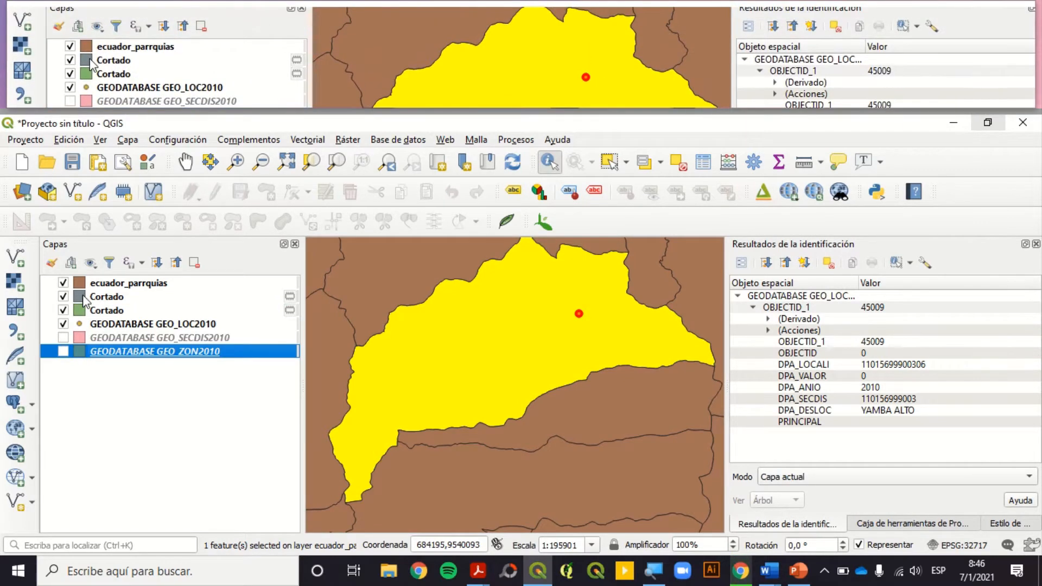
pyautogui.click(87, 297)
pyautogui.click(63, 283)
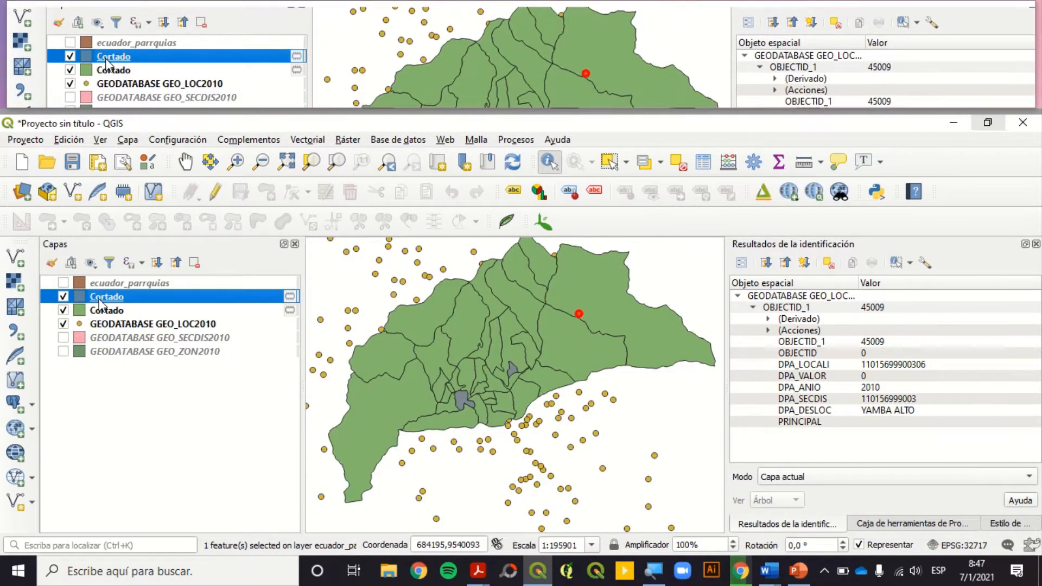
# Step: Toggle the Cortado layers off and on to compare them, leaving both visible, and hide GEO_LOC2010
pyautogui.click(64, 310)
pyautogui.click(64, 311)
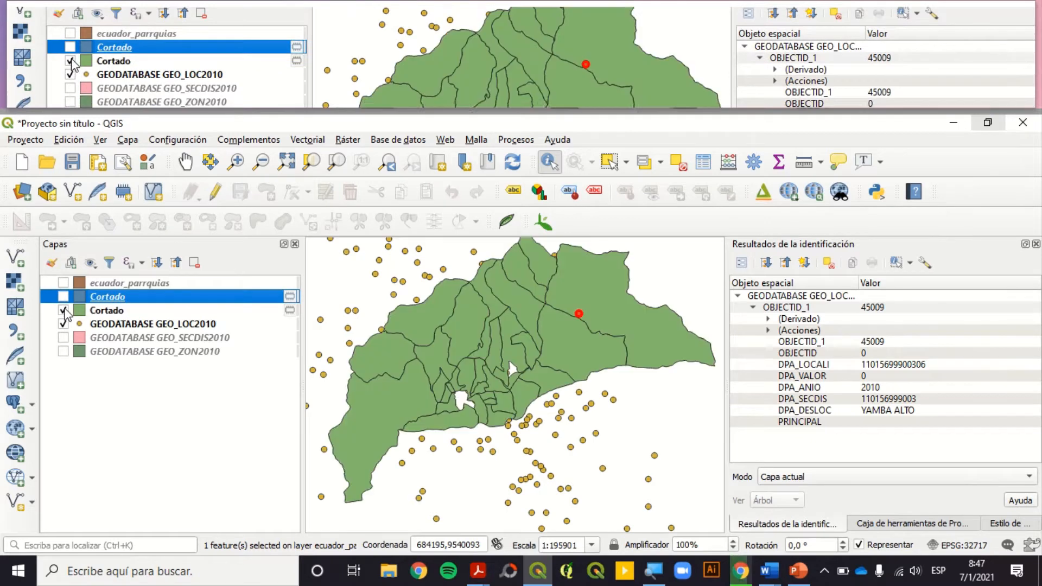
pyautogui.click(64, 297)
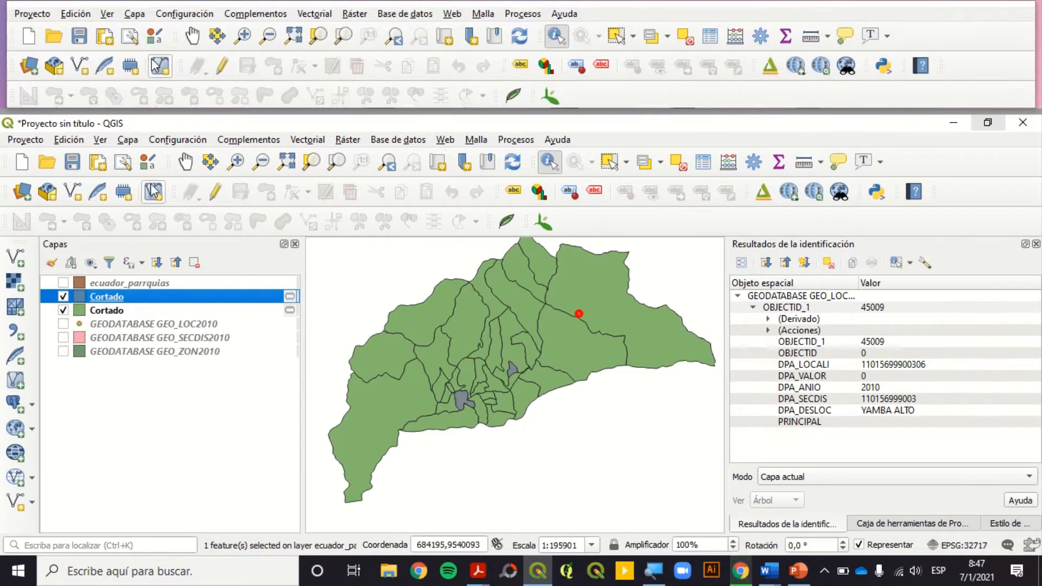
pyautogui.click(185, 161)
pyautogui.moveTo(497, 353)
pyautogui.mouseDown()
pyautogui.moveTo(509, 385)
pyautogui.moveTo(488, 386)
pyautogui.mouseUp()
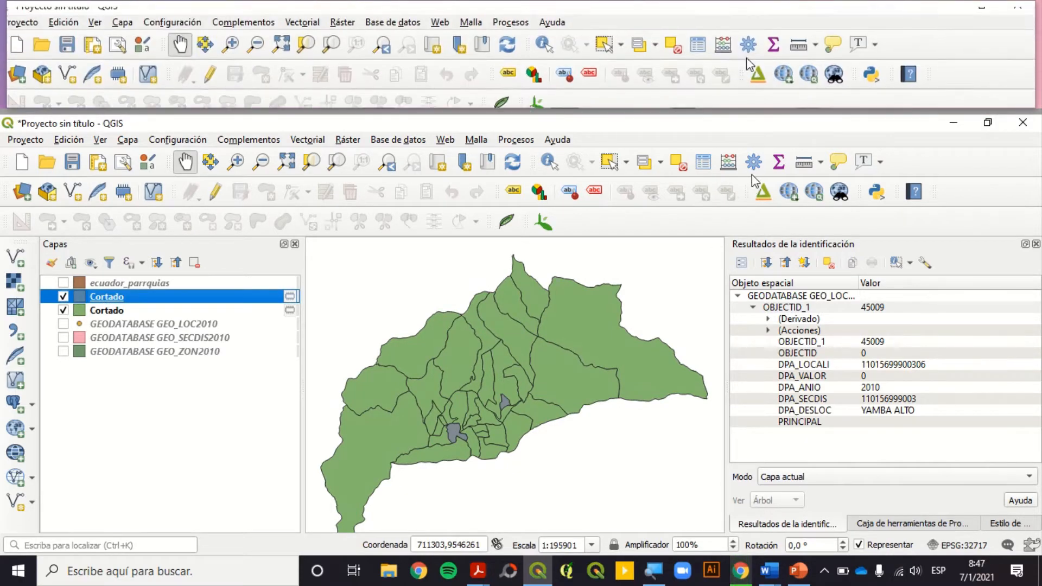
# Step: Open the Processing toolbox, search the plugin manager for "processing" to check that the Processing plugin is enabled, and close the manager
pyautogui.click(754, 162)
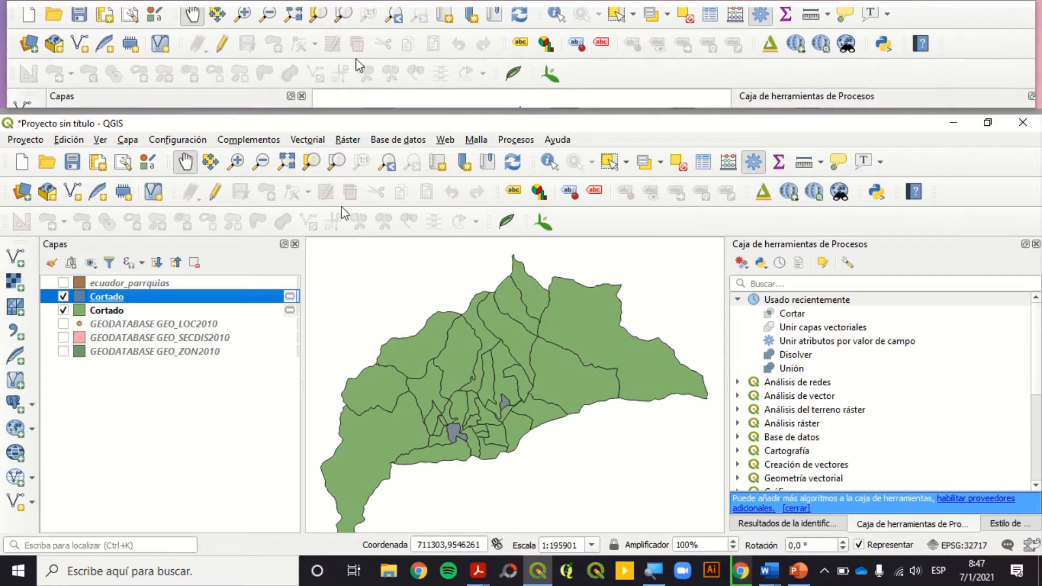
pyautogui.click(265, 142)
pyautogui.click(296, 158)
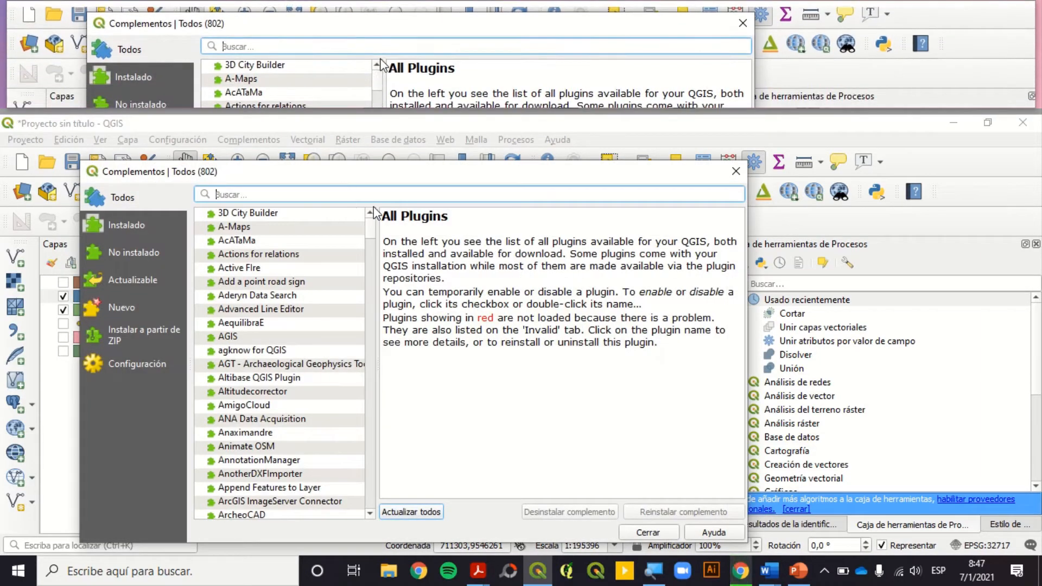
pyautogui.write('processing')
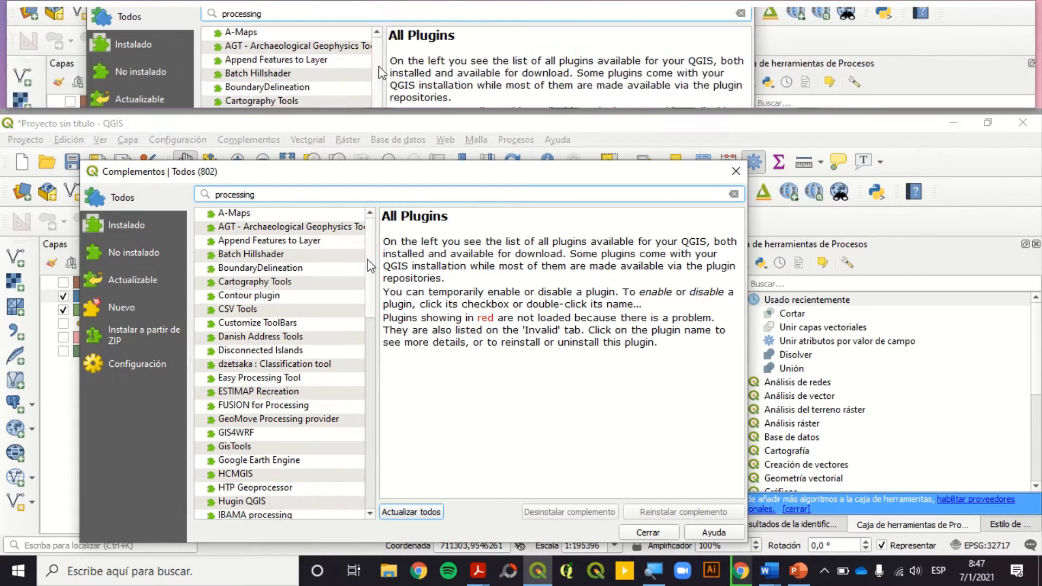
pyautogui.scroll(-10, 245, 336)
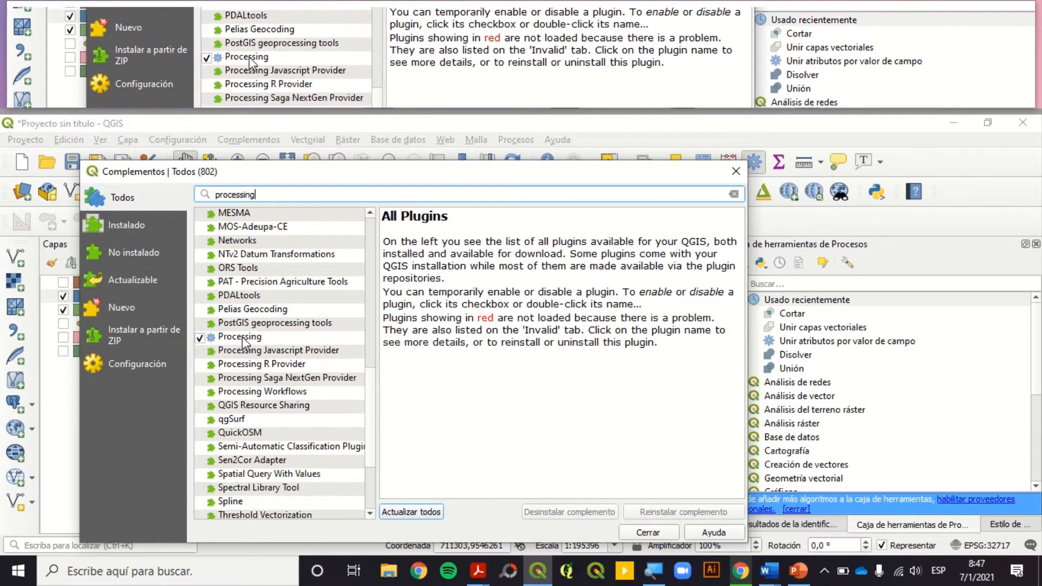
pyautogui.press('Return')
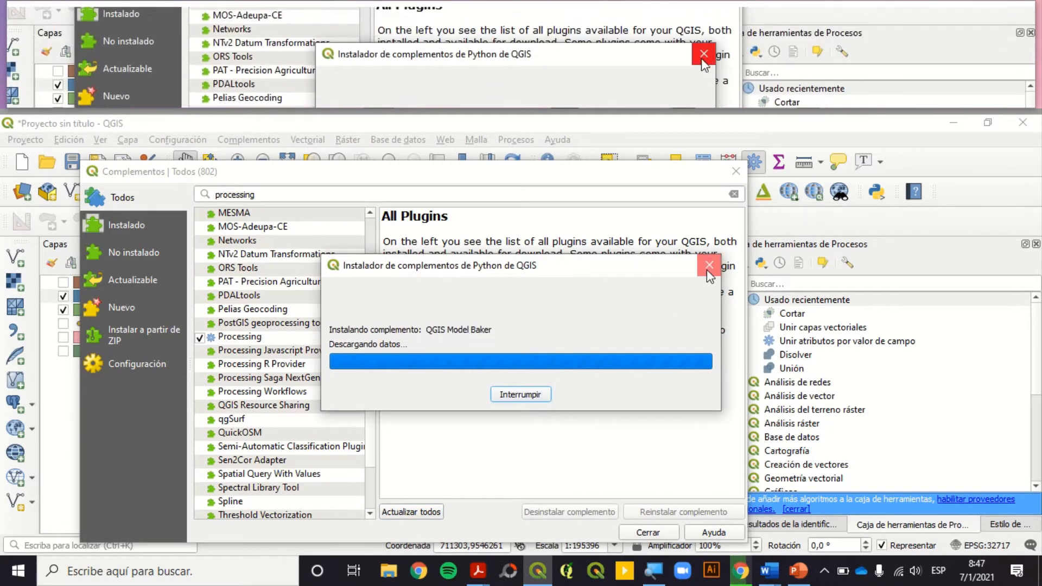
pyautogui.click(710, 265)
pyautogui.click(736, 171)
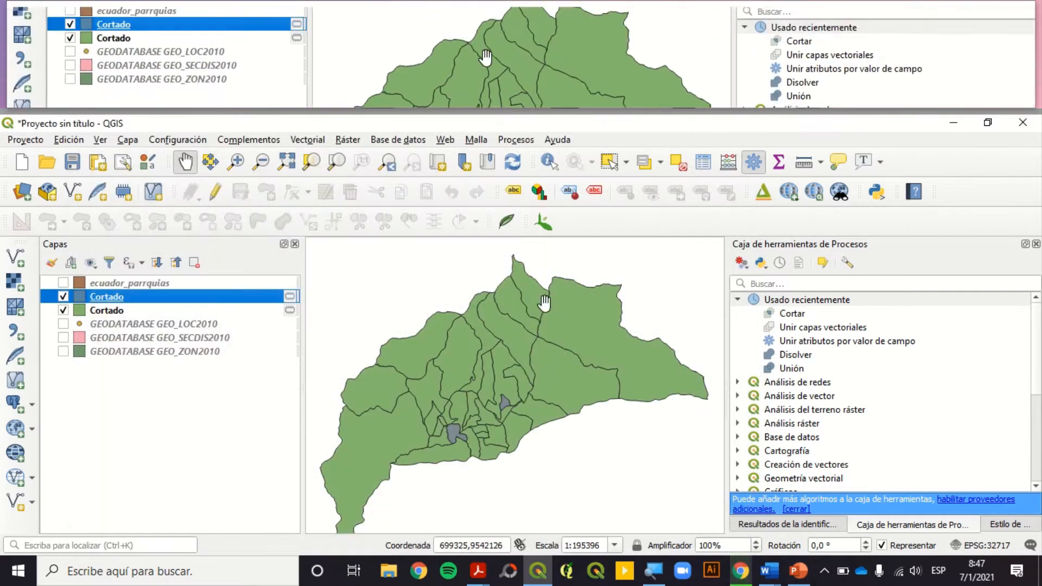
# Step: Try to merge both Cortado layers with Unir capas vectoriales in EPSG:32717 - WGS 84 / UTM zone 17S, and close the tool
pyautogui.click(795, 276)
pyautogui.write('unir c')
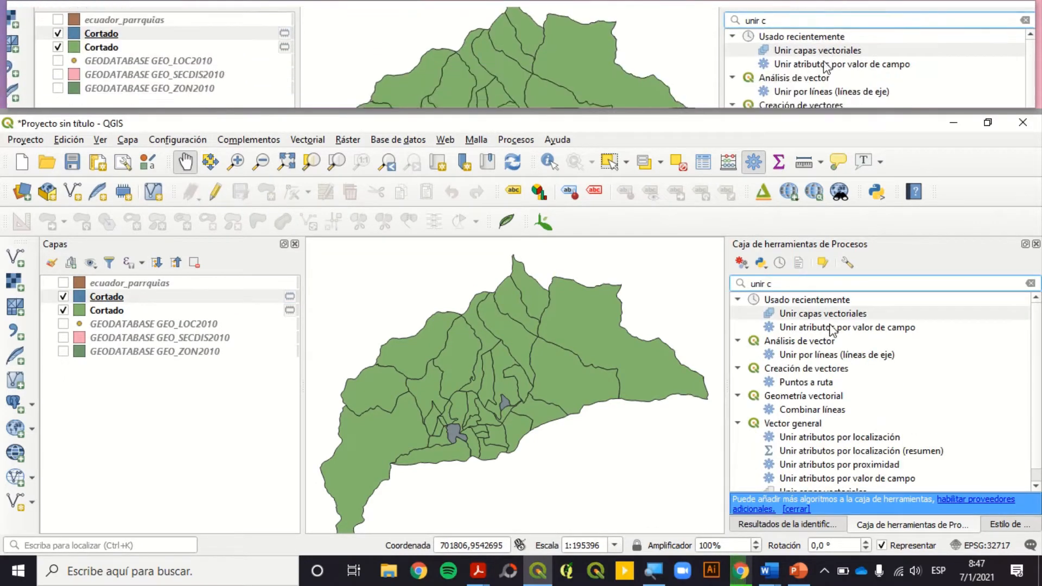
pyautogui.doubleClick(817, 314)
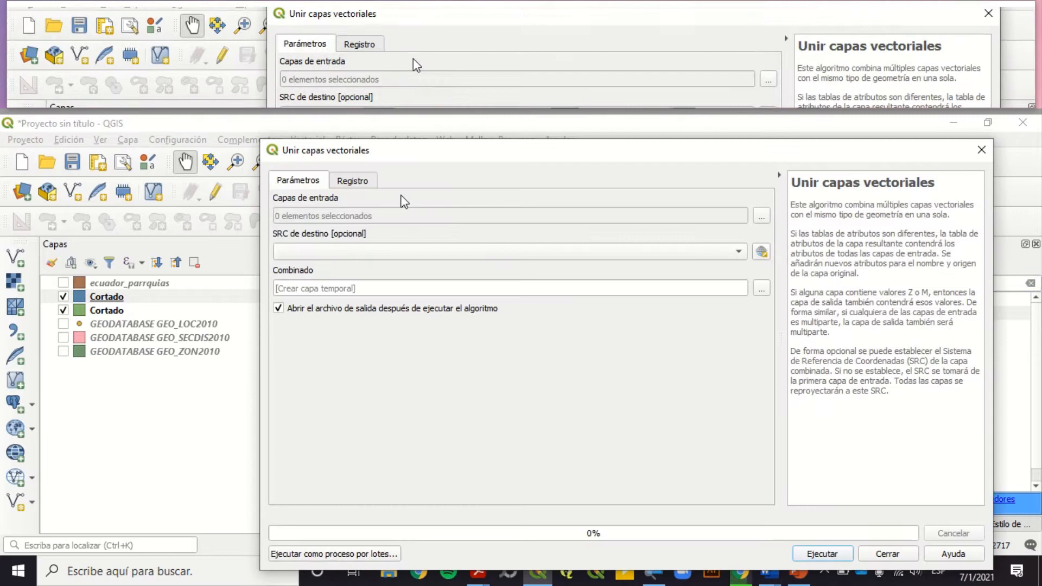
pyautogui.click(762, 216)
pyautogui.click(343, 153)
pyautogui.click(344, 163)
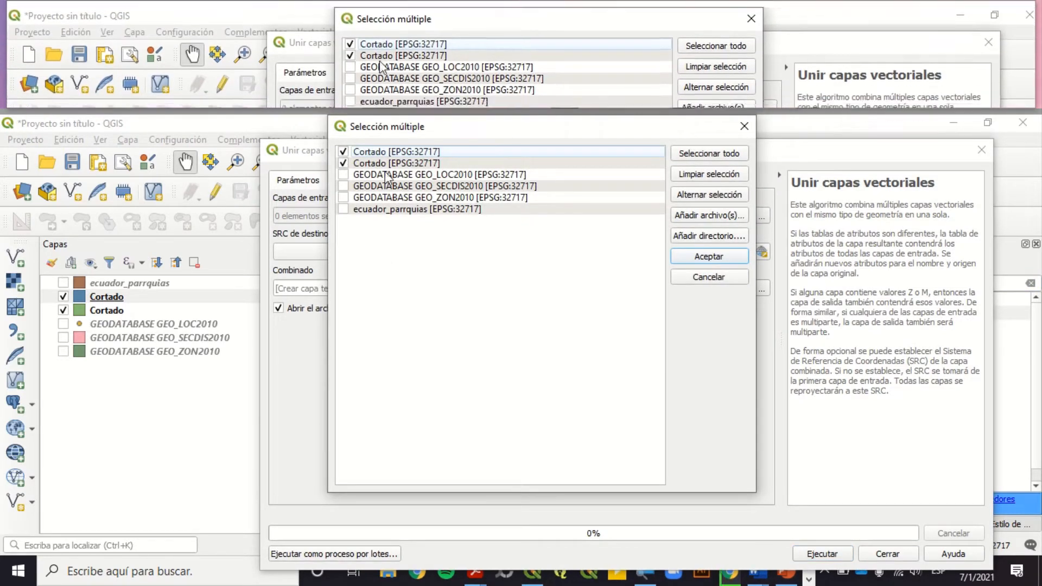
pyautogui.click(741, 254)
pyautogui.click(721, 251)
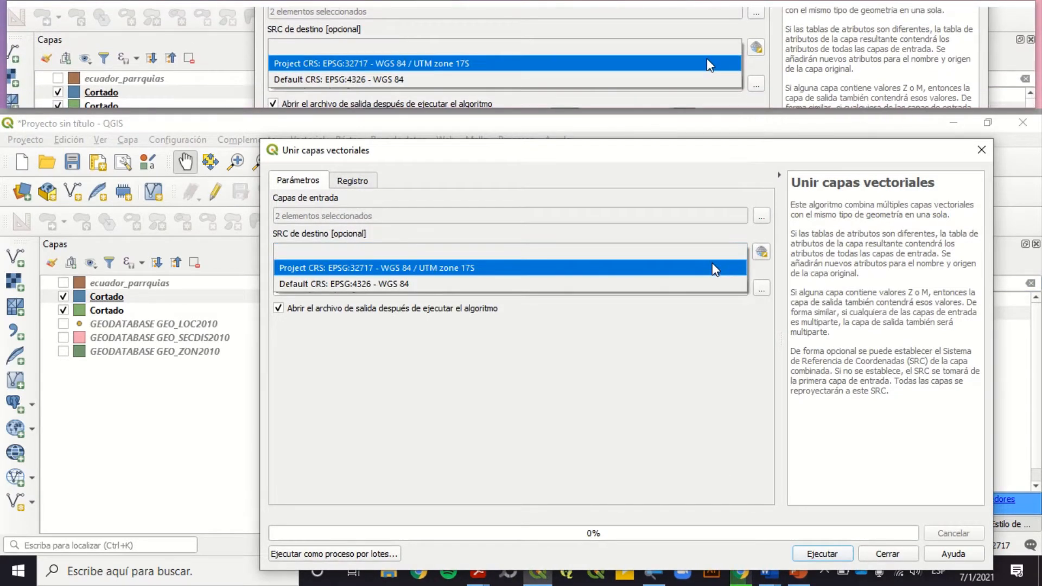
pyautogui.click(712, 266)
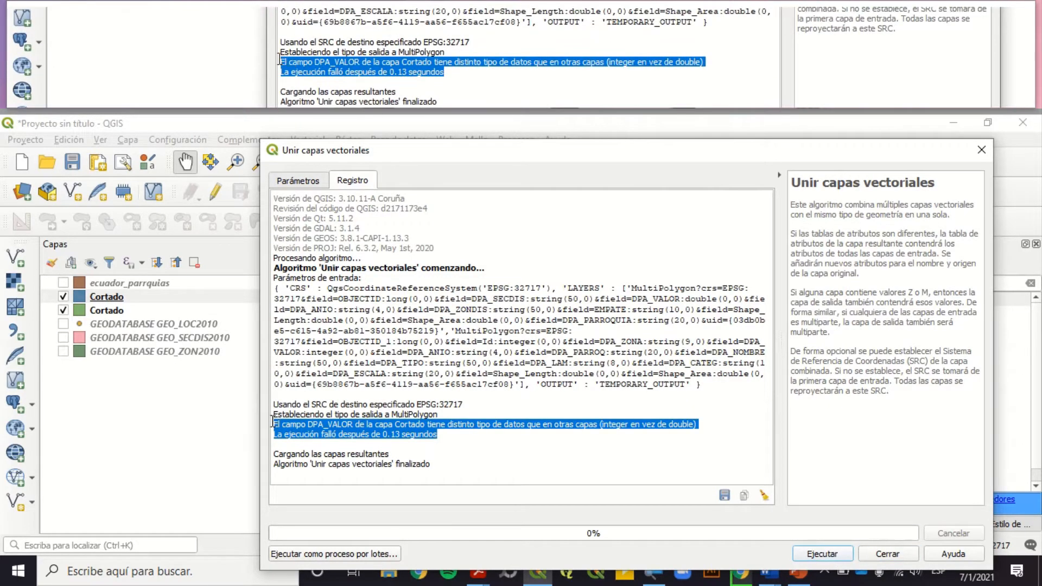
pyautogui.click(982, 150)
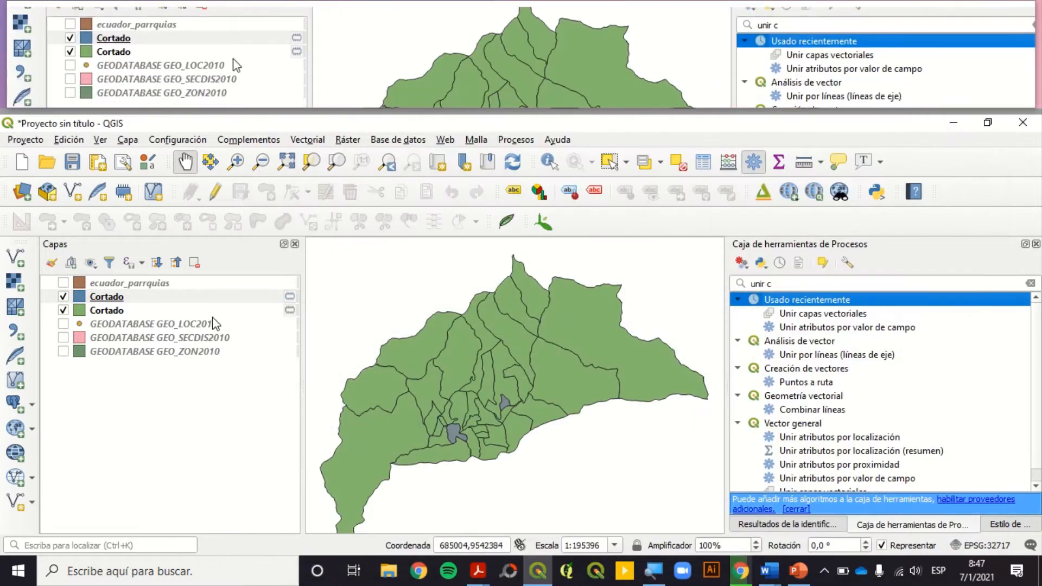
# Step: Delete the DPA_VALOR field from the clipped zones layer's attribute table, save the edits and close the table
pyautogui.click(145, 298)
pyautogui.click(703, 165)
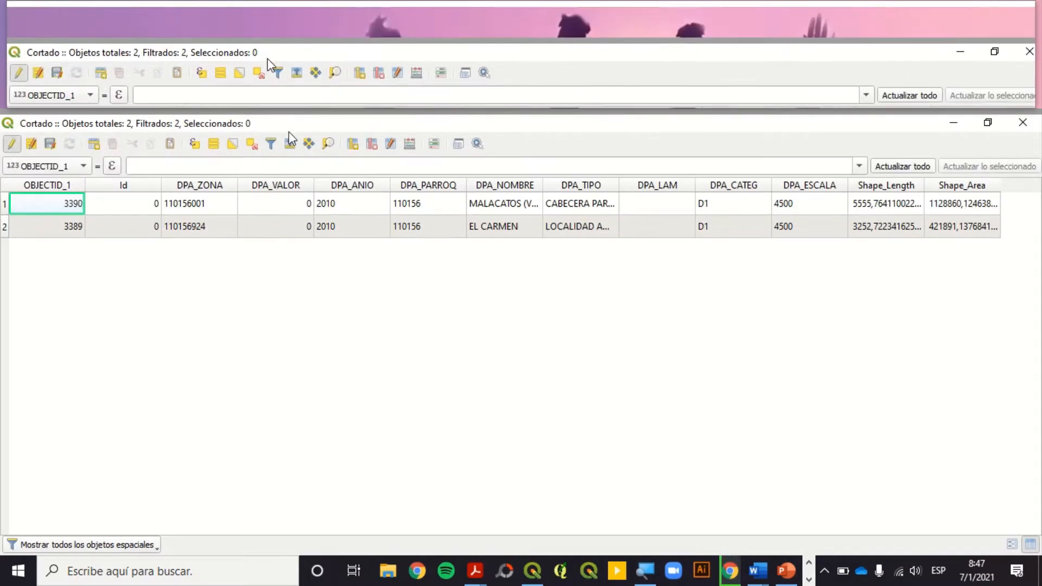
pyautogui.click(372, 143)
pyautogui.click(314, 263)
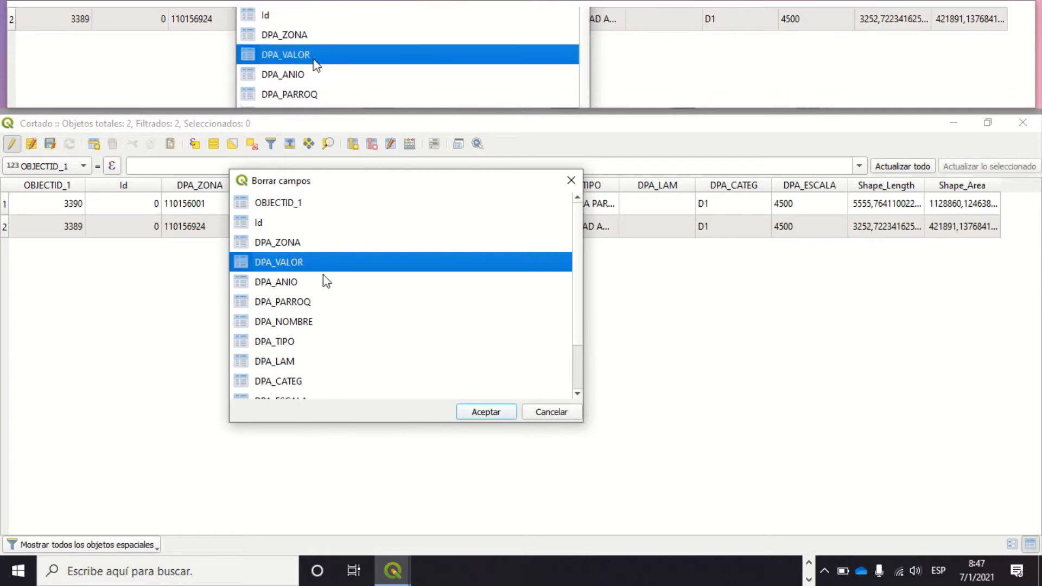
pyautogui.click(478, 410)
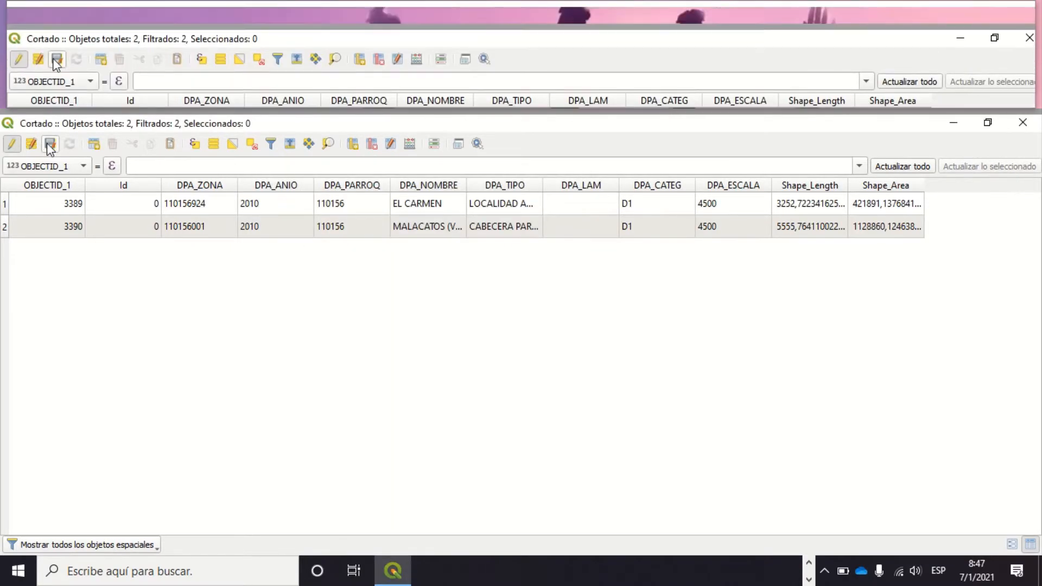
pyautogui.click(47, 144)
pyautogui.click(16, 143)
pyautogui.click(1024, 124)
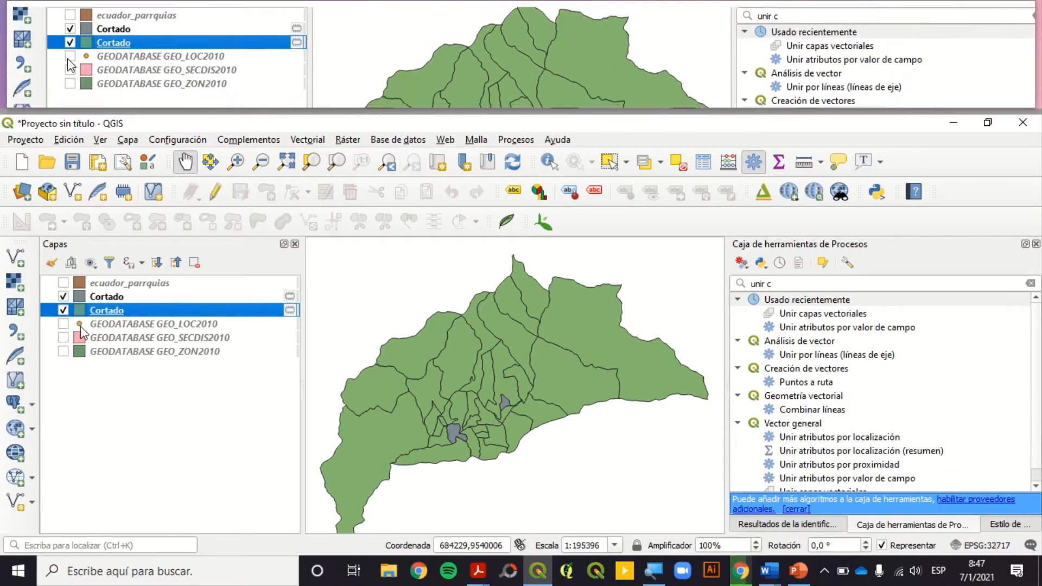
# Step: Delete the DPA_VALOR field from the clipped sectors layer's attribute table, save the edits and close the table
pyautogui.click(704, 161)
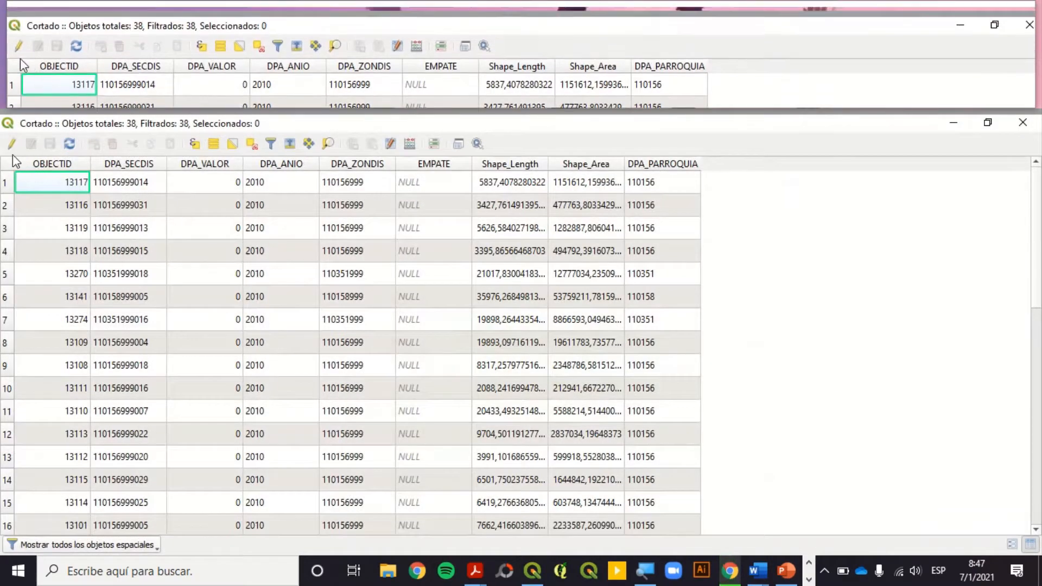
pyautogui.click(12, 144)
pyautogui.click(372, 144)
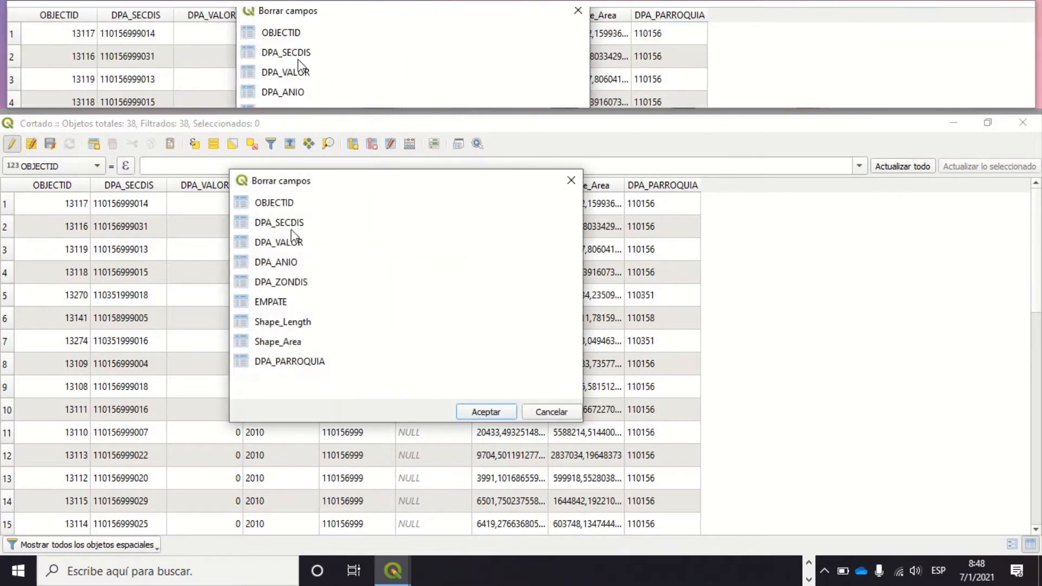
pyautogui.click(289, 239)
pyautogui.click(485, 411)
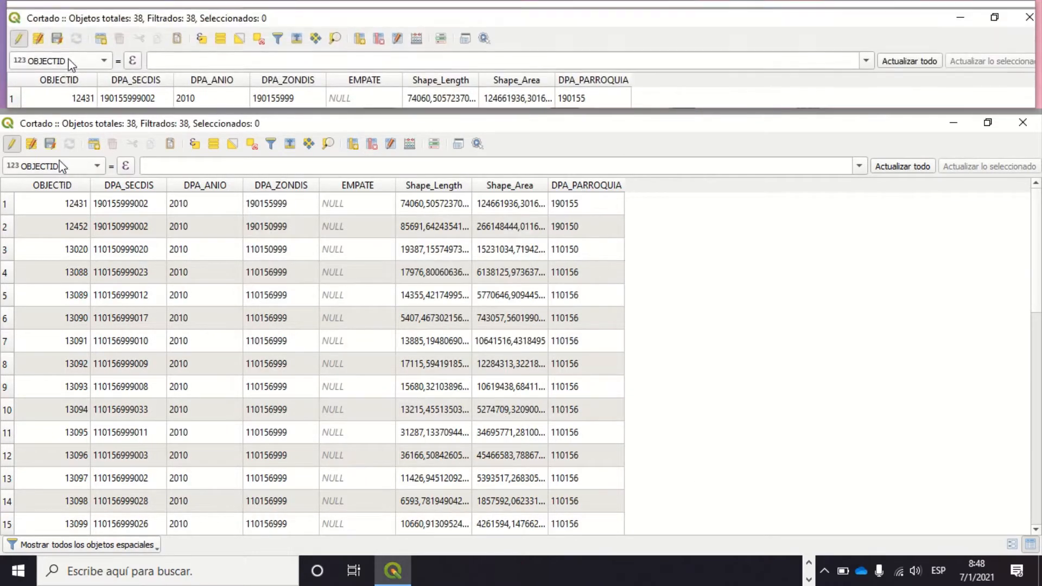
pyautogui.click(12, 144)
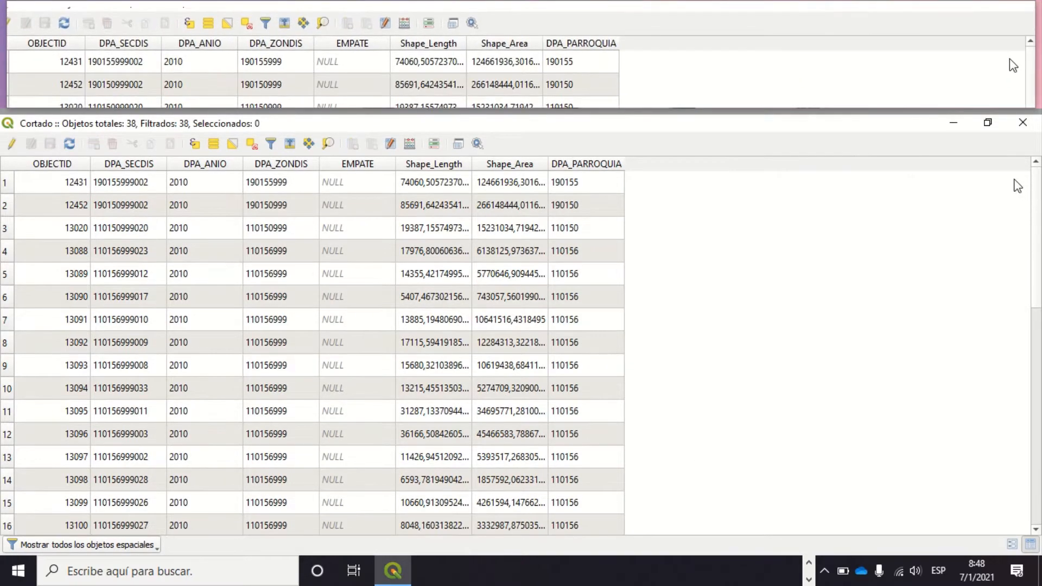
pyautogui.click(1022, 123)
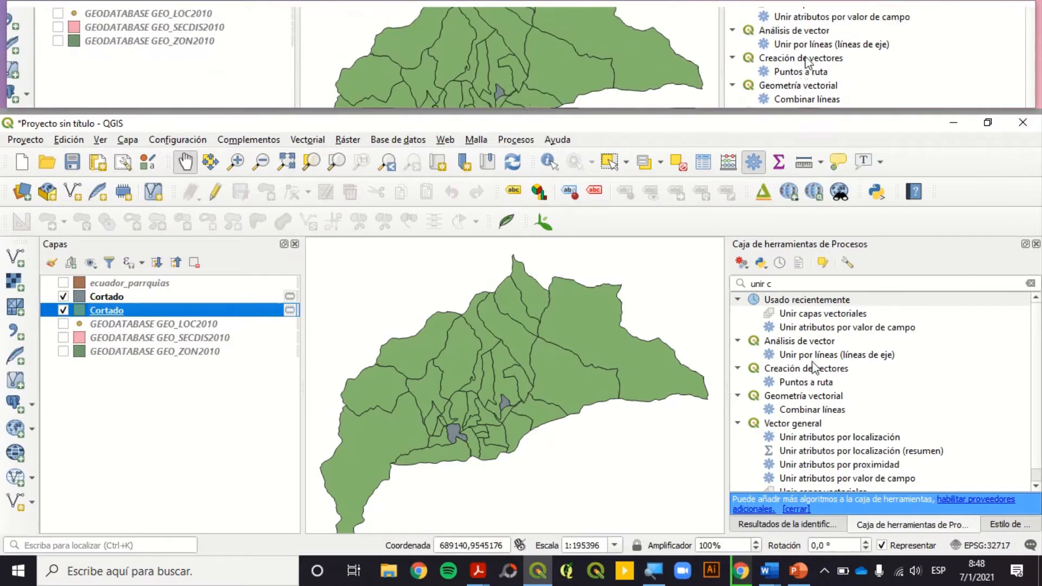
# Step: Merge both Cortado layers into a temporary layer with Unir capas vectoriales in EPSG:32717 - WGS 84 / UTM zone 17S, and close the tool
pyautogui.doubleClick(823, 313)
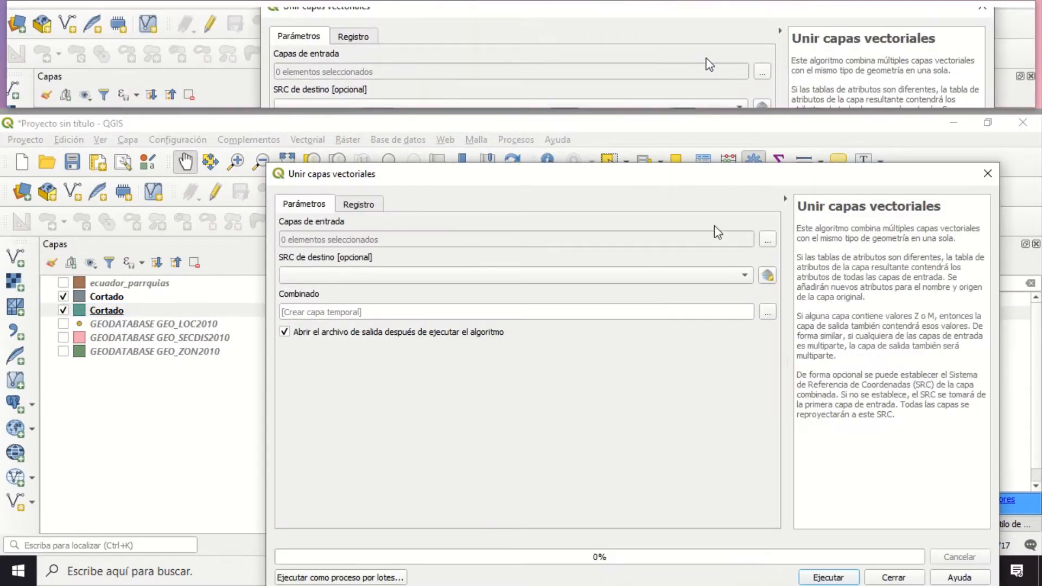
pyautogui.click(767, 239)
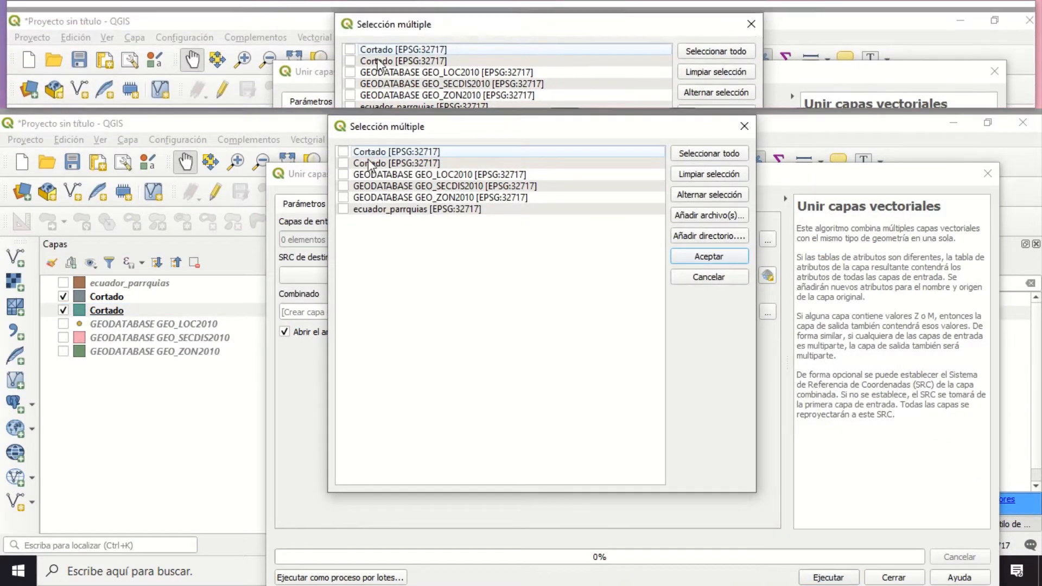
pyautogui.click(343, 152)
pyautogui.click(343, 163)
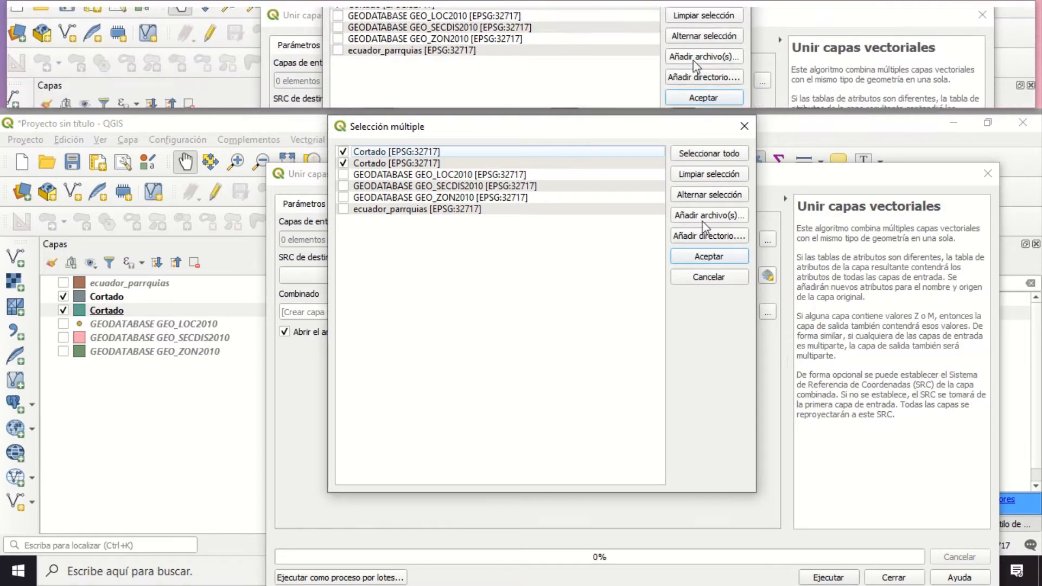
pyautogui.click(709, 256)
pyautogui.click(706, 275)
pyautogui.click(610, 288)
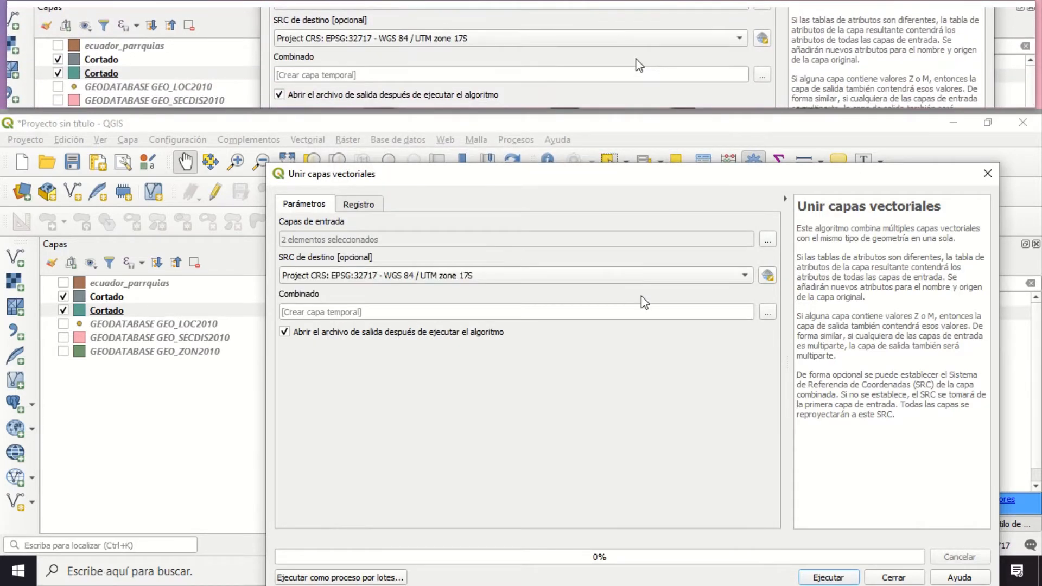
pyautogui.press('Return')
pyautogui.click(988, 173)
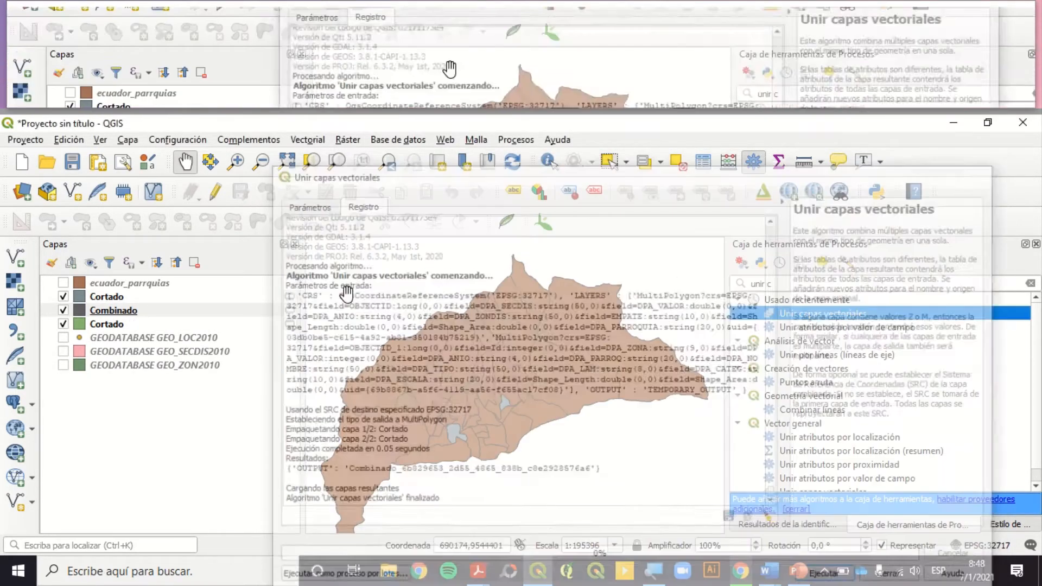
# Step: Place both Cortado layers above Combinado, compare them with the merged layer by switching their visibility, and leave them hidden
pyautogui.click(63, 296)
pyautogui.click(63, 323)
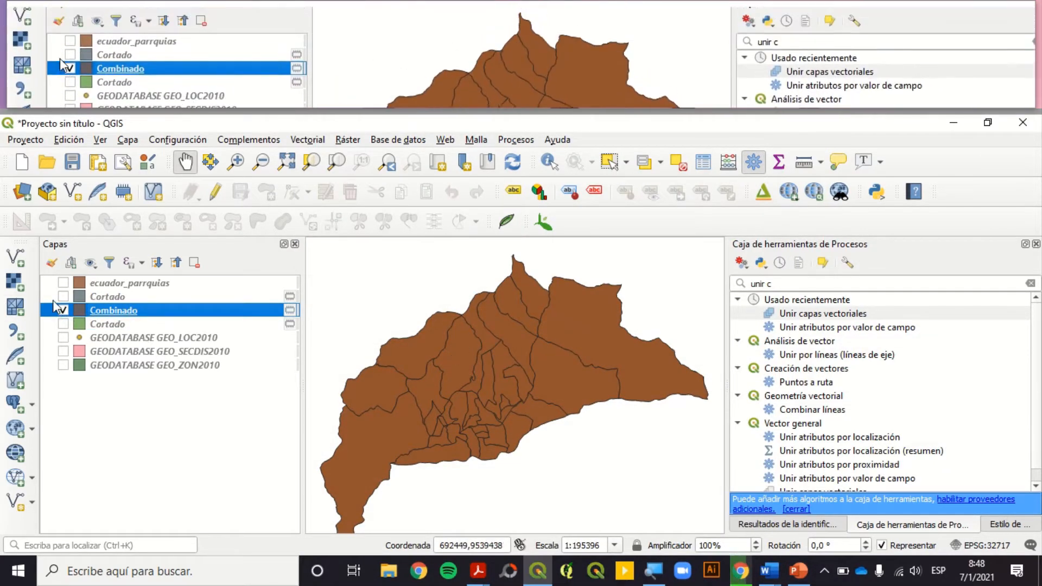
pyautogui.moveTo(87, 324); pyautogui.dragTo(65, 306)
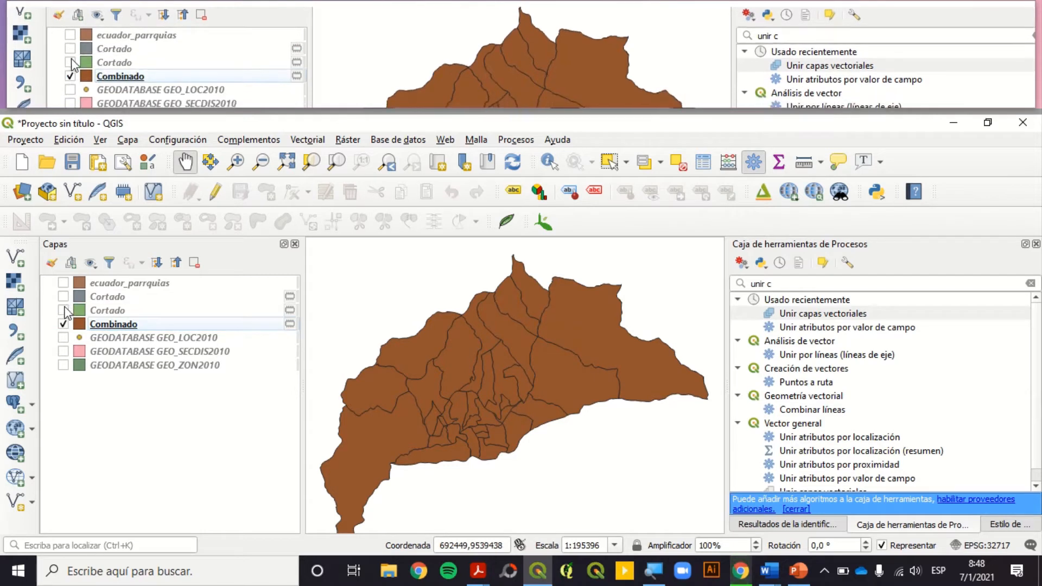
pyautogui.click(64, 308)
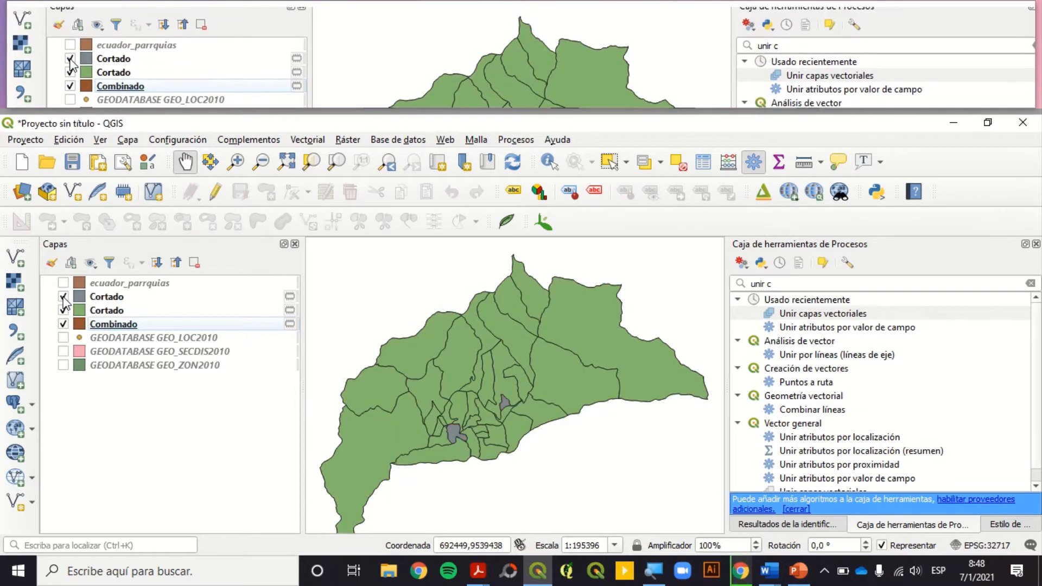
pyautogui.click(63, 296)
pyautogui.click(63, 310)
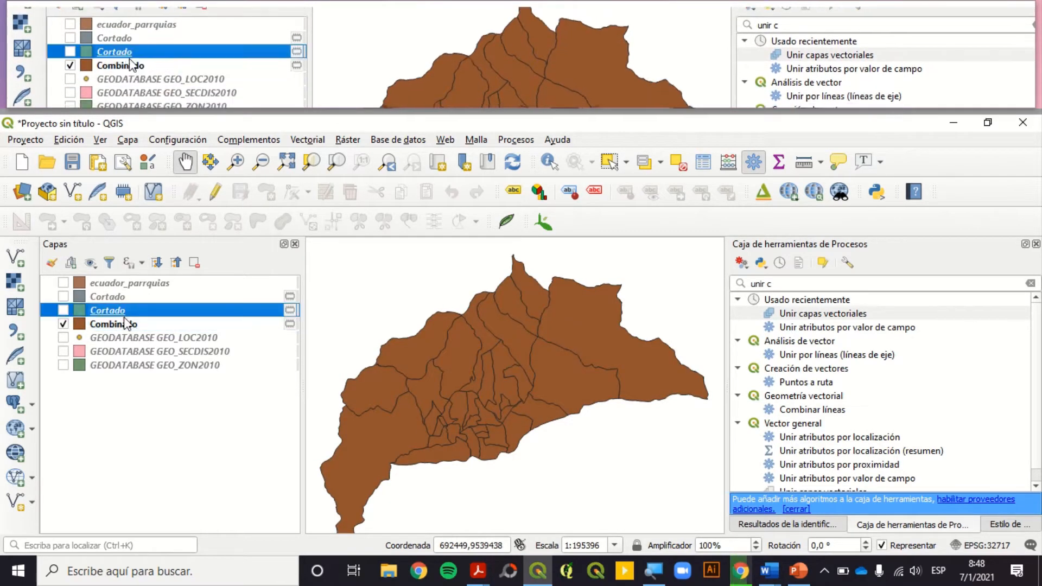
# Step: Remove both Cortado layers from the project
pyautogui.keyDown('ctrl'); pyautogui.click(208, 296); pyautogui.keyUp('ctrl')
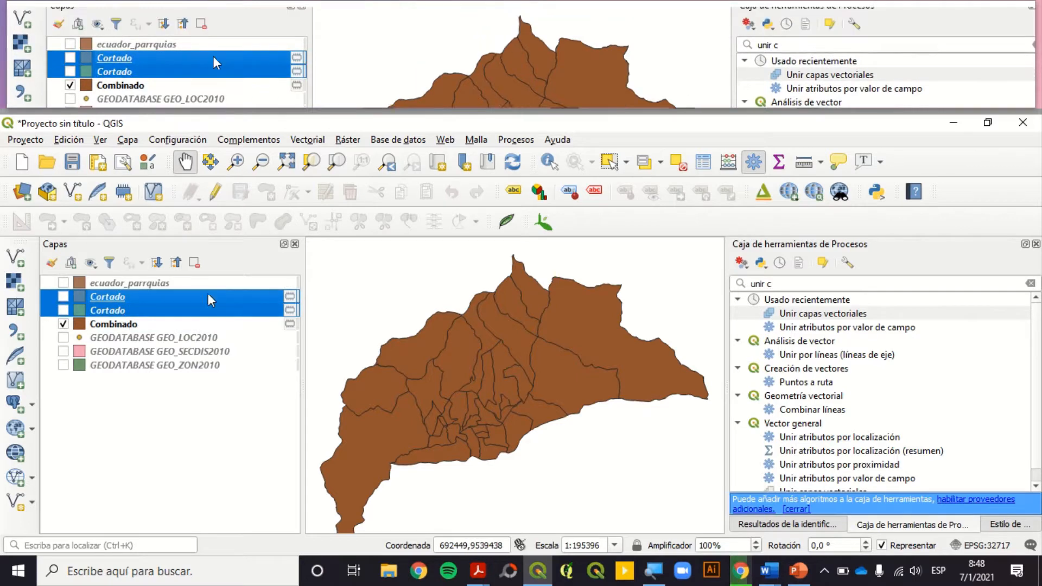
pyautogui.click(195, 263)
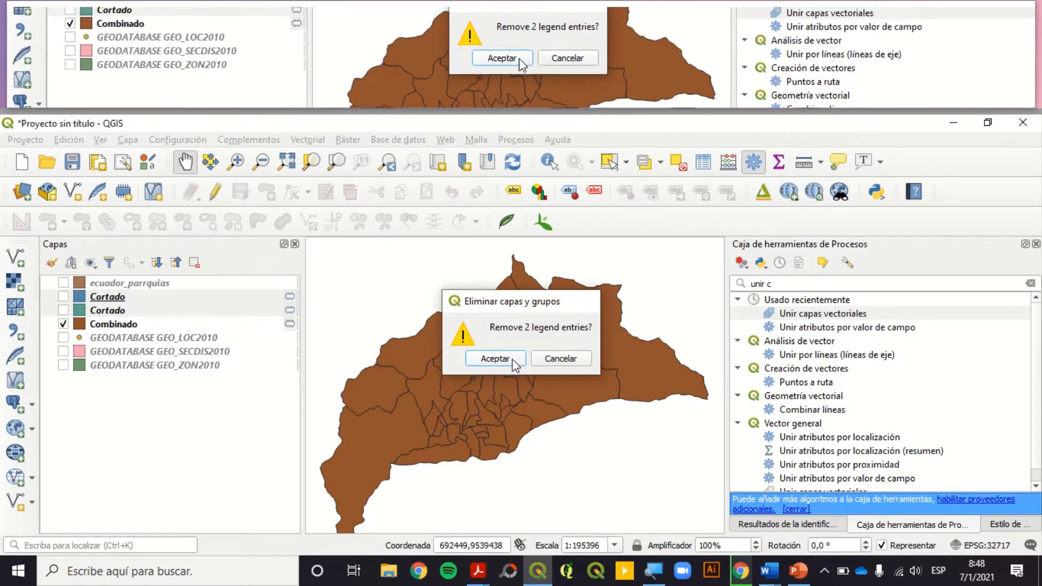
pyautogui.click(494, 359)
# Step: Examine the merged fields in Combinado's attribute table, widening the DPA_NOMBRE and DPA_TIPO columns, and close the table
pyautogui.click(127, 297)
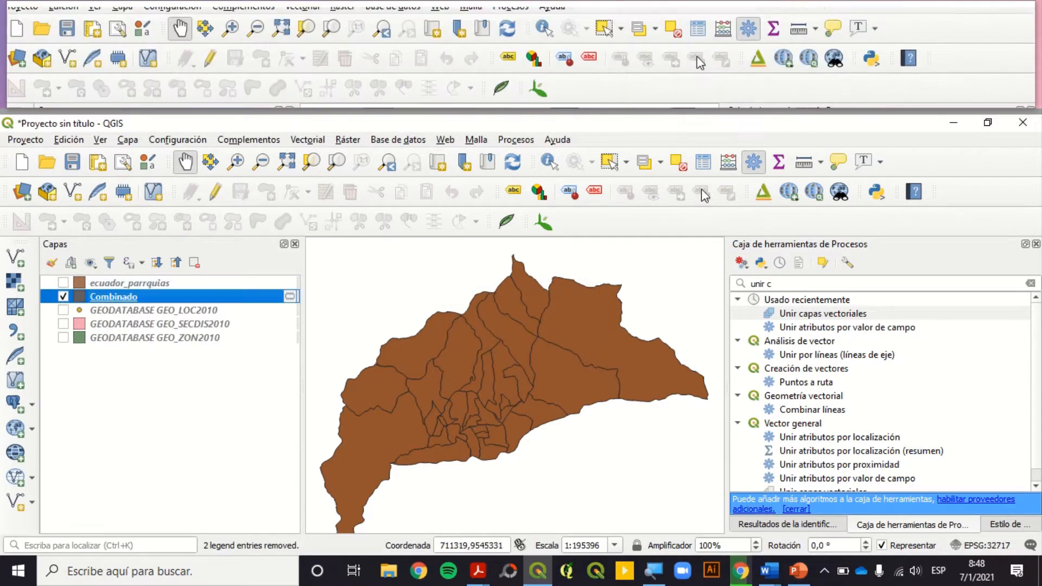
pyautogui.click(703, 162)
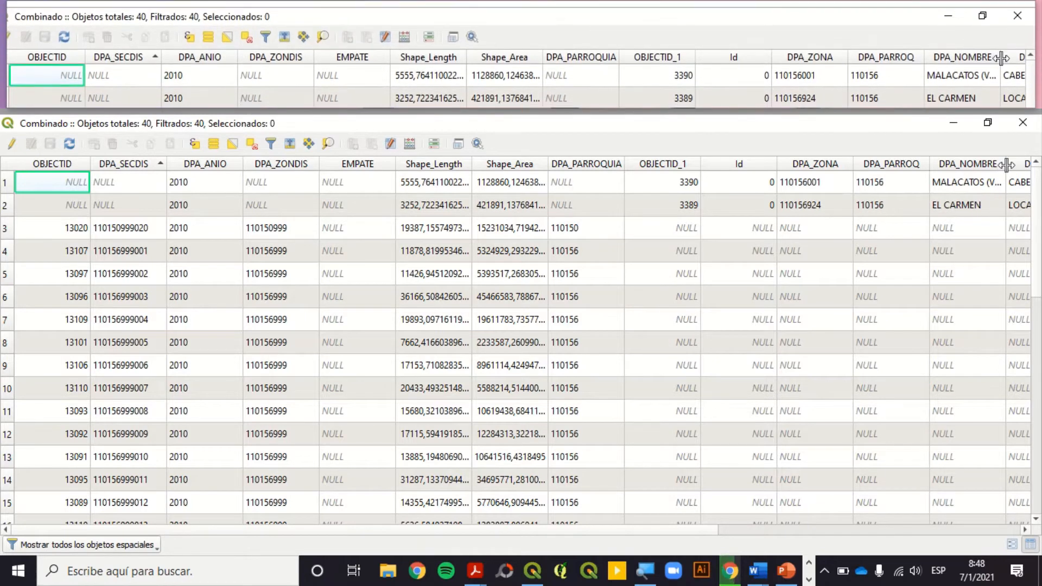
pyautogui.moveTo(1006, 164); pyautogui.dragTo(1031, 164)
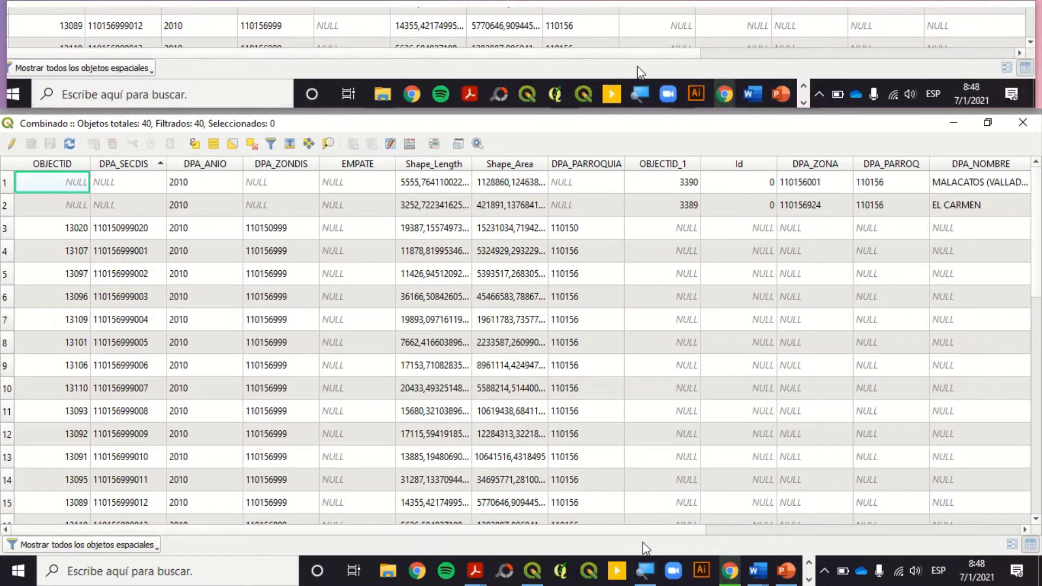
pyautogui.moveTo(646, 529); pyautogui.dragTo(812, 530)
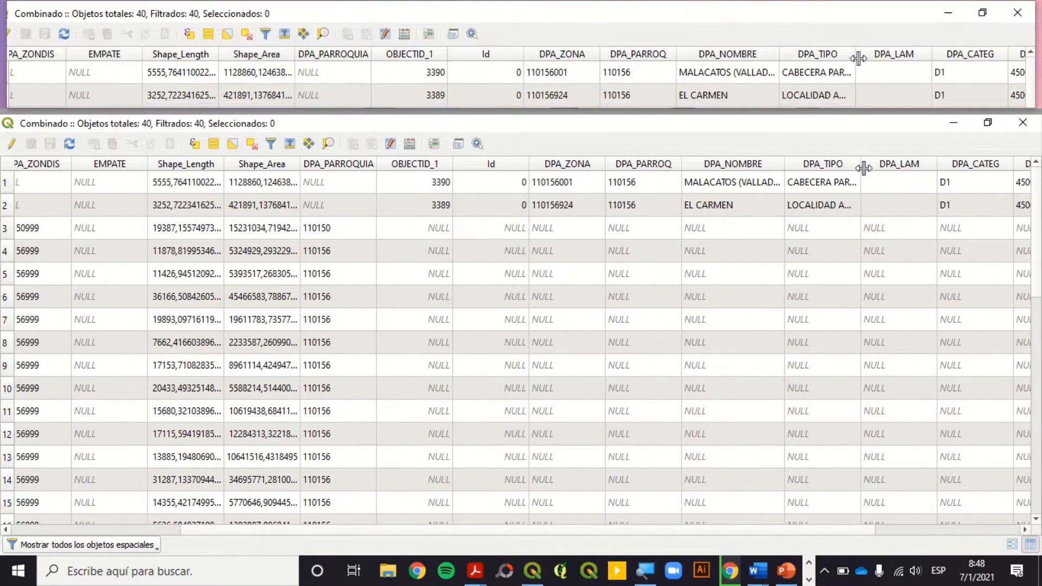
pyautogui.moveTo(949, 169); pyautogui.dragTo(955, 169)
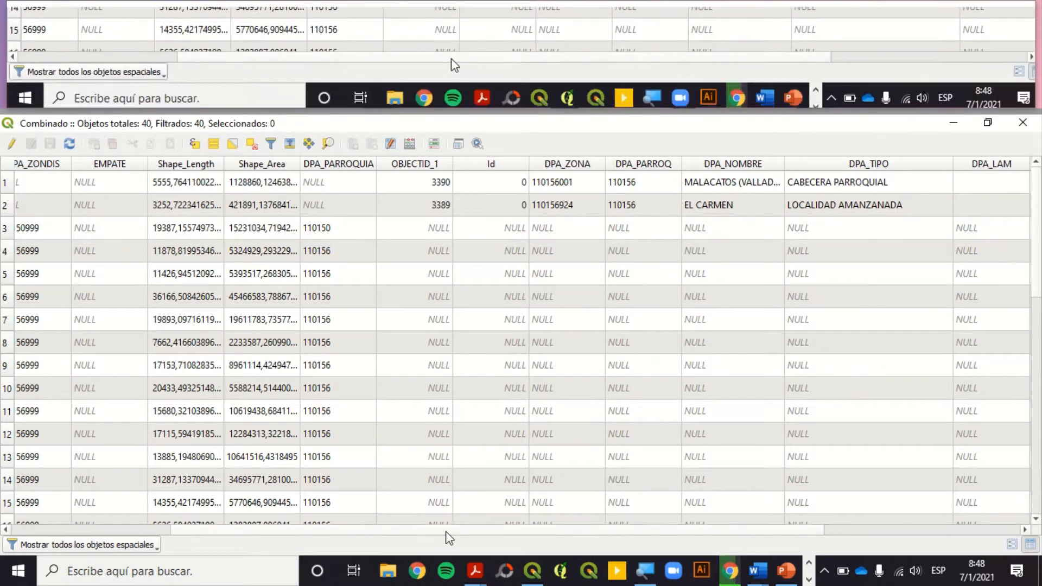
pyautogui.moveTo(495, 534); pyautogui.dragTo(252, 534)
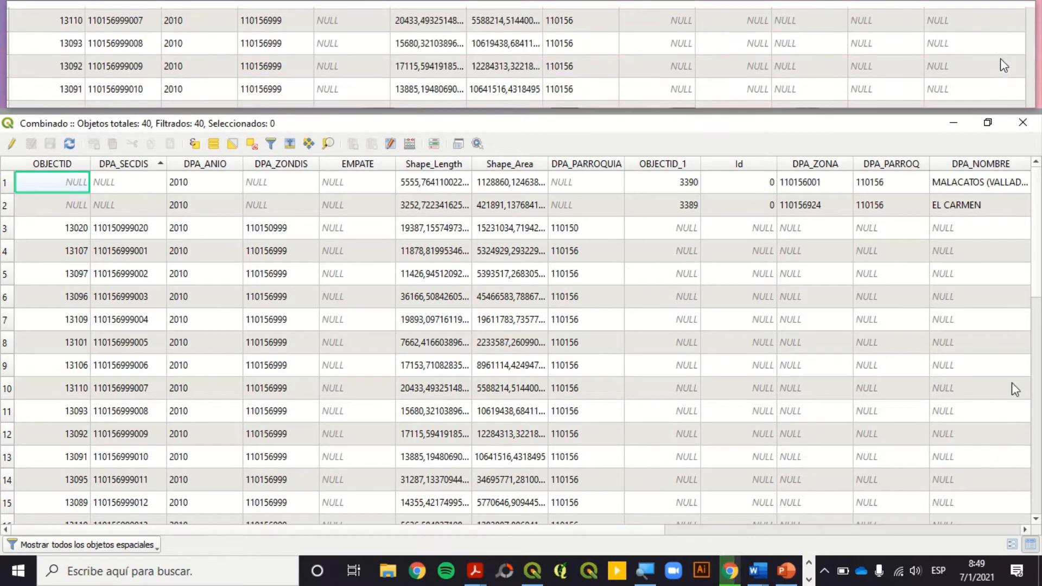
pyautogui.click(1018, 126)
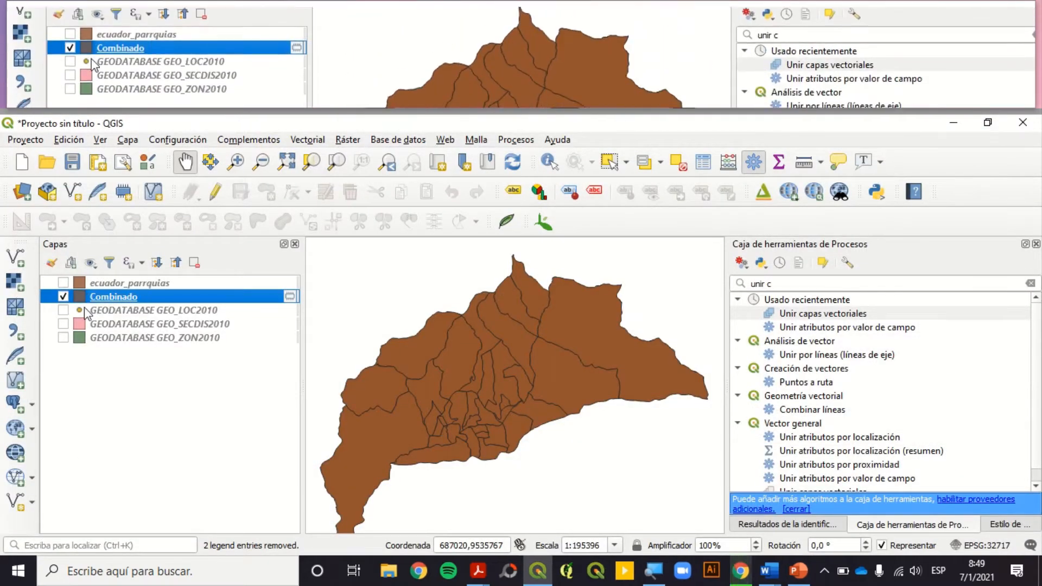
# Step: Turn on the GEODATABASE GEO_LOC2010 layer, review the fields in its attribute table and close the table
pyautogui.click(117, 313)
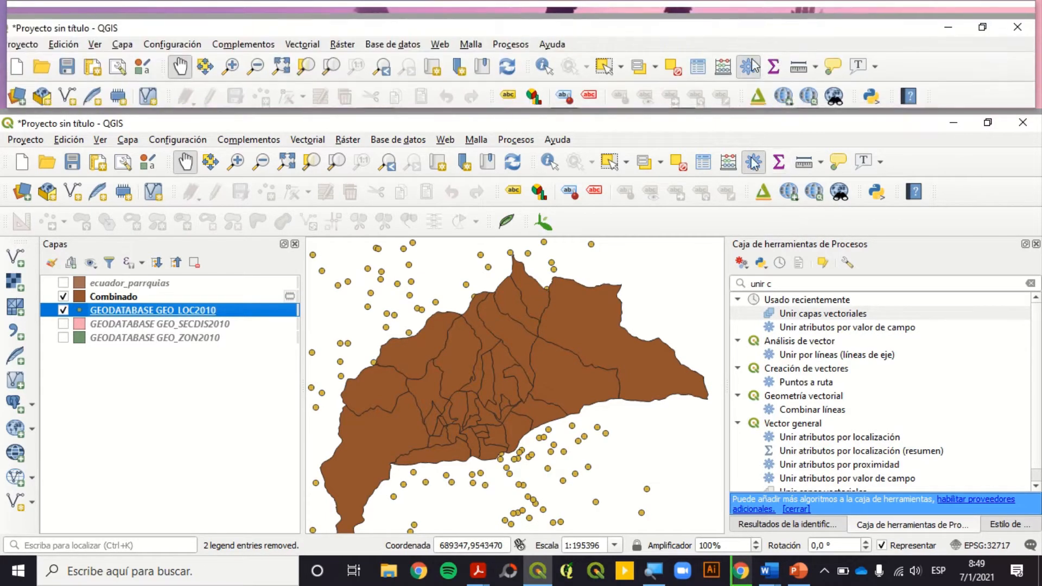
pyautogui.press('F6')
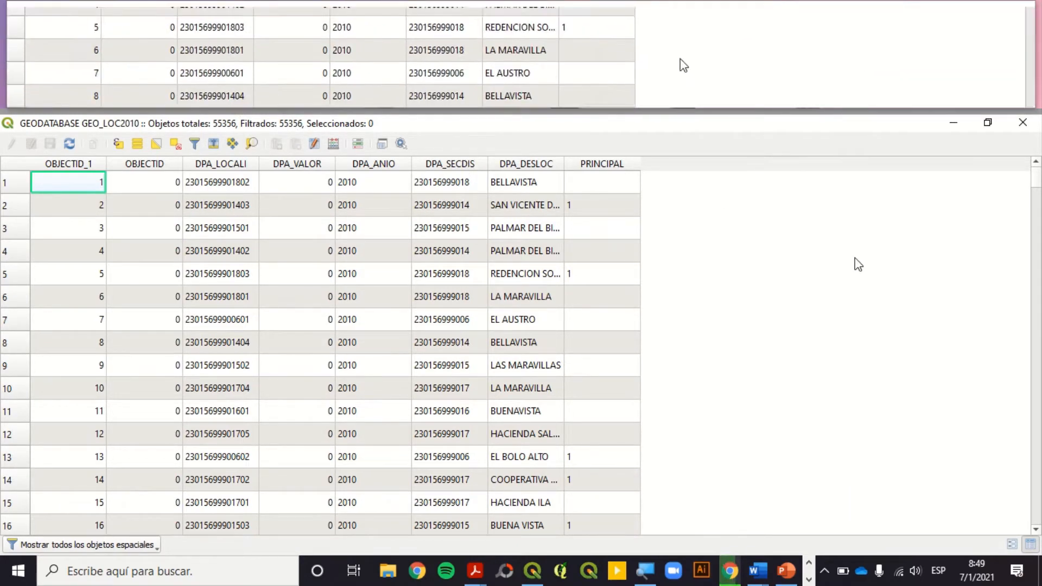
pyautogui.click(1023, 123)
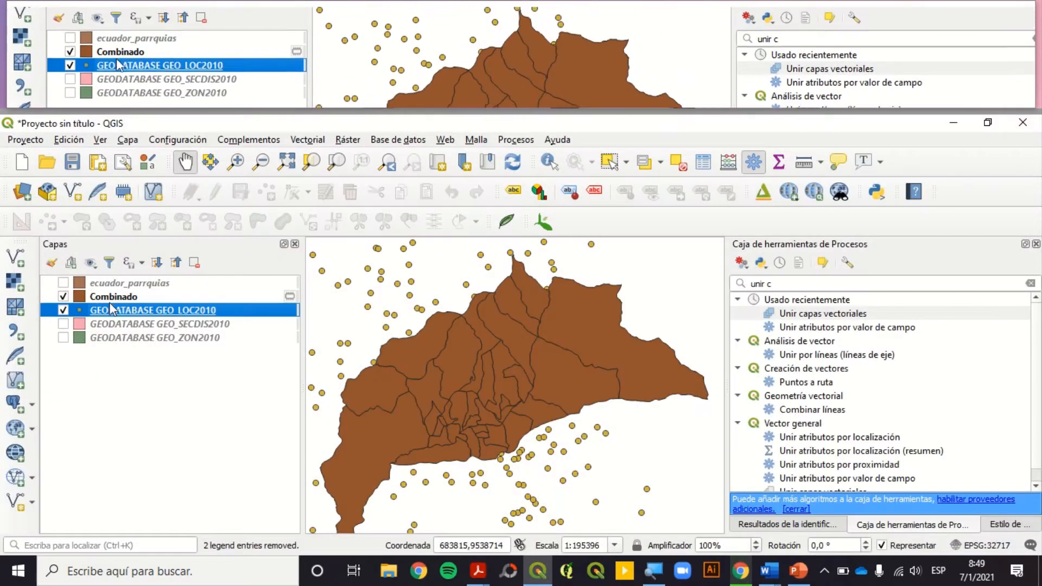
# Step: Join GEODATABASE GEO_LOC2010 to the Combinado layer with DPA_SECDIS as both join and target field, without restricting the joined fields, and accept the properties
pyautogui.rightClick(110, 301)
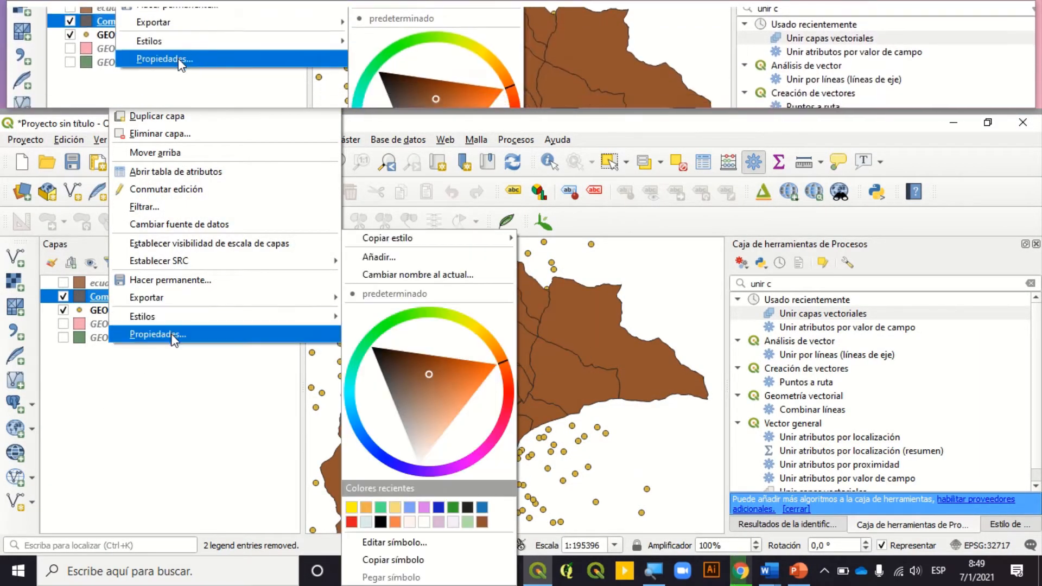
pyautogui.click(173, 339)
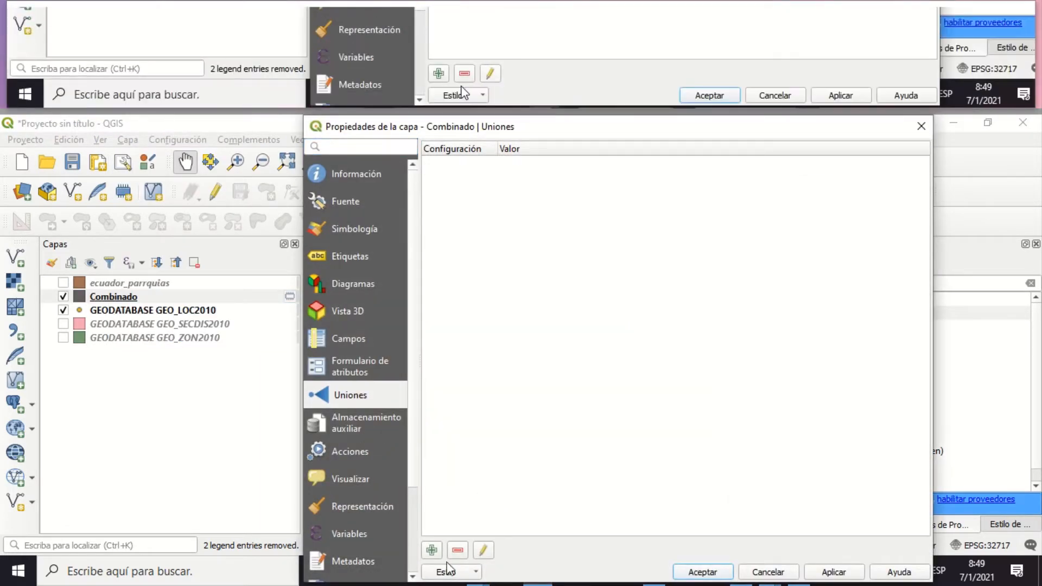
pyautogui.click(432, 551)
pyautogui.click(563, 175)
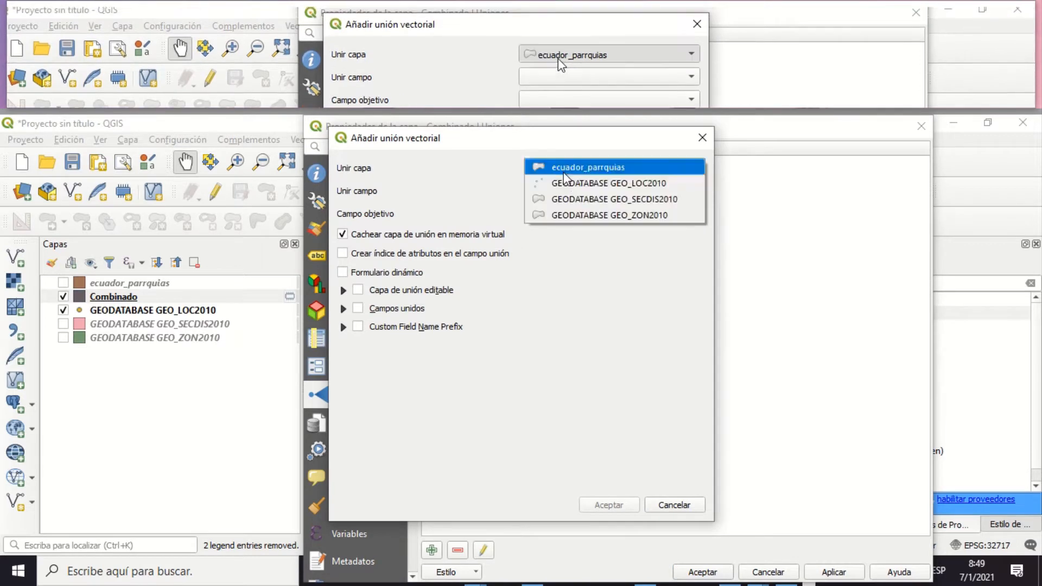
pyautogui.click(563, 184)
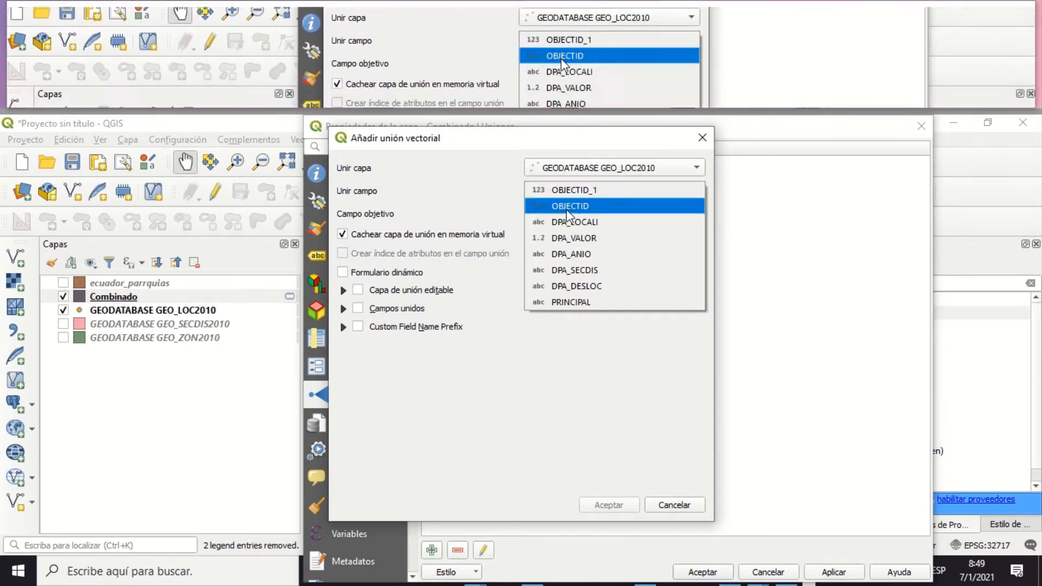
pyautogui.click(580, 269)
pyautogui.click(576, 215)
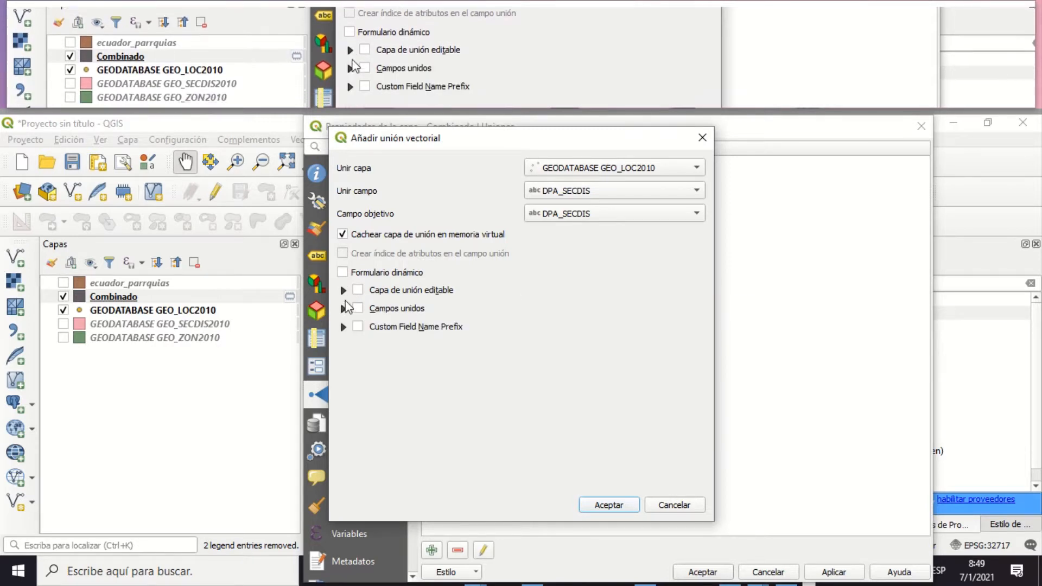
pyautogui.click(358, 309)
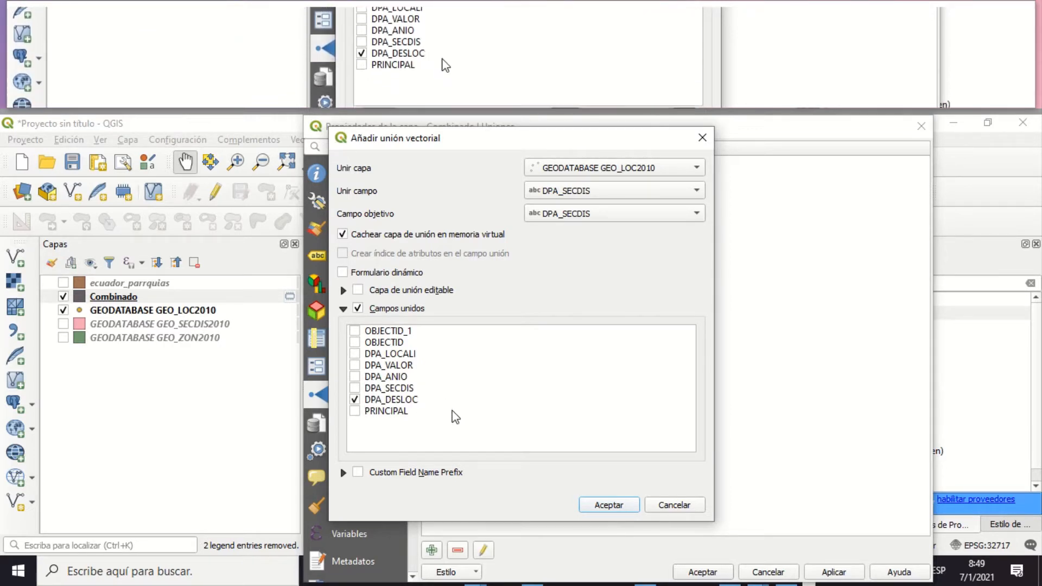
pyautogui.click(361, 308)
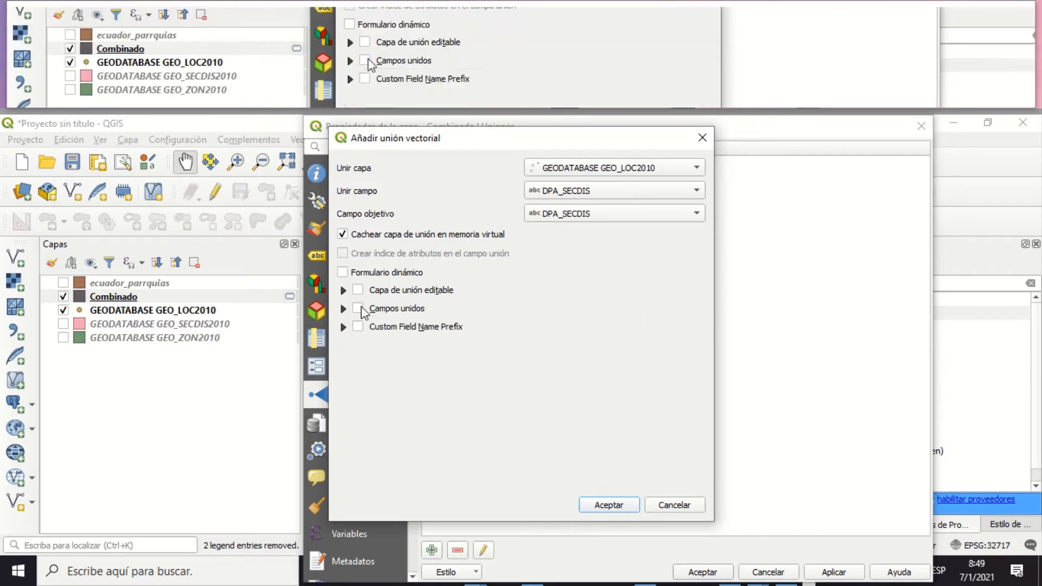
pyautogui.click(621, 506)
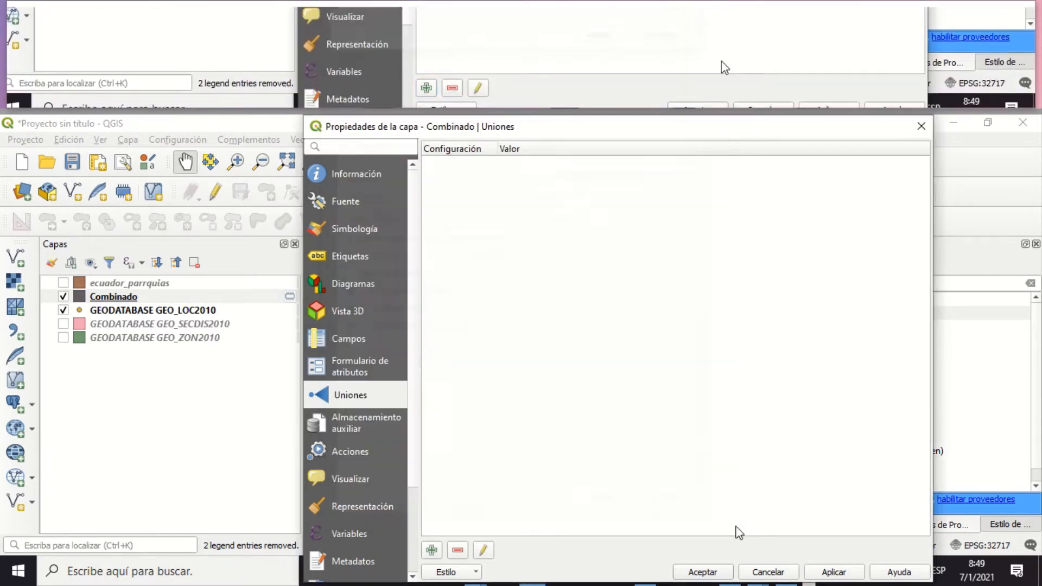
pyautogui.click(706, 573)
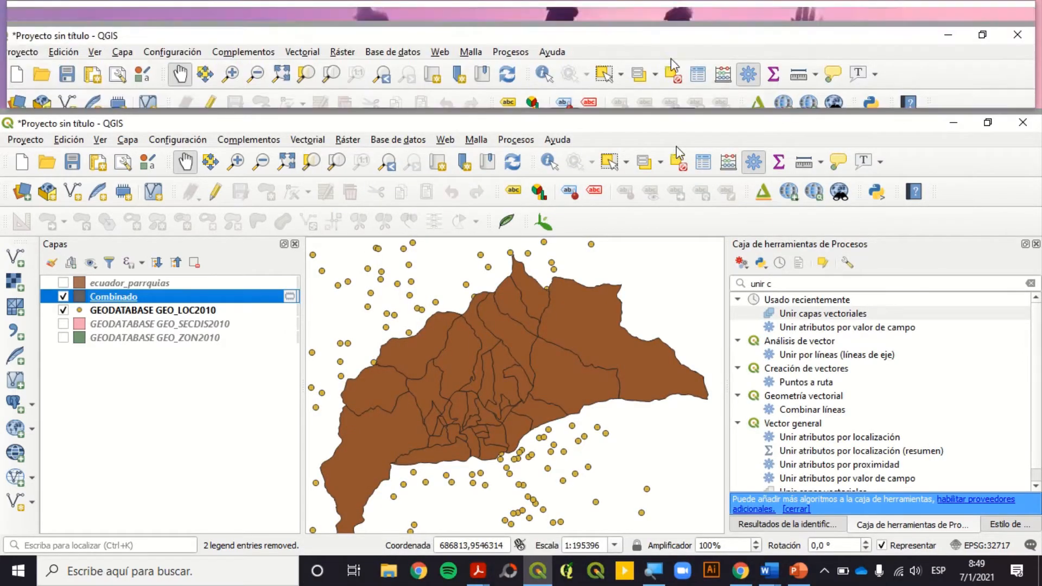
# Step: Review the joined GEO_LOC2010 columns in Combinado's attribute table, sorting it in descending order by the joined locality-name field
pyautogui.click(701, 162)
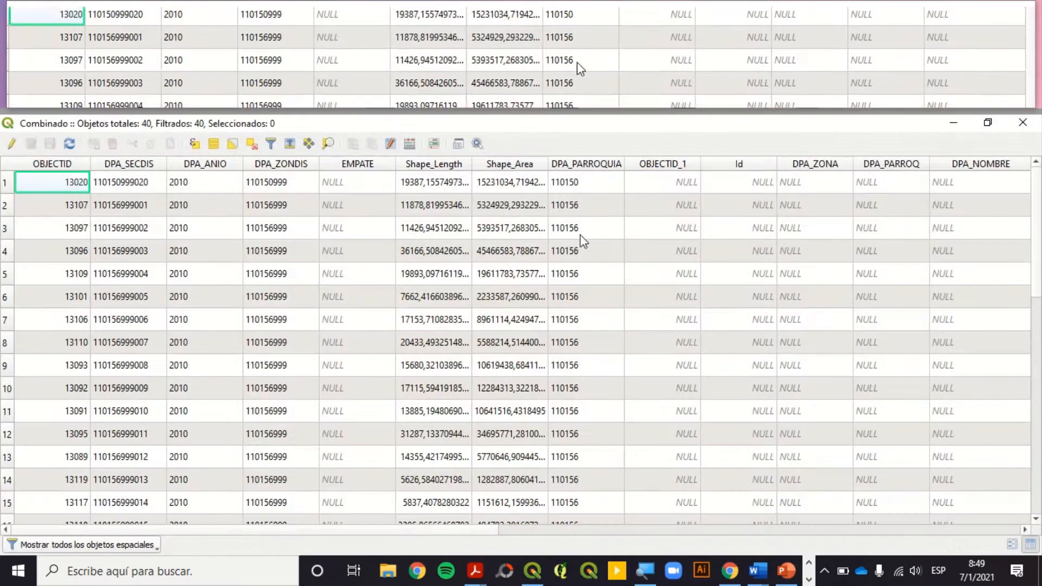
pyautogui.moveTo(482, 532); pyautogui.dragTo(1004, 532)
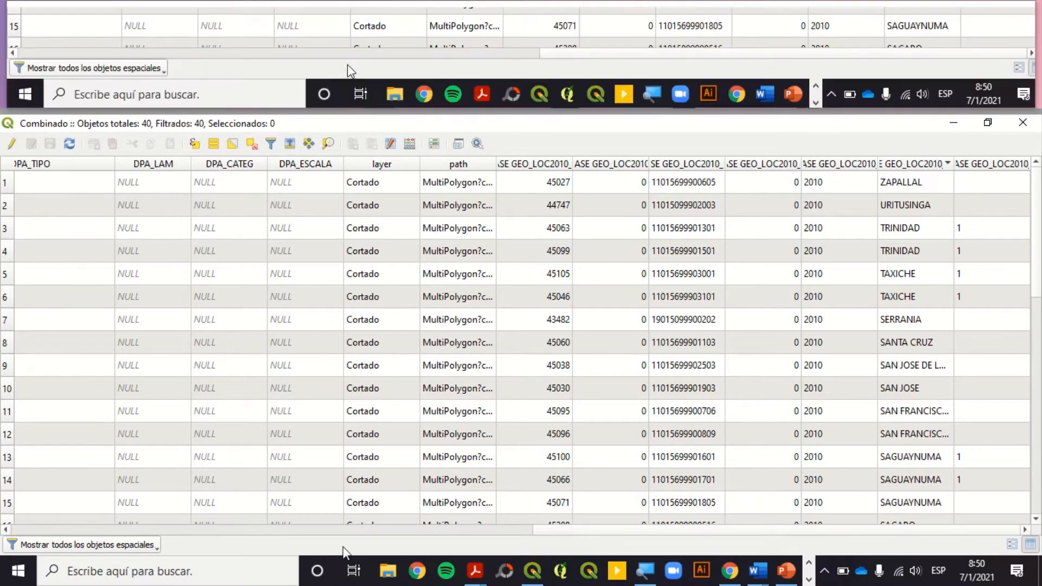
pyautogui.moveTo(636, 528); pyautogui.dragTo(47, 466)
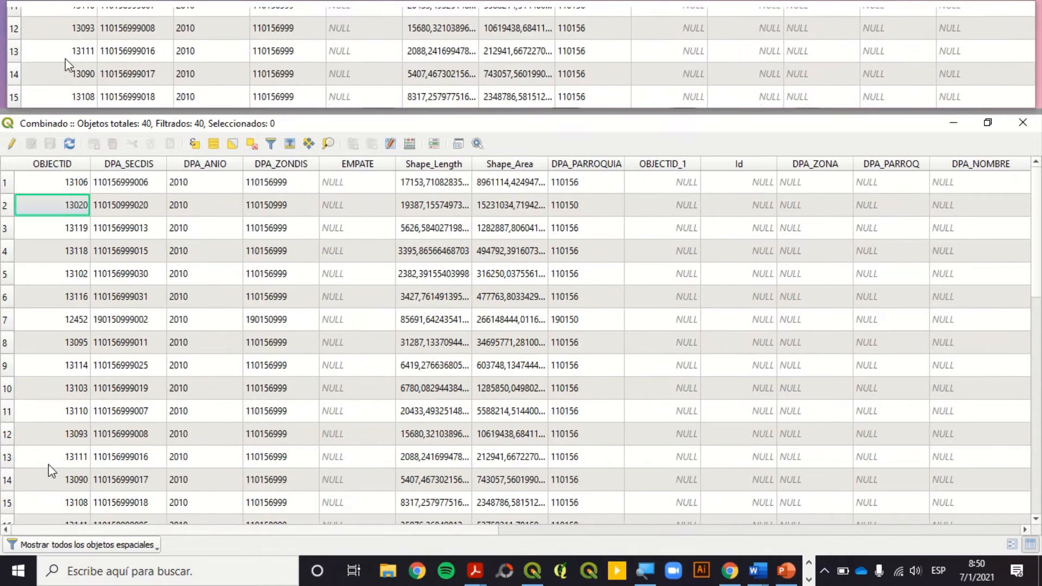
# Step: Select the Malacatos (Valladolid) and El Carmen zone rows at the end of Combinado's attribute table and invert the selection
pyautogui.scroll(-8, 217, 282)
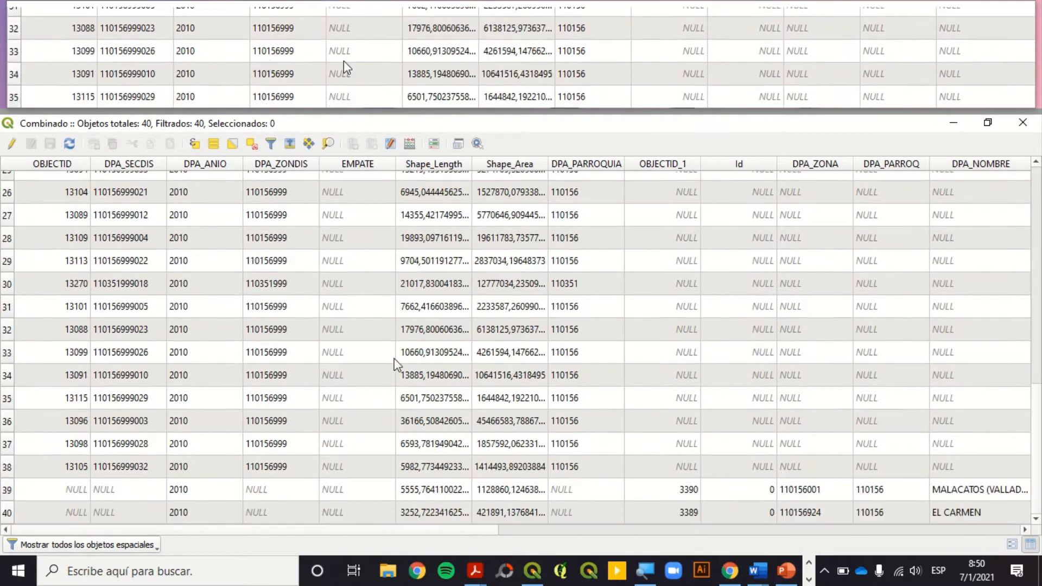
pyautogui.click(6, 489)
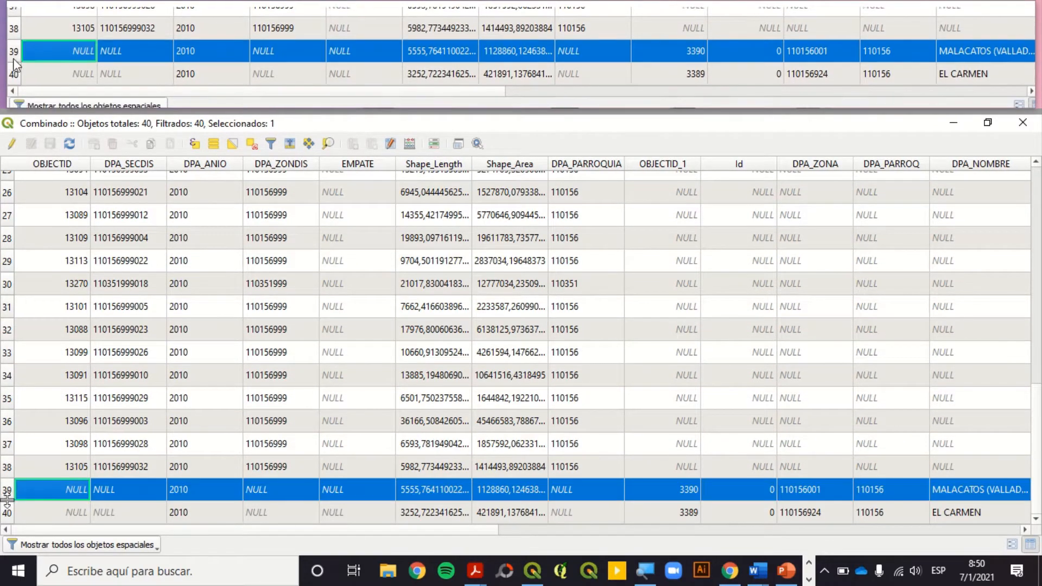
pyautogui.keyDown('ctrl'); pyautogui.click(7, 512); pyautogui.keyUp('ctrl')
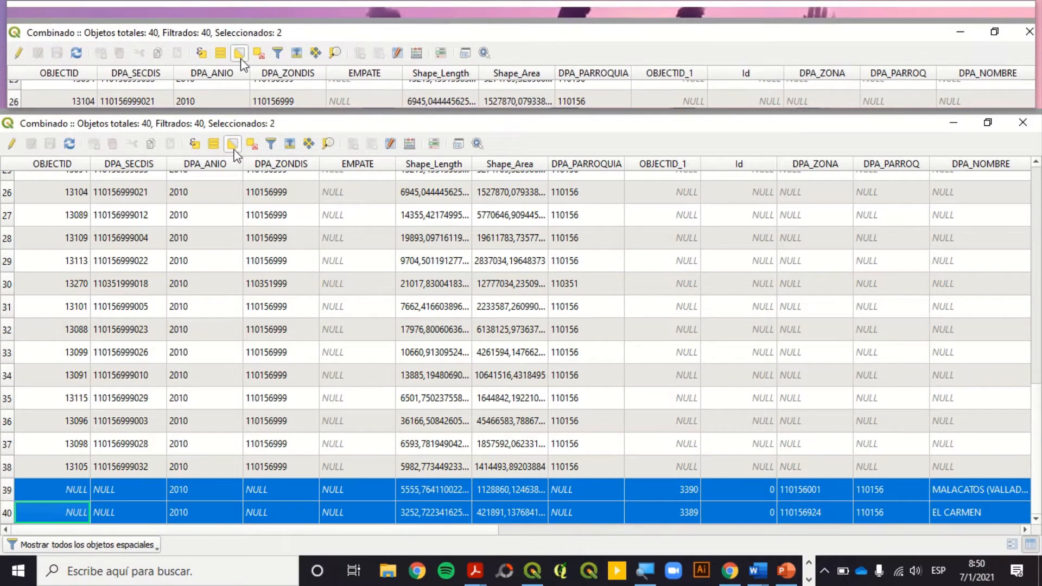
pyautogui.click(233, 147)
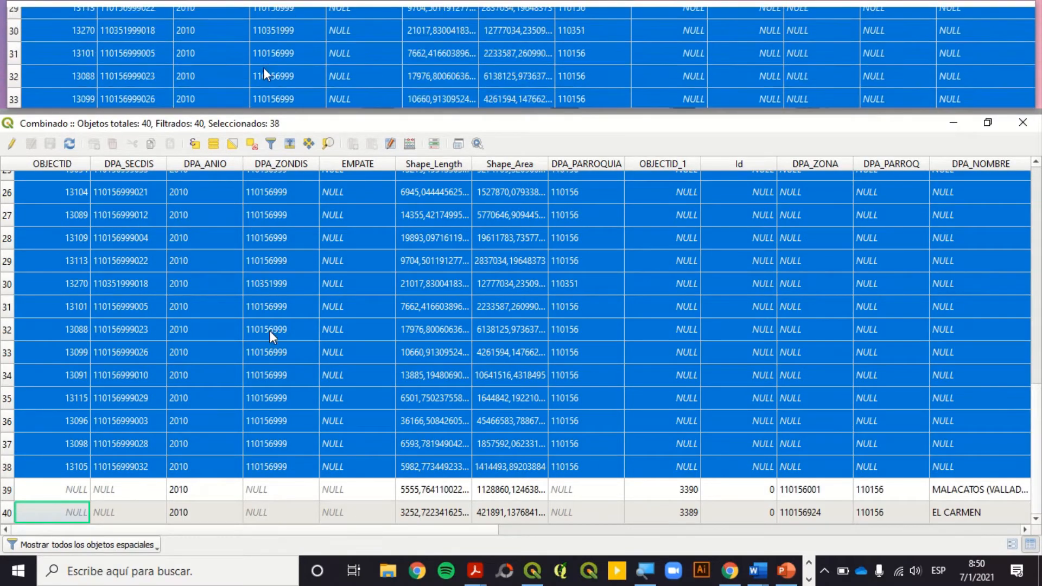
# Step: Start editing Combinado and select the range of rows 1 to 38, whose DPA_NOMBRE is empty
pyautogui.click(13, 145)
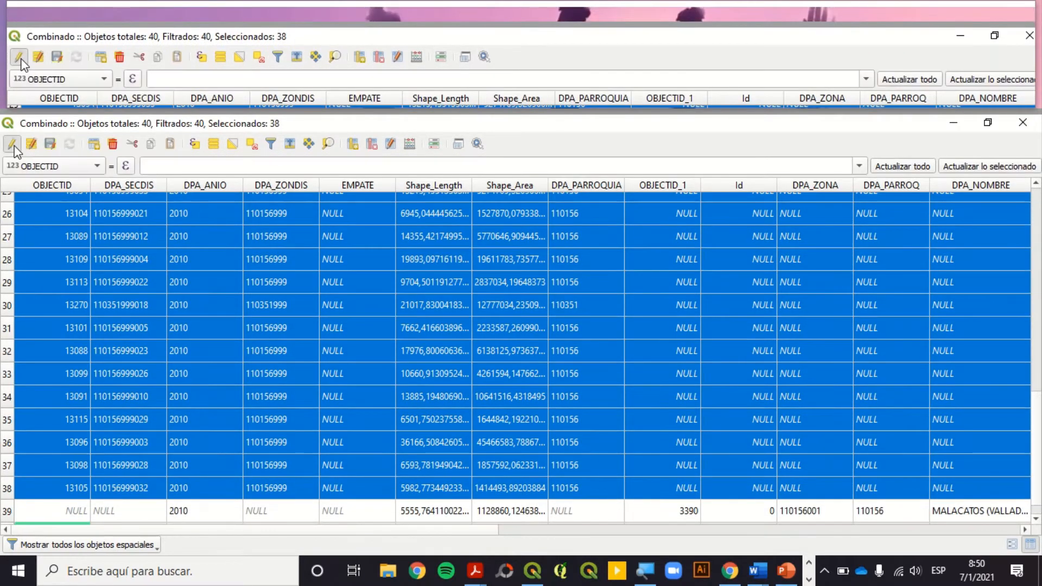
pyautogui.click(4, 491)
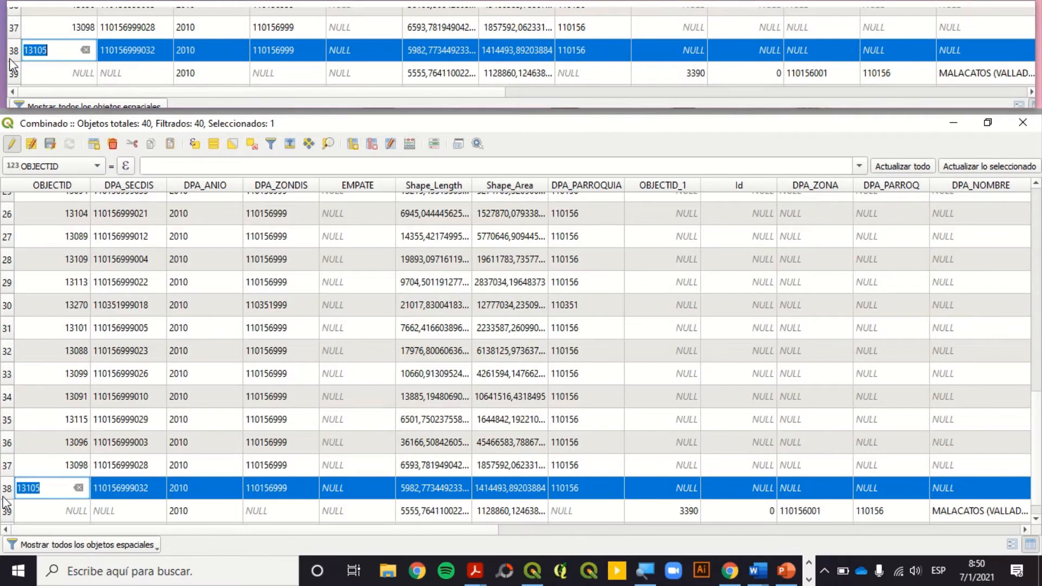
pyautogui.scroll(9, 11, 407)
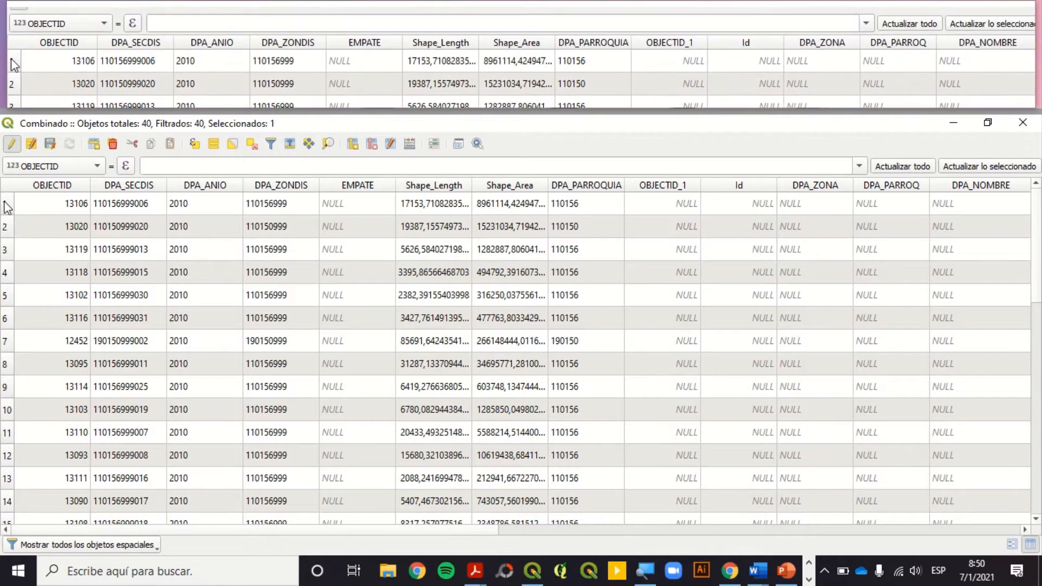
pyautogui.keyDown('shift'); pyautogui.click(6, 207); pyautogui.keyUp('shift')
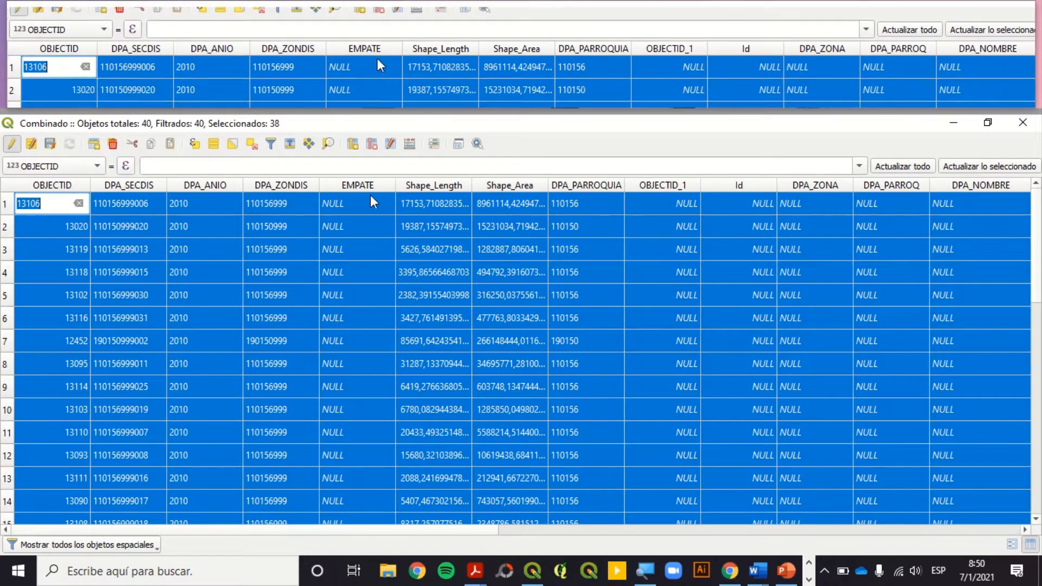
# Step: Fill DPA_NOMBRE for the selected rows only with the values of the joined field GEODATABASE GEO_LOC2010_DPA_DESLOC
pyautogui.click(86, 167)
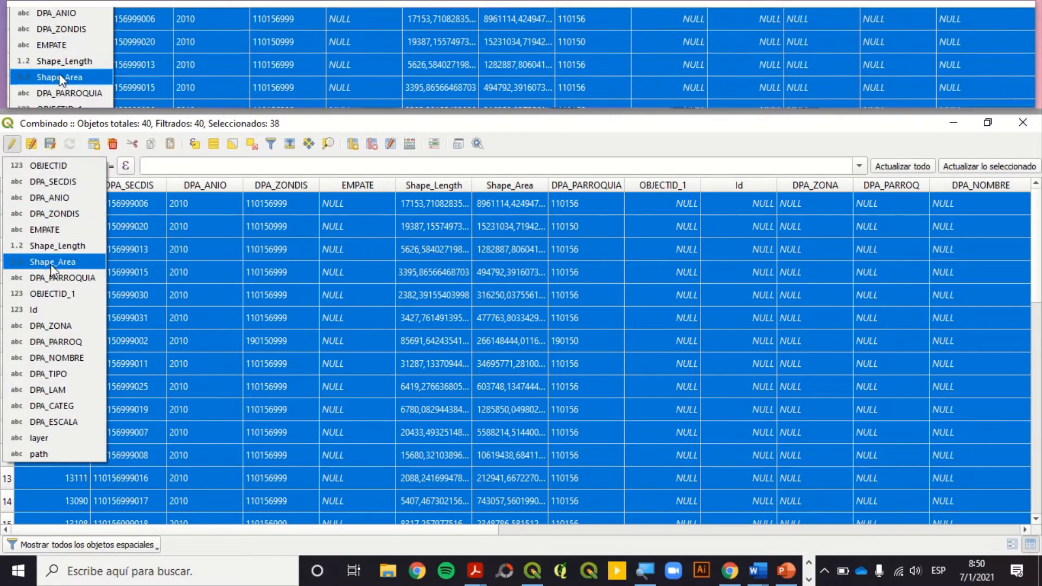
pyautogui.click(59, 358)
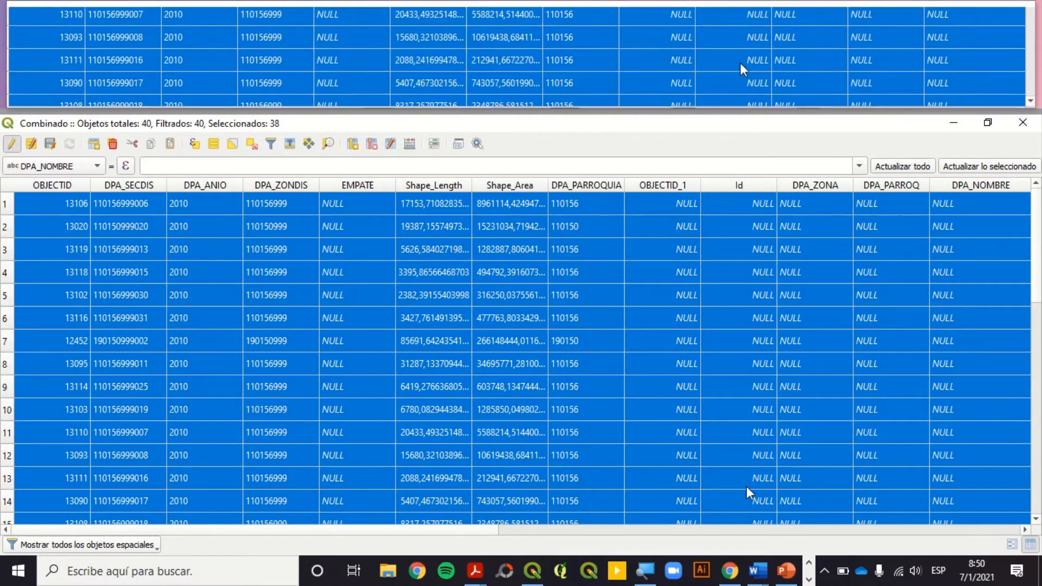
pyautogui.moveTo(492, 529); pyautogui.dragTo(749, 529)
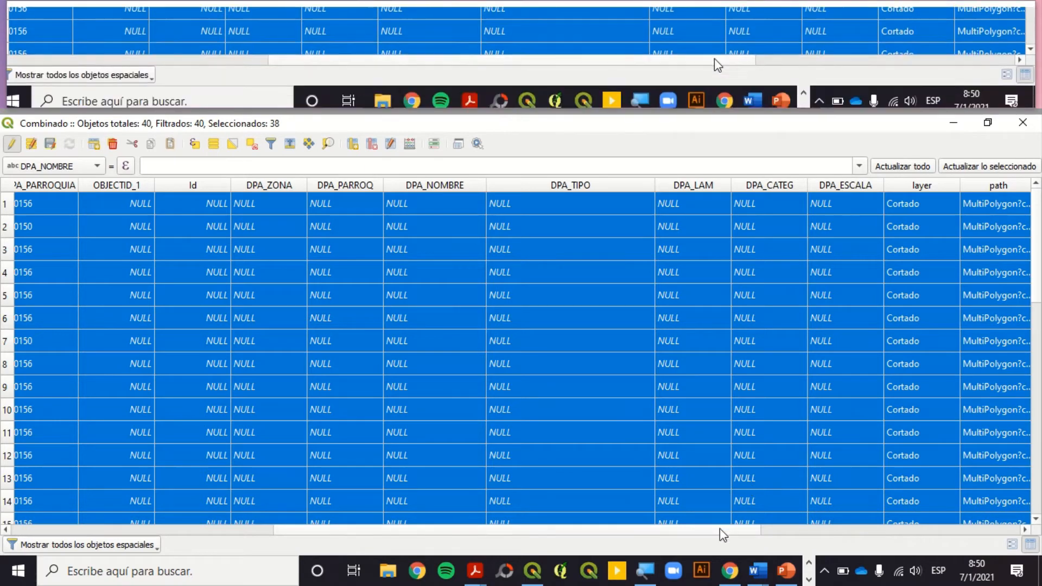
pyautogui.moveTo(719, 530); pyautogui.dragTo(980, 529)
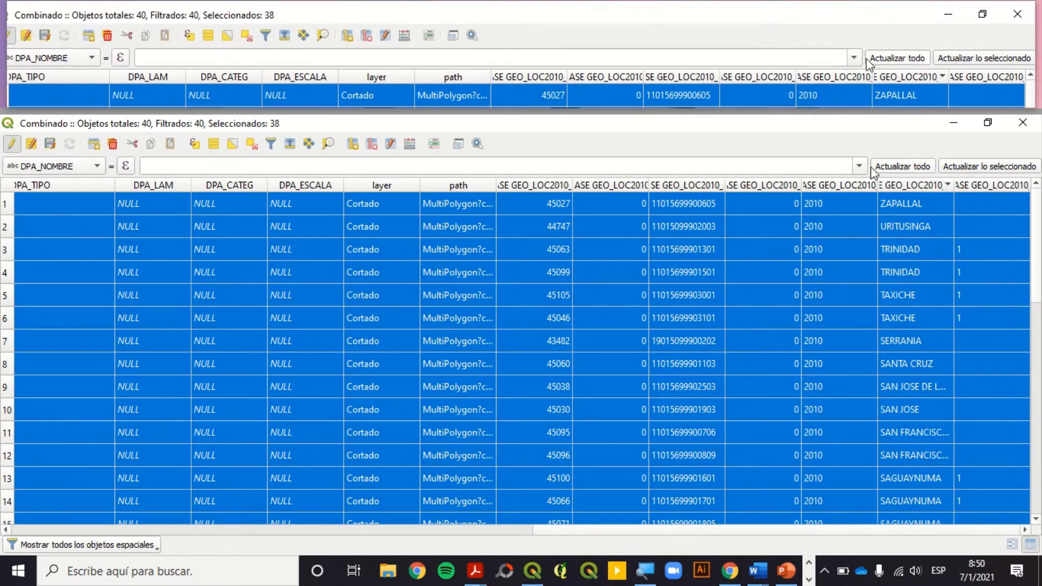
pyautogui.click(859, 166)
pyautogui.scroll(-2, 257, 312)
pyautogui.scroll(-3, 258, 313)
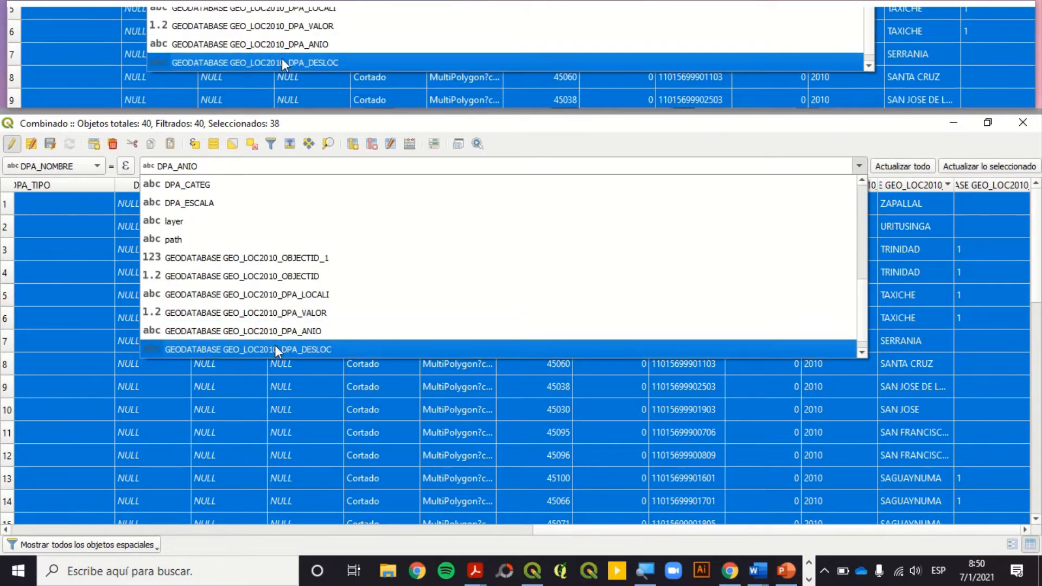
pyautogui.scroll(-1, 277, 350)
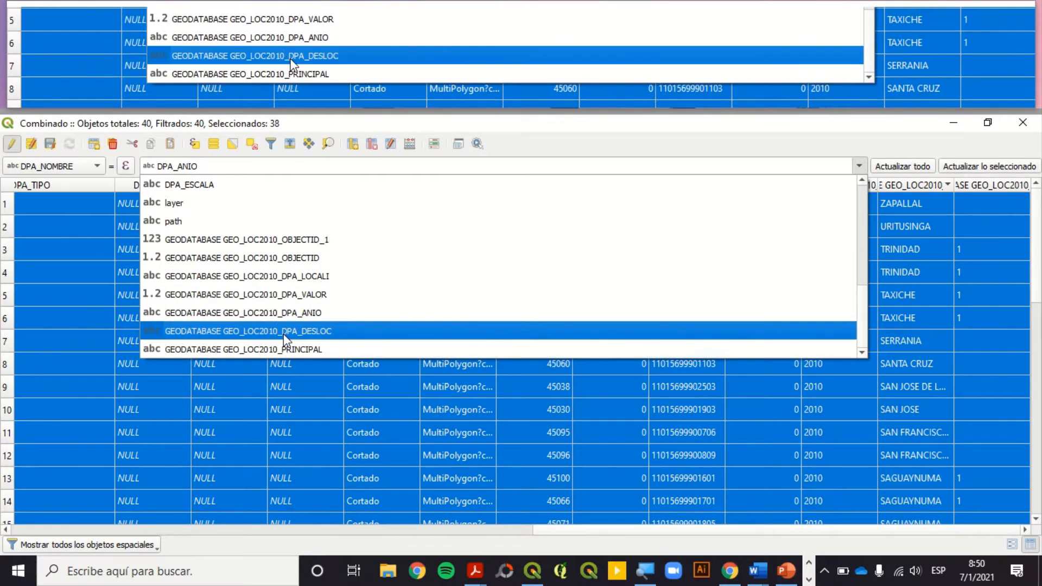
pyautogui.click(286, 338)
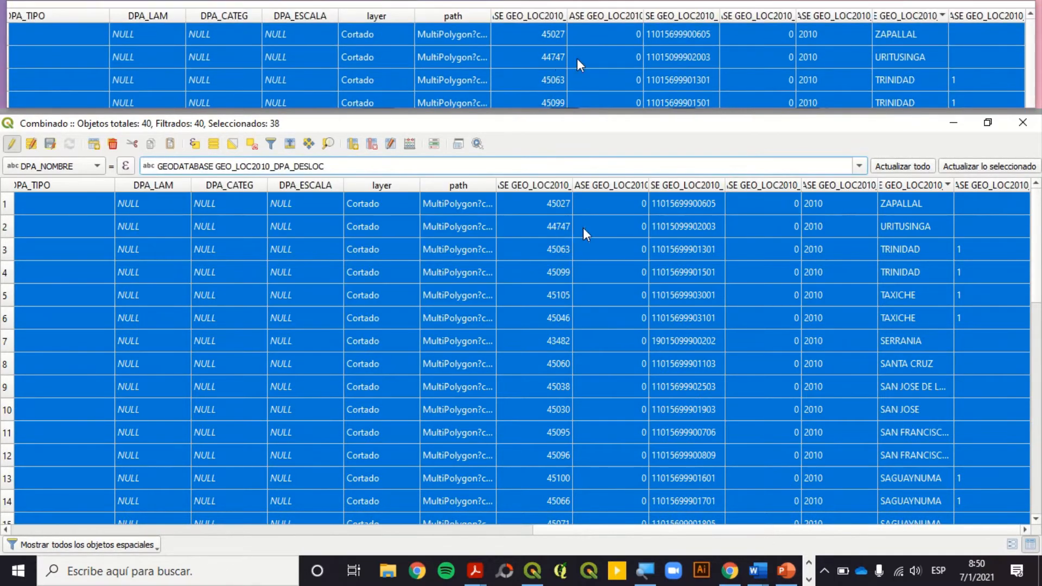
pyautogui.click(973, 168)
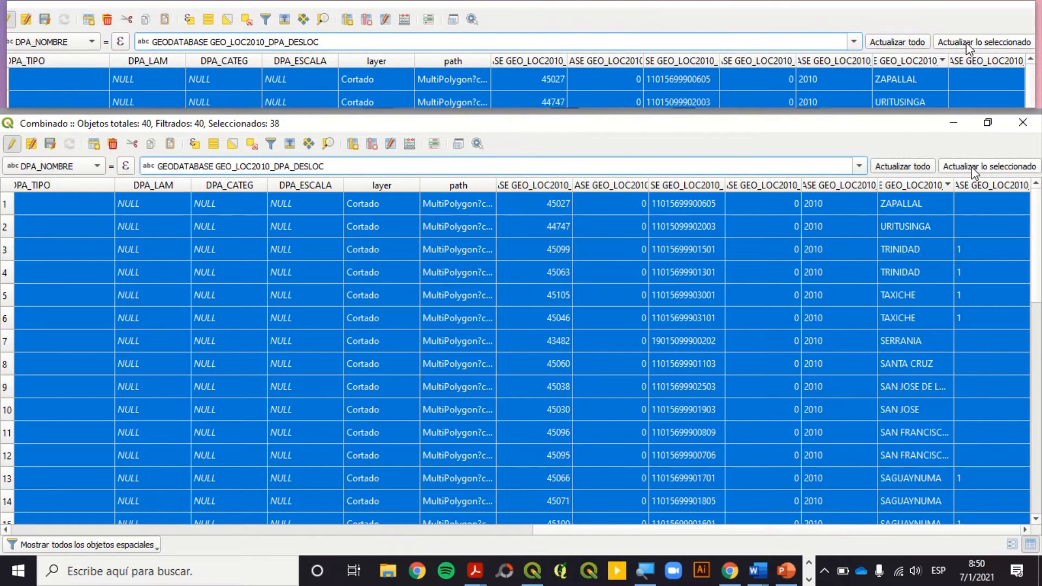
# Step: Check the locality names copied into DPA_NOMBRE across all rows and end the editing session
pyautogui.moveTo(711, 531); pyautogui.dragTo(310, 531)
pyautogui.scroll(-8, 797, 218)
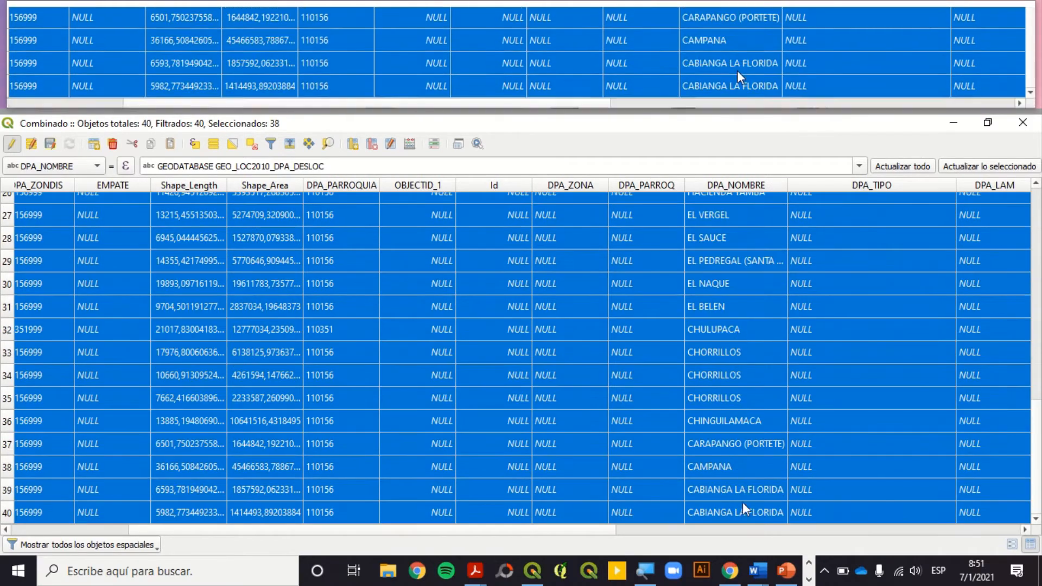
pyautogui.scroll(8, 743, 304)
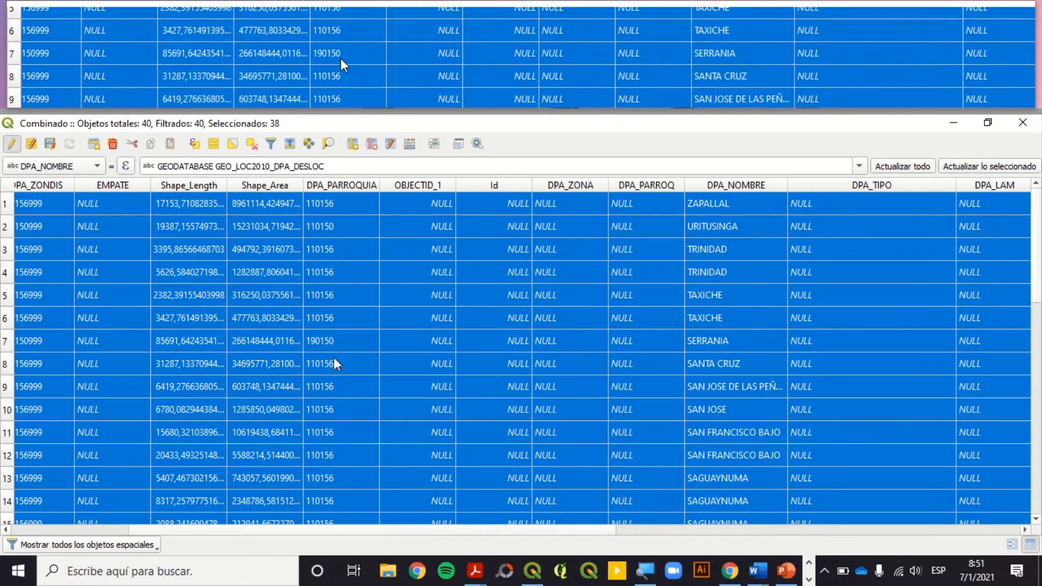
pyautogui.click(11, 144)
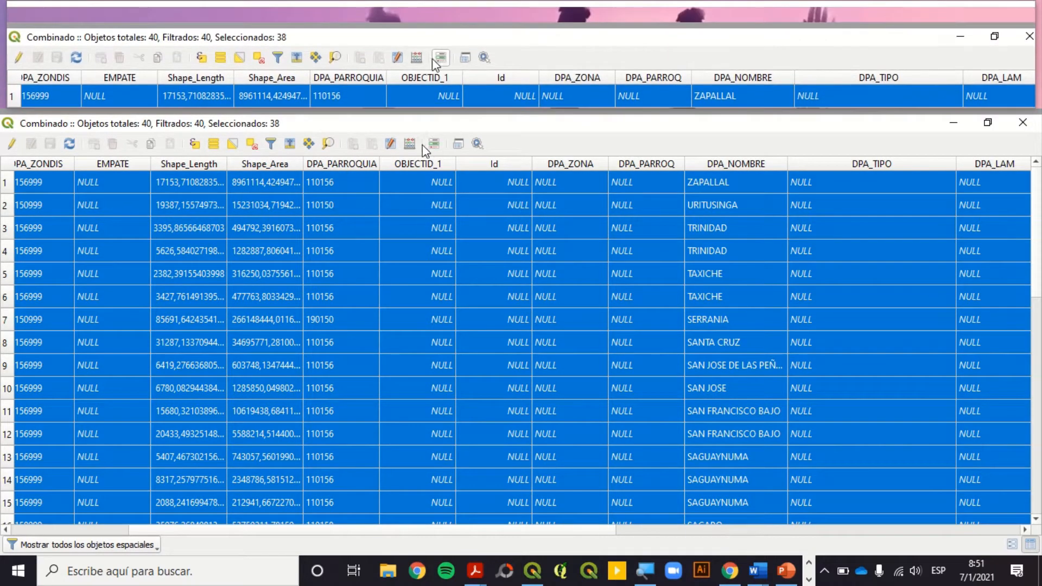
# Step: Update DPA_NOMBRE for the selected features with the field calculator expression "GEODATABASE GEO_LOC2010_DPA_DESLOC", end editing and close the attribute table
pyautogui.click(12, 143)
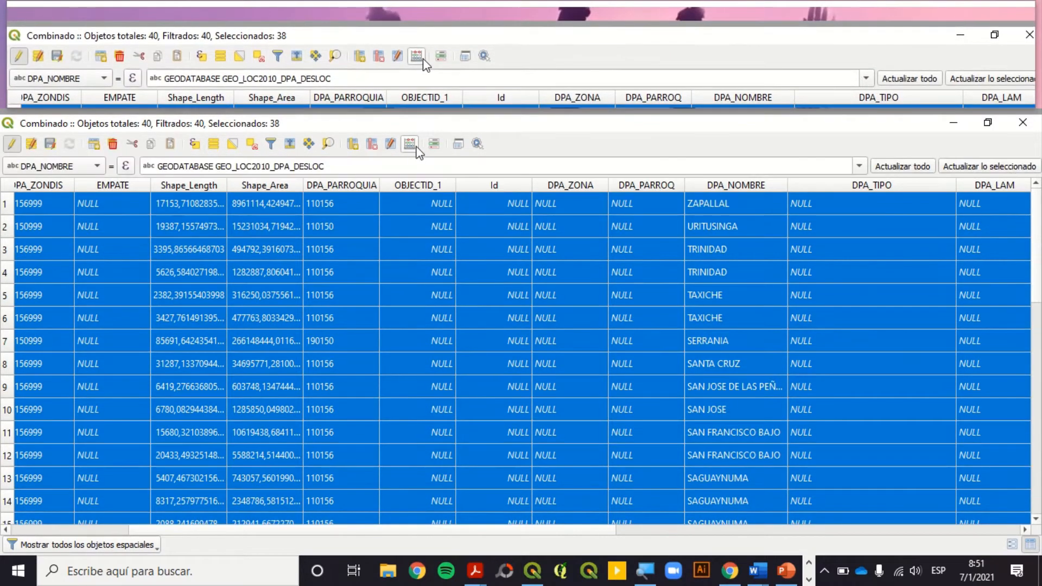
pyautogui.click(410, 144)
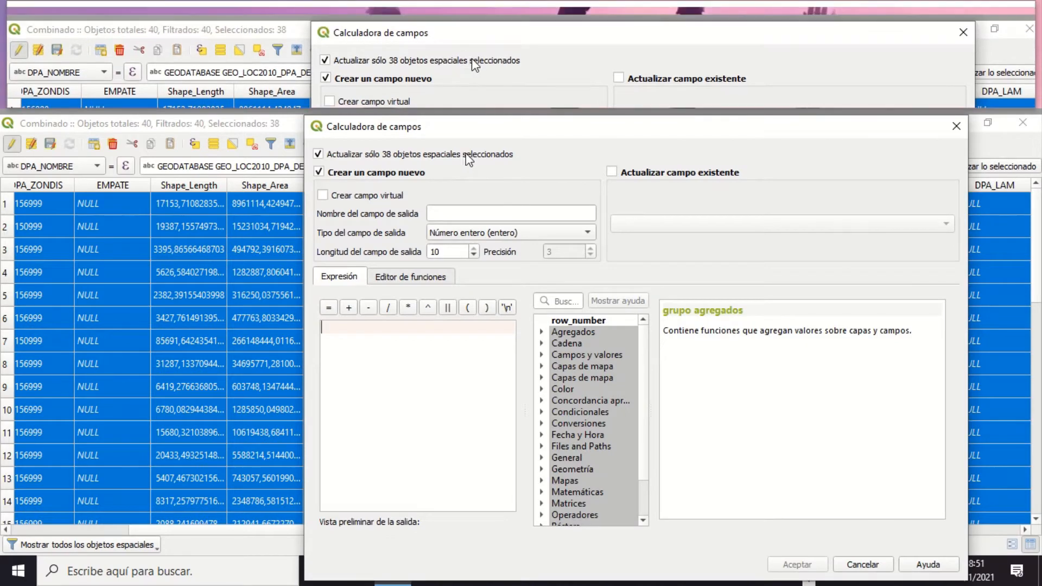
pyautogui.click(613, 173)
pyautogui.click(644, 224)
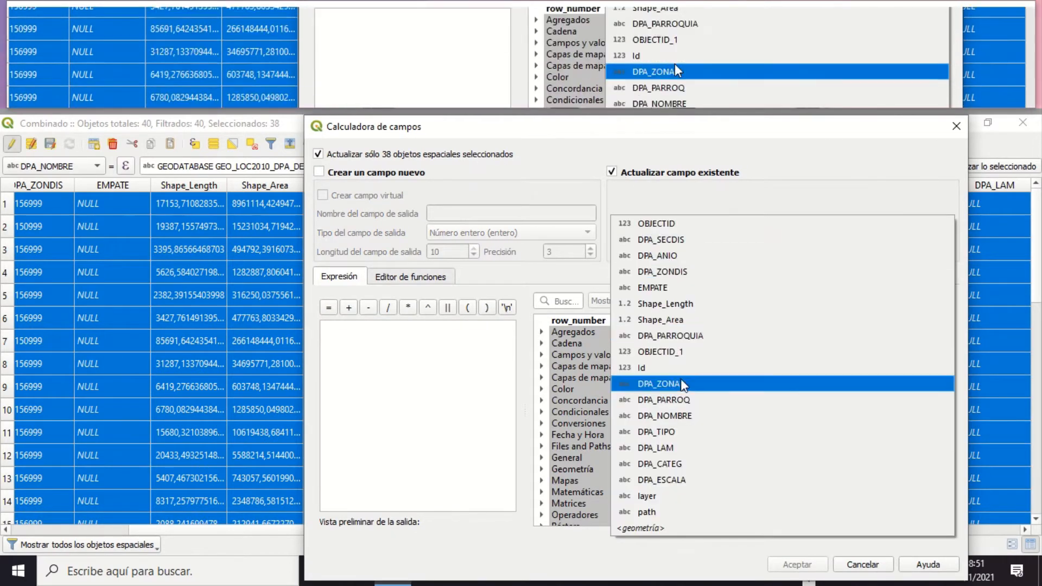
pyautogui.click(663, 416)
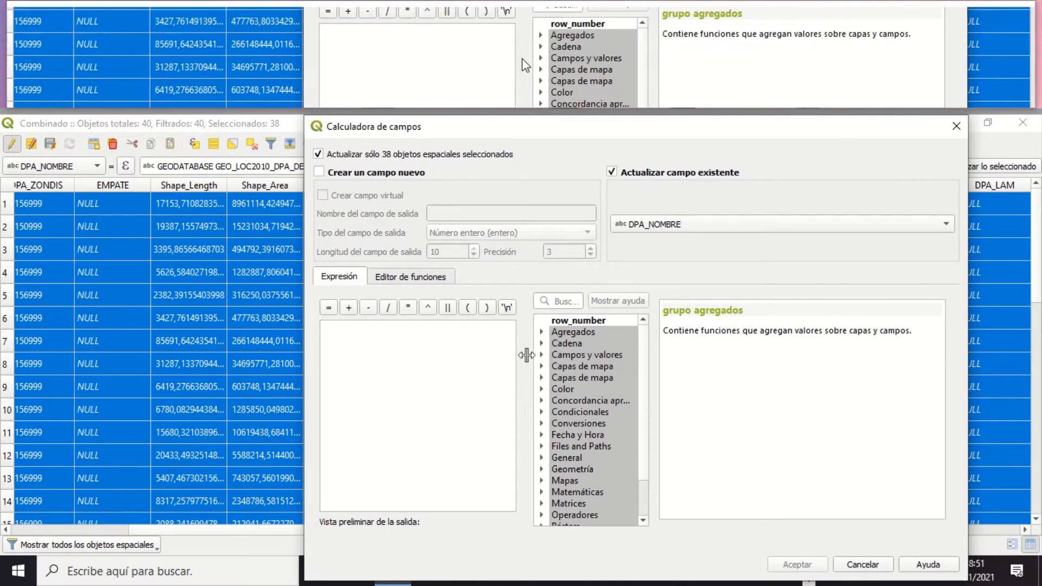
pyautogui.click(541, 355)
pyautogui.scroll(-5, 597, 407)
pyautogui.click(628, 474)
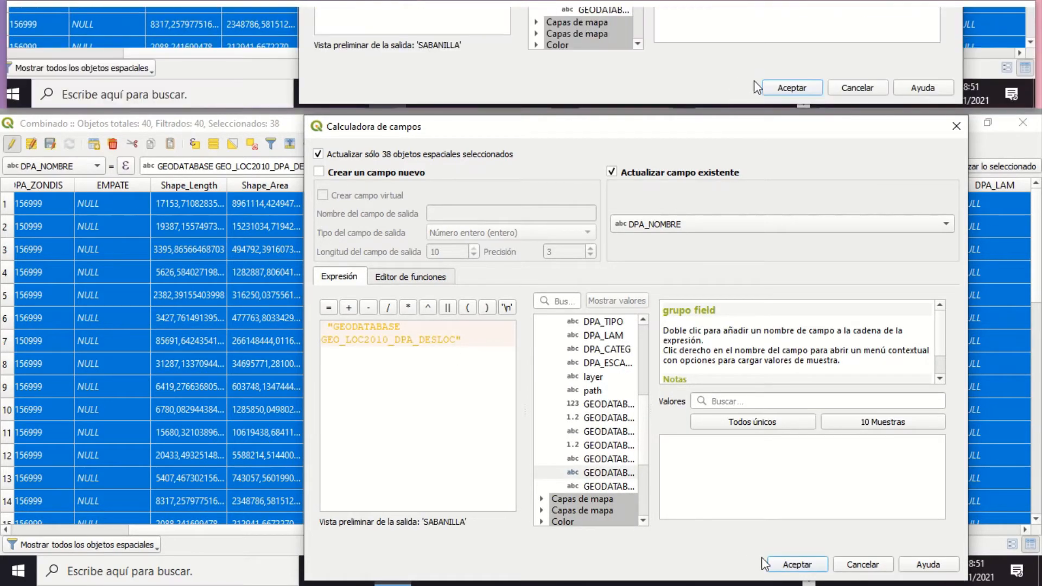
pyautogui.click(795, 566)
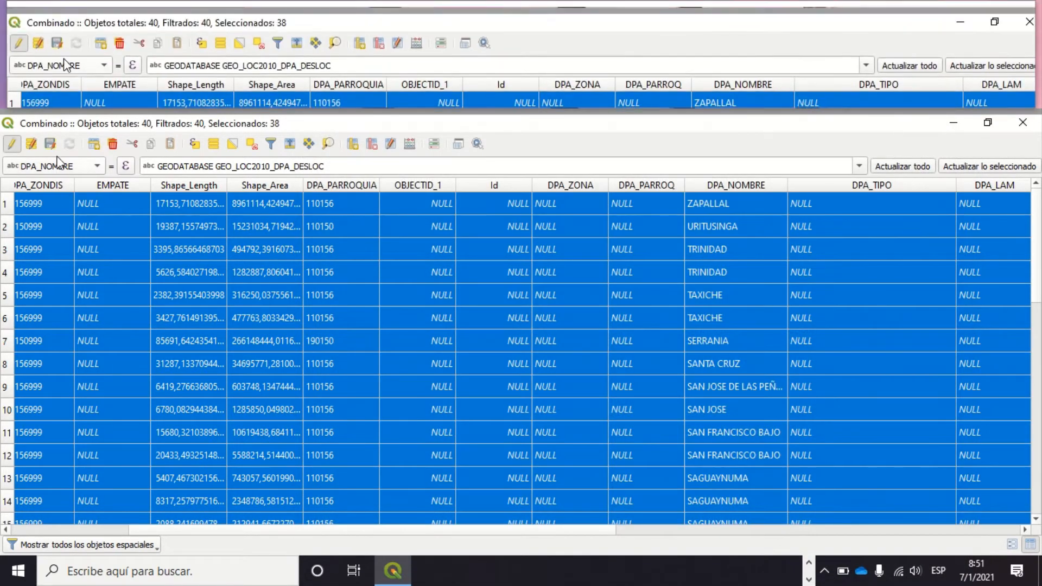
pyautogui.click(13, 143)
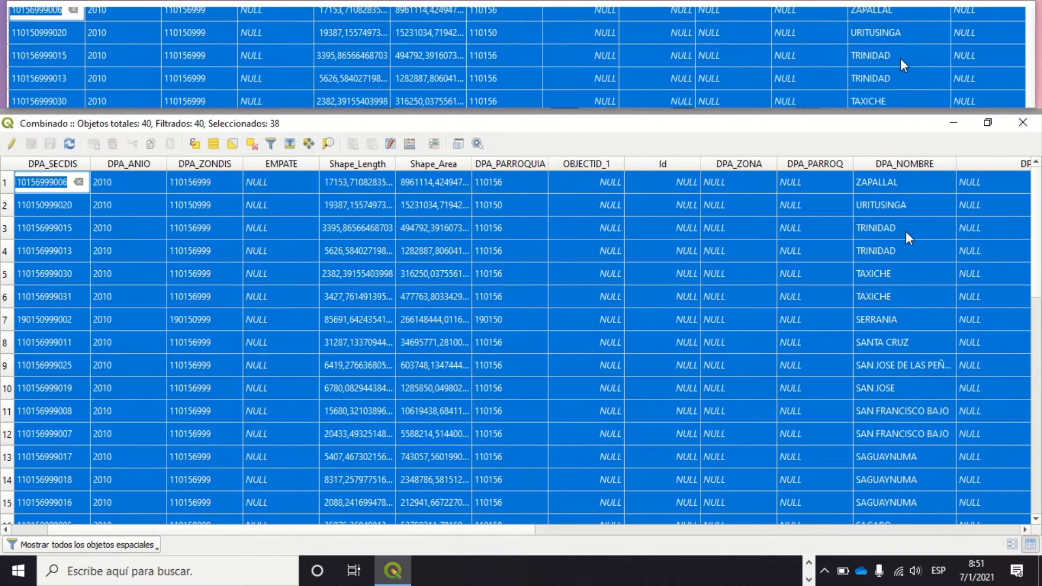
pyautogui.click(1024, 126)
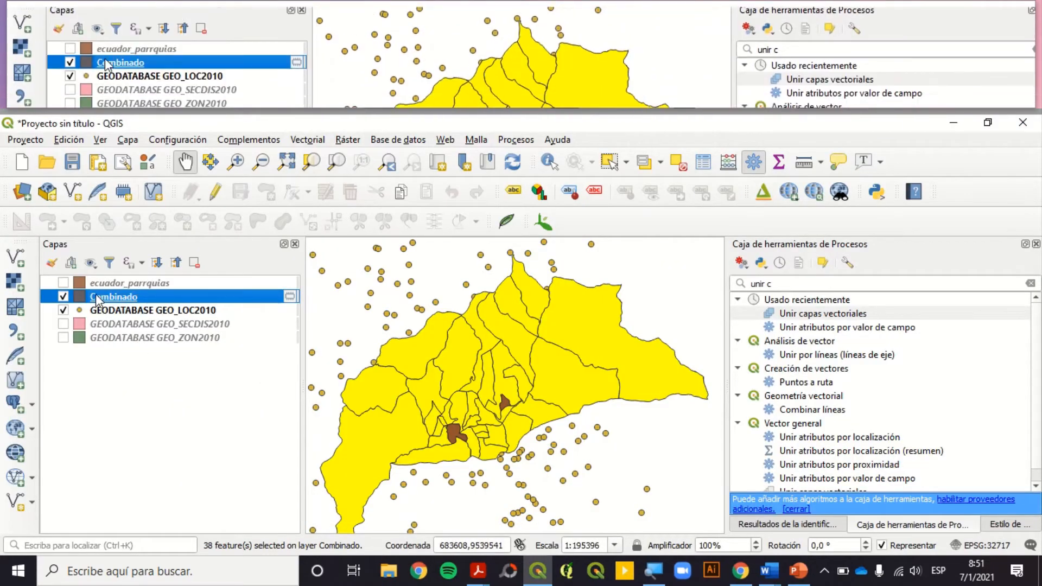
# Step: Clear the feature selection on the Combinado layer
pyautogui.click(307, 140)
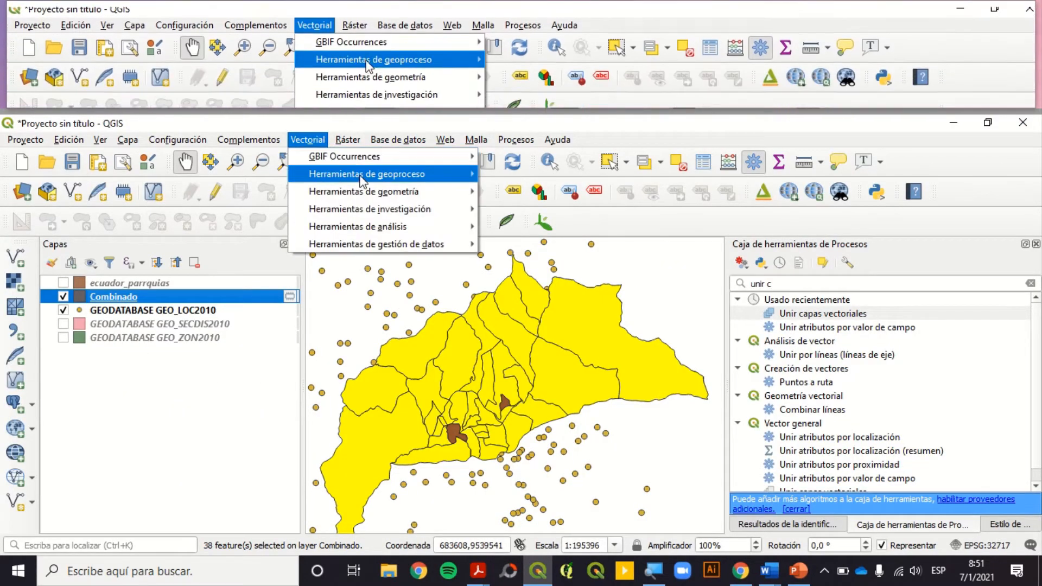
pyautogui.moveTo(370, 181)
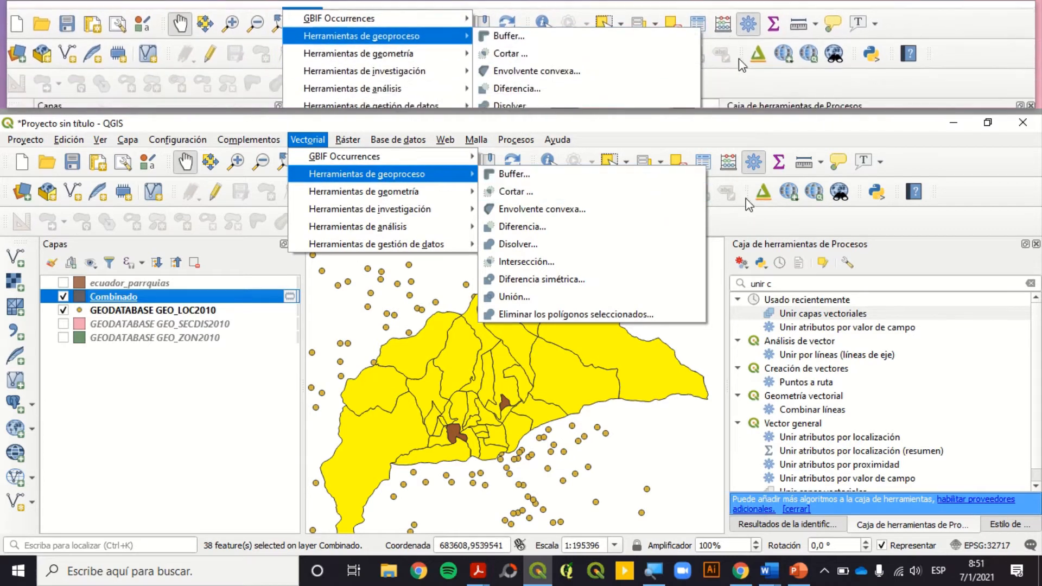
pyautogui.click(679, 158)
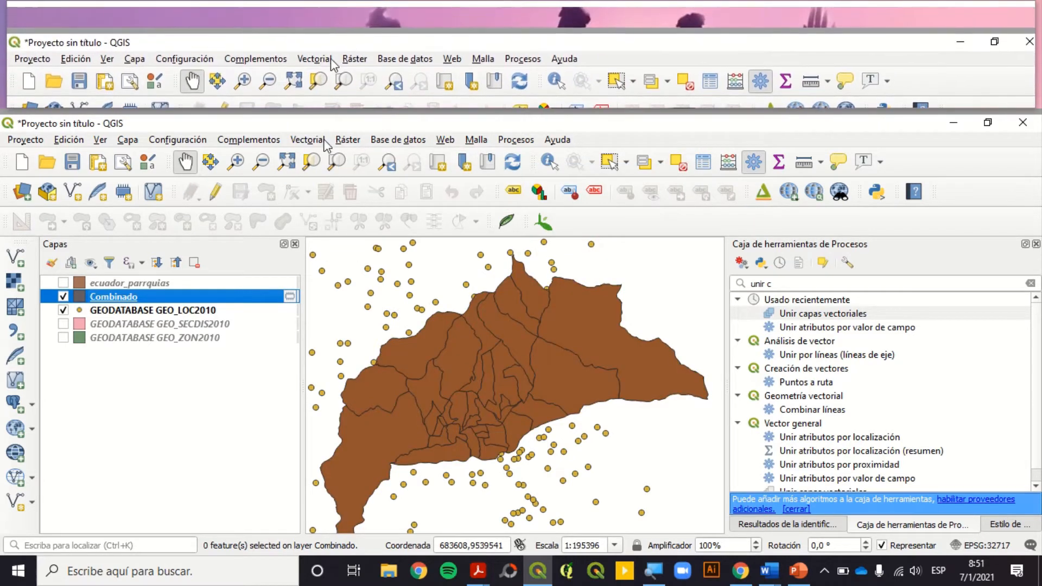
# Step: Dissolve the Combinado layer by the DPA_NOMBRE field into a temporary layer and close the Dissolve dialog
pyautogui.click(324, 142)
pyautogui.moveTo(375, 175)
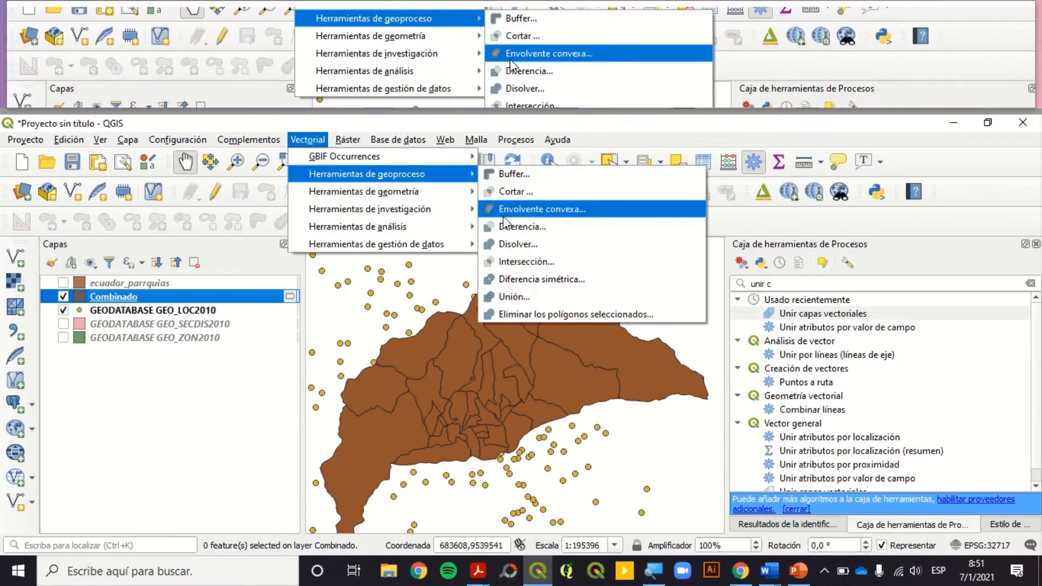
pyautogui.click(519, 251)
pyautogui.click(431, 264)
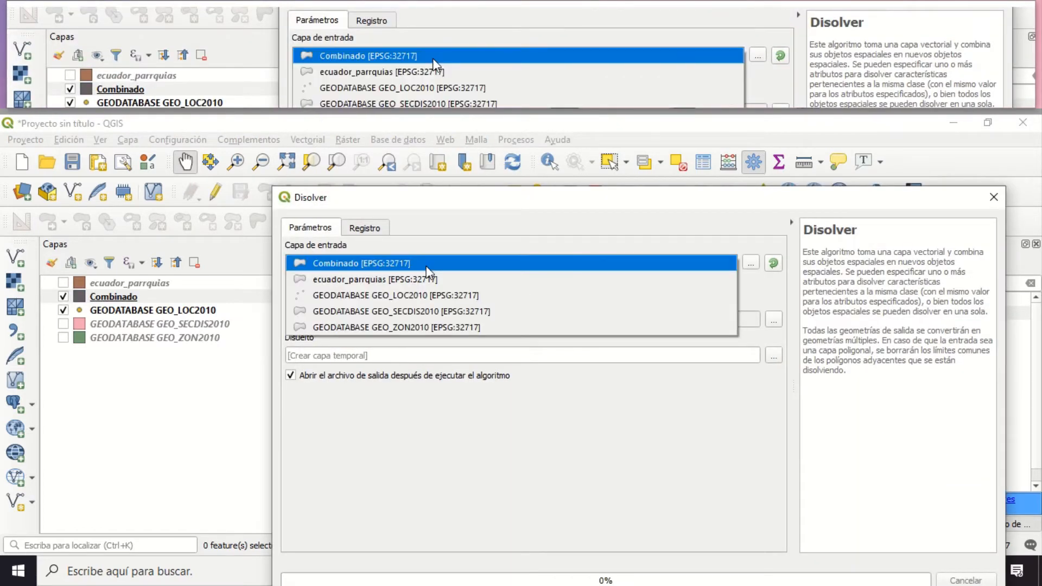
pyautogui.click(431, 264)
pyautogui.click(773, 320)
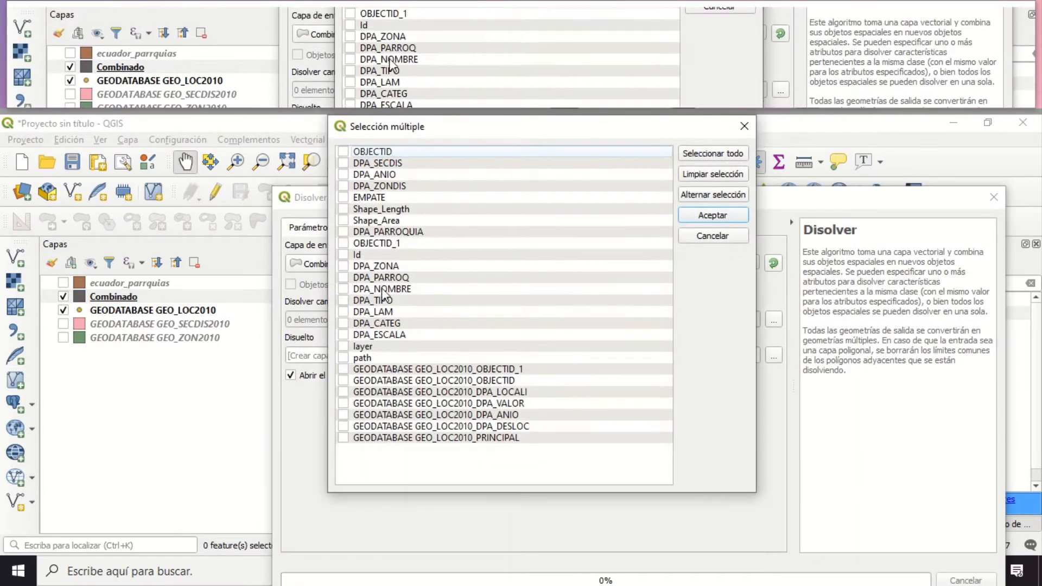
pyautogui.click(351, 289)
pyautogui.click(712, 215)
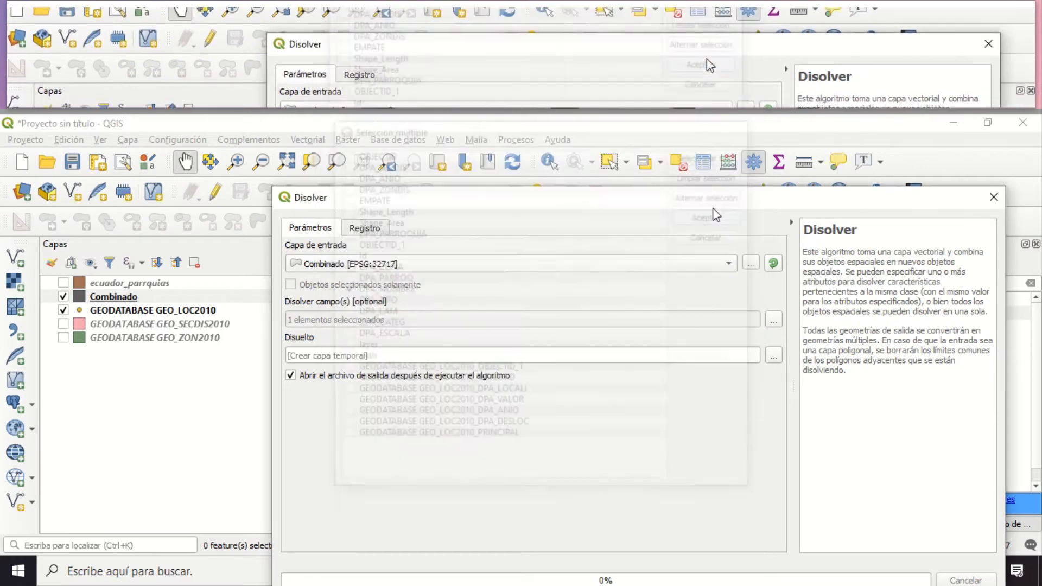
pyautogui.moveTo(703, 162); pyautogui.dragTo(694, 134)
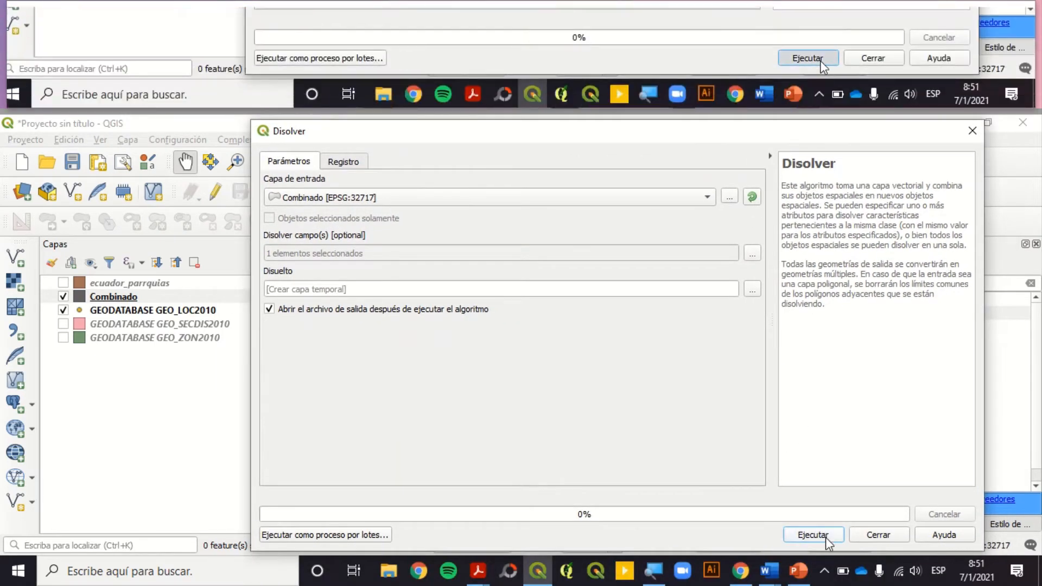
pyautogui.click(827, 538)
pyautogui.click(875, 536)
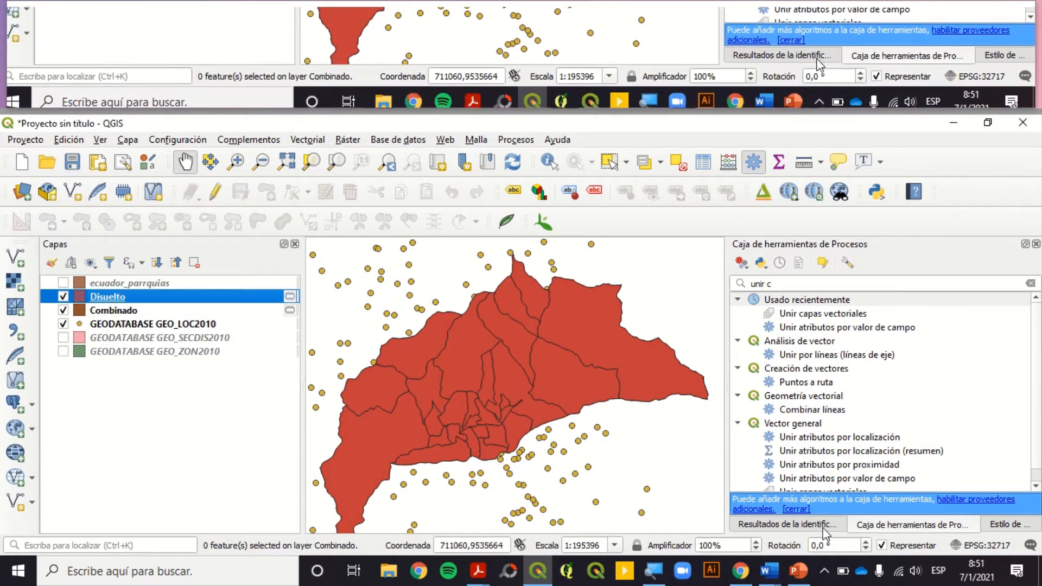
# Step: Style the Disuelto layer with categories by DPA_NOMBRE in random colors and add single labels from DPA_NOMBRE
pyautogui.click(793, 524)
pyautogui.click(1006, 524)
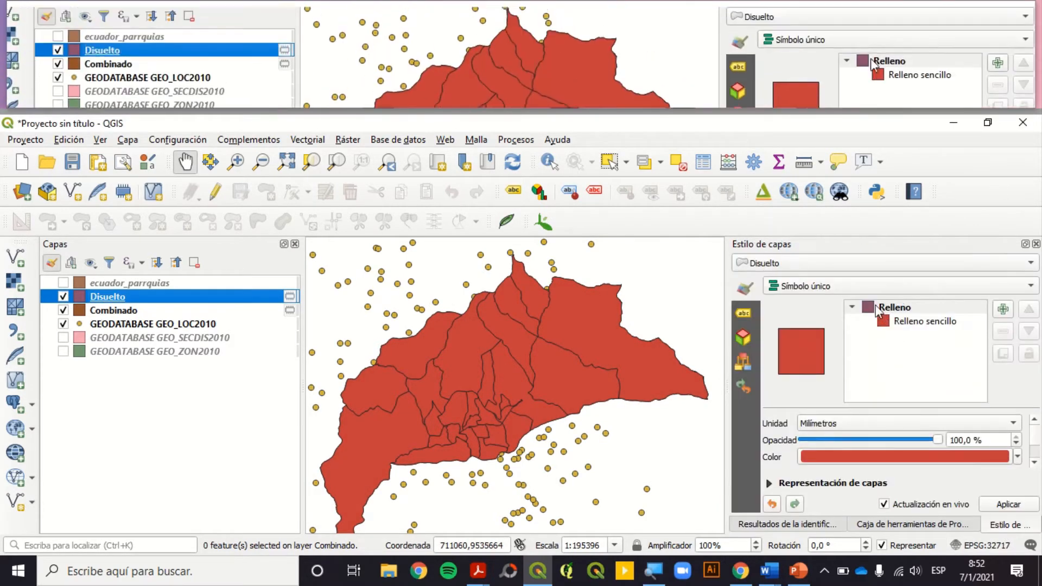
pyautogui.click(872, 287)
pyautogui.click(856, 300)
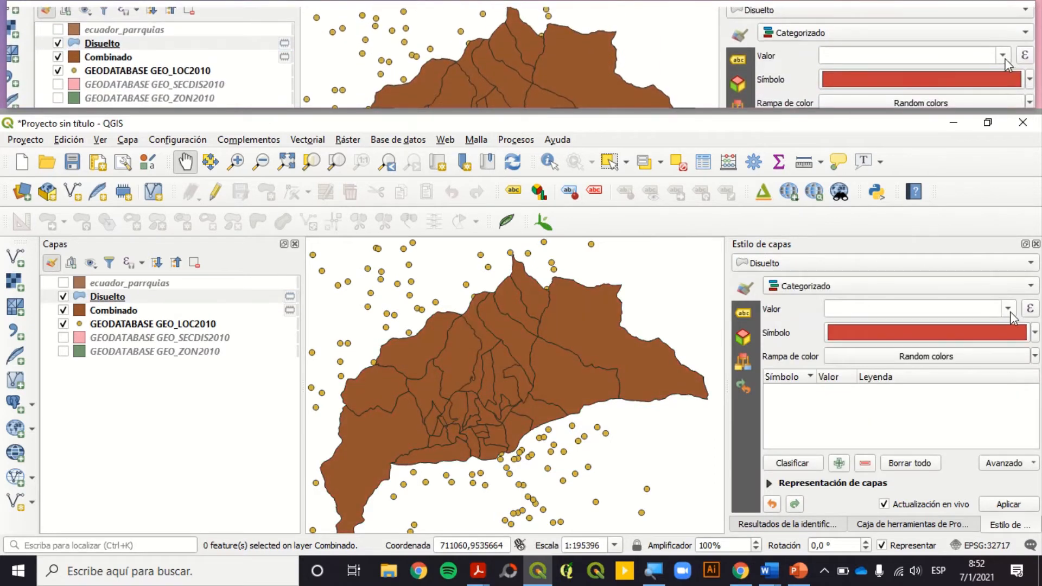
pyautogui.click(1009, 309)
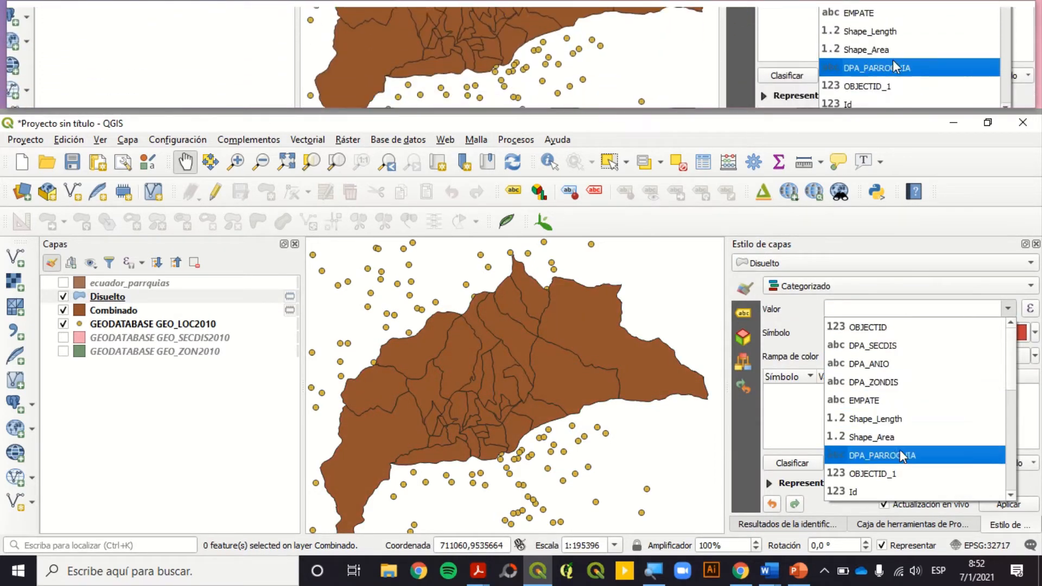
pyautogui.scroll(-1, 893, 434)
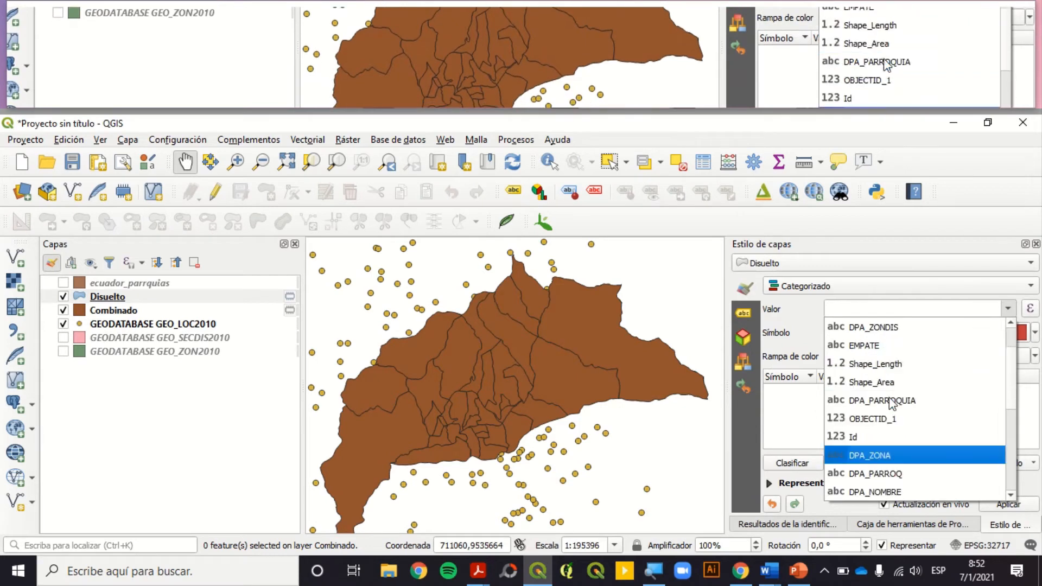
pyautogui.click(878, 486)
pyautogui.click(805, 464)
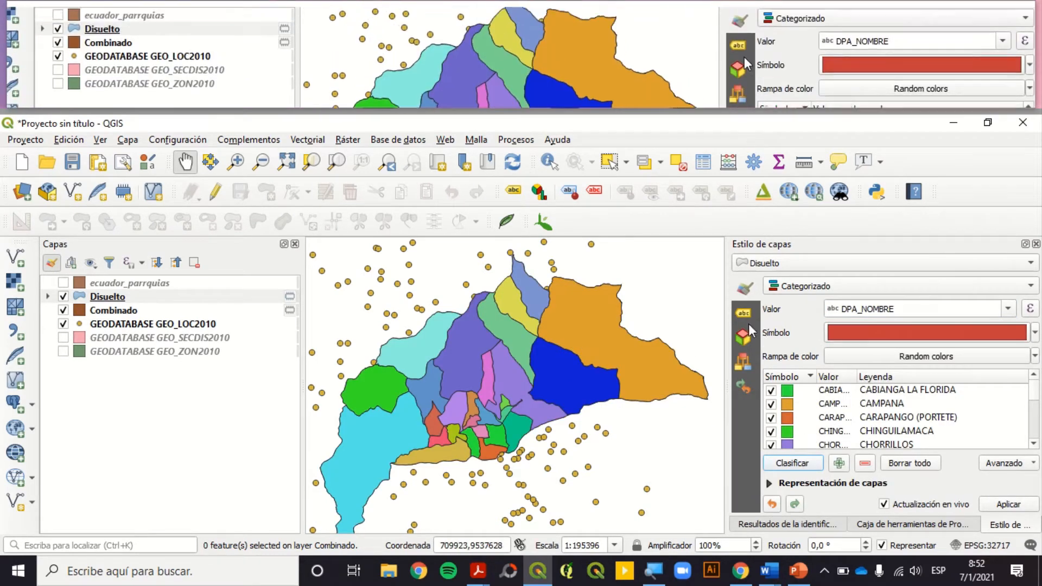
pyautogui.click(744, 314)
pyautogui.click(848, 303)
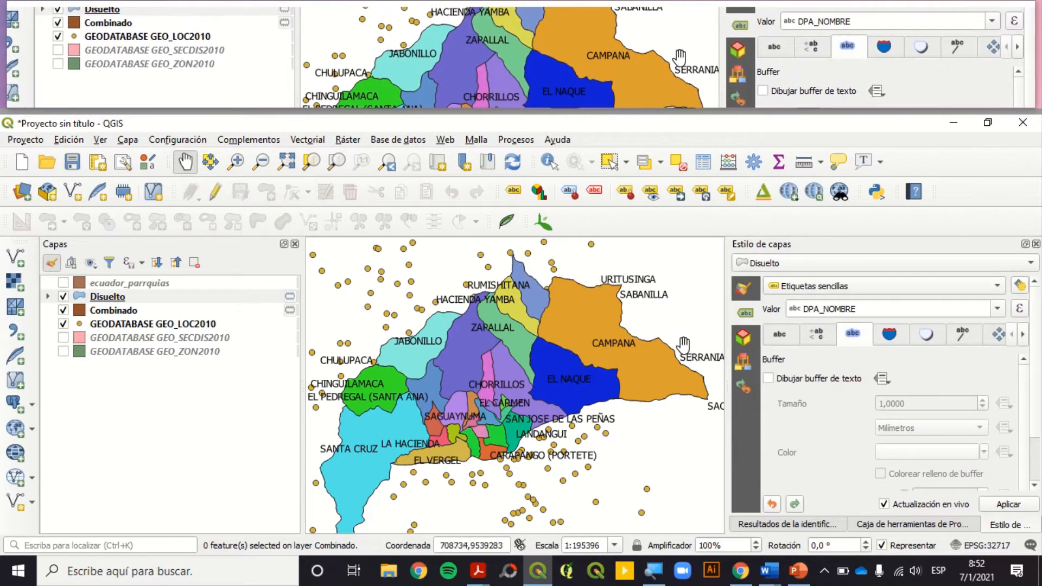
# Step: Examine the dissolved and labelled locality polygons, such as Campana, El Naque and Chorrillos, across the parish map
pyautogui.scroll(2, 594, 338)
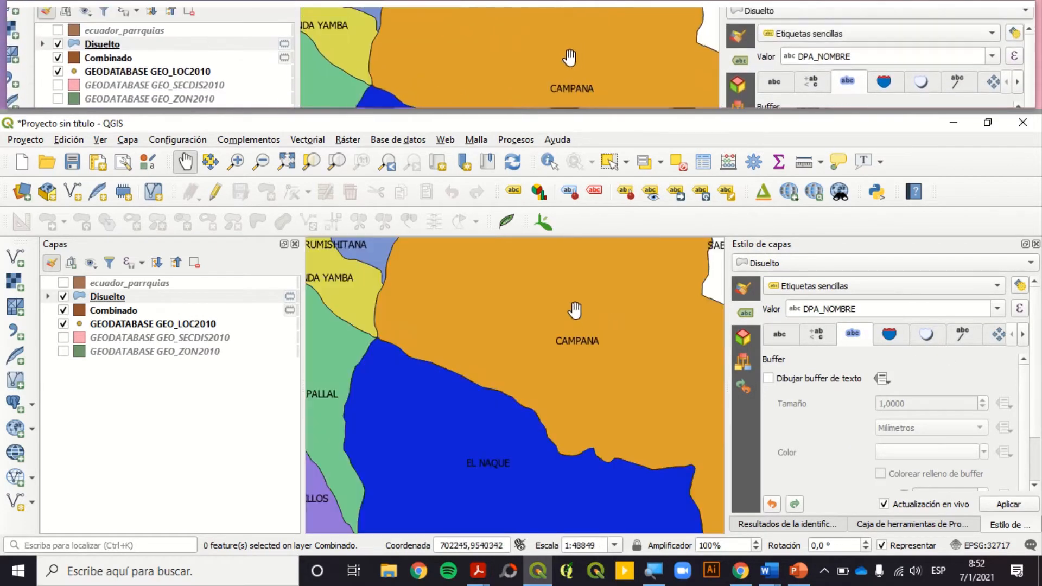
pyautogui.moveTo(528, 312); pyautogui.dragTo(642, 339)
pyautogui.scroll(-2, 563, 375)
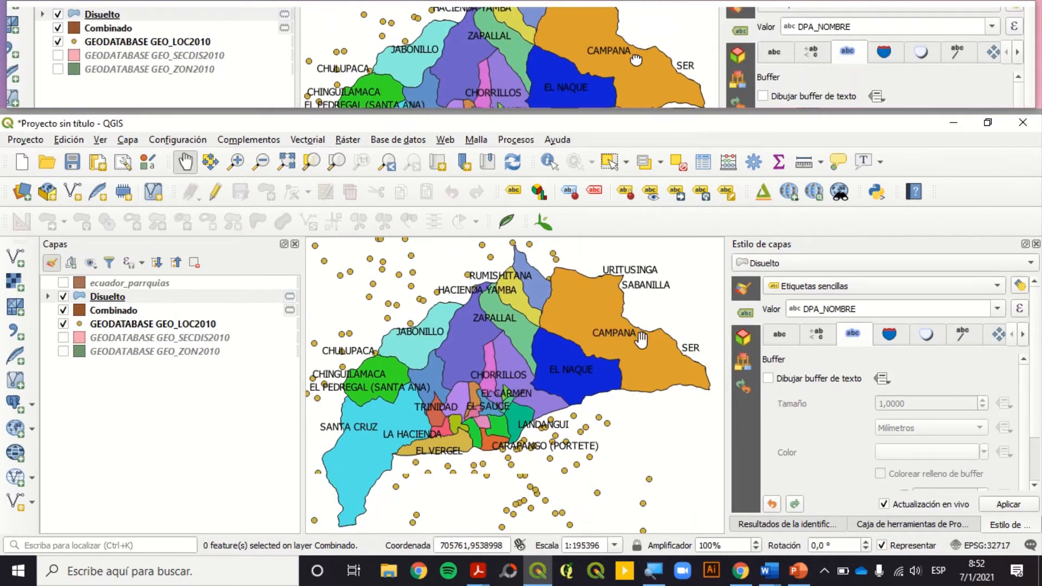
pyautogui.moveTo(579, 377); pyautogui.dragTo(584, 364)
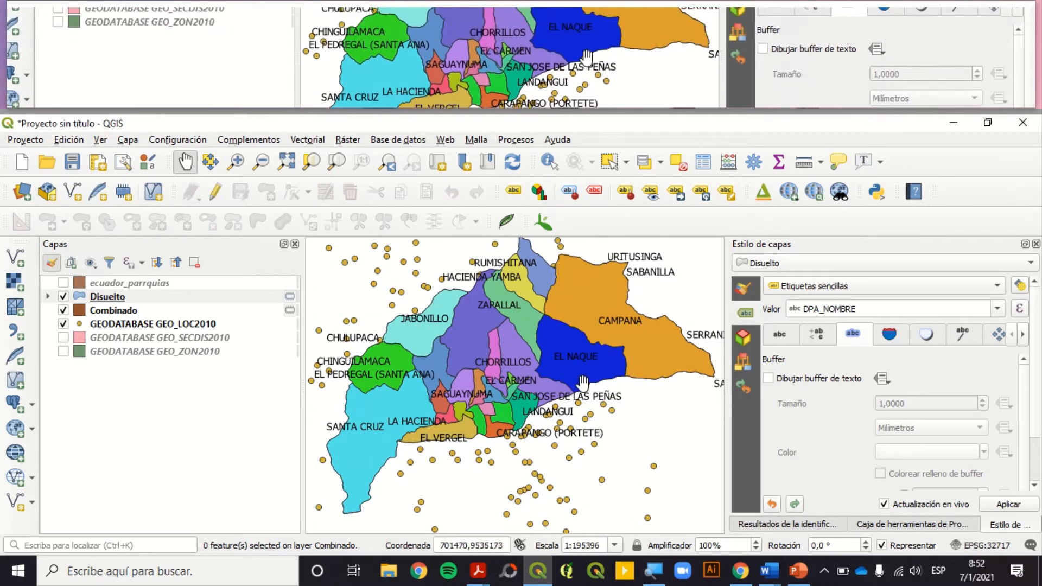
pyautogui.scroll(2, 582, 361)
pyautogui.moveTo(565, 313); pyautogui.dragTo(610, 372)
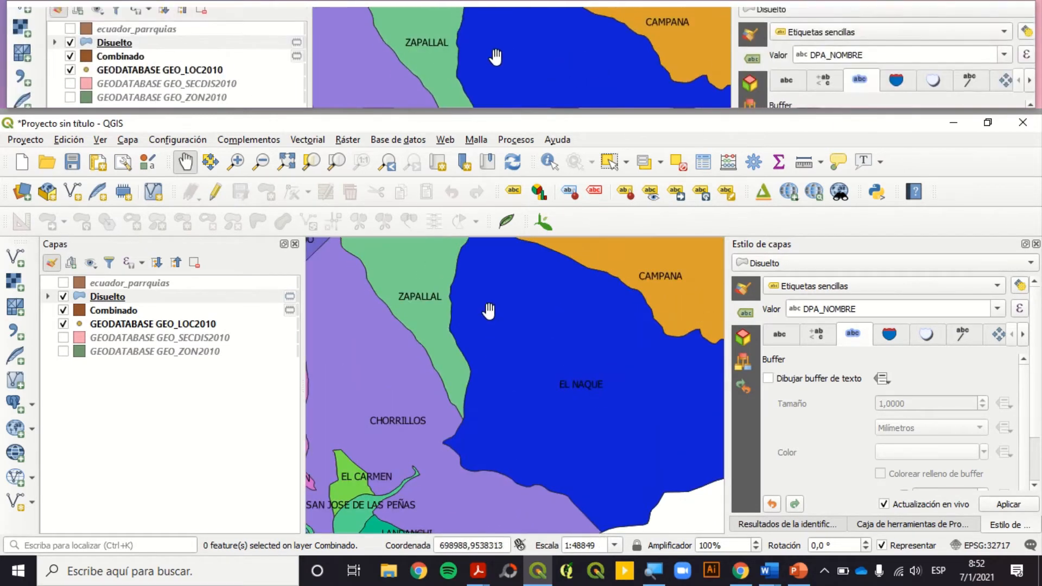
pyautogui.scroll(-2, 481, 359)
pyautogui.scroll(1, 491, 356)
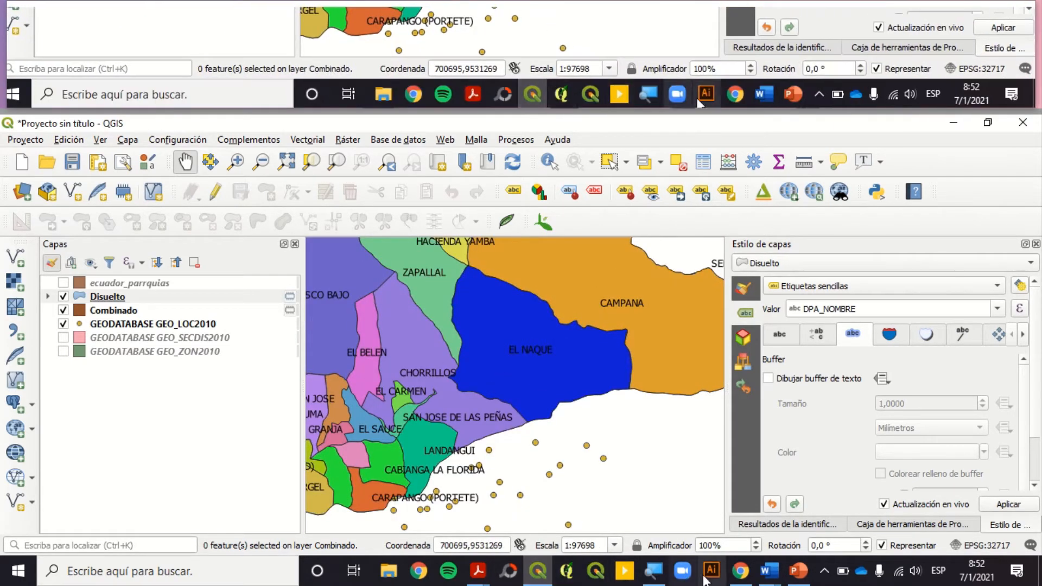
pyautogui.moveTo(562, 417); pyautogui.dragTo(613, 436)
pyautogui.scroll(-1, 614, 436)
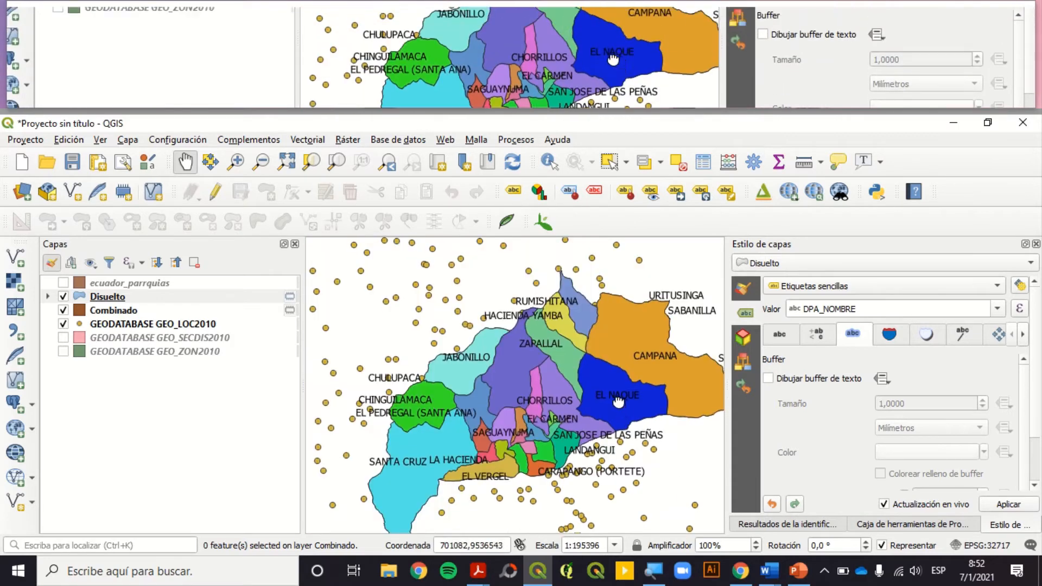
# Step: Switch to Chrome and search the Planifica Ecuador PDOT downloads page for "malacatos"
pyautogui.click(740, 581)
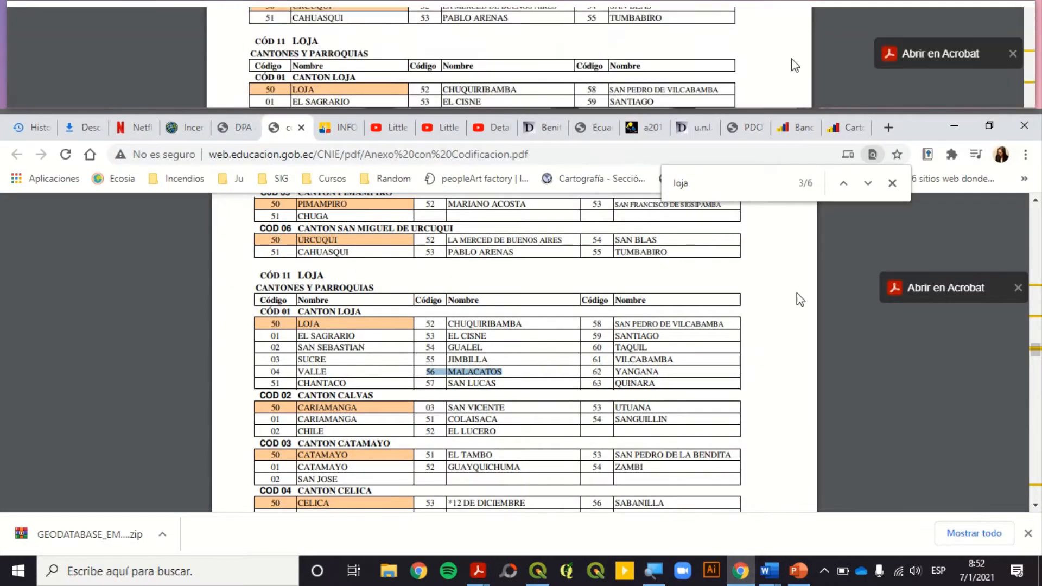
pyautogui.click(741, 133)
pyautogui.moveTo(387, 154); pyautogui.dragTo(133, 154)
pyautogui.click(274, 346)
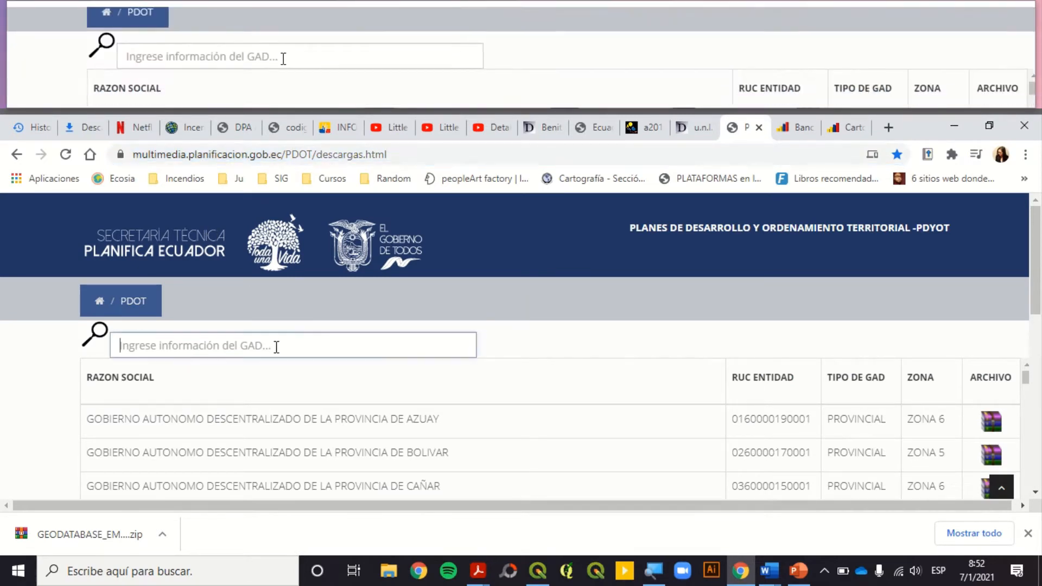
pyautogui.write('malacatos')
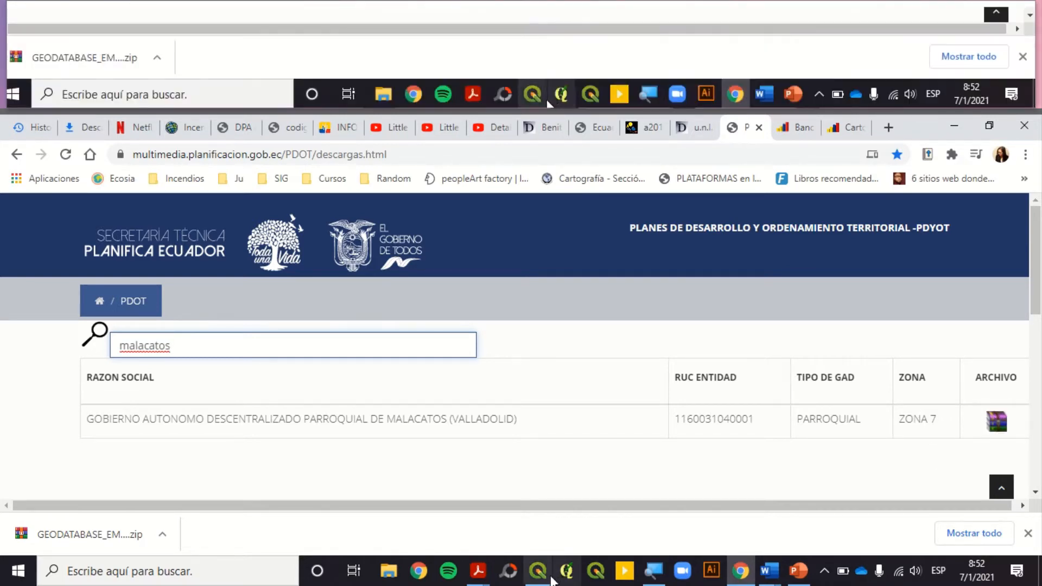
# Step: Review the data source links on the PowerPoint slide and return to QGIS
pyautogui.click(537, 573)
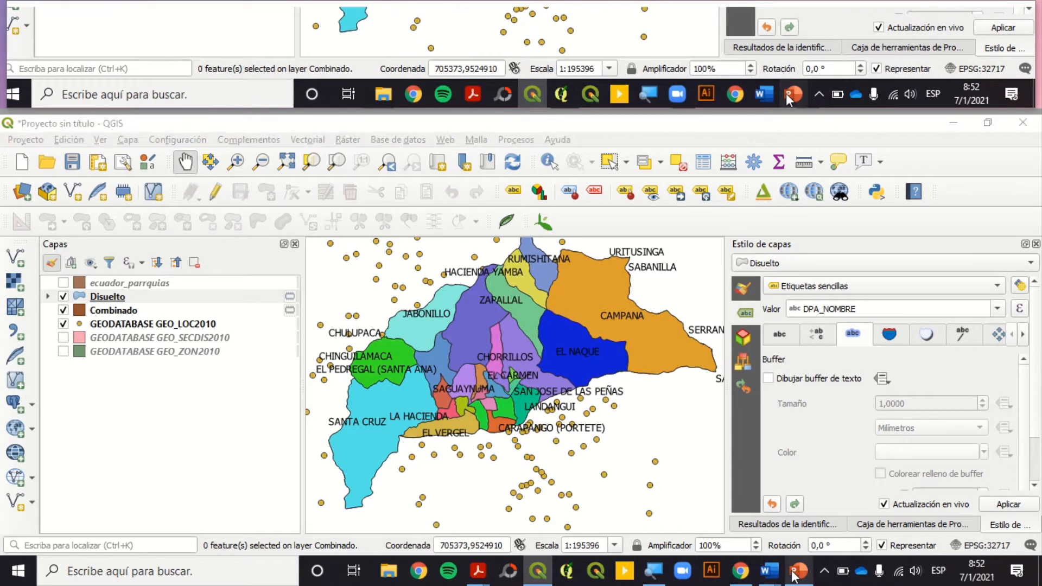
pyautogui.click(797, 573)
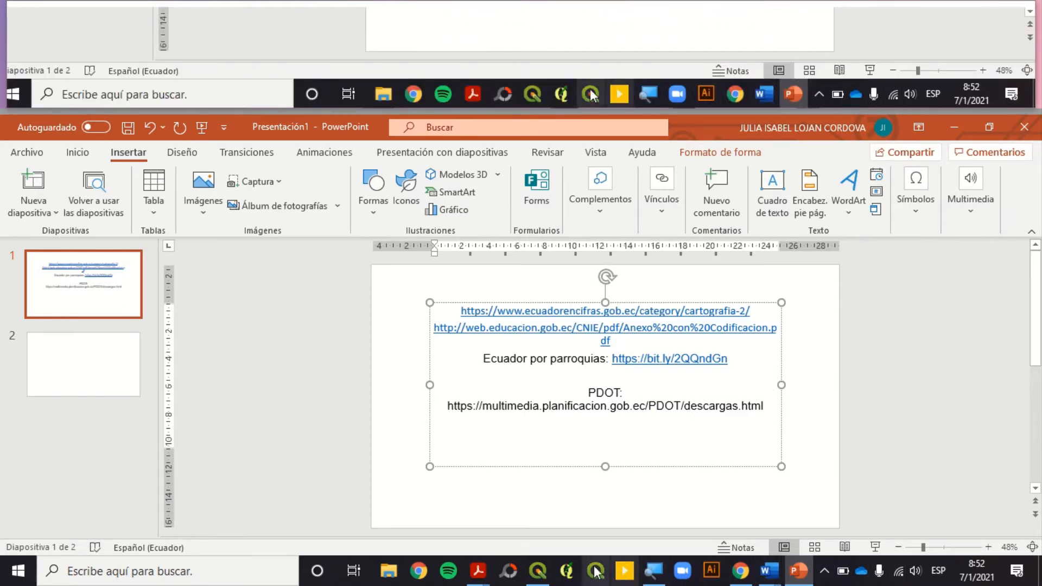
pyautogui.click(537, 571)
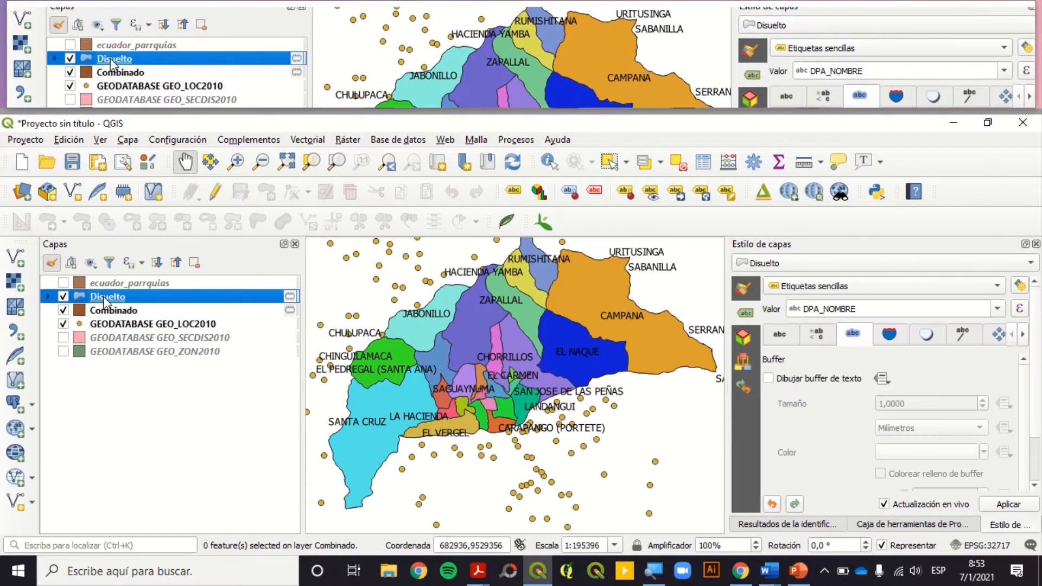
pyautogui.rightClick(106, 302)
pyautogui.click(405, 297)
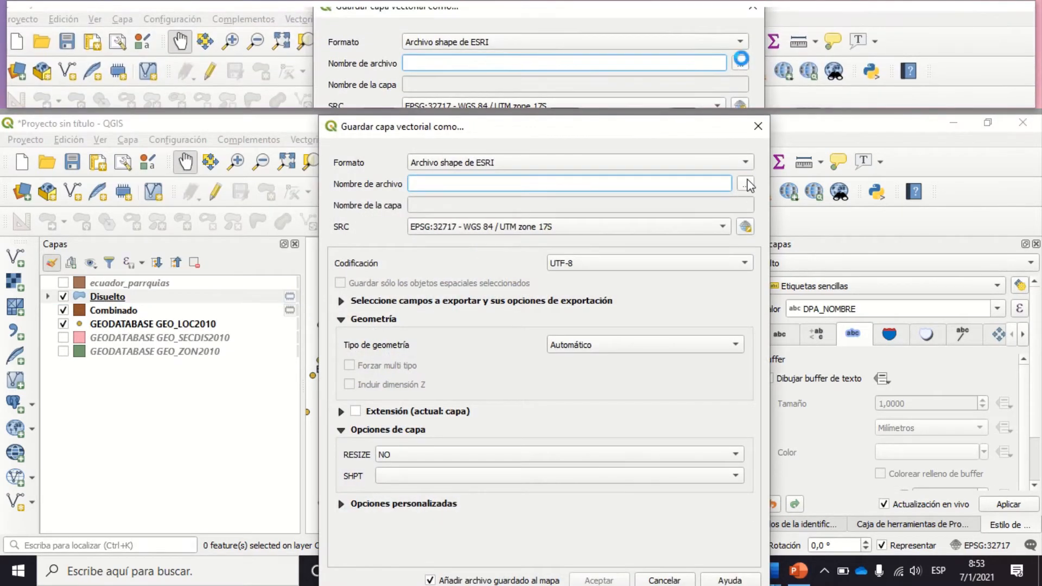
pyautogui.click(745, 185)
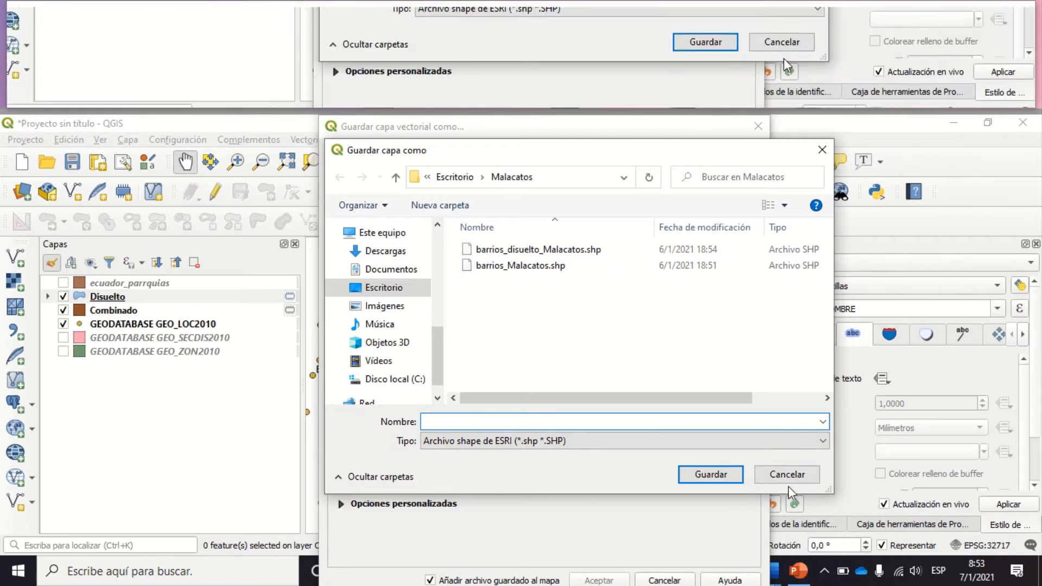
pyautogui.click(787, 478)
pyautogui.click(664, 581)
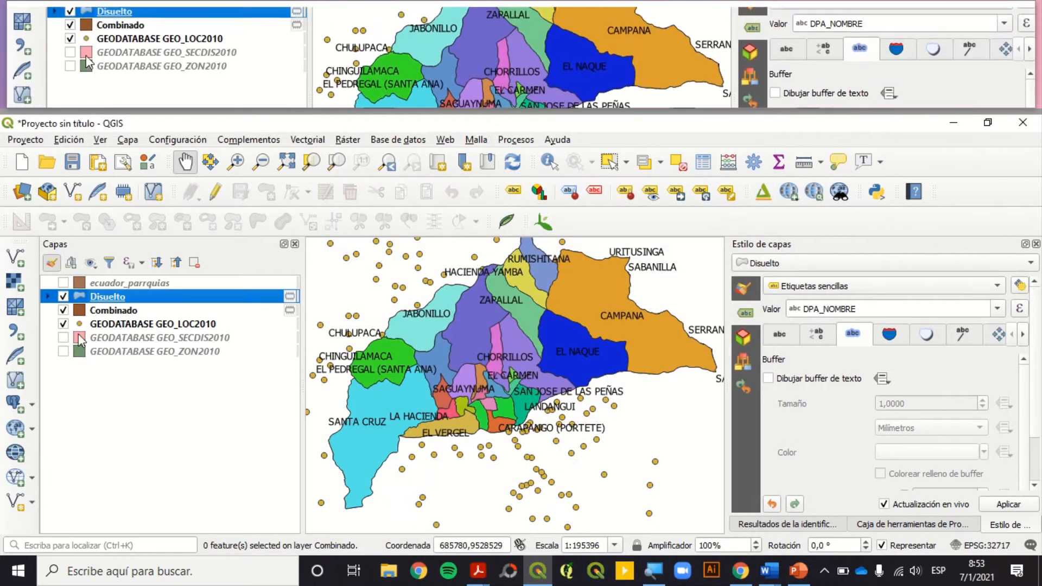
# Step: Hide the Disuelto and Combinado layers and remove both from the project
pyautogui.click(64, 296)
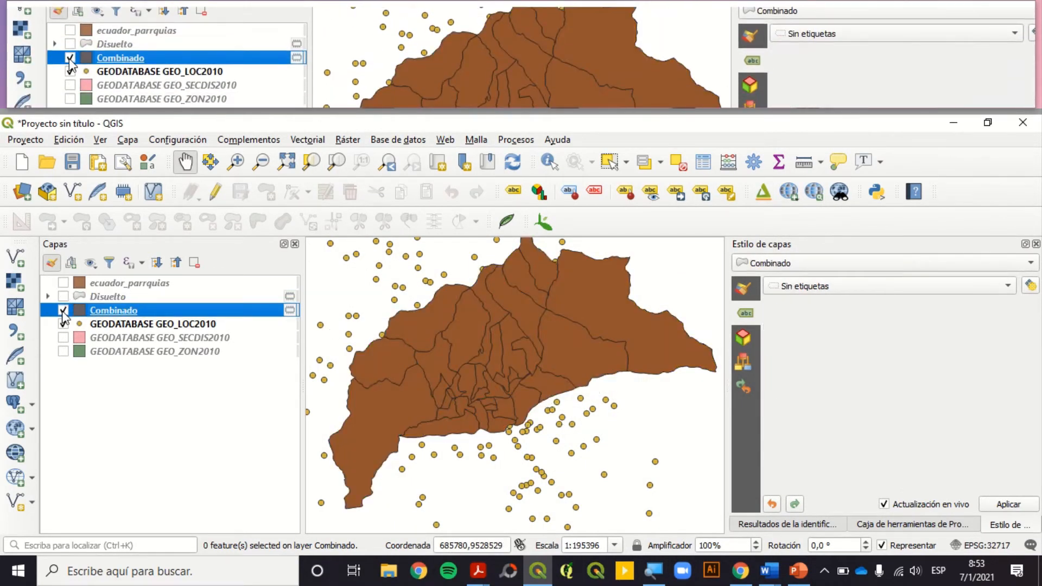
pyautogui.click(63, 311)
pyautogui.keyDown('ctrl'); pyautogui.click(109, 293); pyautogui.keyUp('ctrl')
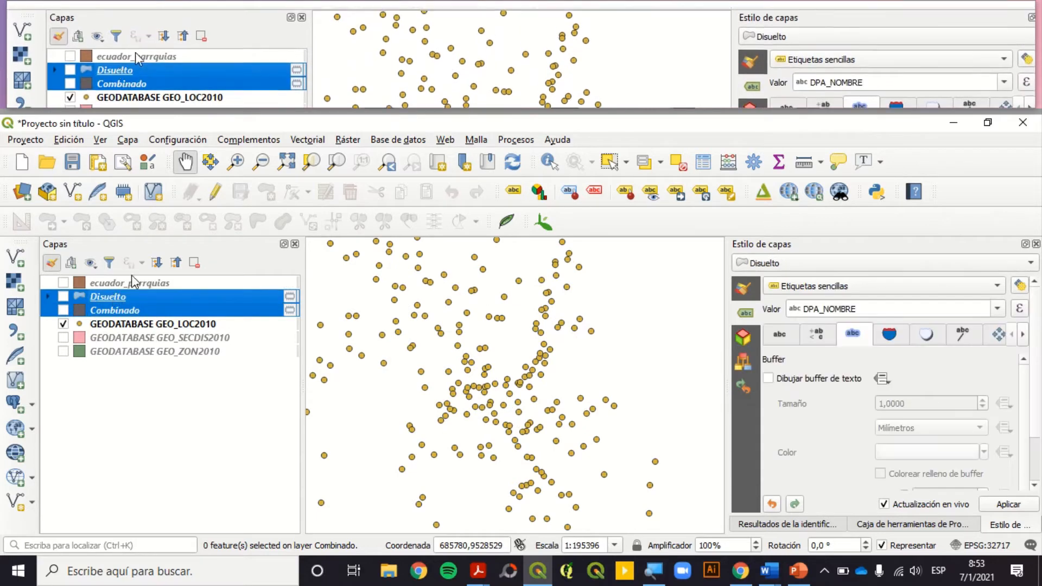
pyautogui.click(195, 263)
pyautogui.click(485, 360)
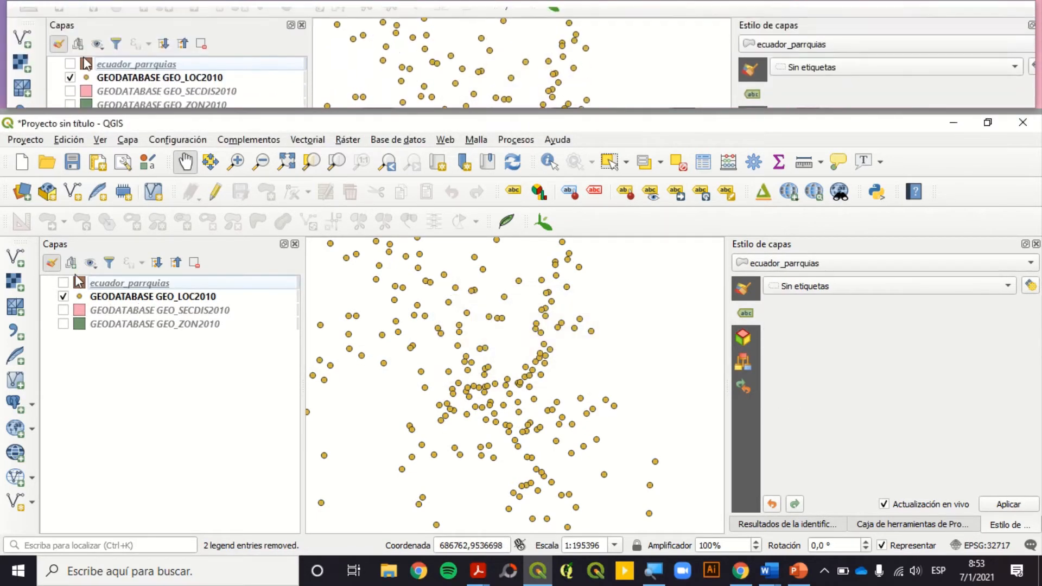
# Step: Show the ecuador_parrquias layer and identify the Catacocha parish polygon in Loja province
pyautogui.click(64, 283)
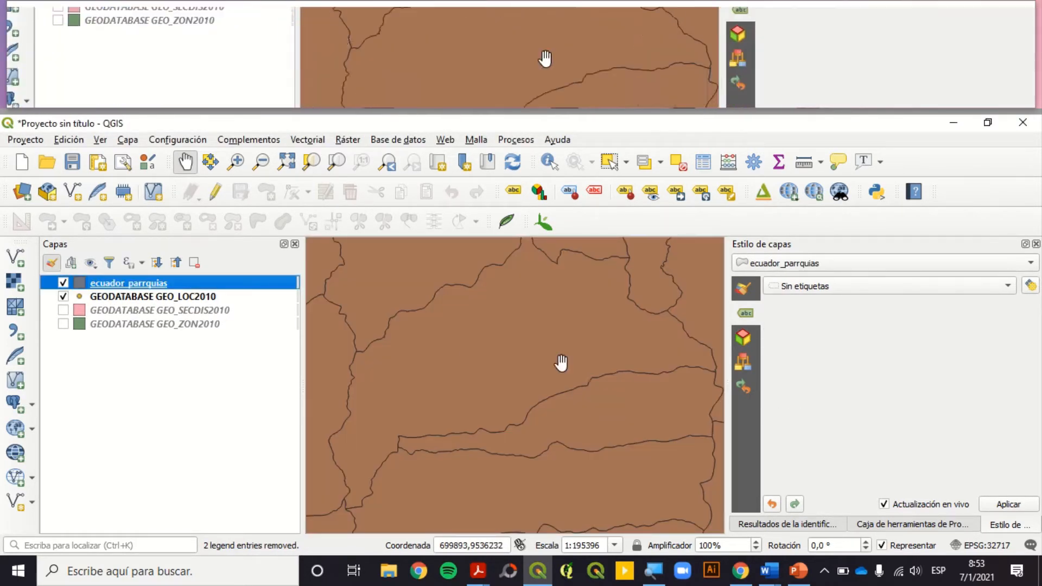
pyautogui.scroll(-2, 497, 361)
pyautogui.moveTo(481, 344); pyautogui.dragTo(623, 414)
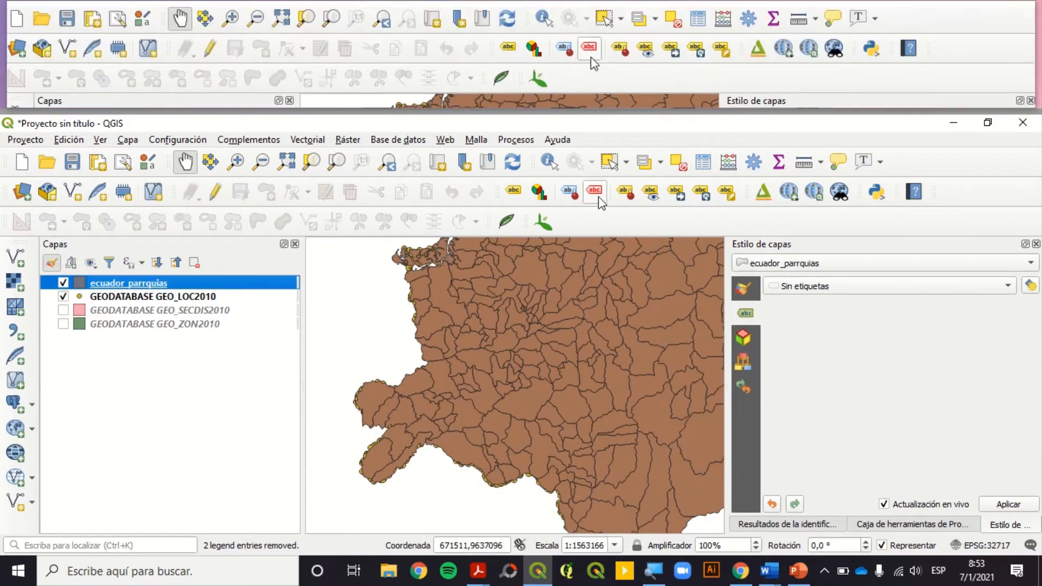
pyautogui.click(548, 163)
pyautogui.click(542, 402)
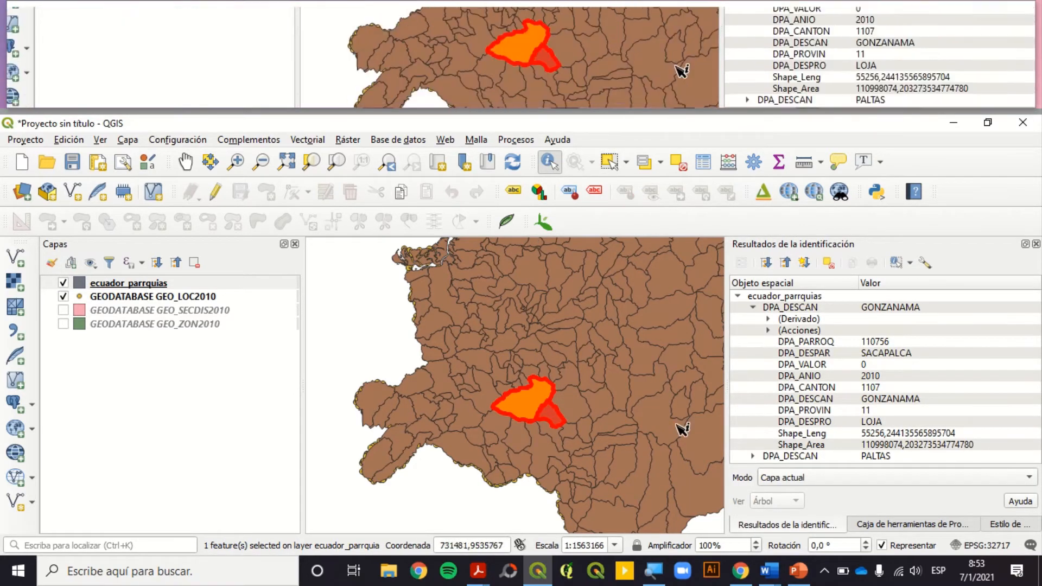
pyautogui.scroll(1, 528, 401)
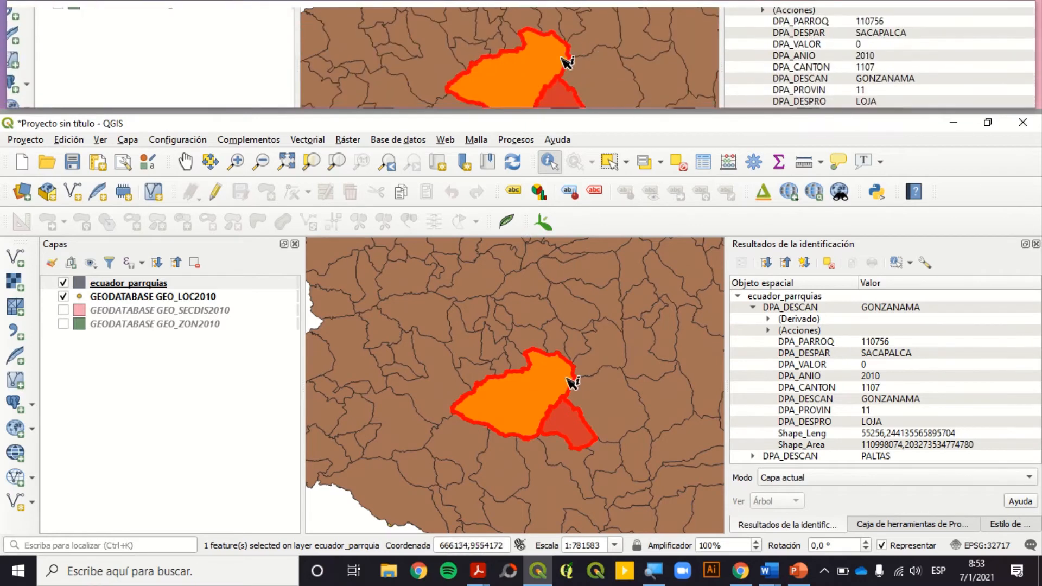
pyautogui.scroll(1, 570, 380)
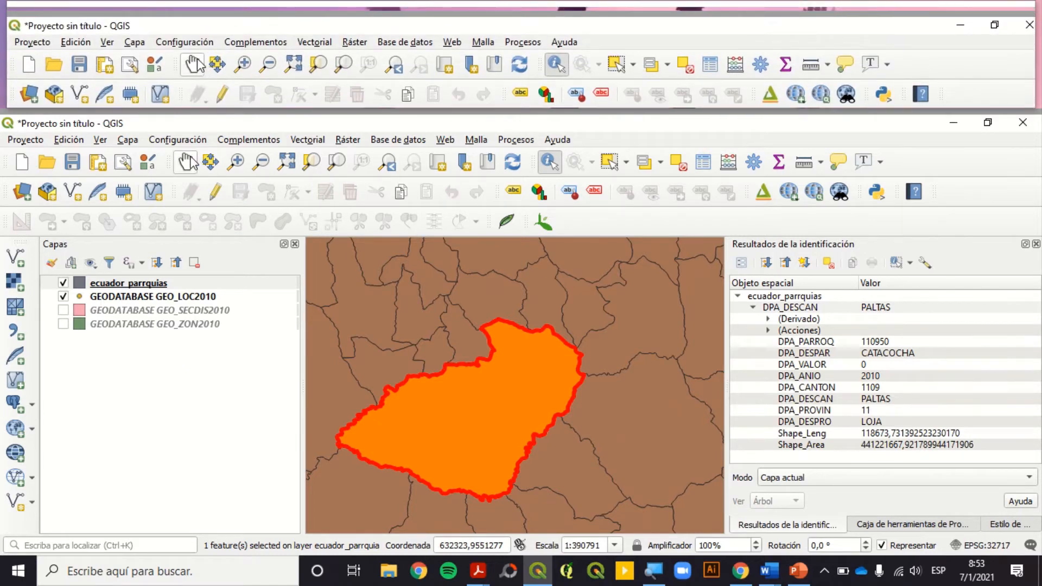
# Step: Clip the GEODATABASE GEO_SECDIS2010 layer to only the selected Catacocha parish of ecuador_parrquias, outputting a temporary layer
pyautogui.click(186, 161)
pyautogui.click(99, 286)
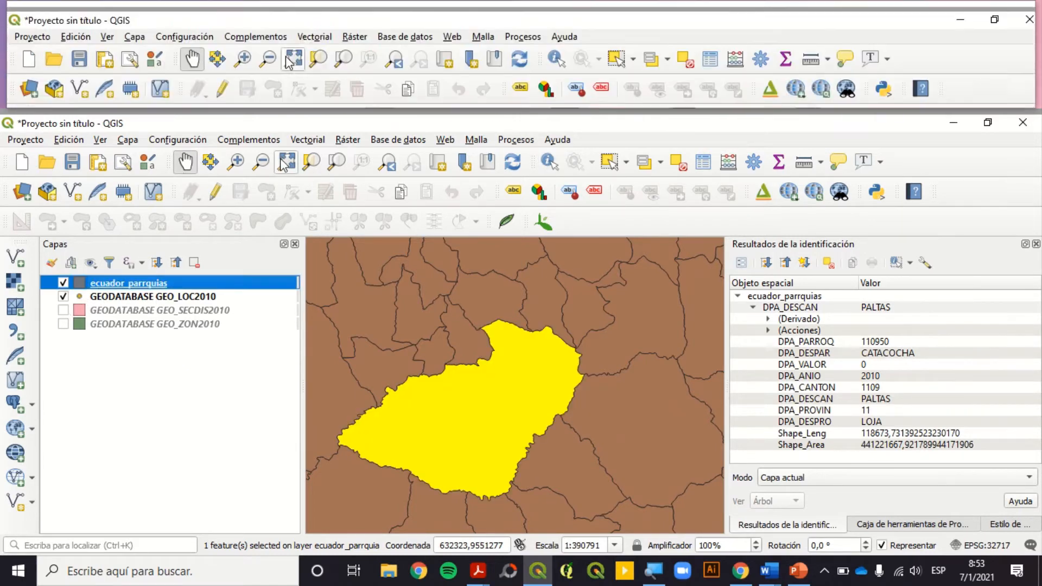
pyautogui.click(308, 140)
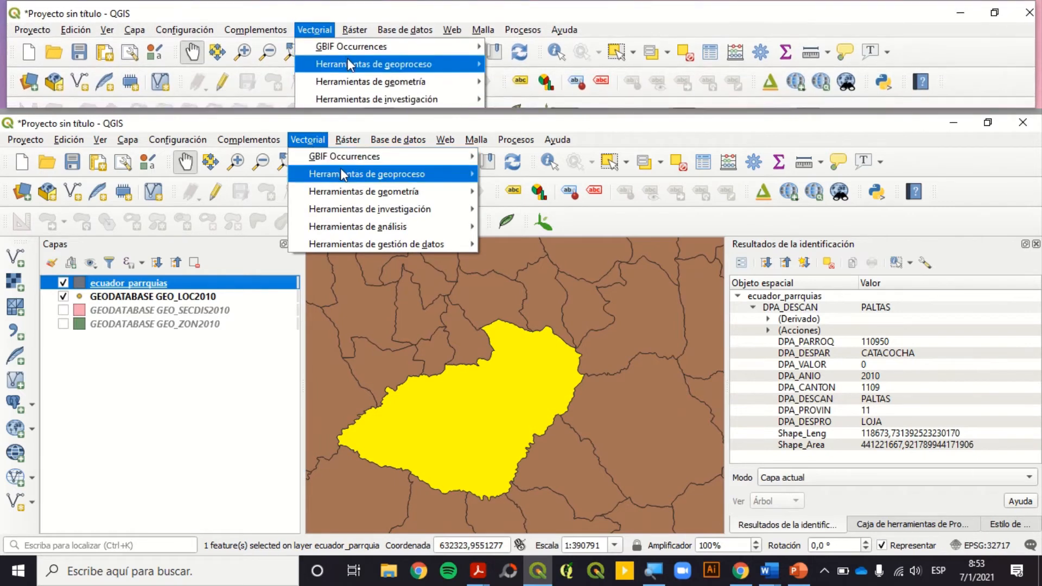
pyautogui.moveTo(369, 174)
pyautogui.click(507, 191)
pyautogui.click(396, 197)
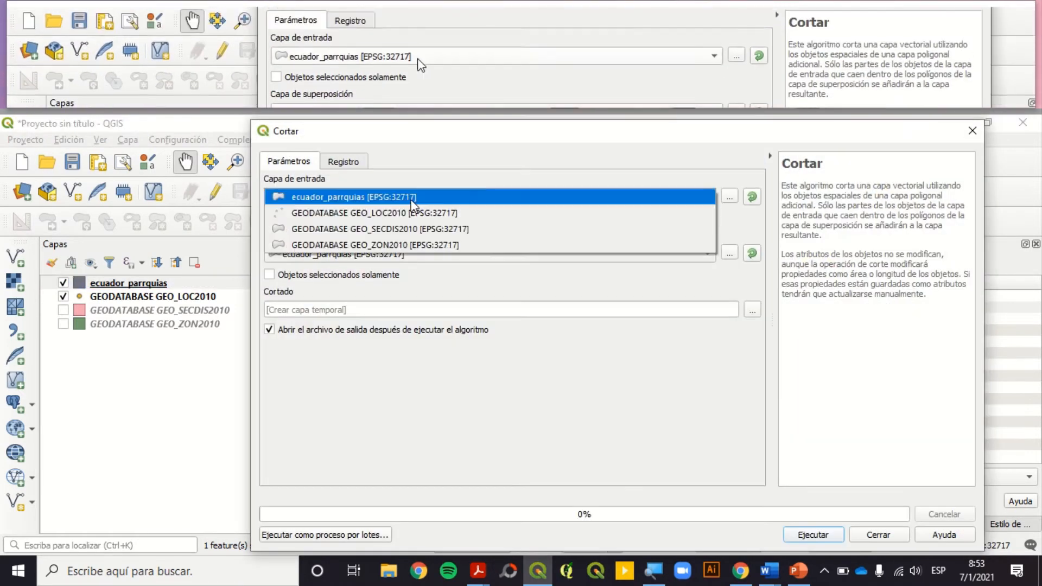
pyautogui.click(404, 226)
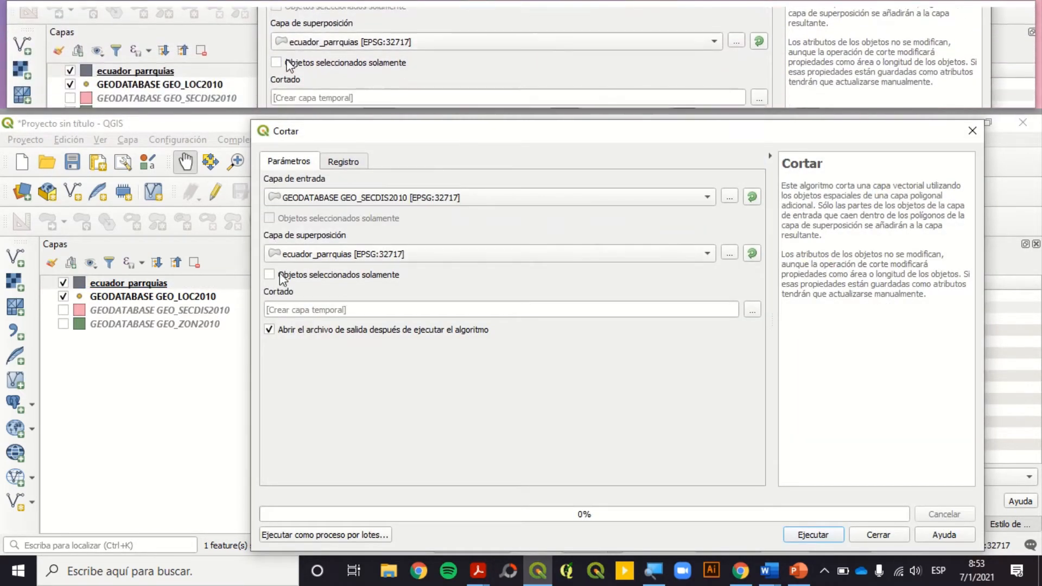
pyautogui.click(812, 534)
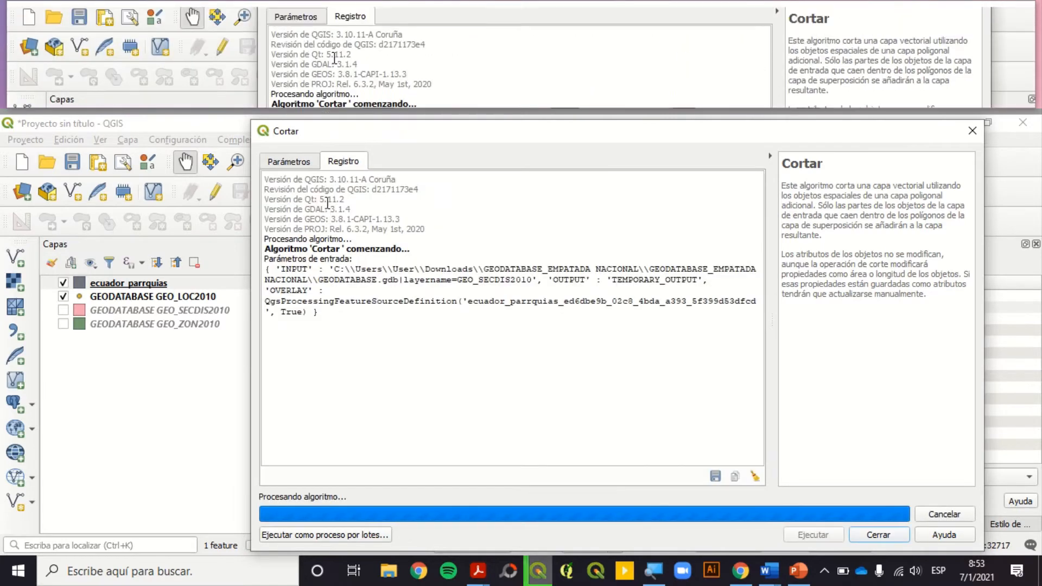
# Step: Clip the GEODATABASE GEO_ZON2010 layer with the same selected-parish overlay into another temporary layer and close the Clip tool
pyautogui.click(290, 161)
pyautogui.click(347, 197)
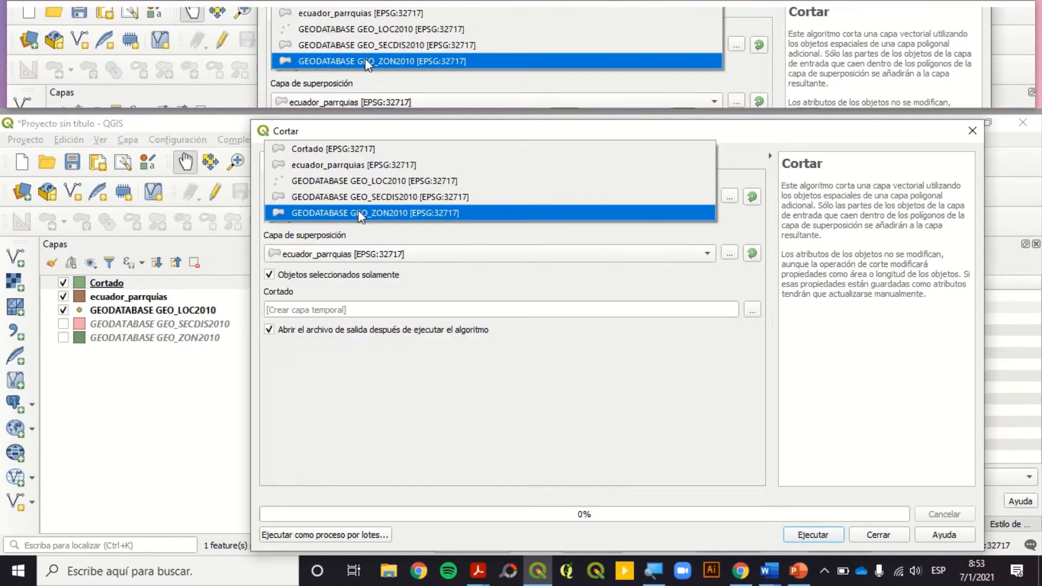
pyautogui.click(339, 211)
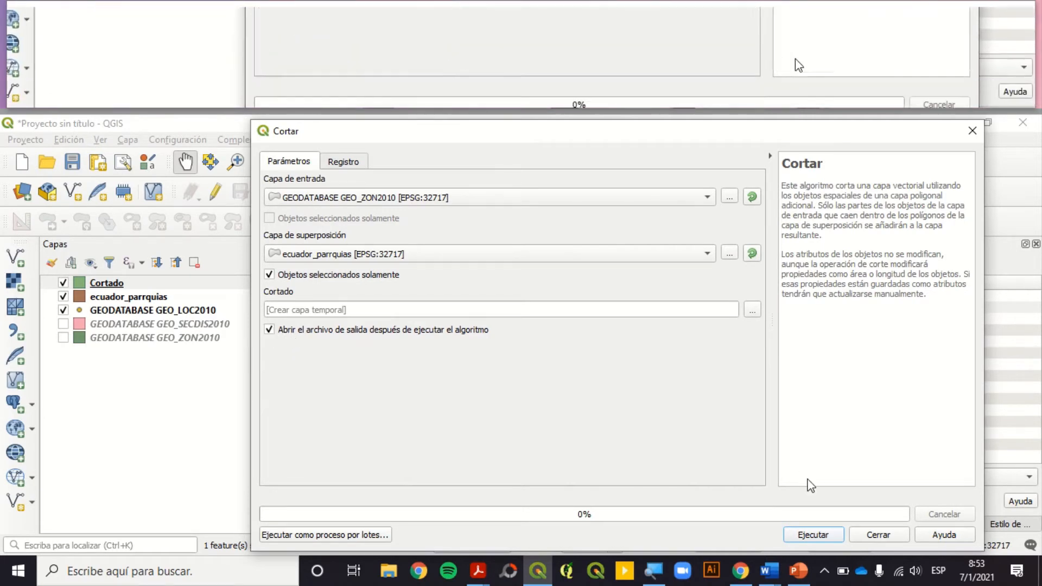
pyautogui.click(814, 534)
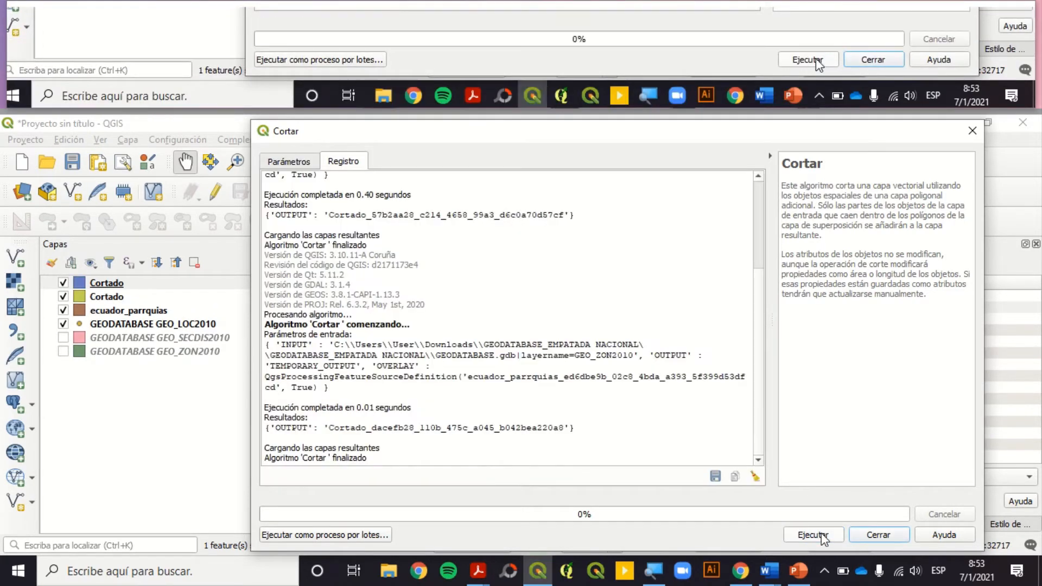
pyautogui.click(972, 131)
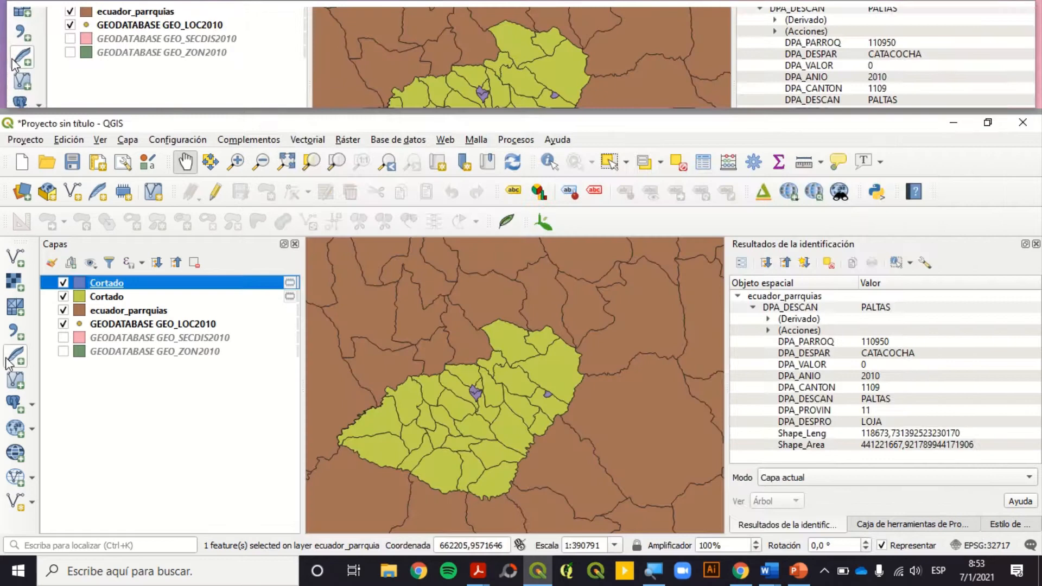
# Step: Hide the ecuador_parrquias and GEODATABASE GEO_LOC2010 layers and move GEODATABASE GEO_LOC2010 above both Cortado layers
pyautogui.click(63, 310)
pyautogui.click(63, 323)
pyautogui.click(63, 297)
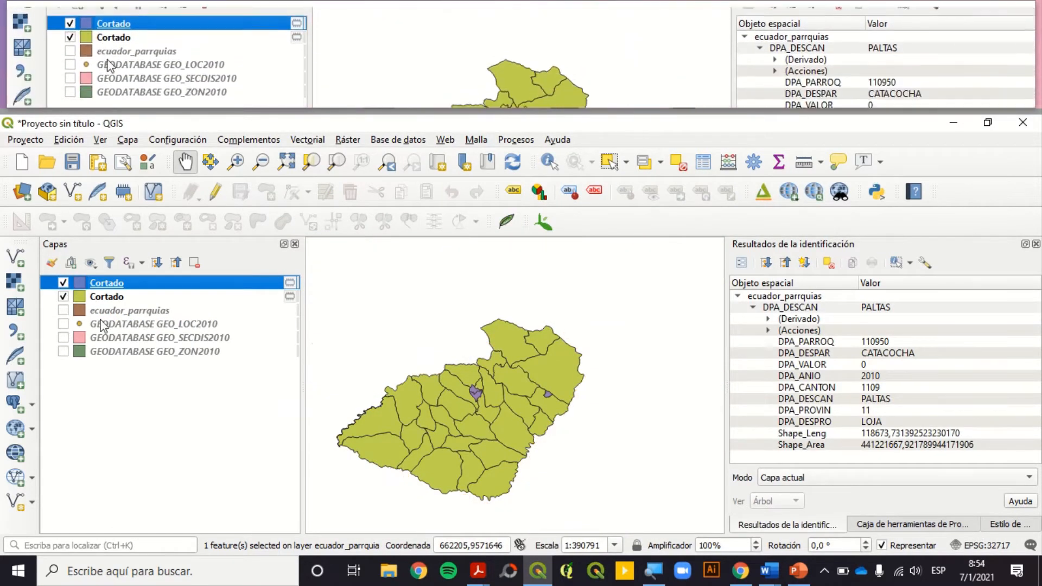
pyautogui.moveTo(108, 328); pyautogui.dragTo(125, 282)
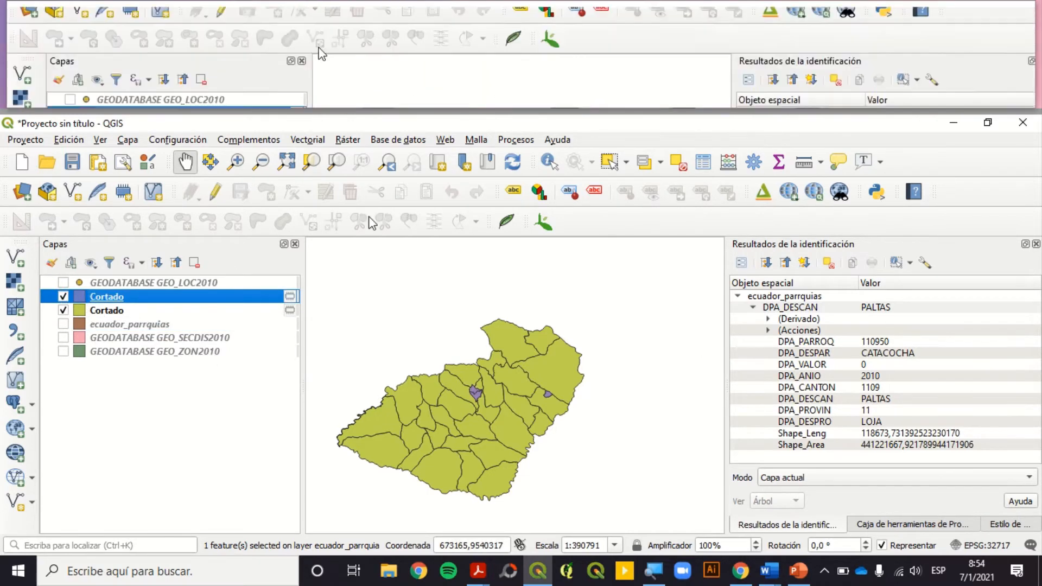
# Step: Delete the DPA_VALOR field from the upper Cortado layer's attribute table, save the edits and close the table
pyautogui.click(708, 168)
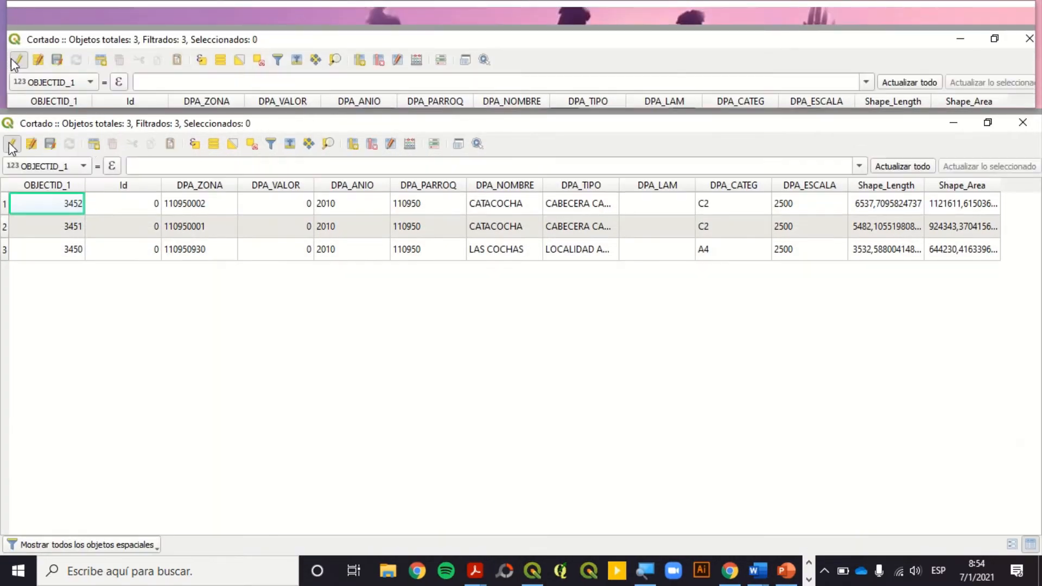
pyautogui.click(372, 143)
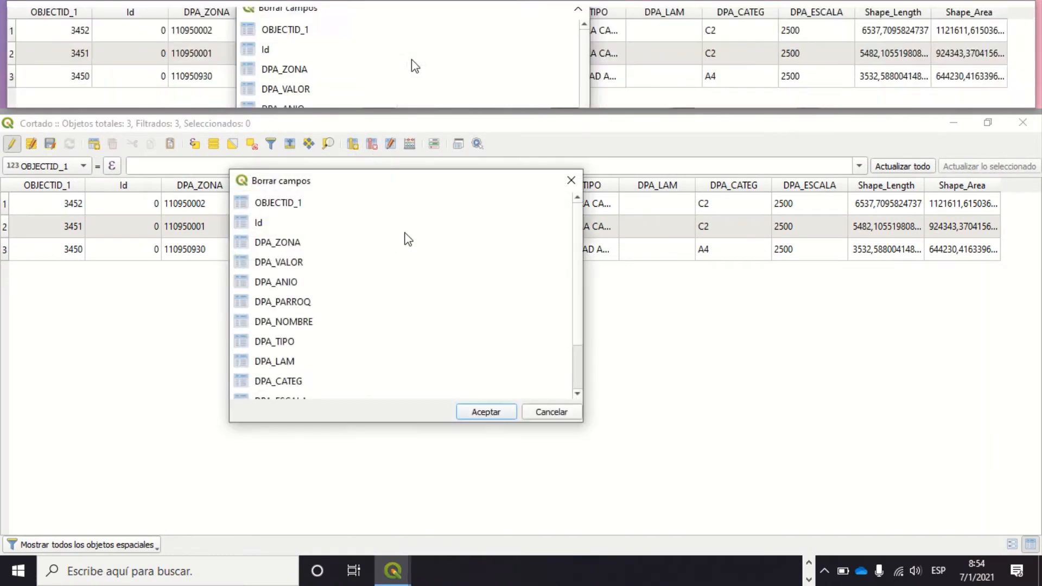
pyautogui.click(490, 413)
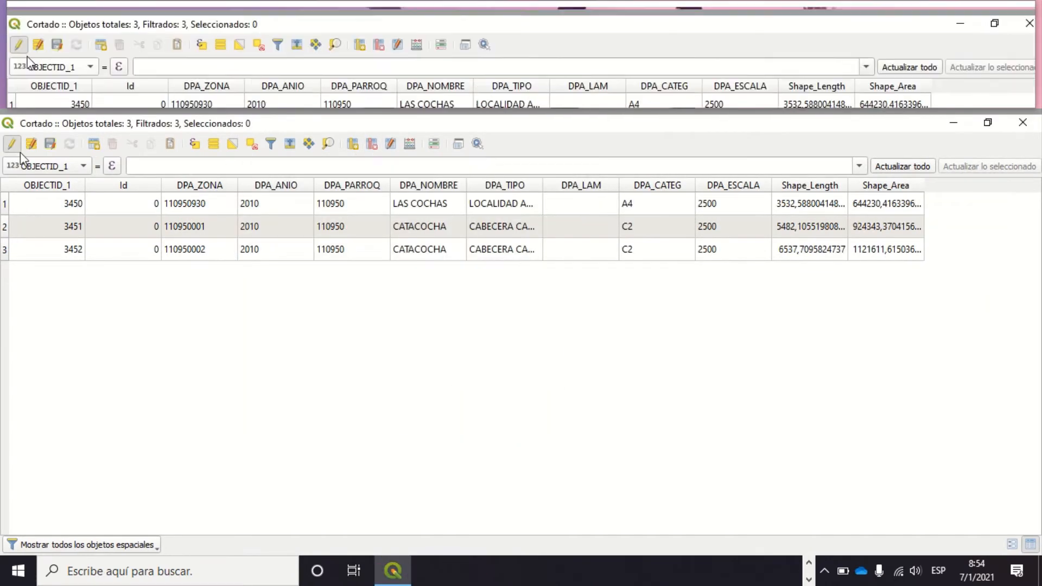
pyautogui.click(51, 143)
pyautogui.click(12, 144)
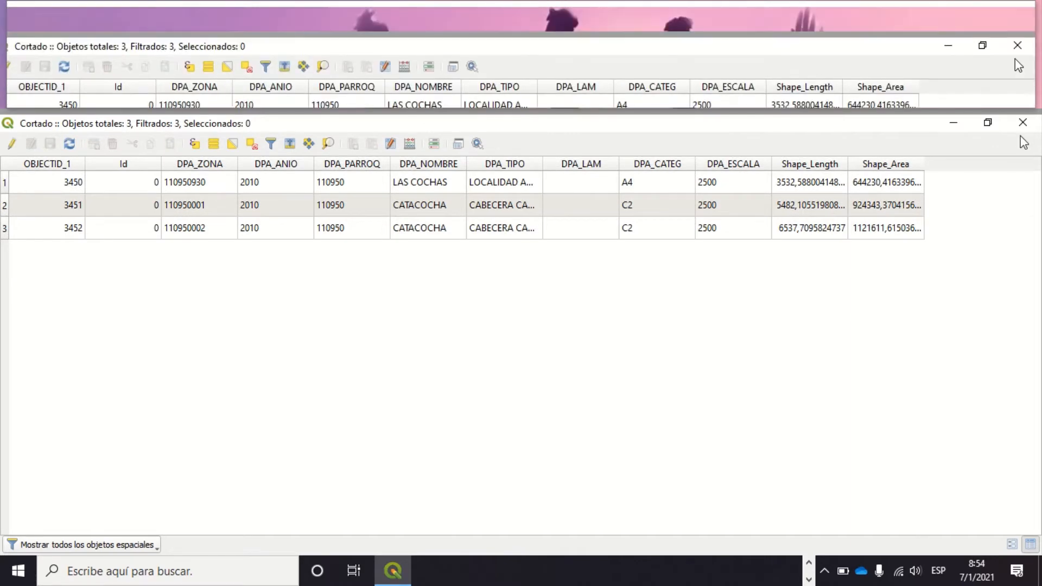
pyautogui.click(1023, 122)
# Step: Delete the DPA_VALOR field from the lower Cortado layer's attribute table, save the edits and close the table
pyautogui.click(174, 307)
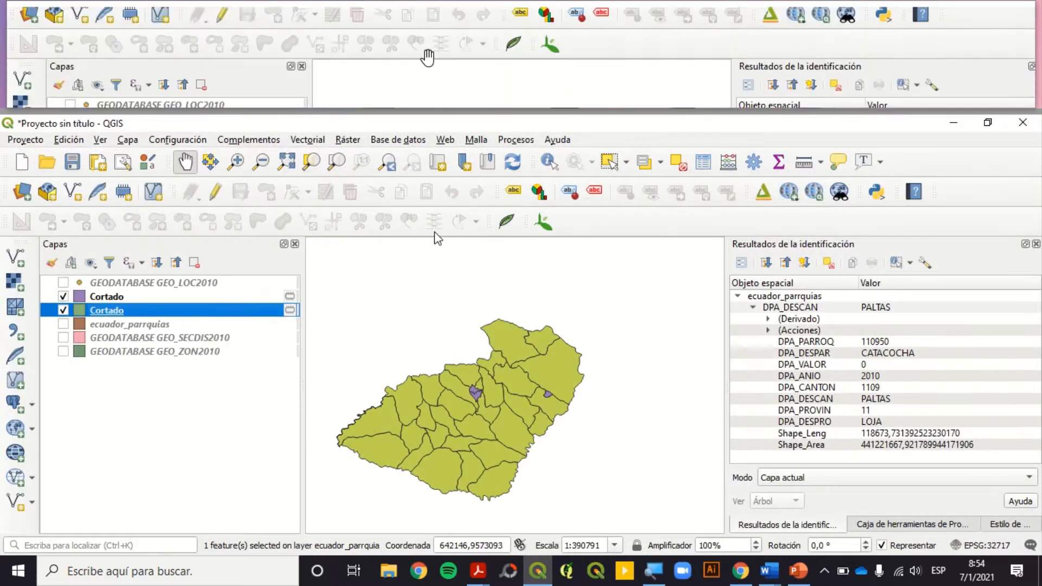
pyautogui.click(702, 163)
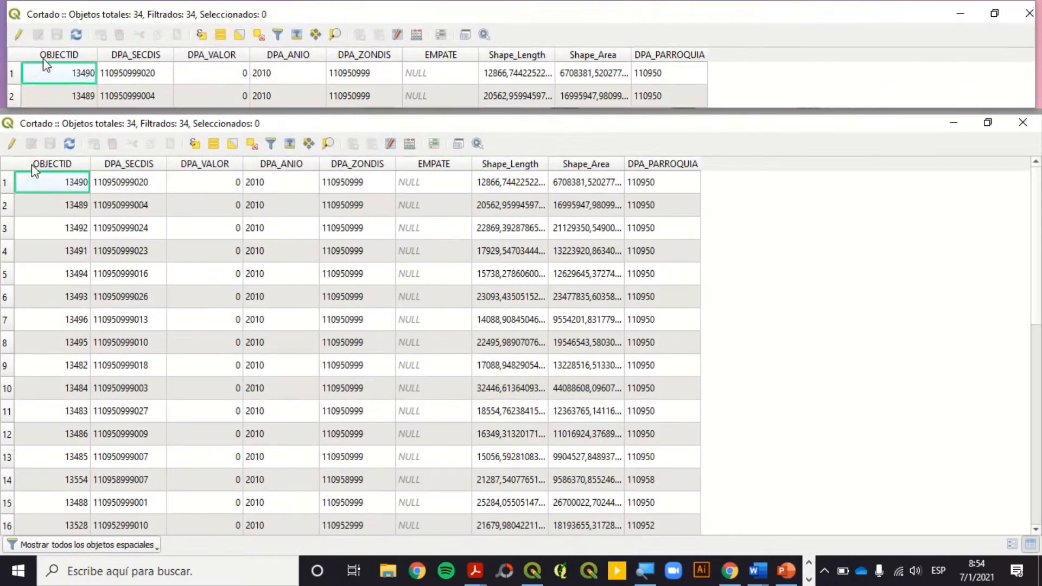
pyautogui.click(11, 144)
pyautogui.click(373, 145)
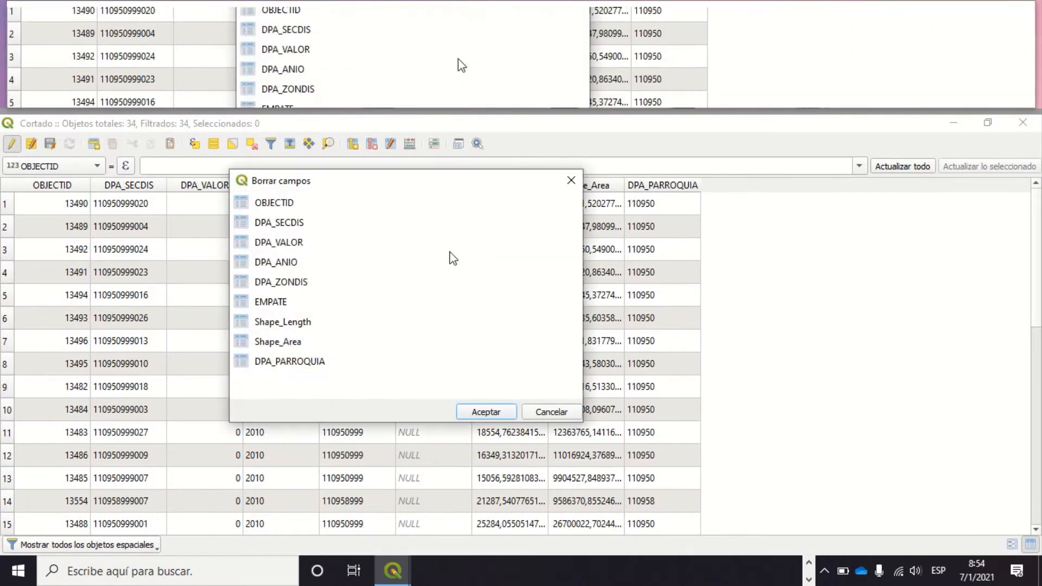
pyautogui.click(287, 243)
pyautogui.click(488, 412)
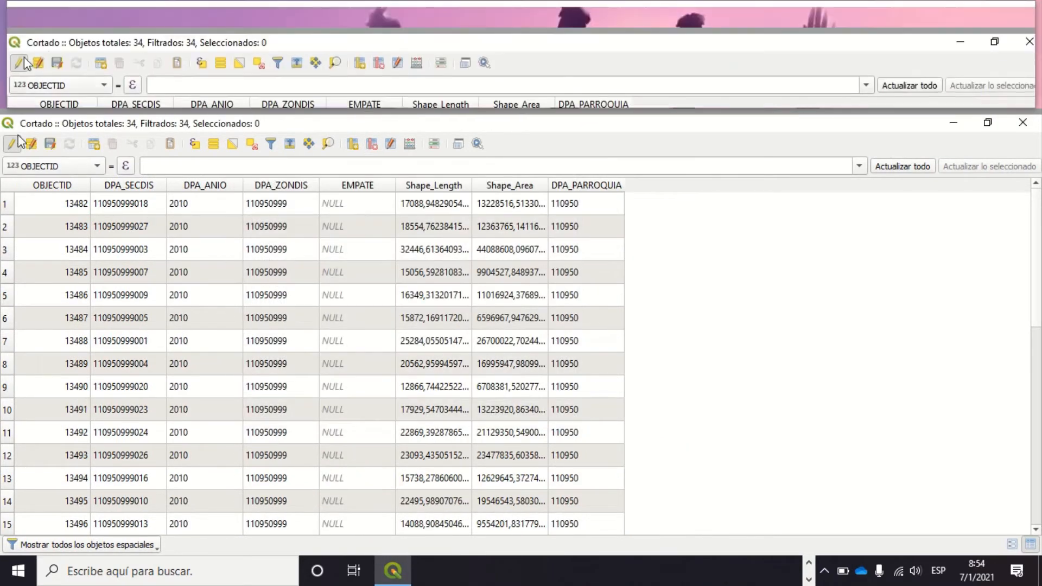
pyautogui.click(15, 142)
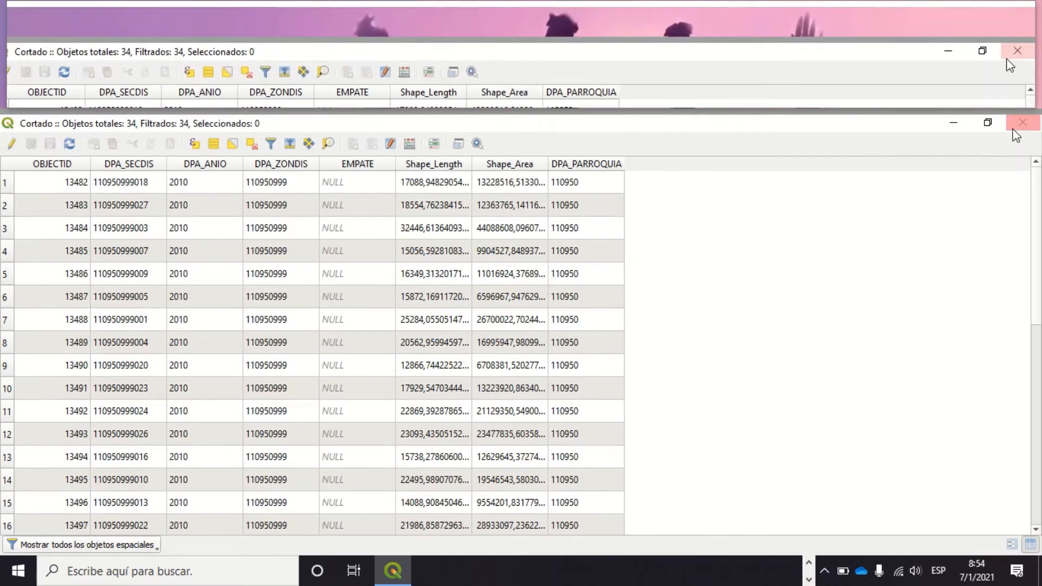
pyautogui.click(1023, 123)
# Step: Start the Unir capas vectoriales tool with both Cortado layers as its input layers
pyautogui.click(928, 525)
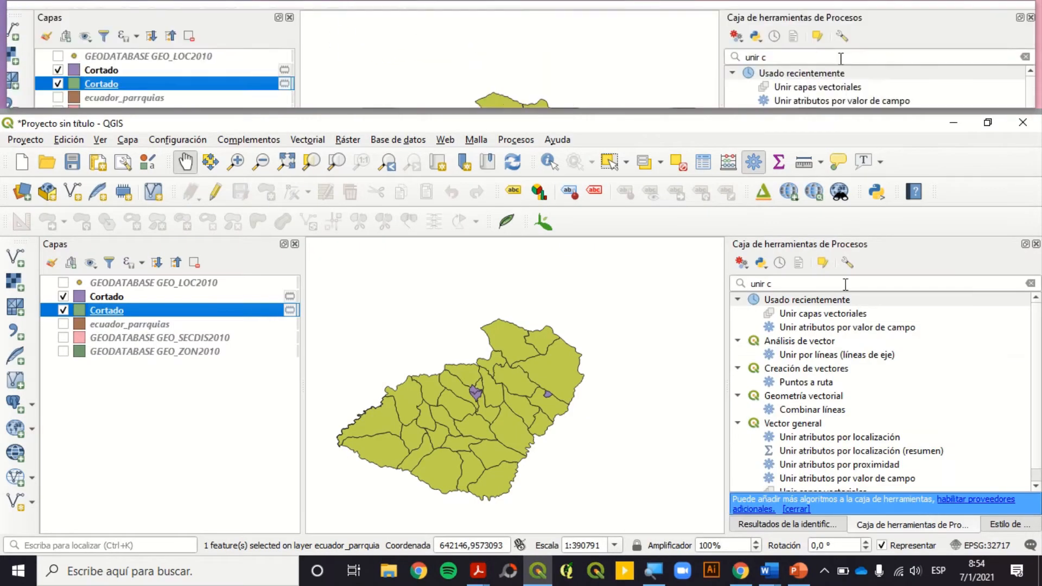
pyautogui.doubleClick(828, 320)
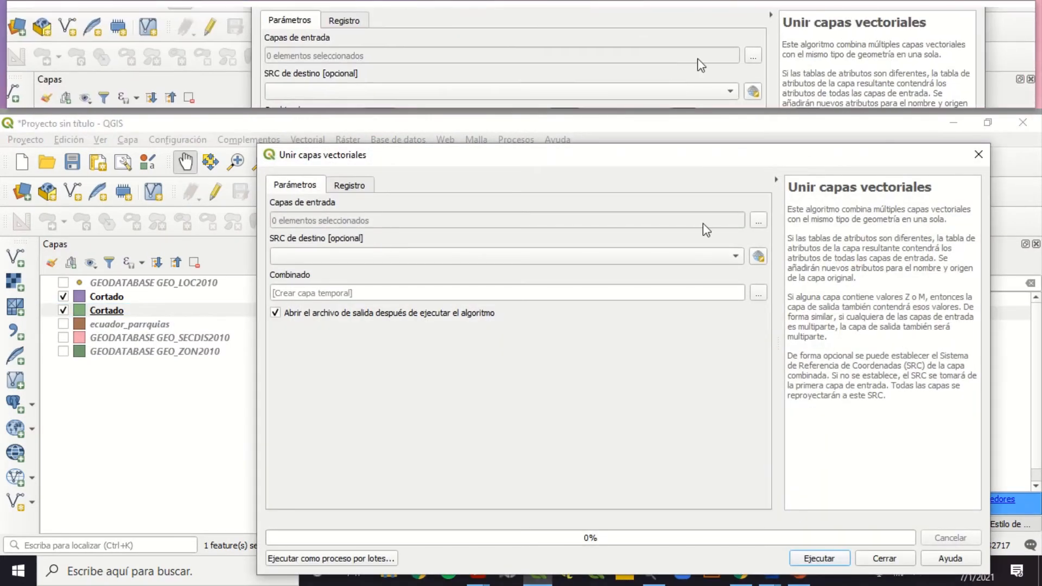
pyautogui.click(760, 221)
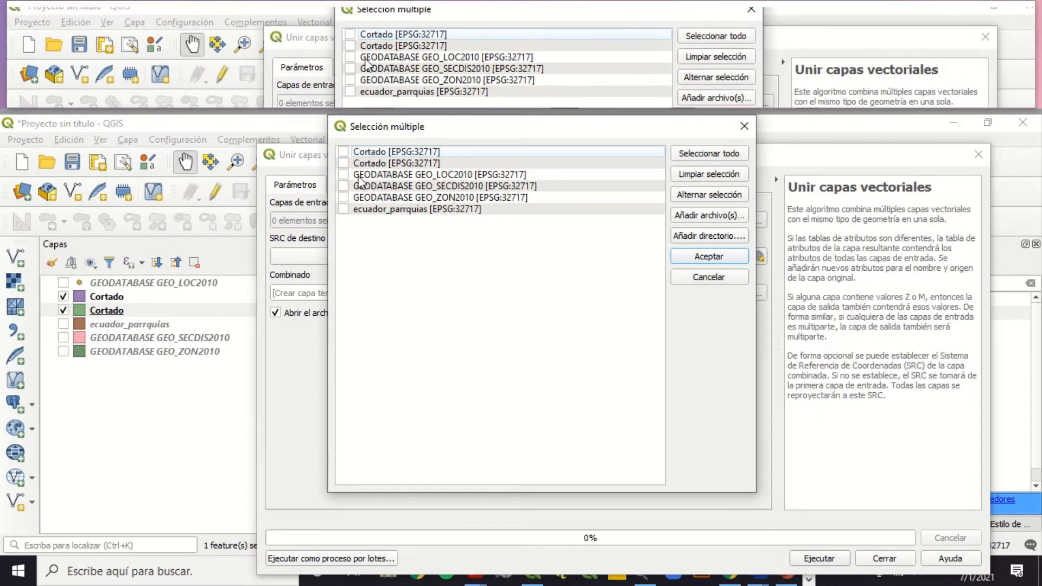
pyautogui.click(343, 152)
pyautogui.click(343, 163)
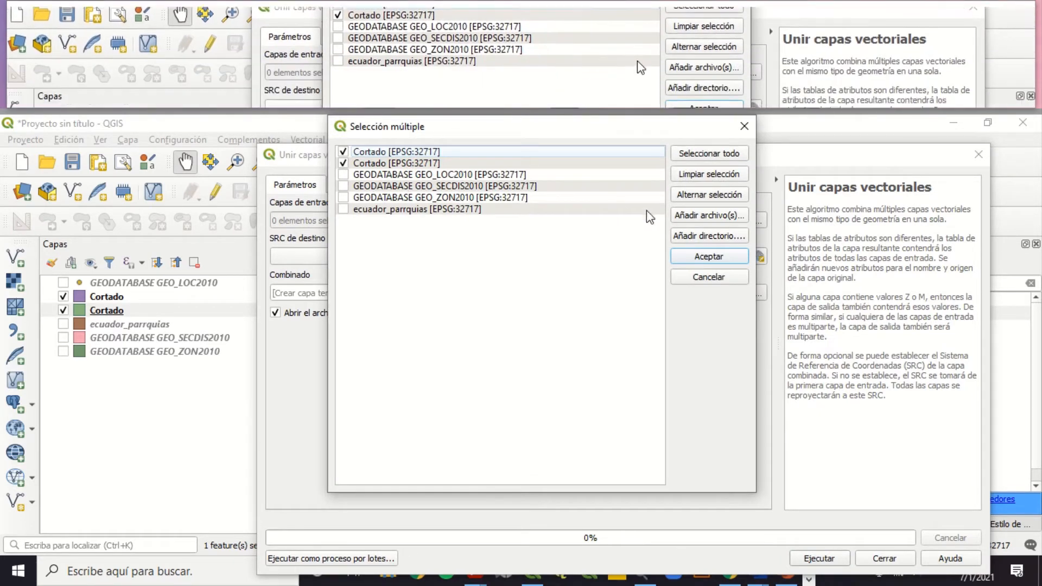
pyautogui.click(717, 257)
# Step: Run the merge into a temporary layer with EPSG:32717 as target CRS, and hide the two Cortado layers
pyautogui.click(443, 257)
pyautogui.click(326, 270)
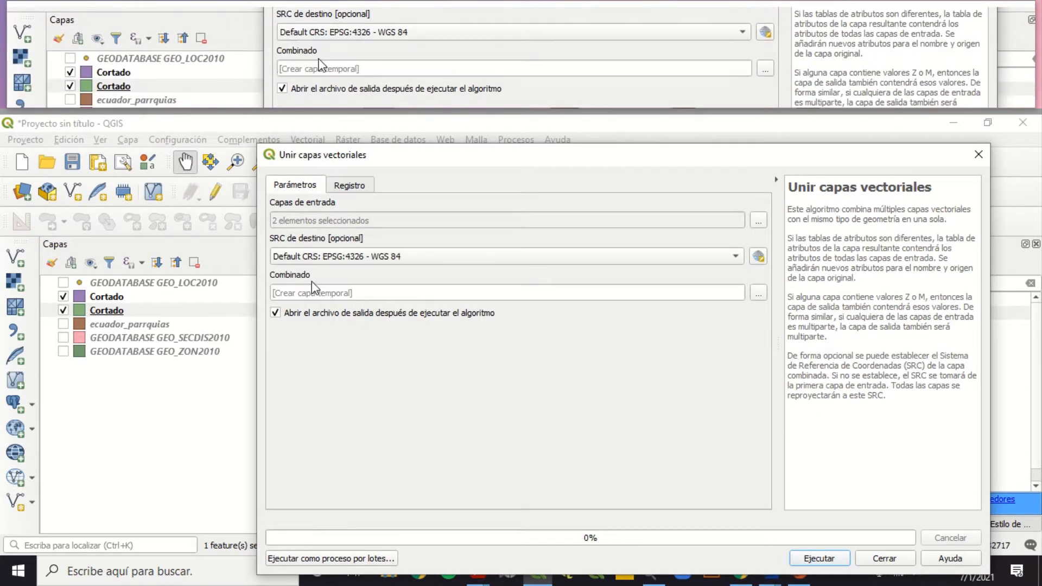
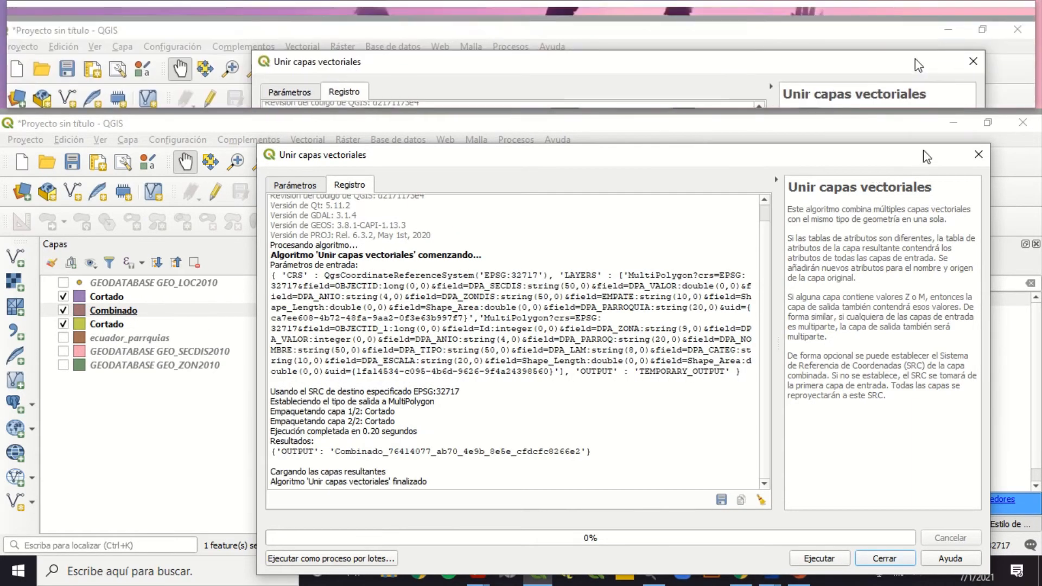
pyautogui.click(979, 154)
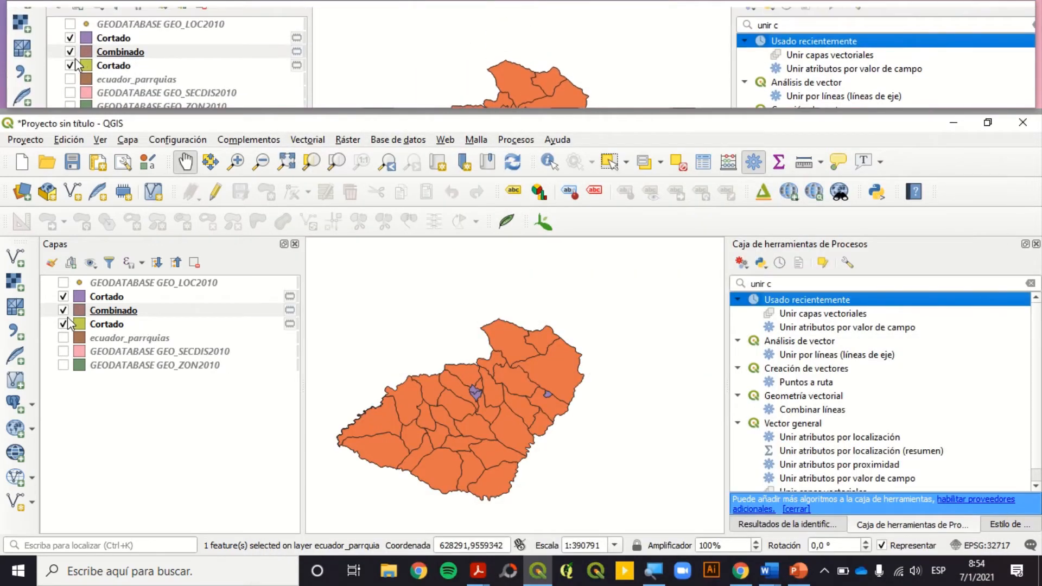
pyautogui.click(64, 297)
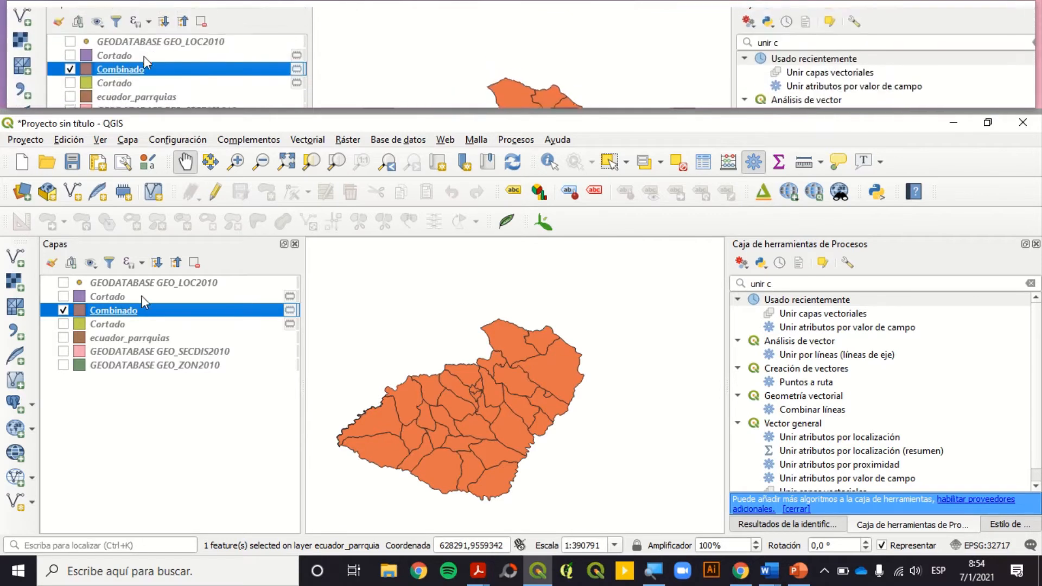
# Step: Begin a vector join on the Combinado layer using GEODATABASE GEO_LOC2010 with DPA_SECDIS as the join field
pyautogui.rightClick(139, 310)
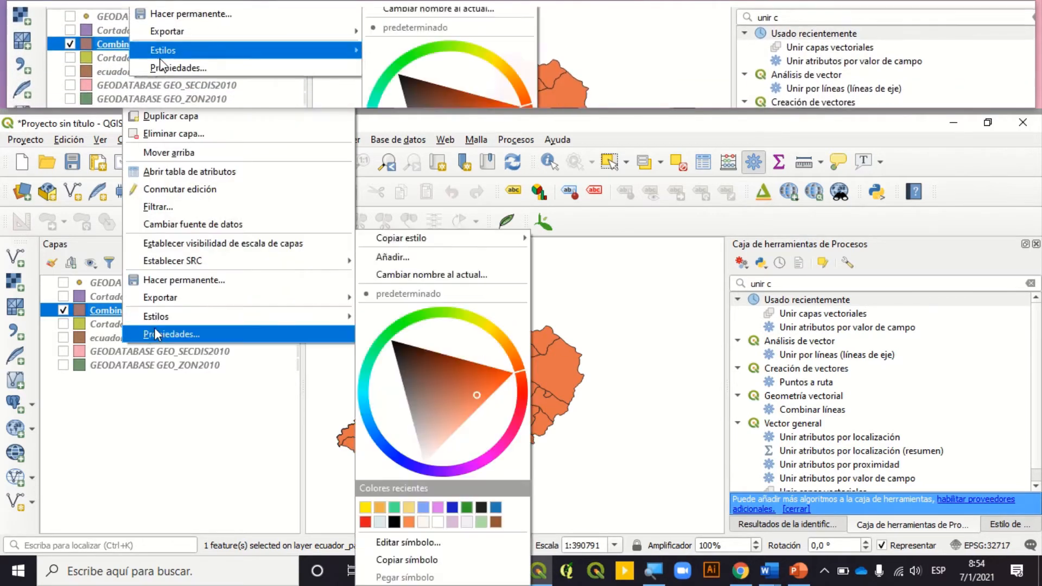
pyautogui.click(160, 335)
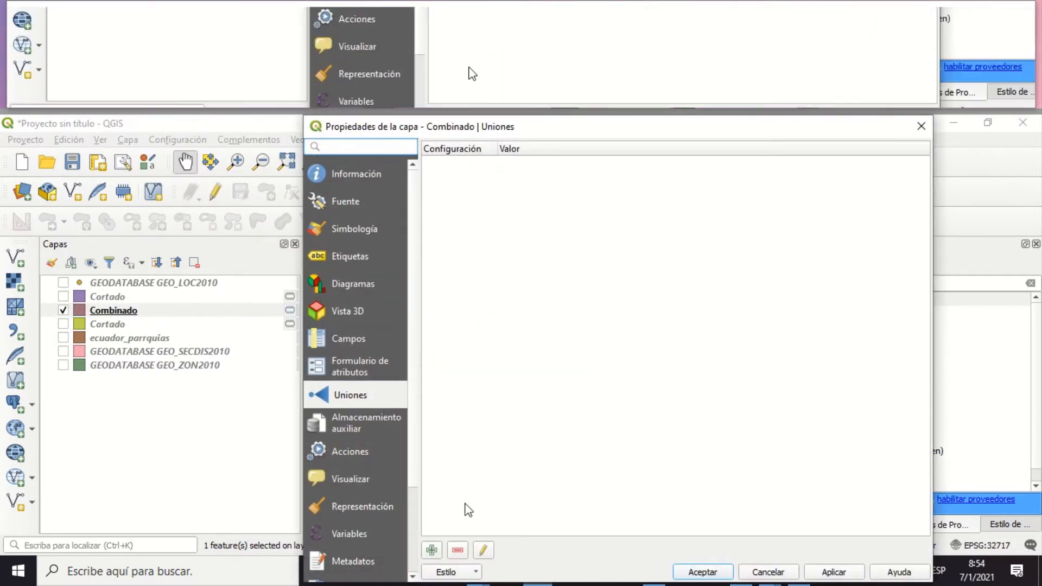
pyautogui.click(432, 550)
pyautogui.click(547, 169)
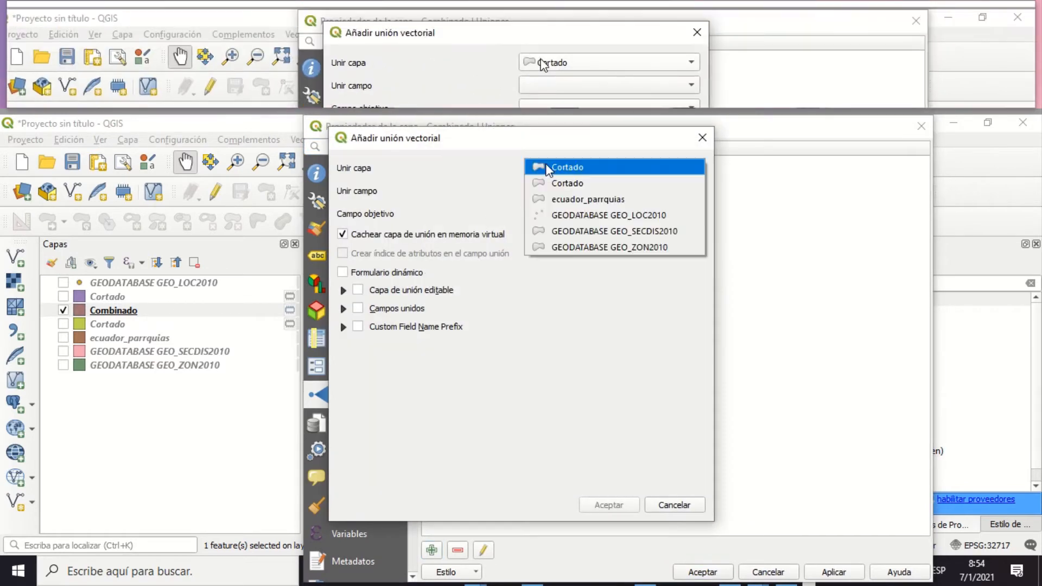
pyautogui.click(570, 215)
pyautogui.click(570, 191)
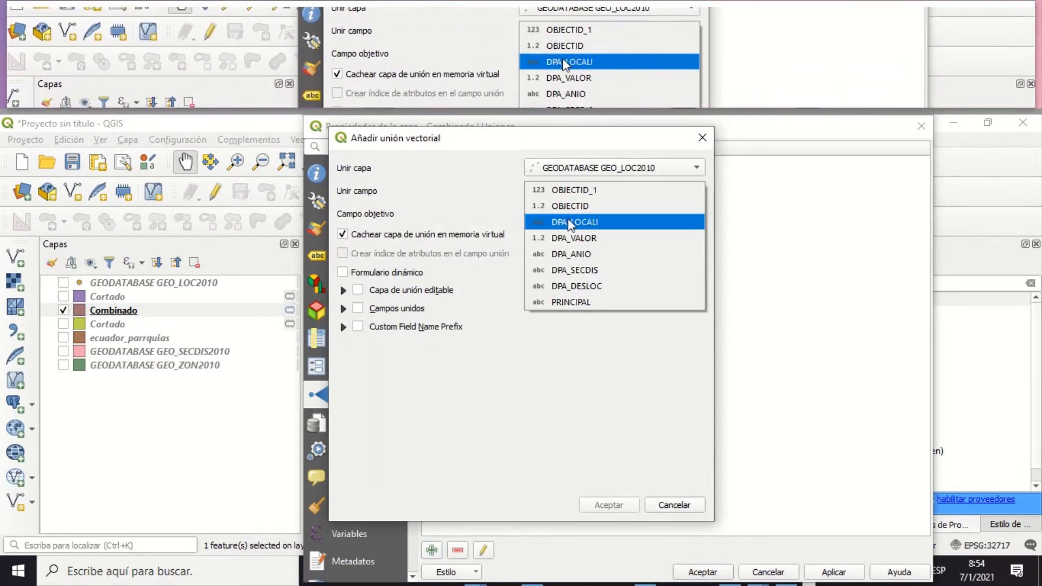
pyautogui.click(575, 270)
# Step: Set DPA_SECDIS as the target field, limit the joined fields to DPA_DESLOC, and apply the join
pyautogui.click(570, 214)
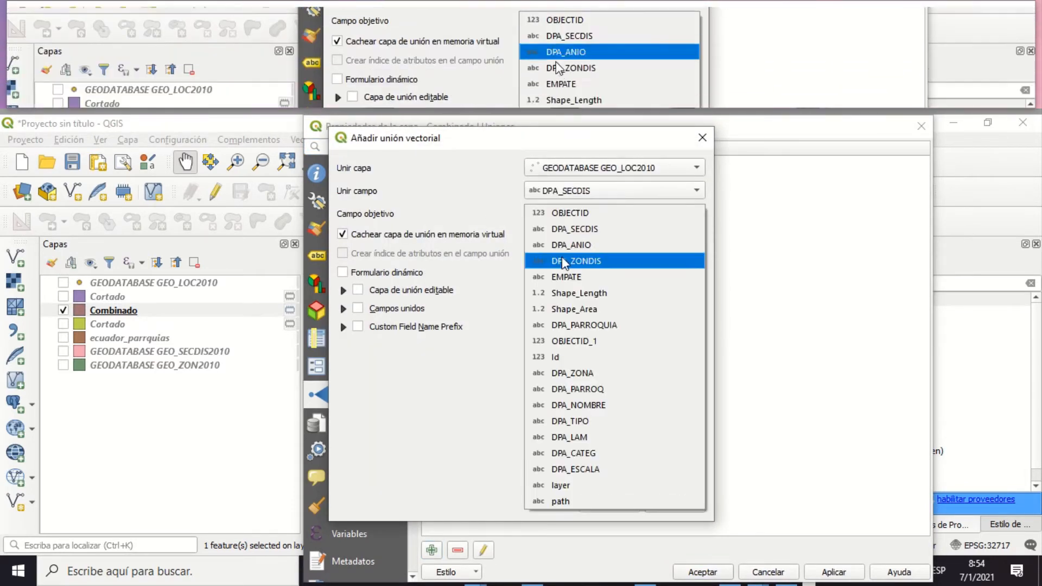
pyautogui.click(565, 229)
pyautogui.click(358, 309)
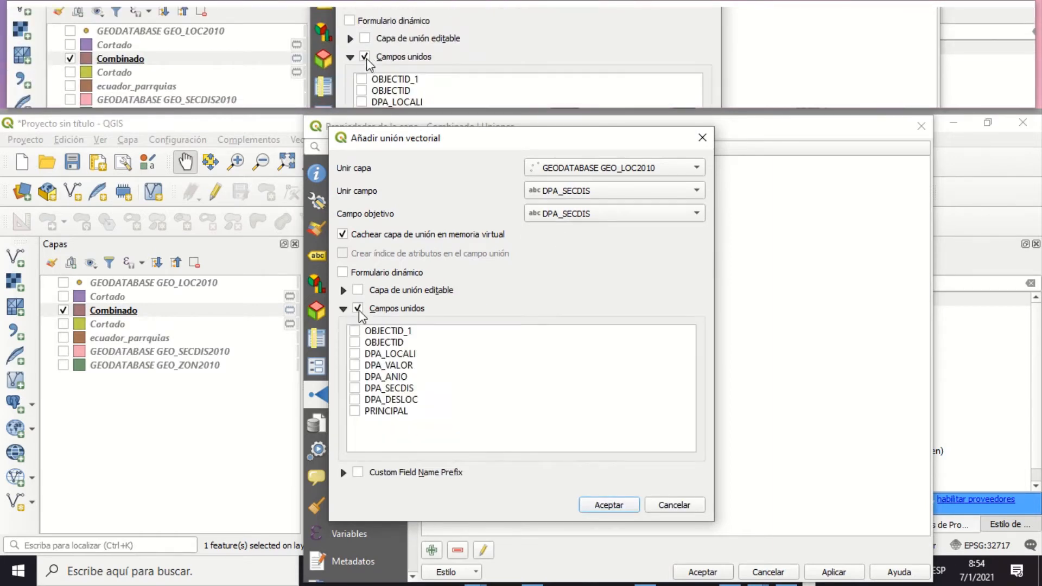
pyautogui.click(609, 504)
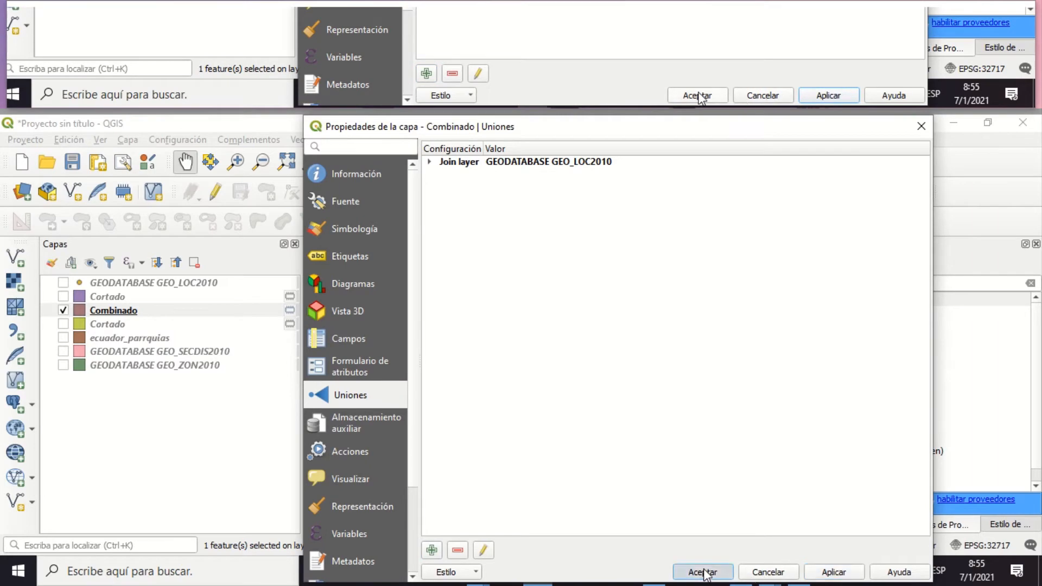
pyautogui.click(703, 573)
# Step: Open Combinado's attribute table for editing, sort it by DPA_NOMBRE and widen that column slightly
pyautogui.press('F6')
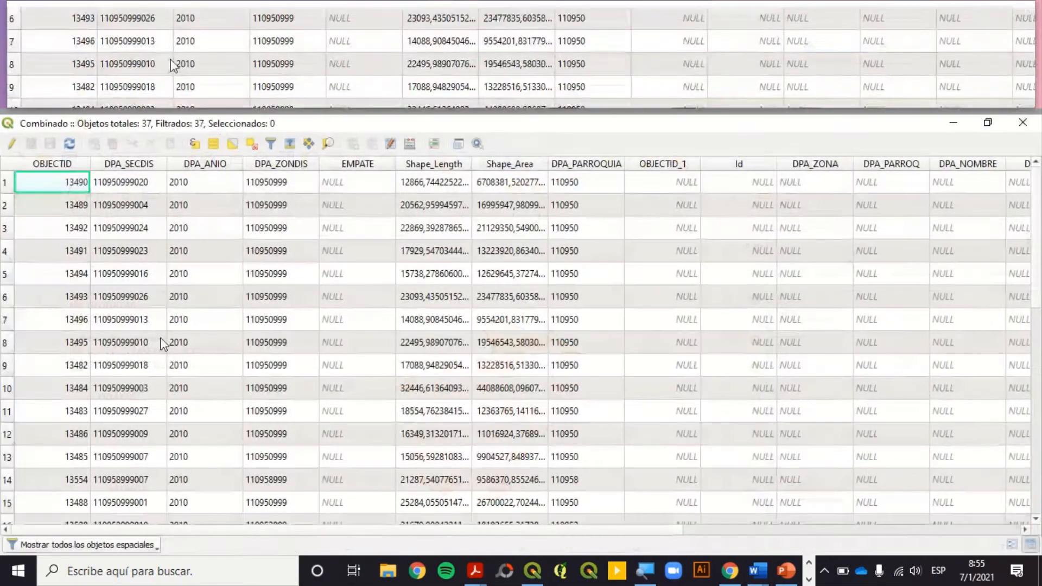
pyautogui.click(11, 143)
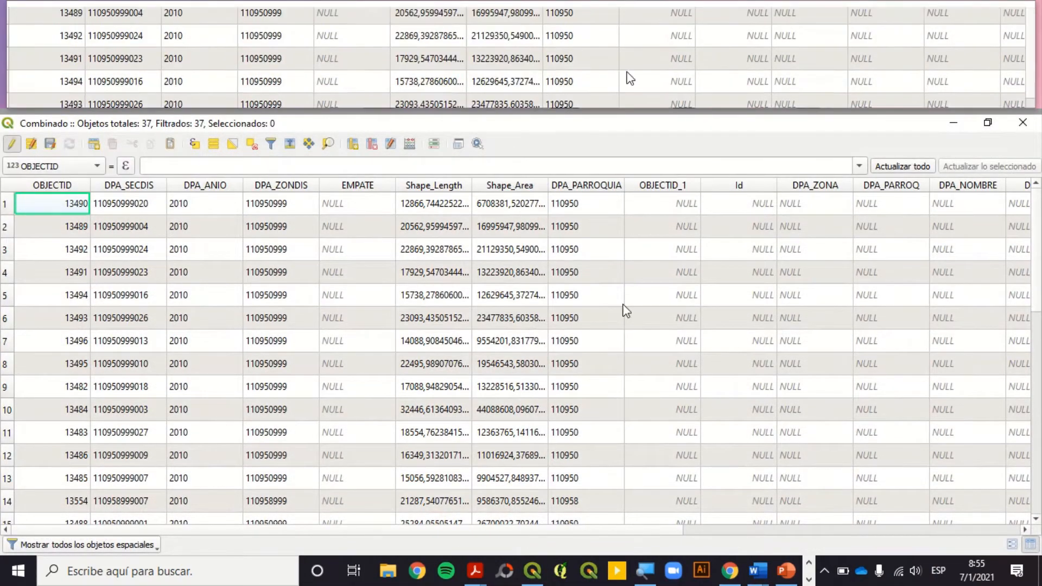
pyautogui.moveTo(534, 530); pyautogui.dragTo(948, 507)
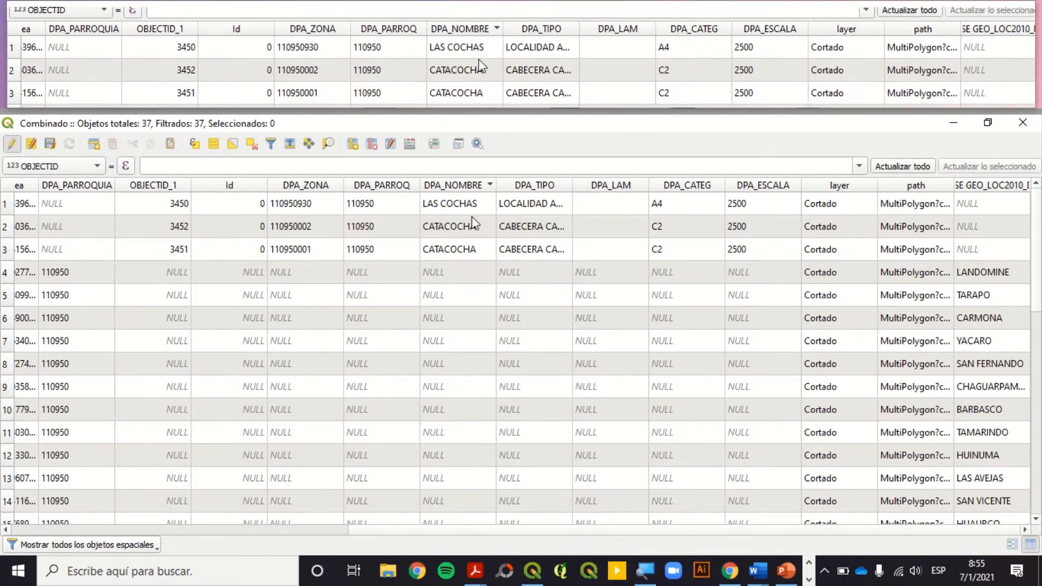
pyautogui.moveTo(495, 185); pyautogui.dragTo(516, 185)
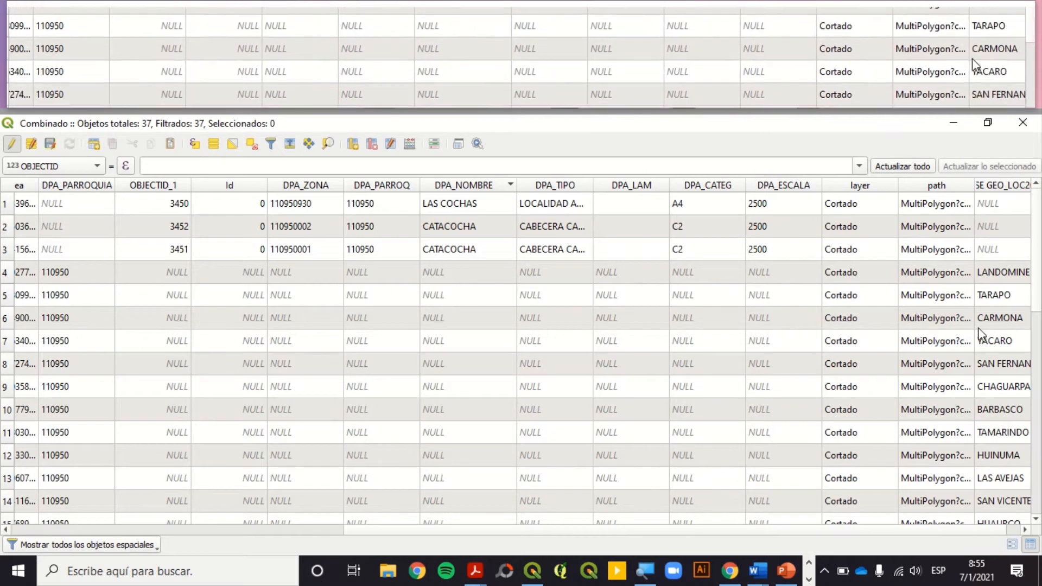
# Step: Select every record whose DPA_NOMBRE is NULL by selecting the three named records and inverting the selection
pyautogui.click(70, 166)
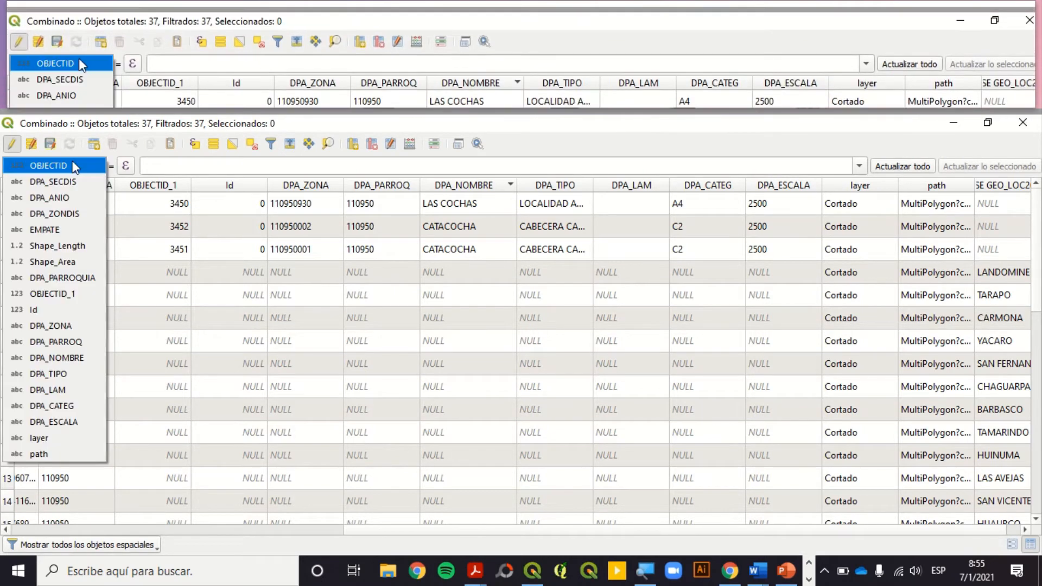
pyautogui.click(194, 205)
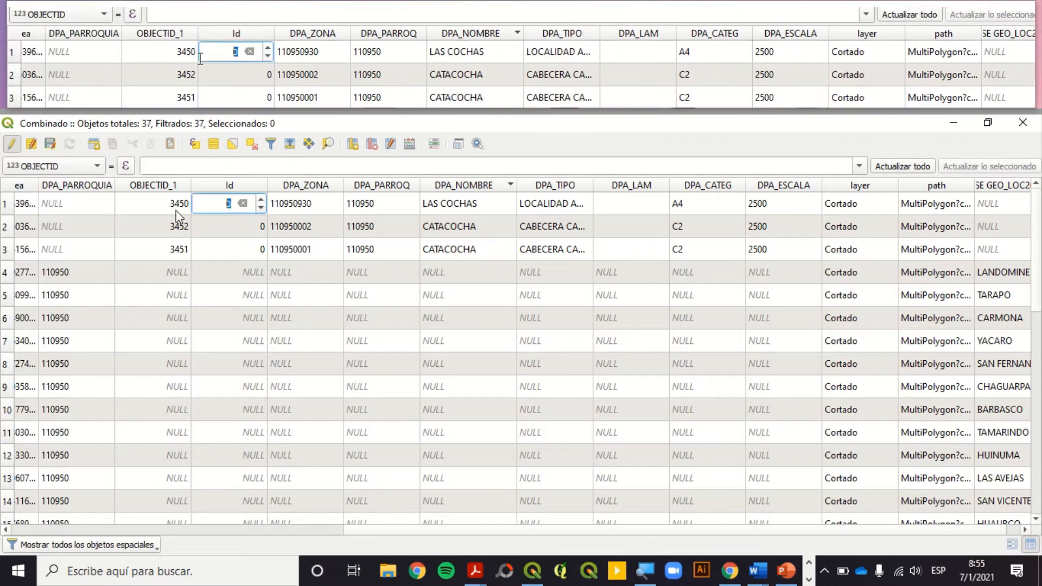
pyautogui.click(4, 207)
pyautogui.keyDown('shift'); pyautogui.click(5, 250); pyautogui.keyUp('shift')
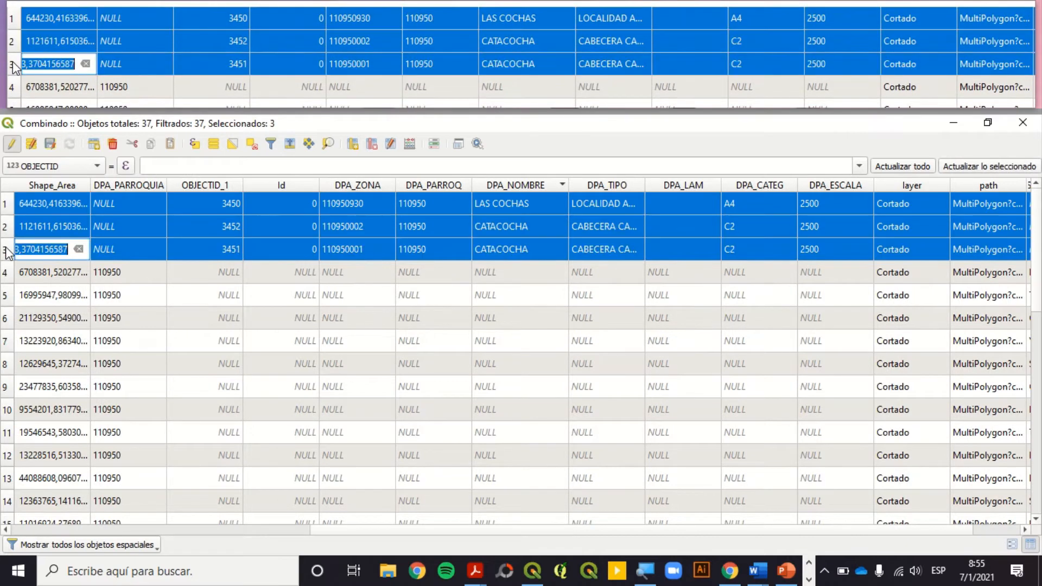
pyautogui.click(235, 144)
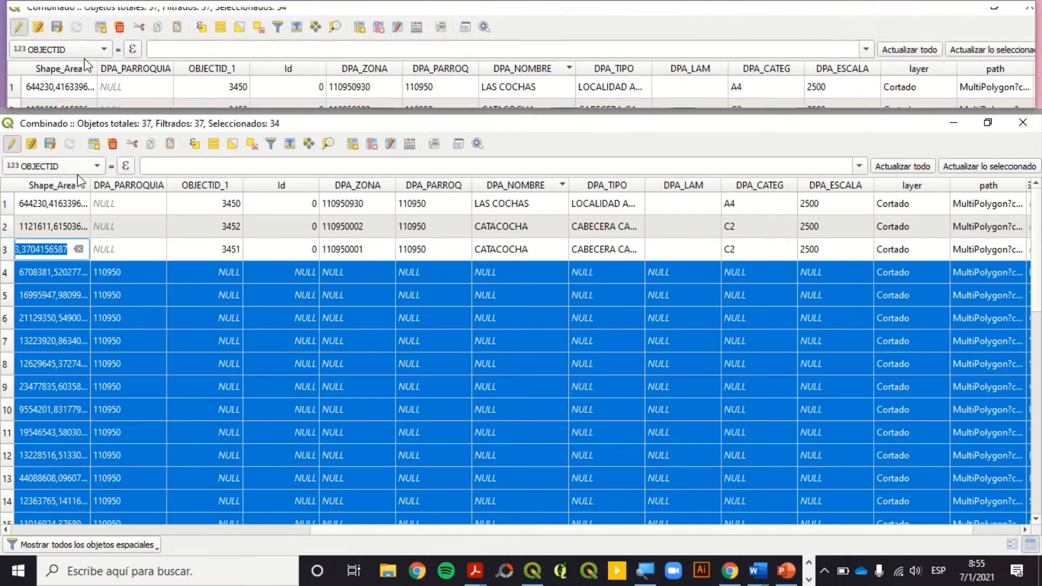
# Step: Fill DPA_NOMBRE for only the selected records with the values of GEODATABASE GEO_LOC2010_DPA_DESLOC and check the filled column
pyautogui.click(65, 166)
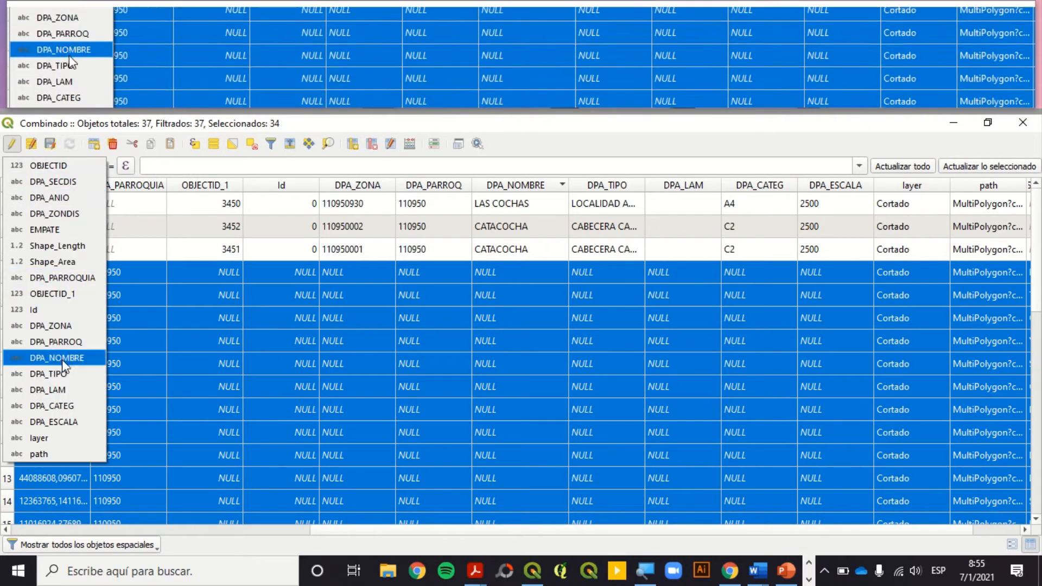
pyautogui.click(61, 358)
pyautogui.click(304, 166)
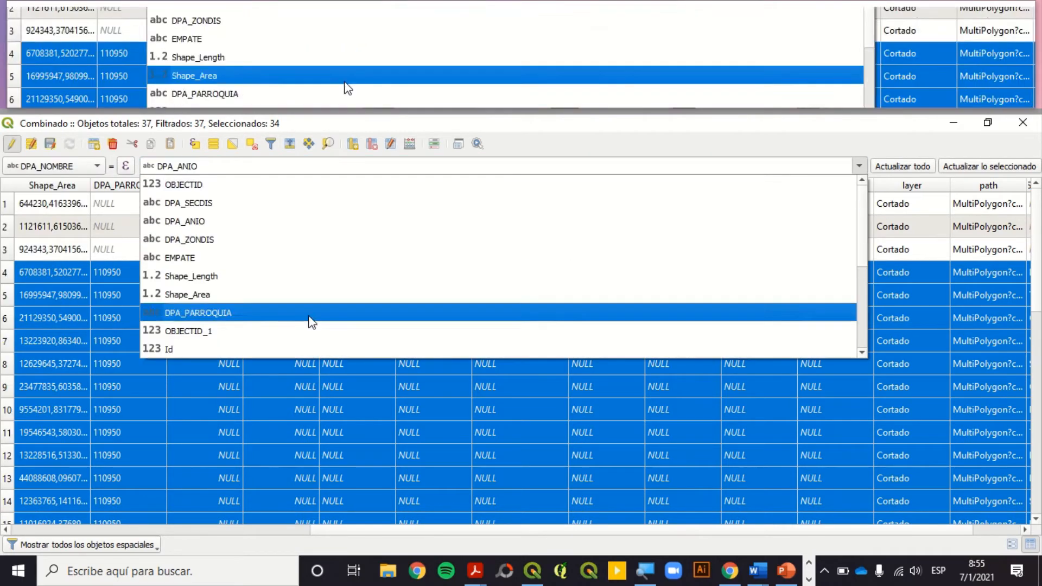
pyautogui.click(261, 349)
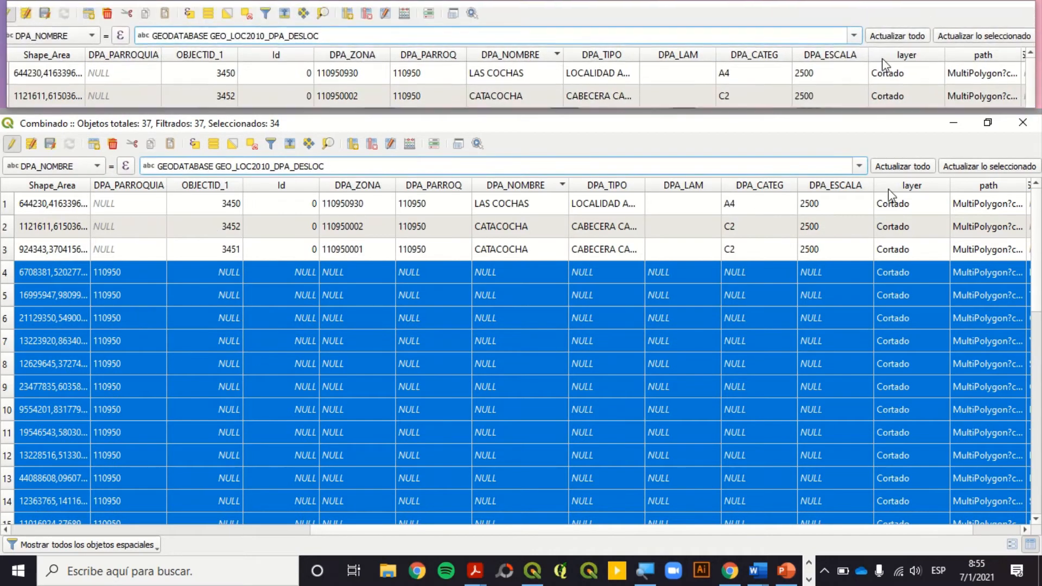
pyautogui.click(1003, 168)
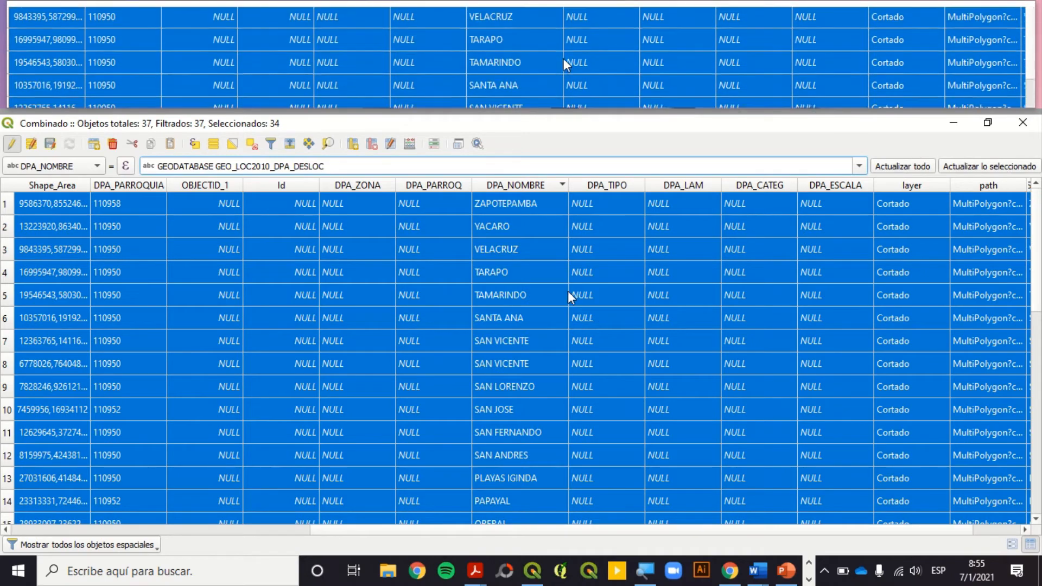
pyautogui.scroll(-7, 521, 326)
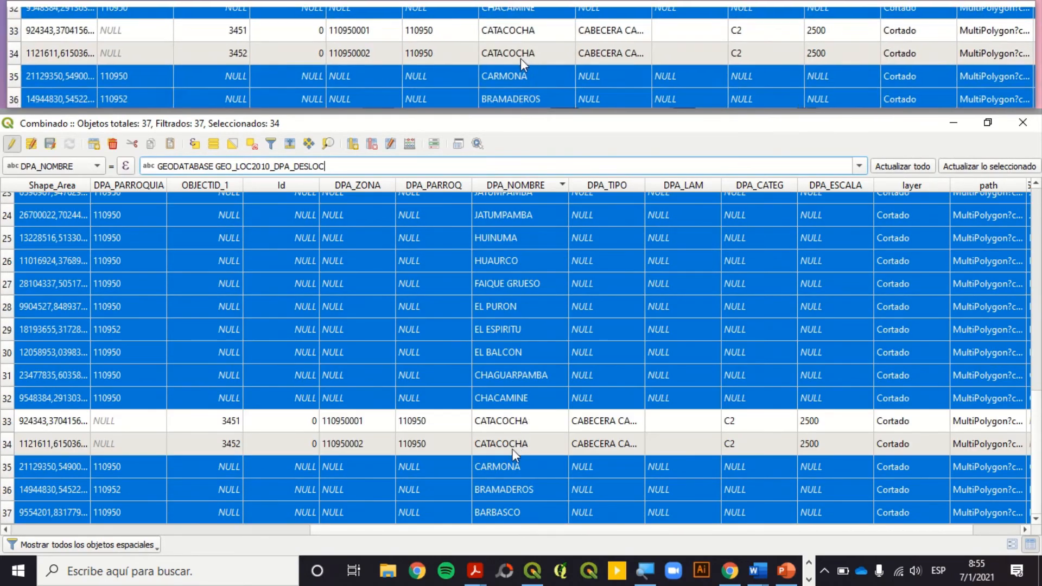
pyautogui.scroll(6, 28, 266)
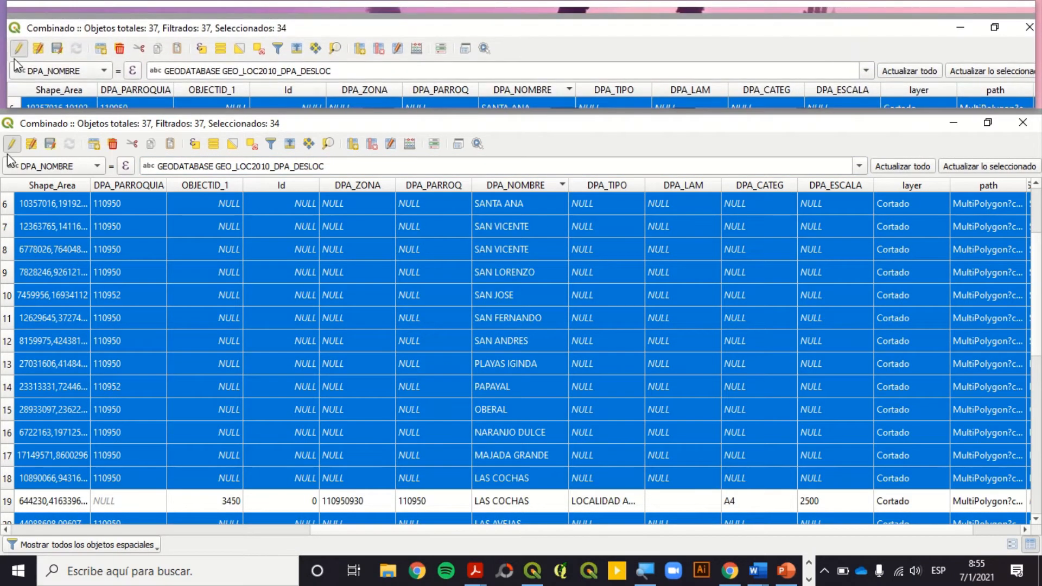
# Step: Stop editing Combinado, close its attribute table and clear the feature selection
pyautogui.click(10, 146)
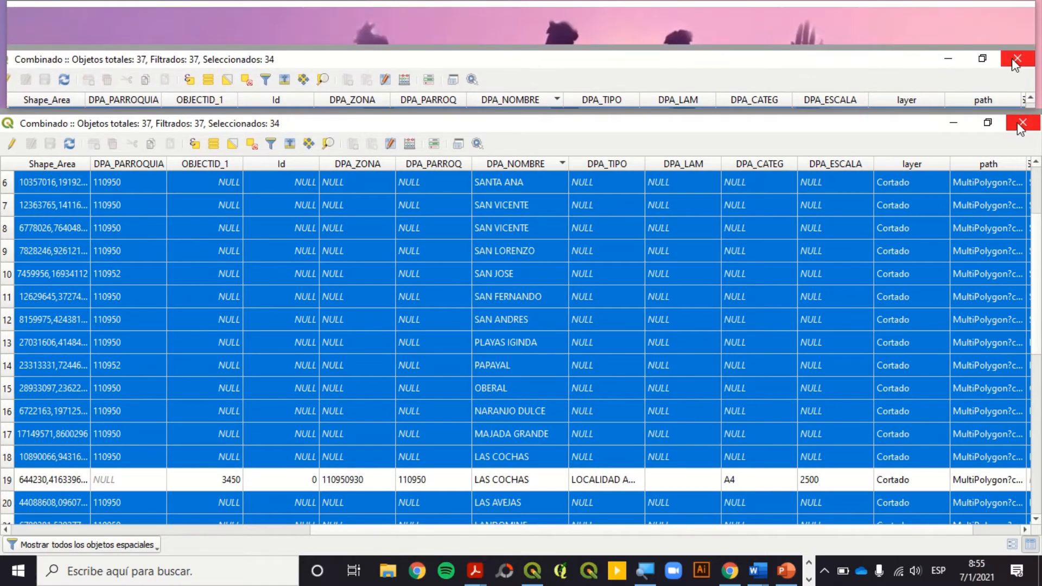
pyautogui.click(1021, 128)
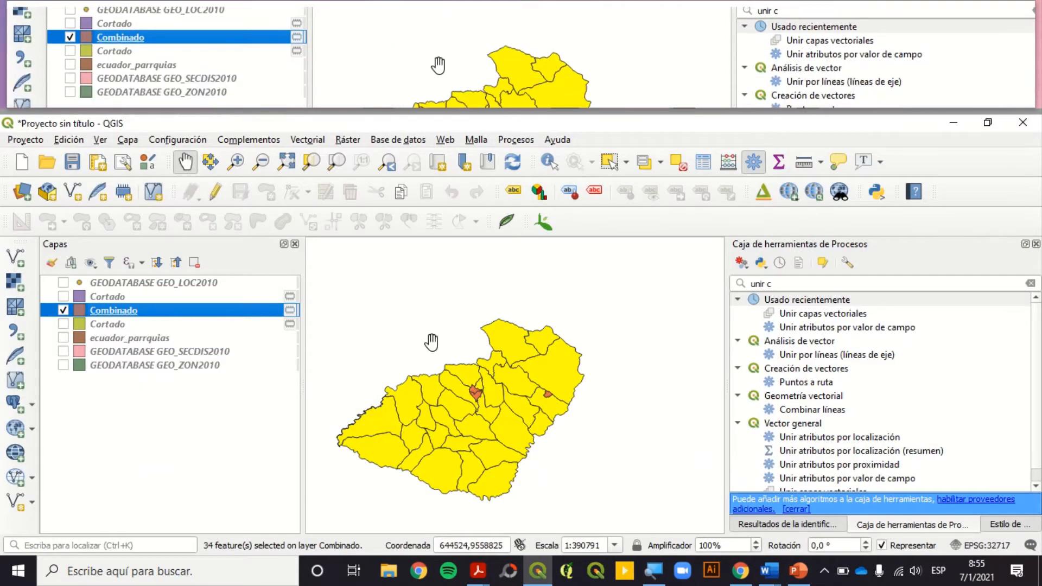
pyautogui.scroll(-1, 567, 323)
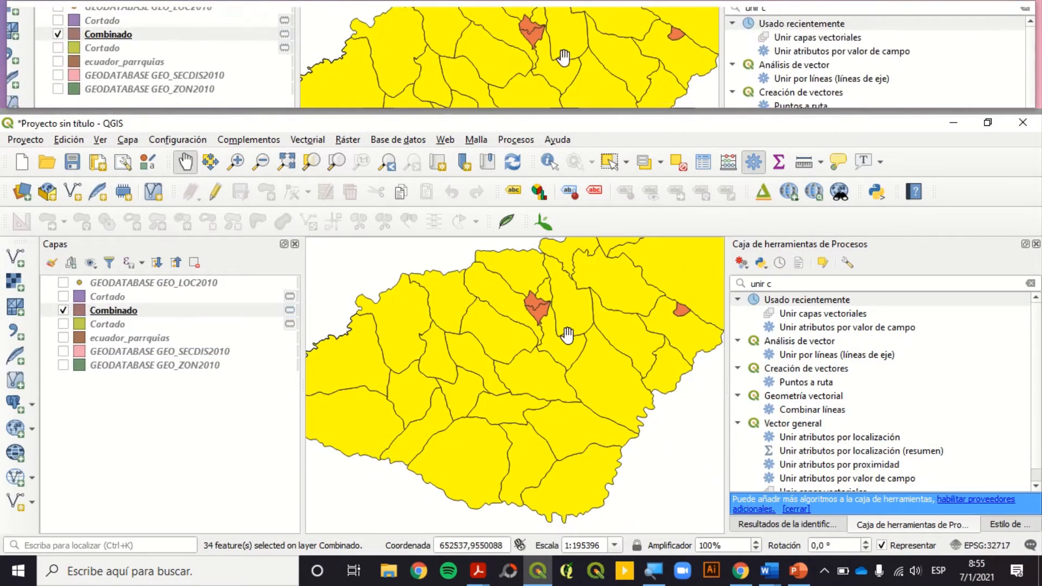
pyautogui.click(678, 163)
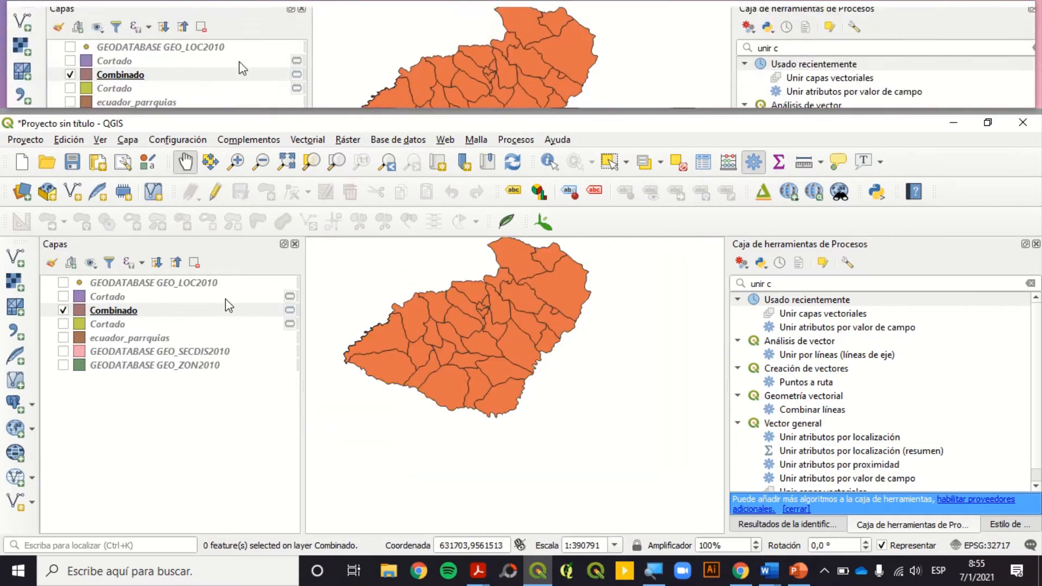
# Step: Set up a Dissolve of the Combinado layer with DPA_NOMBRE as the dissolve field
pyautogui.click(96, 313)
pyautogui.click(308, 142)
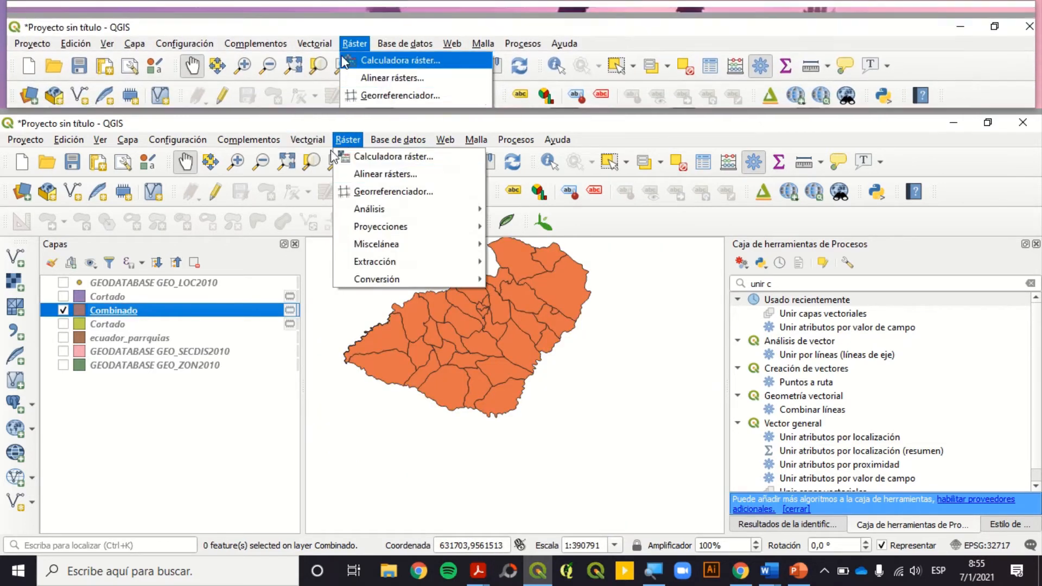
pyautogui.moveTo(352, 175)
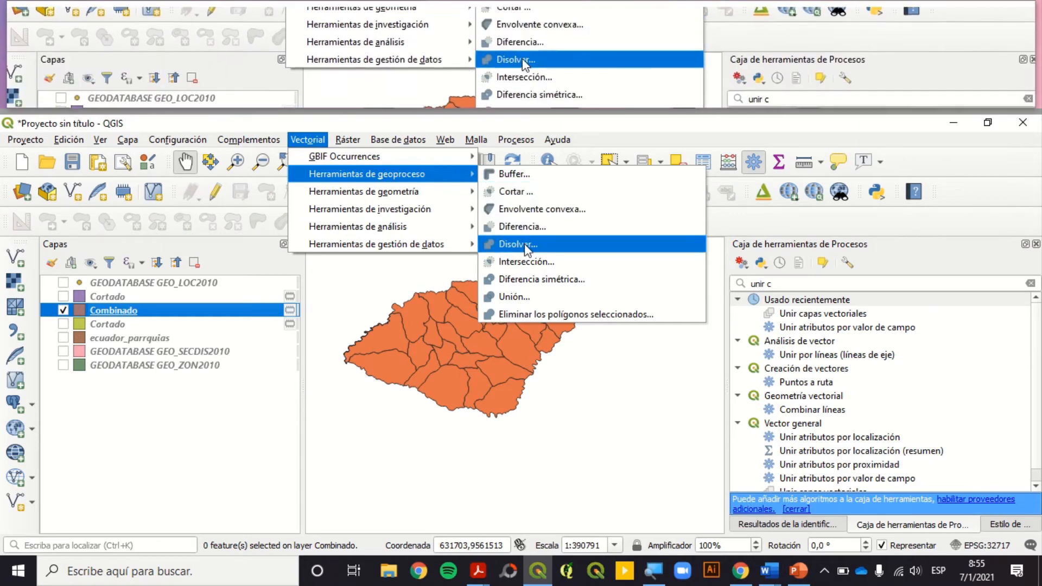
pyautogui.click(510, 244)
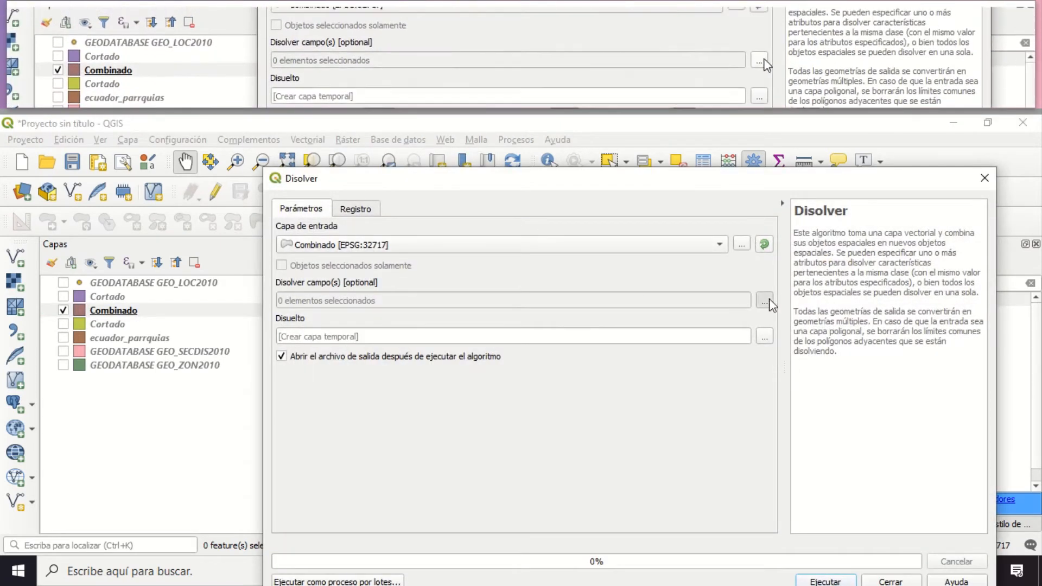
pyautogui.click(764, 301)
pyautogui.click(344, 289)
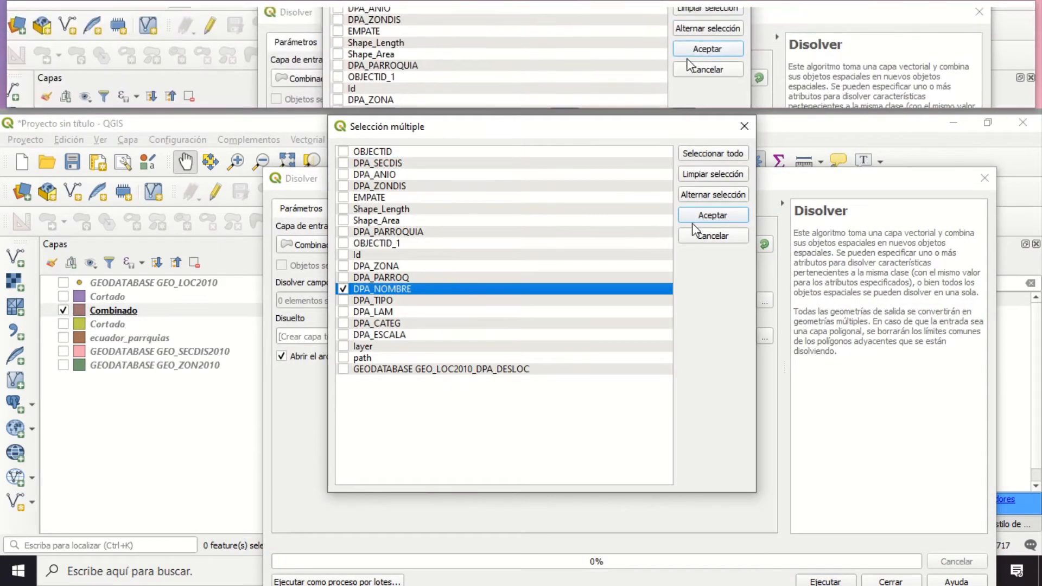
pyautogui.click(708, 216)
# Step: Run the dissolve into a temporary layer, close the dialog and view the result on the map
pyautogui.moveTo(764, 181); pyautogui.dragTo(733, 156)
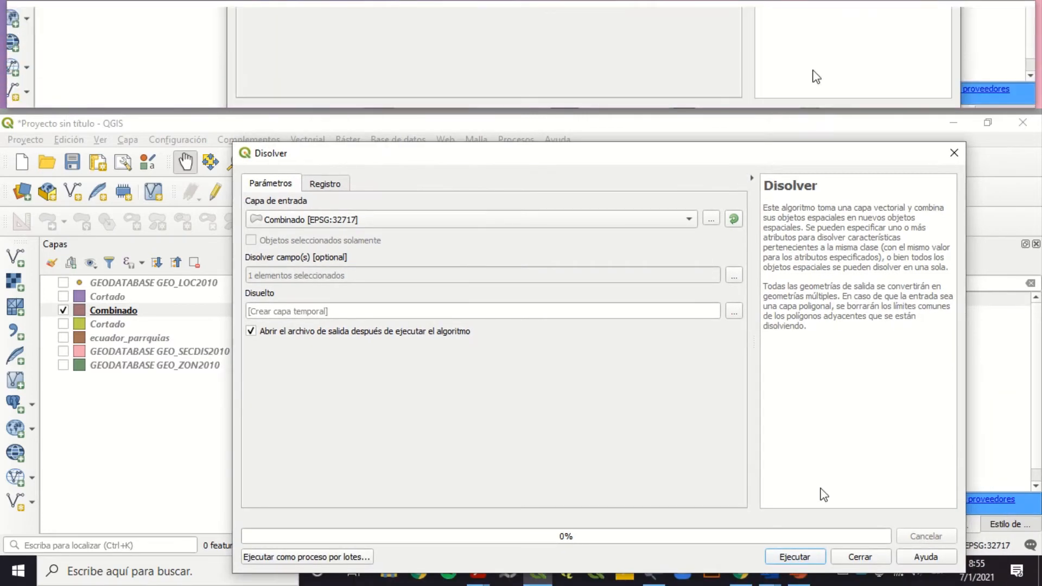
pyautogui.click(795, 556)
pyautogui.click(851, 559)
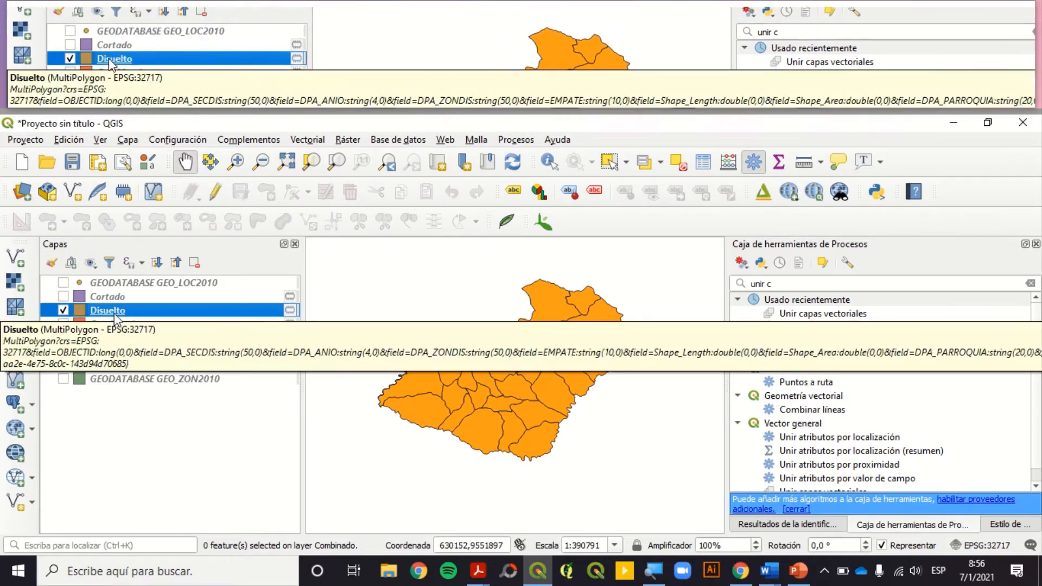
pyautogui.scroll(1, 540, 352)
pyautogui.scroll(-1, 539, 352)
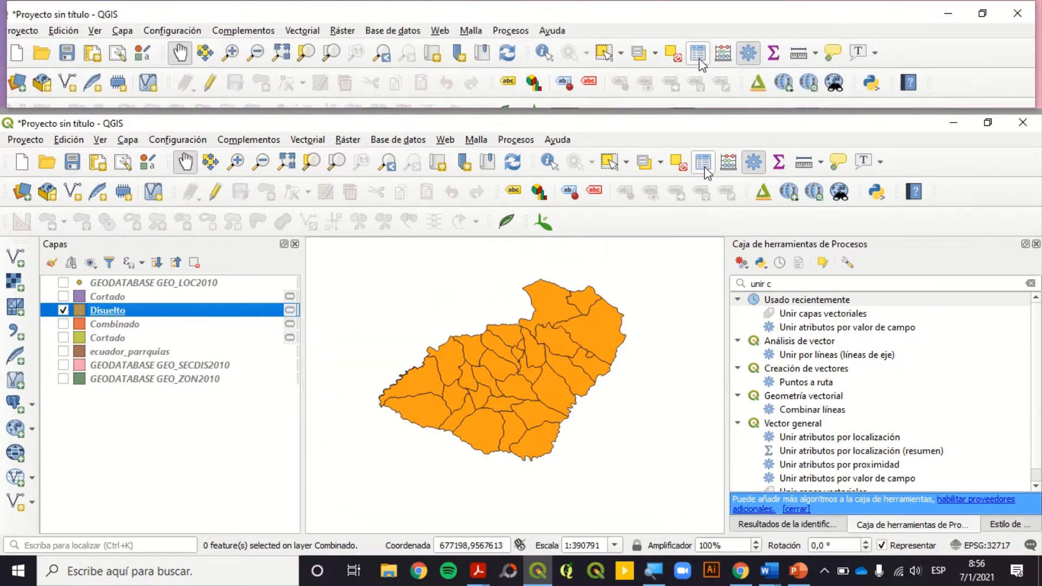
# Step: Sort the Disuelto attribute table by DPA_ZONDIS and select the CATACOCHA record to locate its polygon on the map
pyautogui.click(703, 161)
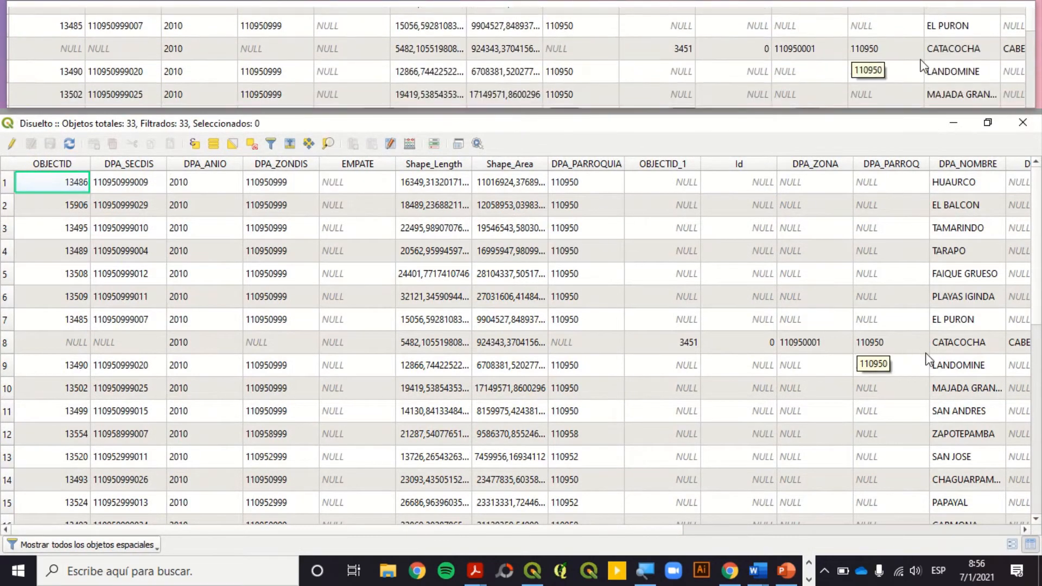
pyautogui.click(312, 164)
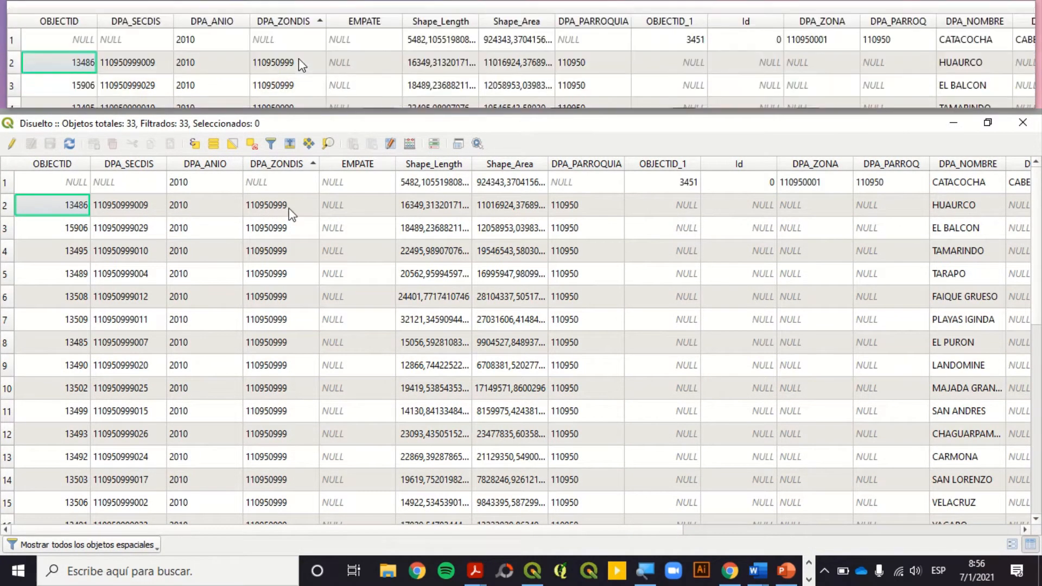
pyautogui.click(7, 184)
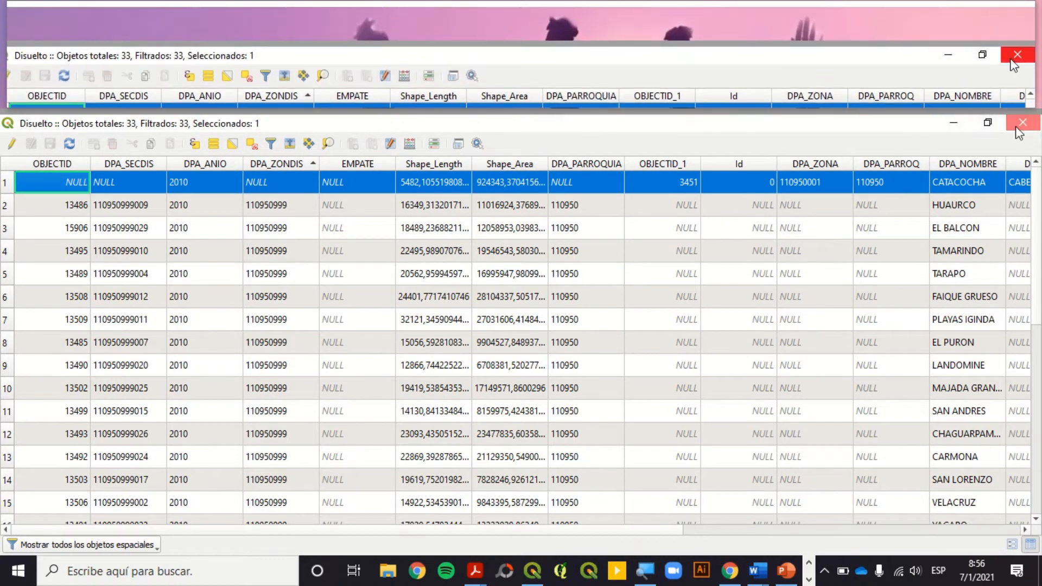
pyautogui.click(954, 123)
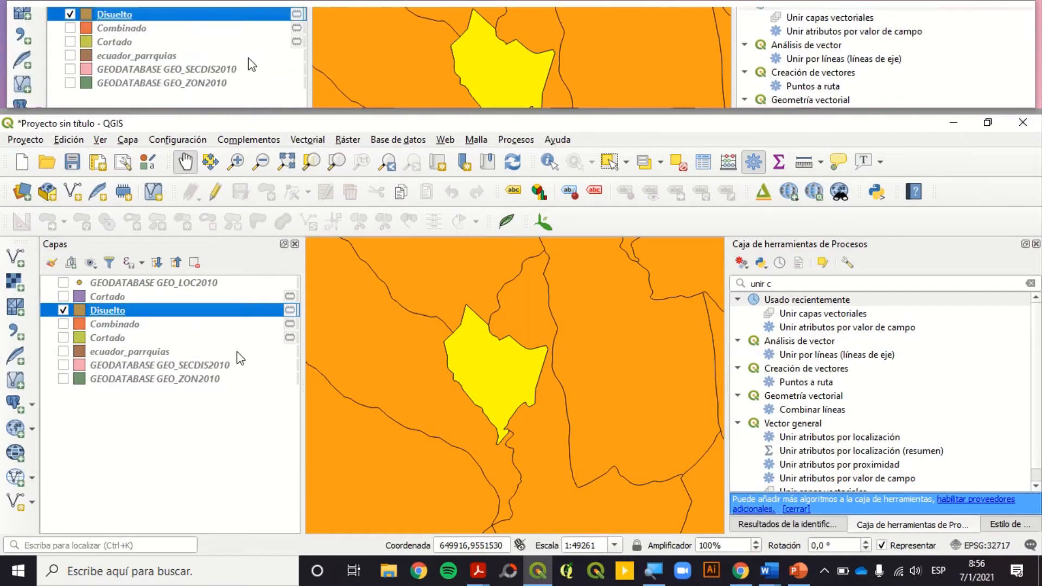
# Step: Reopen the Disuelto attribute table, review the codes and names of all its records, and close it
pyautogui.click(703, 162)
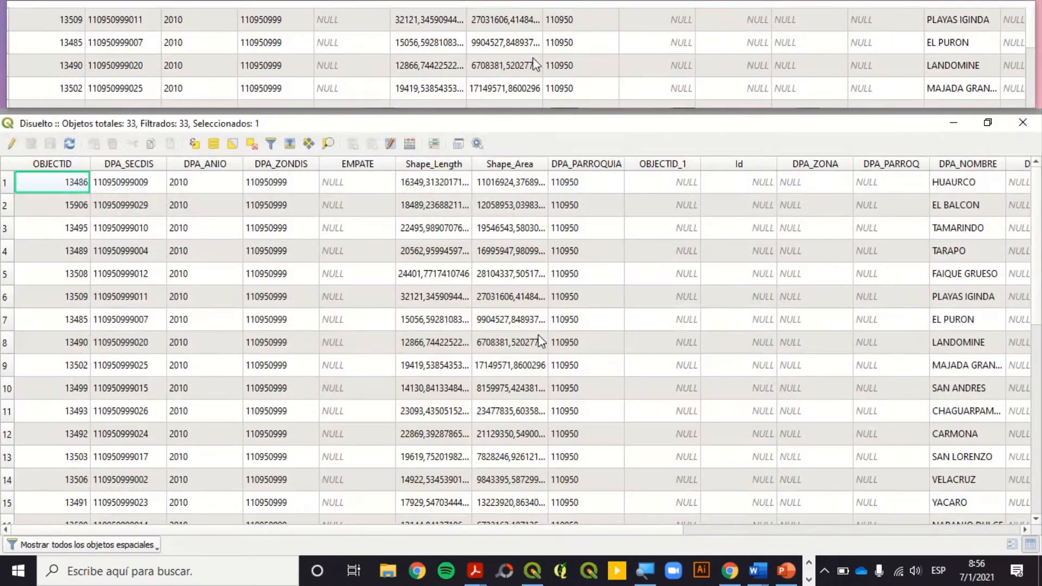
pyautogui.scroll(-5, 521, 320)
pyautogui.scroll(5, 284, 380)
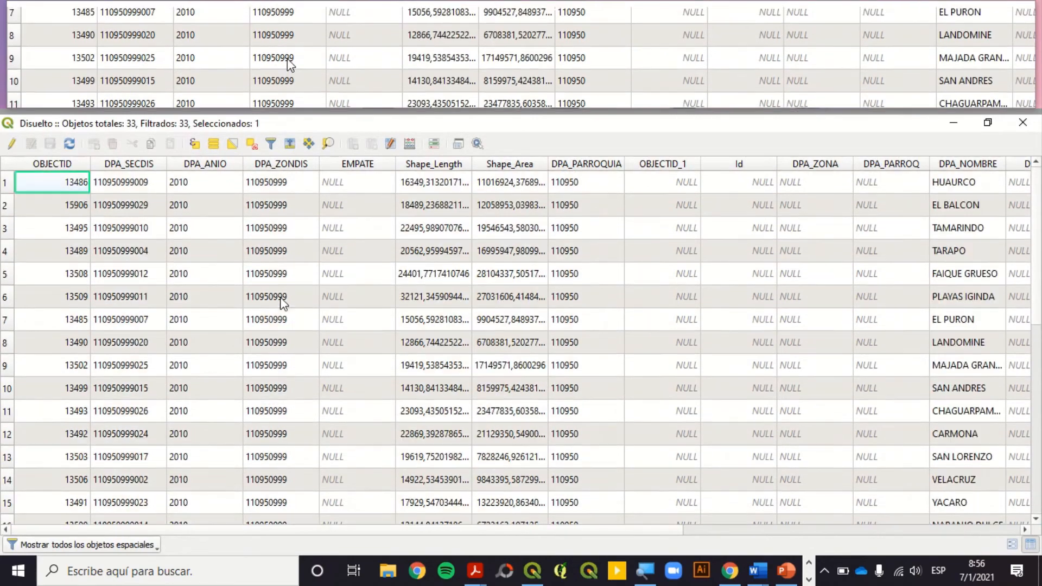
pyautogui.scroll(-4, 600, 326)
pyautogui.scroll(-3, 603, 373)
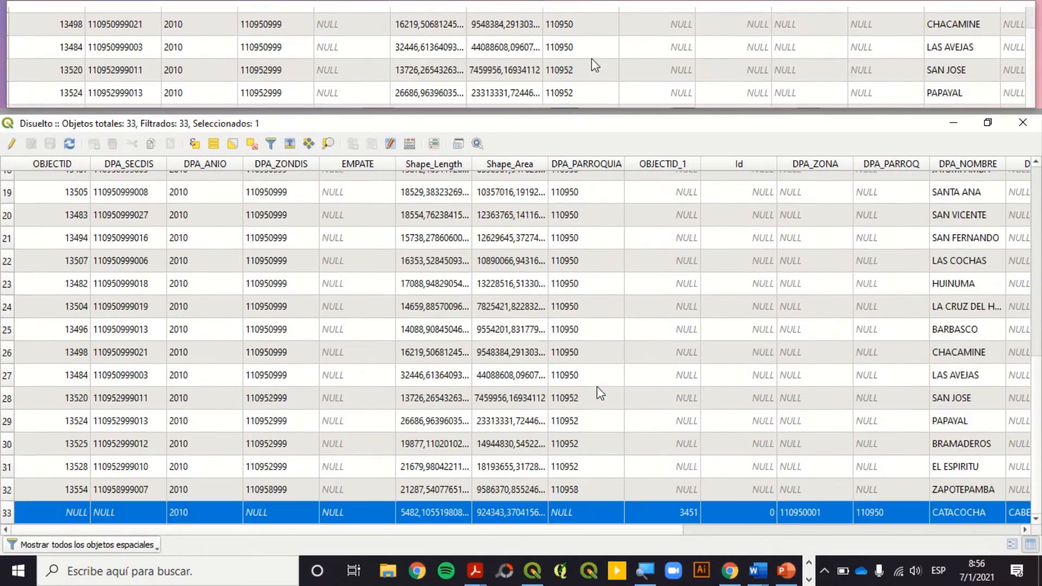
pyautogui.scroll(5, 129, 395)
pyautogui.scroll(1, 126, 395)
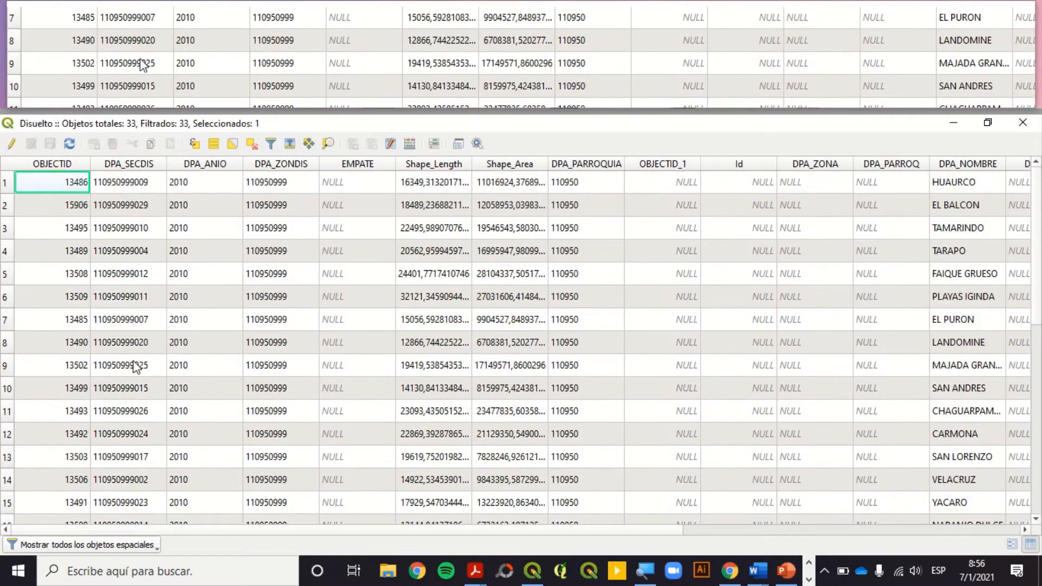
pyautogui.click(1022, 123)
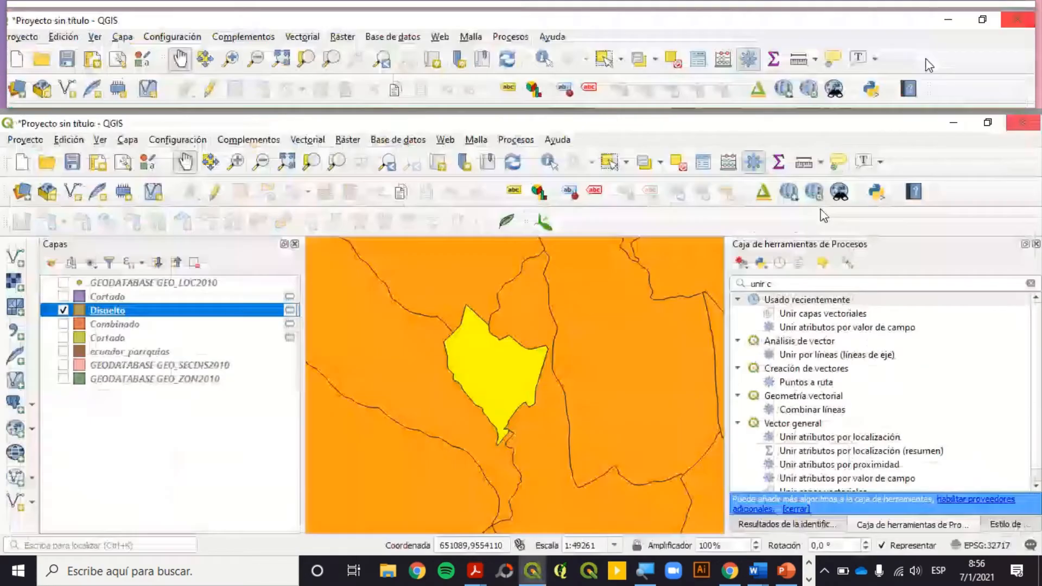
# Step: Identify the Disuelto feature at the doubled boundary line along the canton's western edge
pyautogui.scroll(-5, 530, 362)
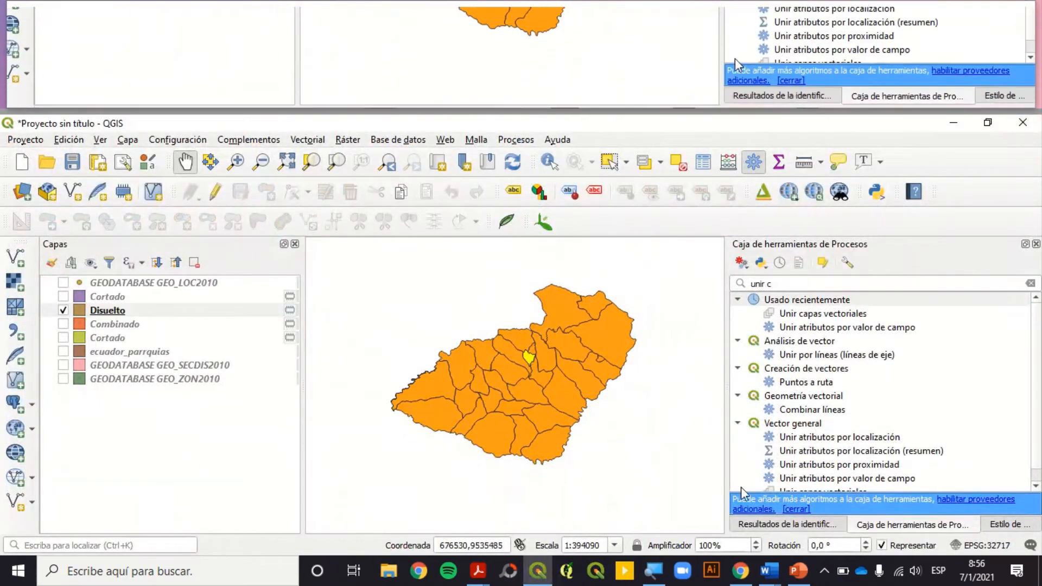
pyautogui.scroll(4, 402, 380)
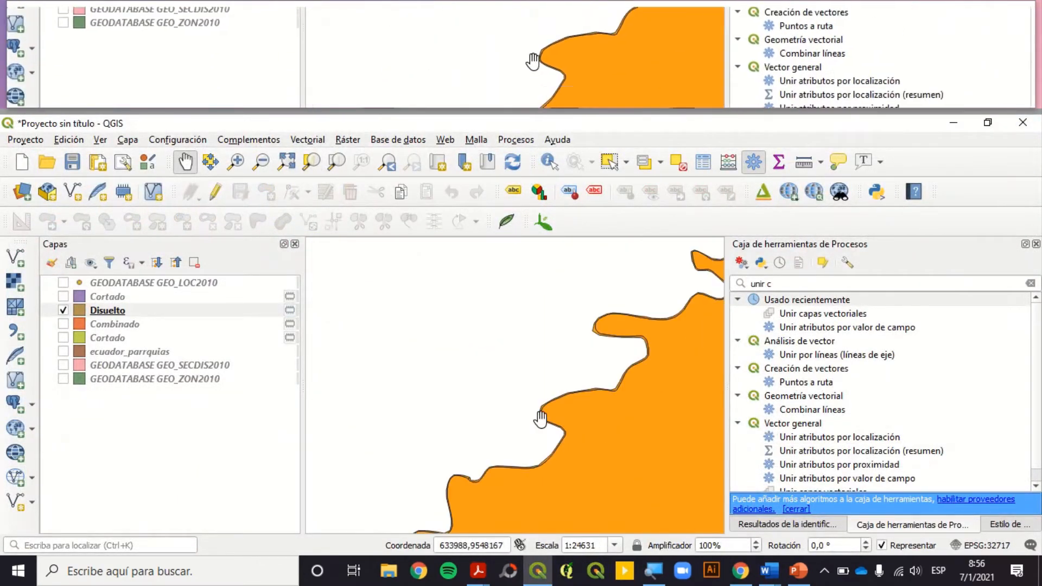
pyautogui.scroll(1, 542, 404)
pyautogui.scroll(1, 567, 386)
pyautogui.click(161, 318)
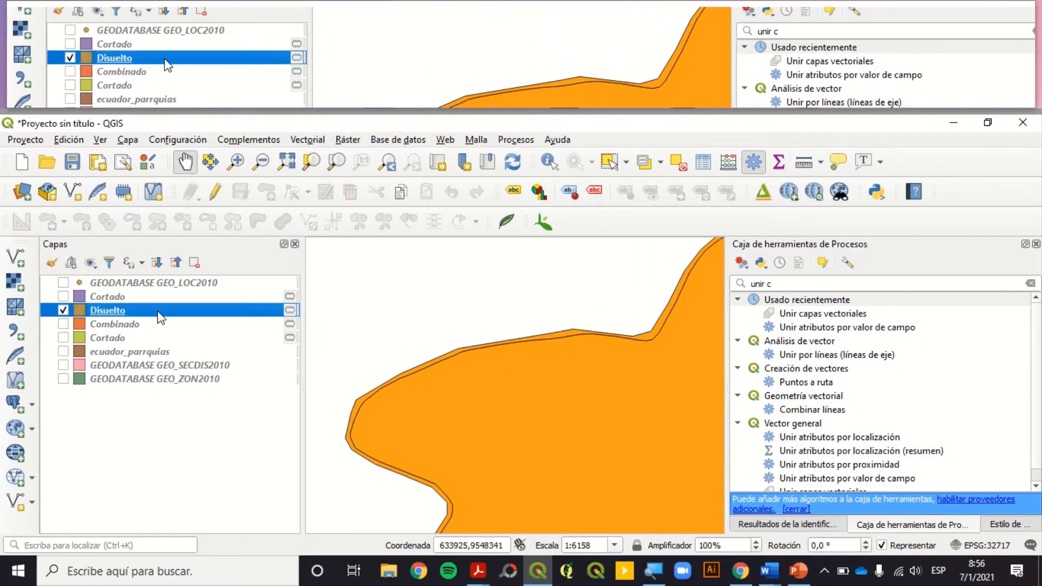
pyautogui.click(550, 161)
pyautogui.click(562, 346)
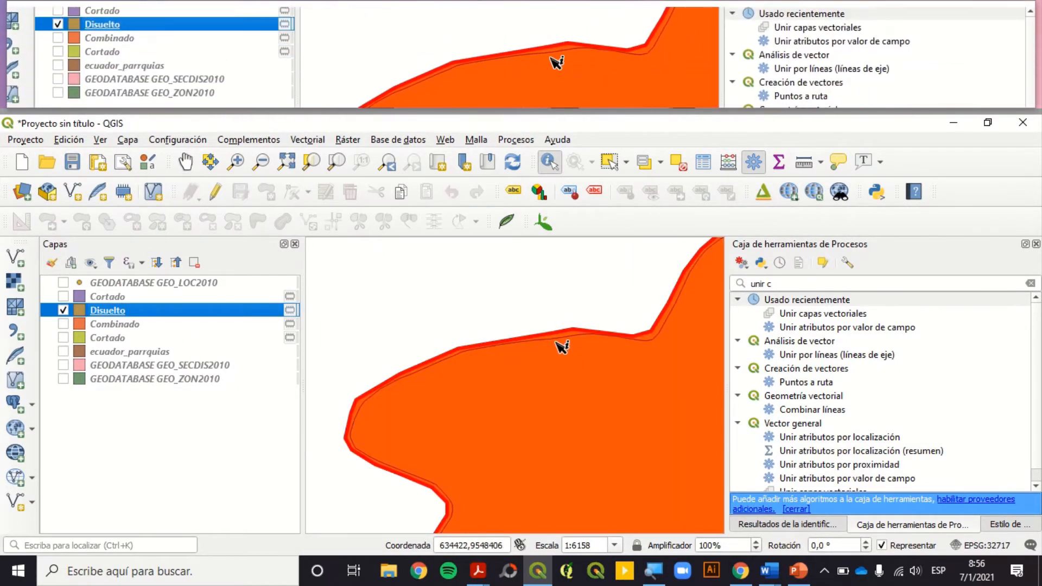
pyautogui.click(564, 343)
# Step: Identify the thin boundary sliver and the large adjoining polygon in turn to compare their DPA_NOMBRE and DPA_SECDIS attributes
pyautogui.scroll(2, 567, 337)
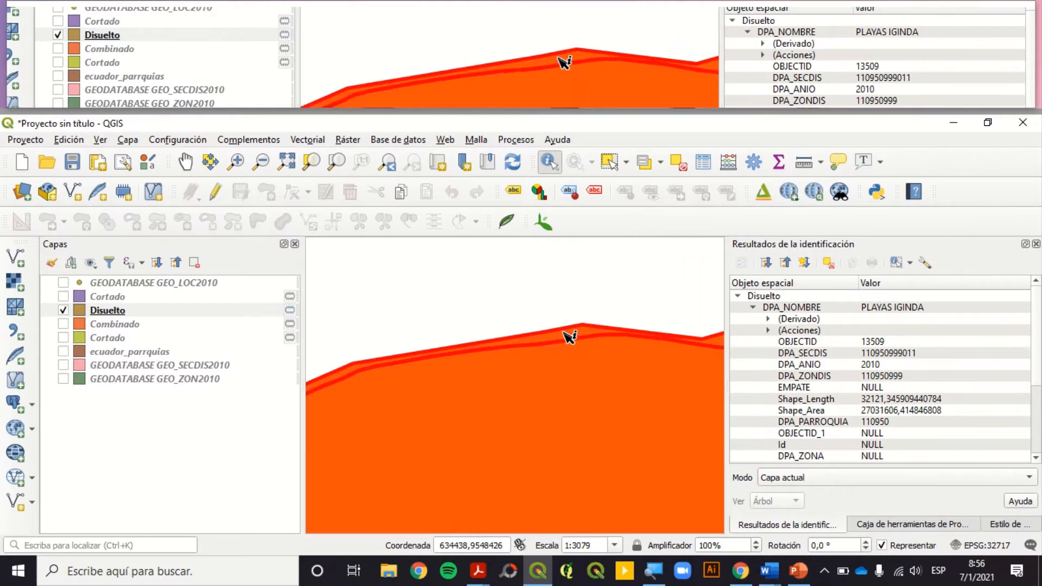
pyautogui.click(565, 335)
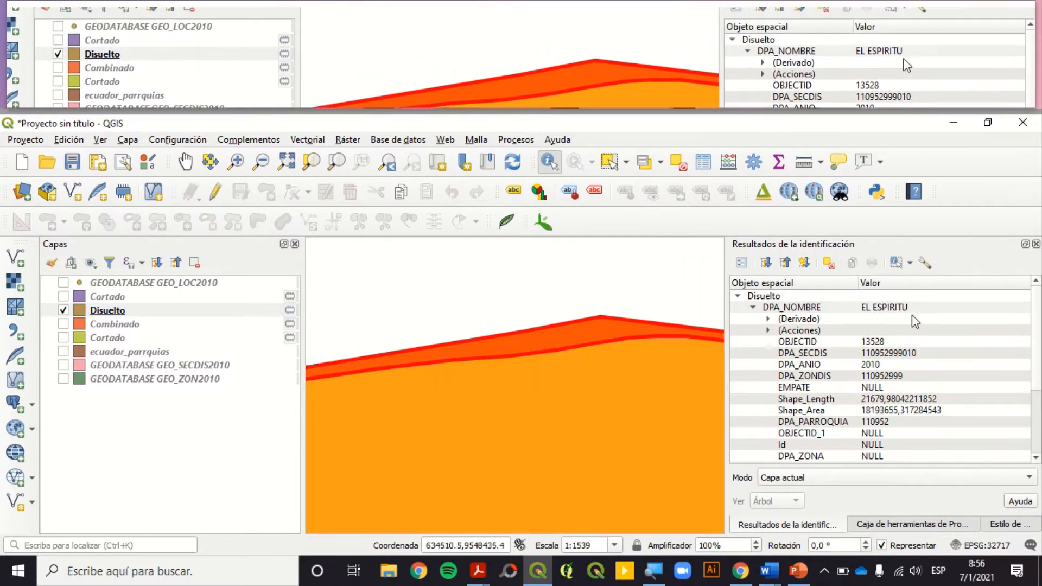
pyautogui.click(608, 406)
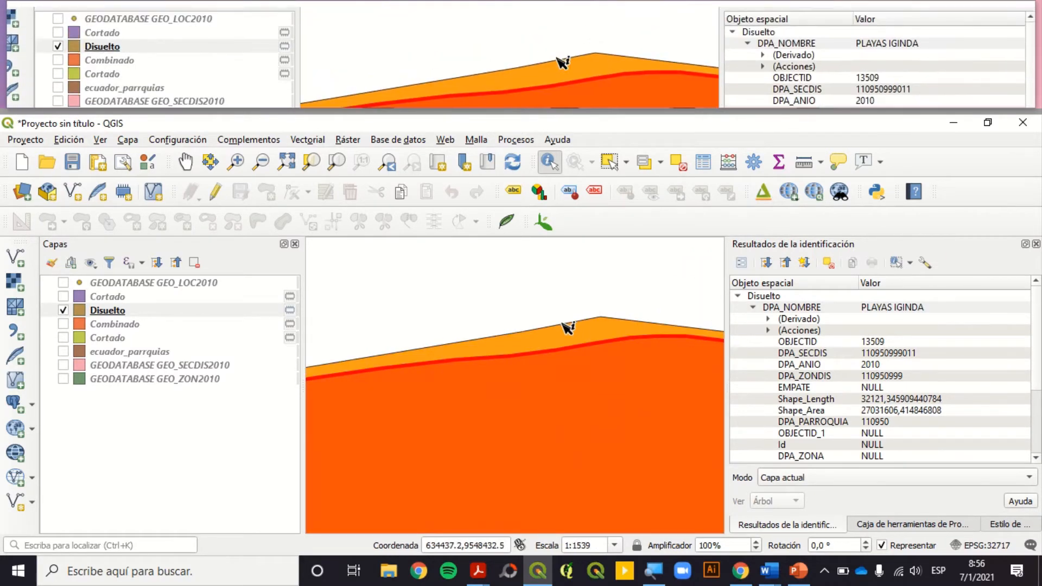
pyautogui.click(599, 328)
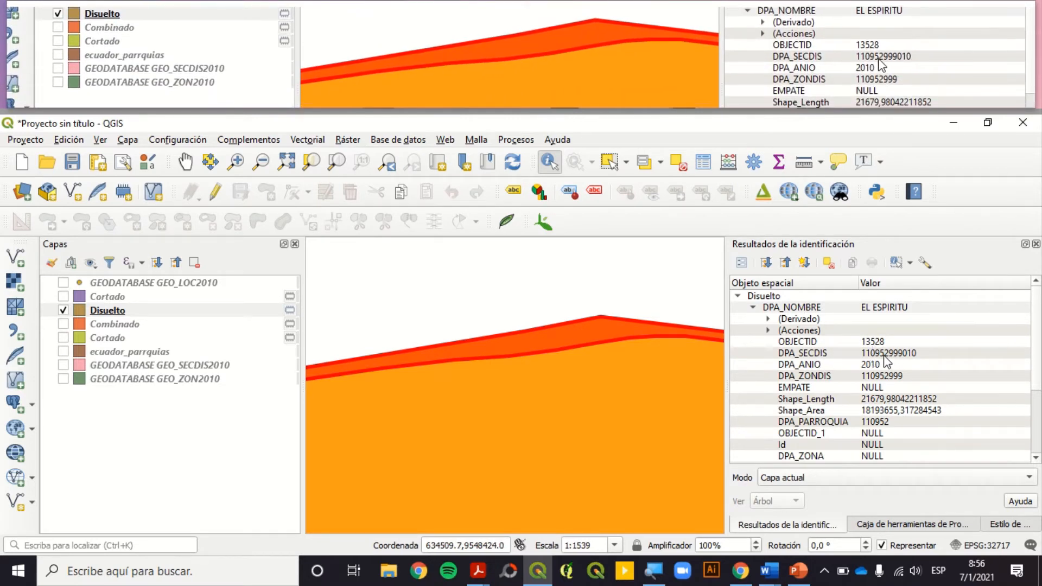
pyautogui.click(666, 399)
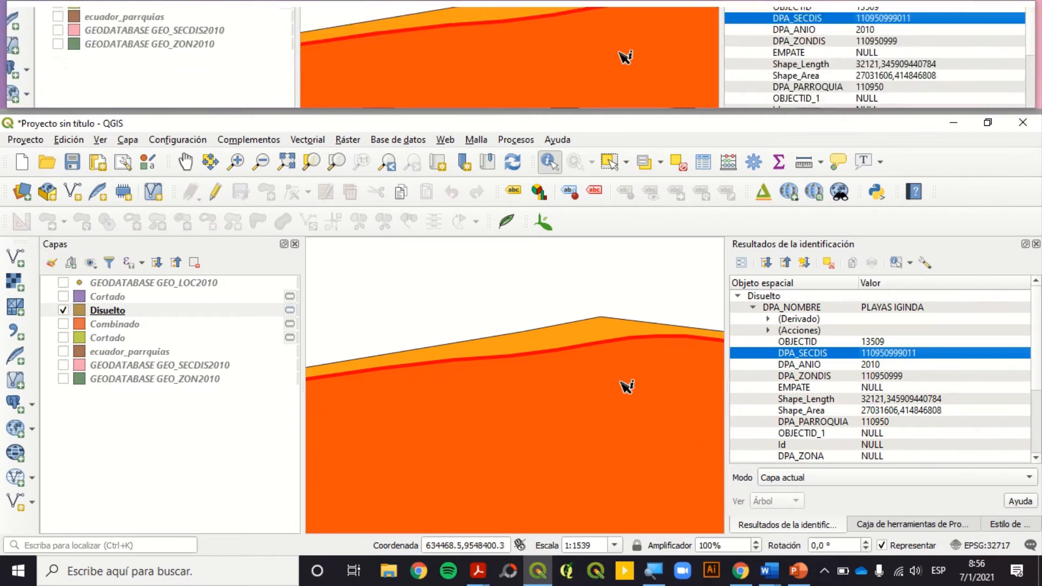
# Step: Identify the thin boundary sliver, then switch to Chrome and search the 2008 political division PDF for "cataco" to check the Paltas parish codes
pyautogui.click(596, 330)
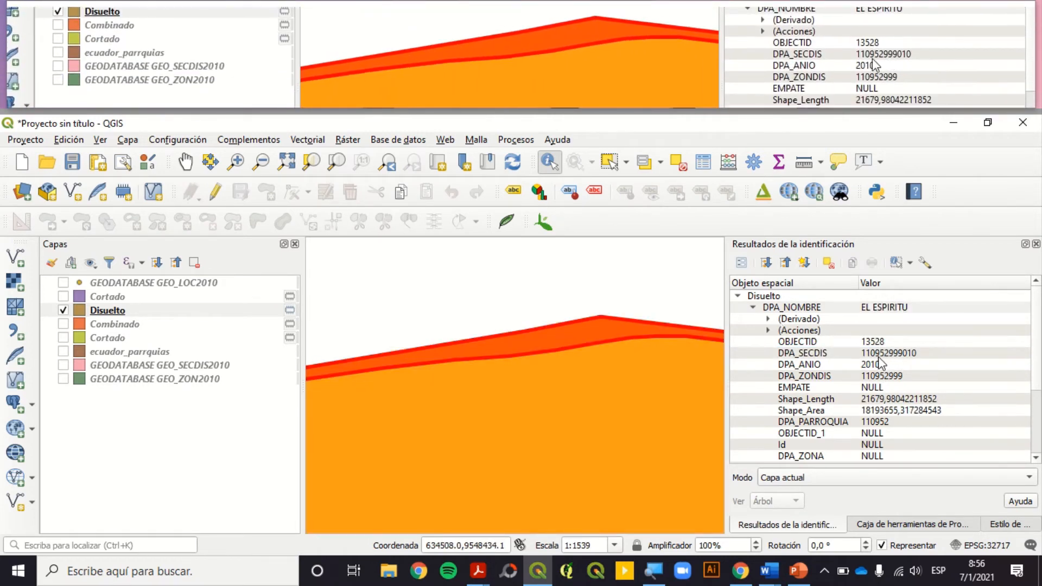
pyautogui.click(741, 571)
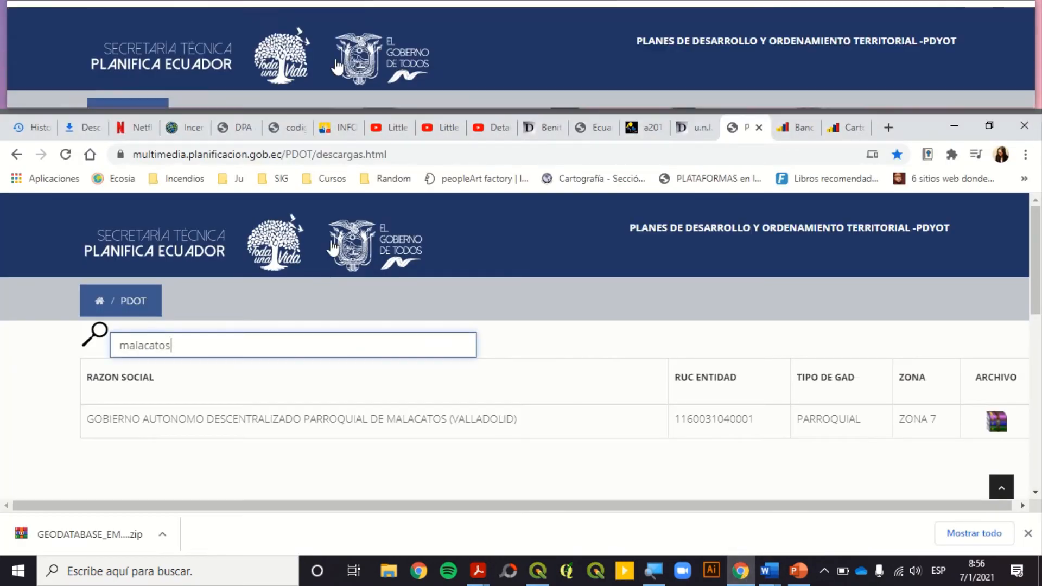
pyautogui.click(229, 130)
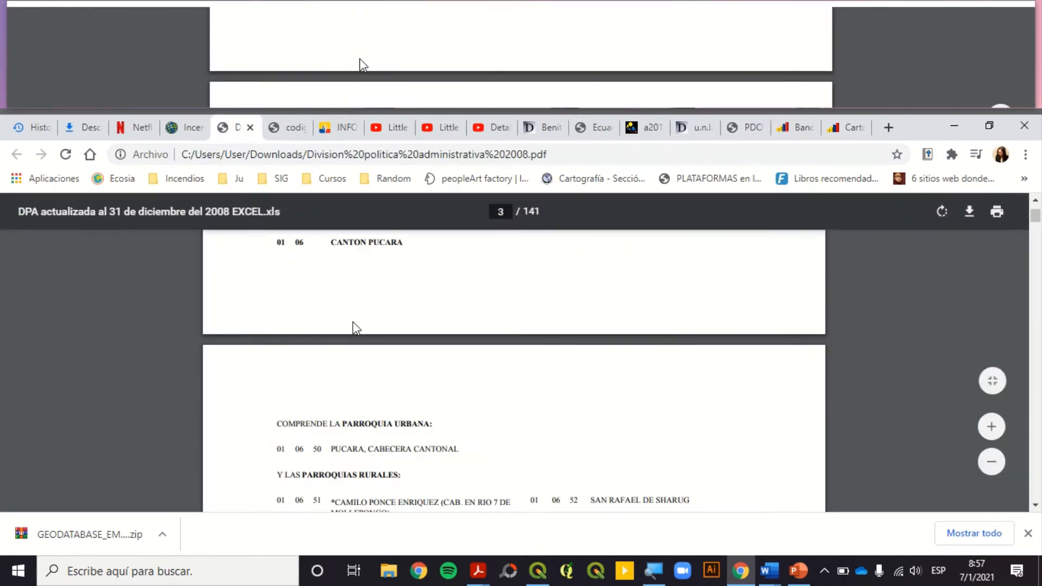
pyautogui.scroll(4, 364, 324)
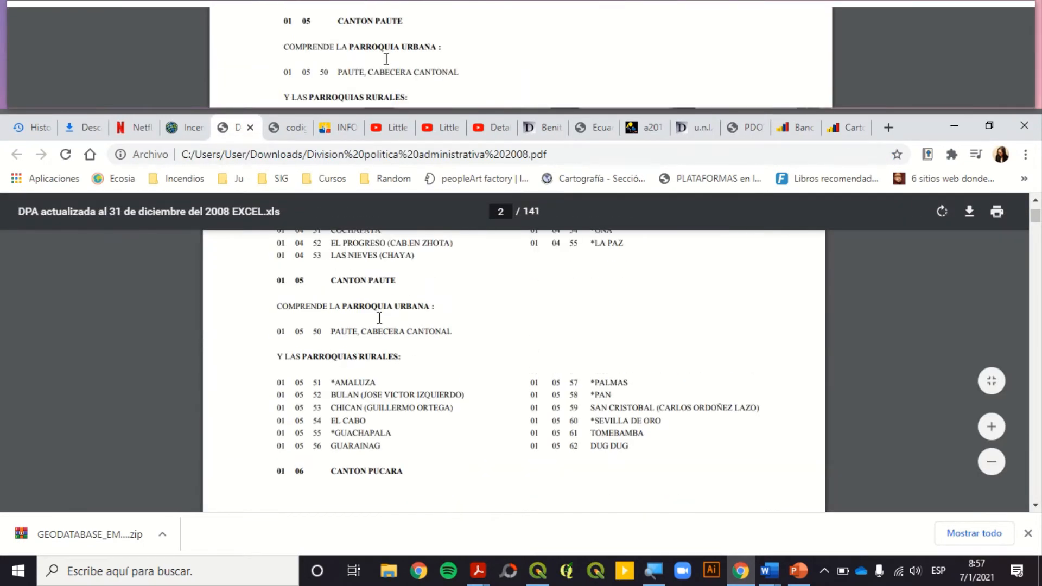
pyautogui.hotkey('ctrl', 'f')
pyautogui.write('cata')
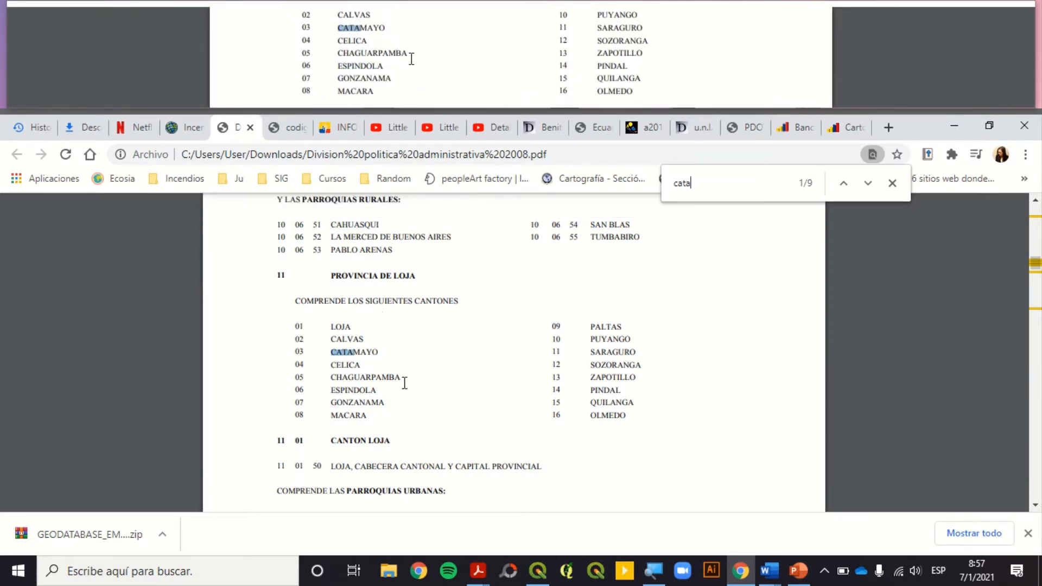
pyautogui.write('co')
pyautogui.scroll(-2, 362, 400)
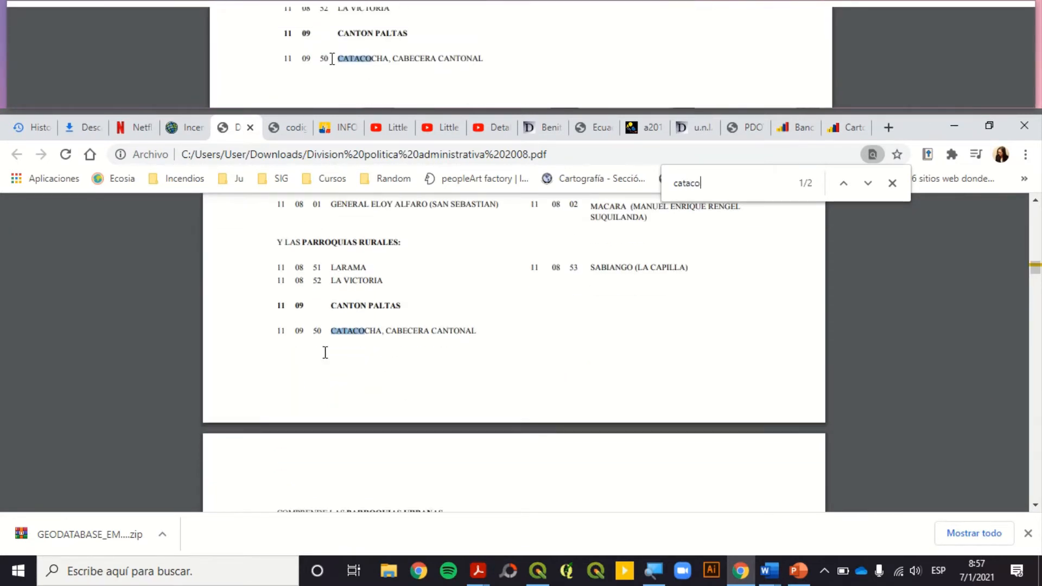
pyautogui.scroll(-2, 329, 450)
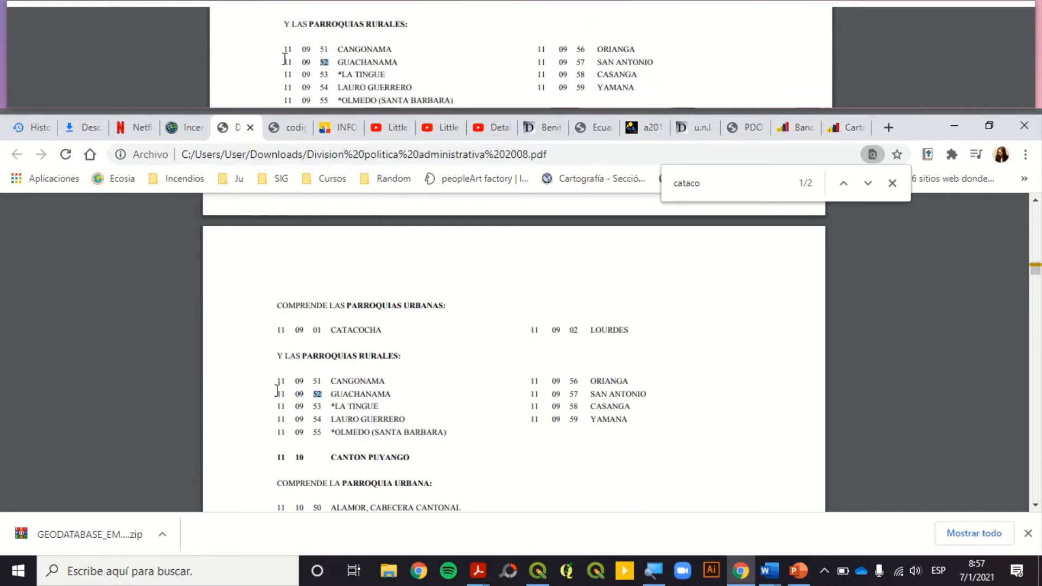
# Step: Switch back to QGIS, delete the EL ESPIRITU sliver from the Disuelto layer and save the edits
pyautogui.click(537, 573)
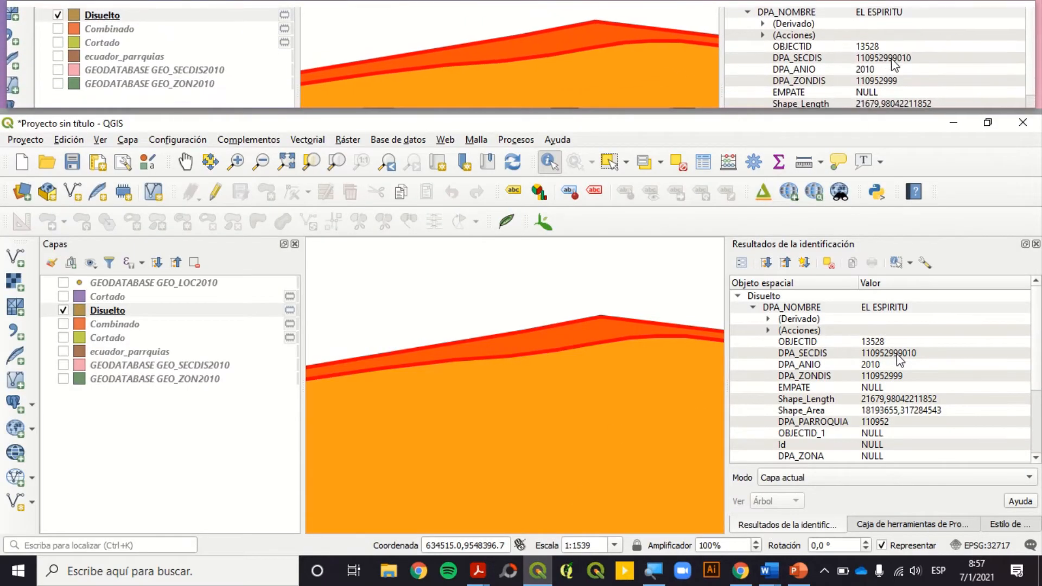
pyautogui.click(215, 192)
pyautogui.click(609, 161)
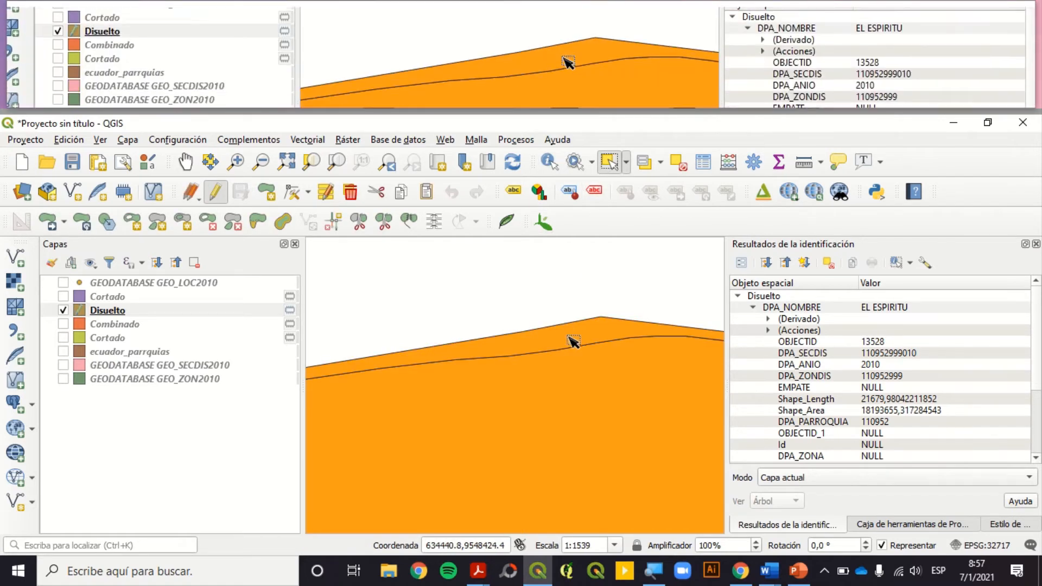
pyautogui.click(351, 192)
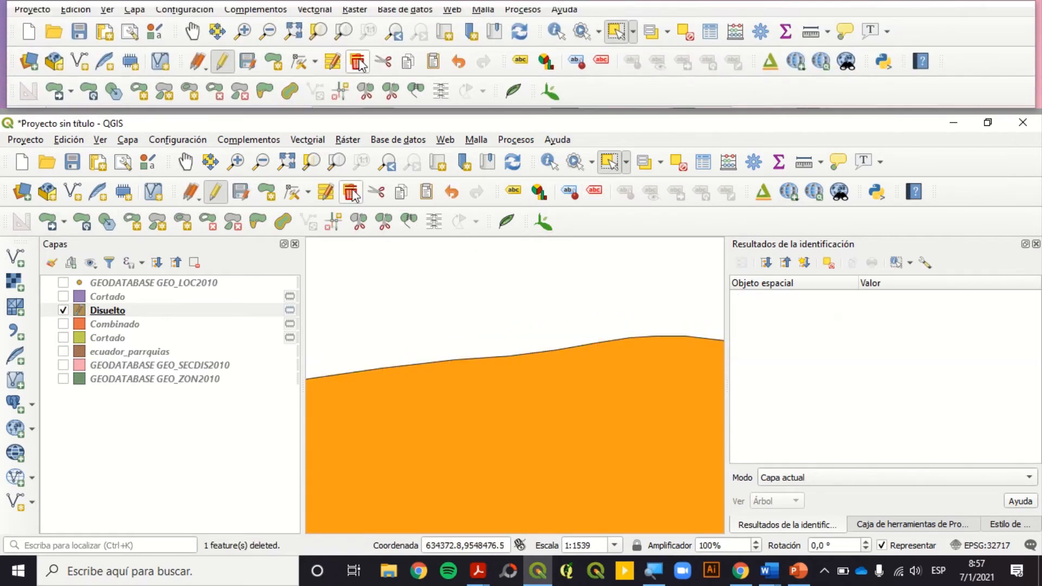
pyautogui.click(221, 191)
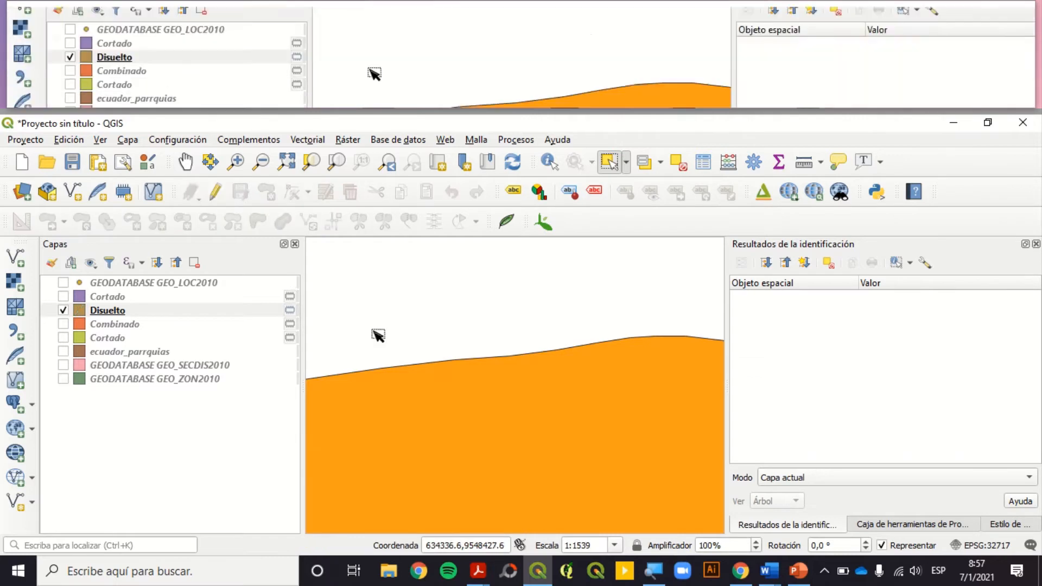
# Step: Locate the next doubled boundary line southwest along the canton's edge and identify its sliver polygon
pyautogui.scroll(-4, 483, 406)
pyautogui.scroll(3, 419, 473)
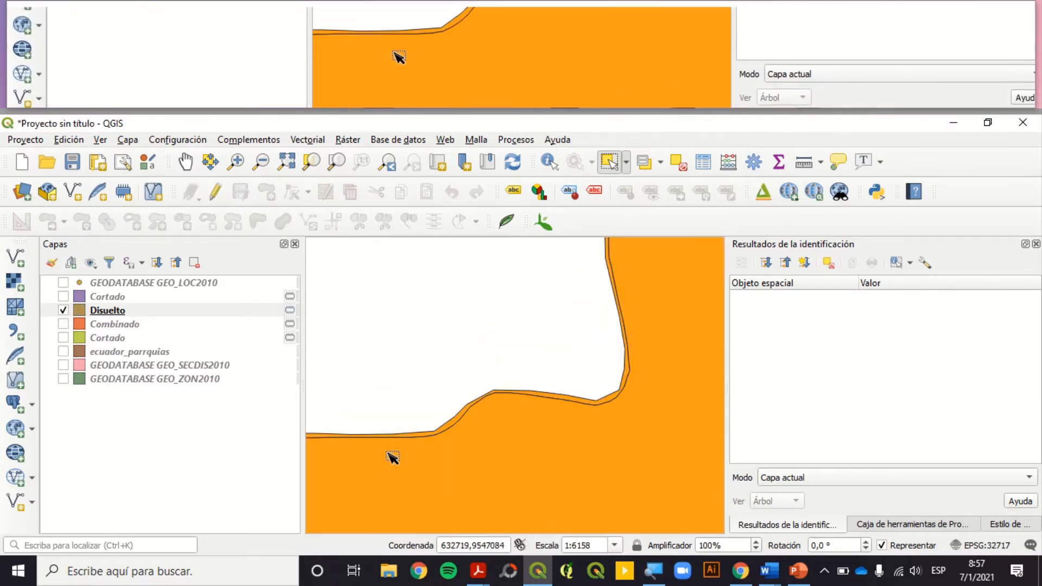
pyautogui.scroll(1, 450, 464)
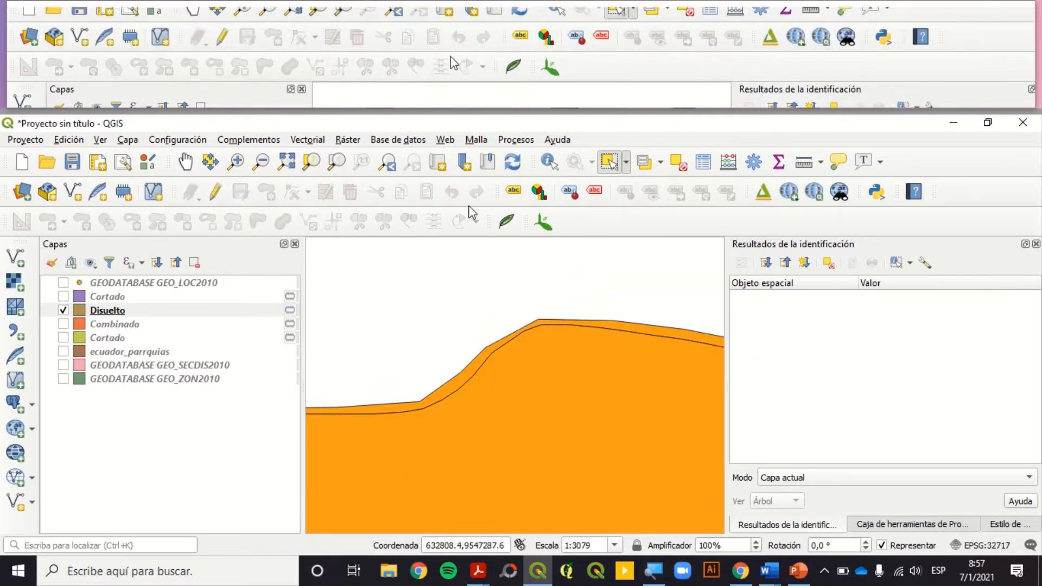
pyautogui.click(549, 164)
pyautogui.click(482, 380)
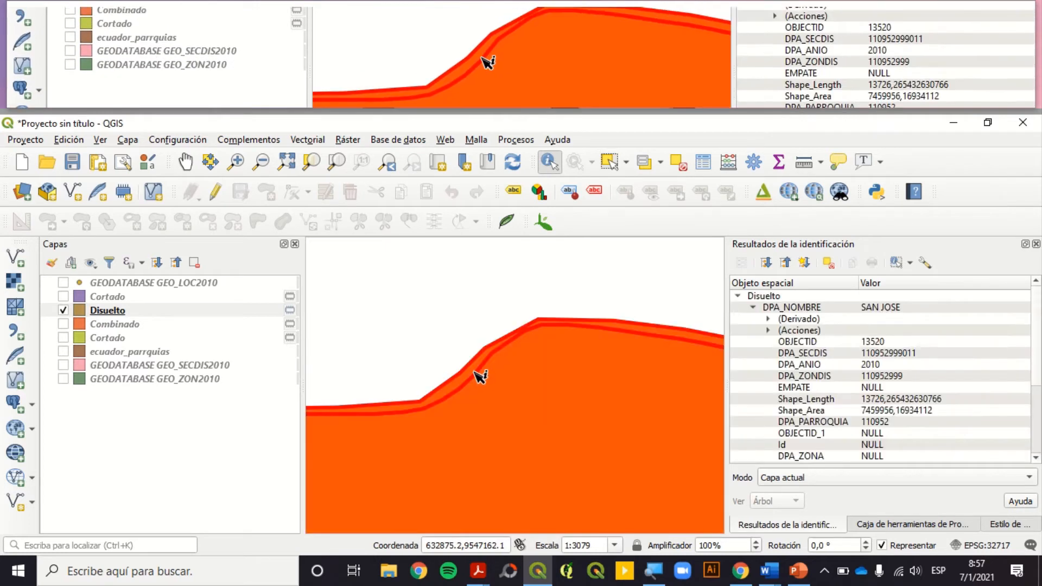
pyautogui.scroll(2, 479, 379)
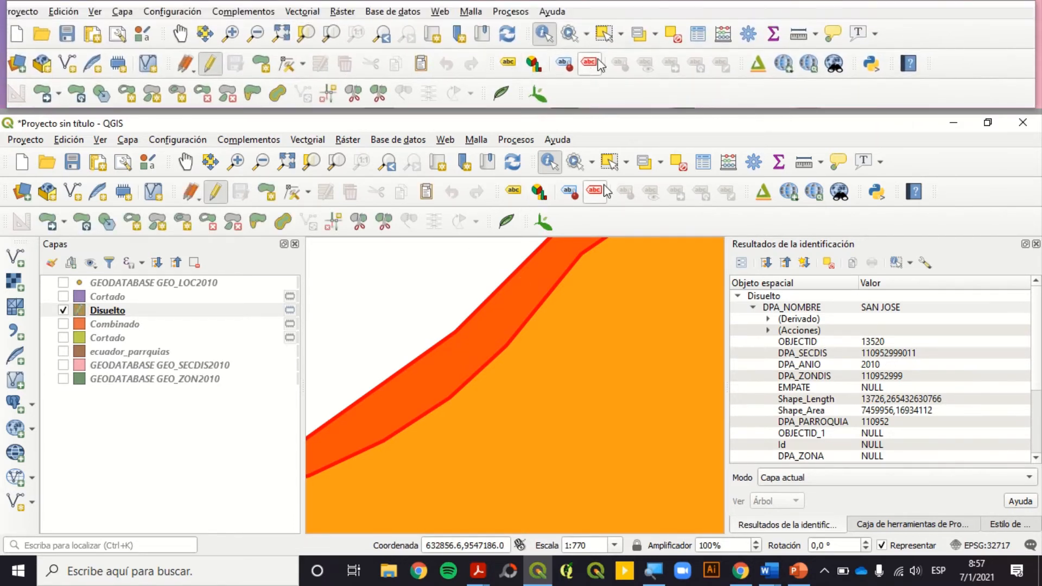
# Step: Delete the SAN JOSE sliver from the Disuelto layer, save the edits and end the editing session
pyautogui.click(608, 164)
pyautogui.click(493, 342)
pyautogui.click(351, 193)
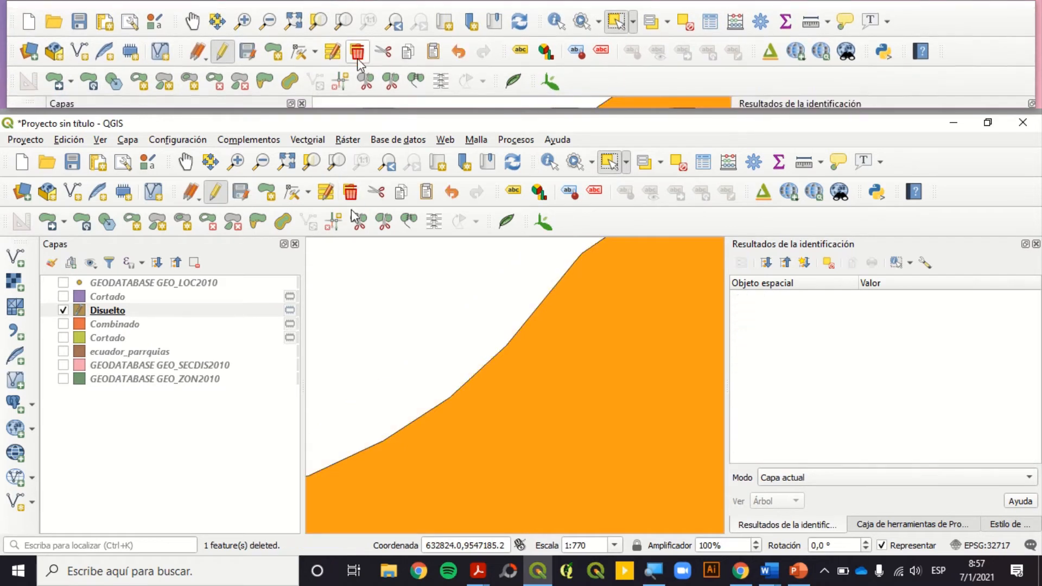
pyautogui.scroll(-1, 428, 335)
pyautogui.click(240, 193)
pyautogui.click(225, 193)
# Step: Identify the narrow strip along the rounded bend farther southwest on the canton boundary to check its attributes
pyautogui.scroll(-4, 413, 399)
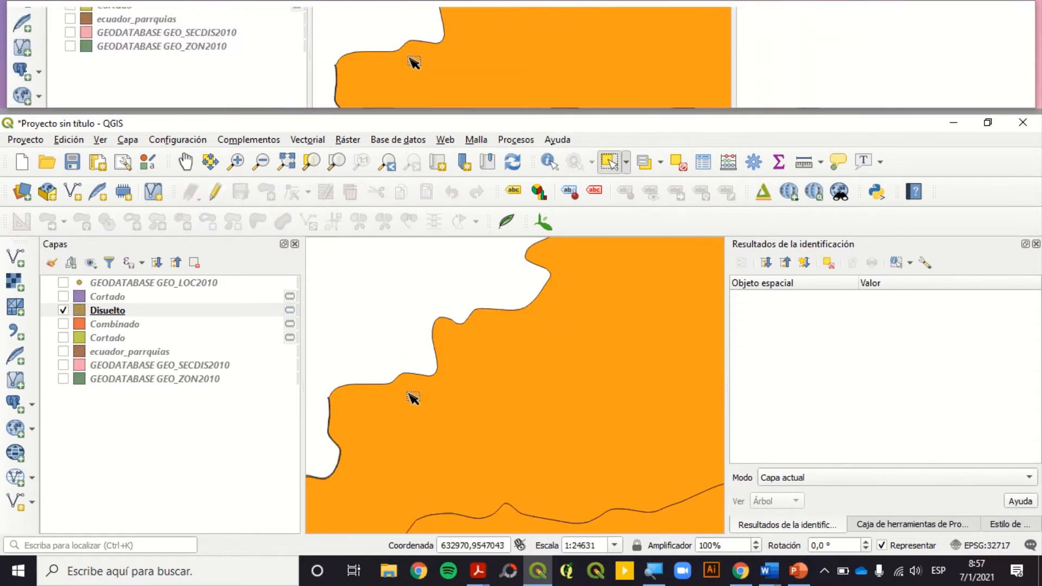
pyautogui.scroll(5, 418, 420)
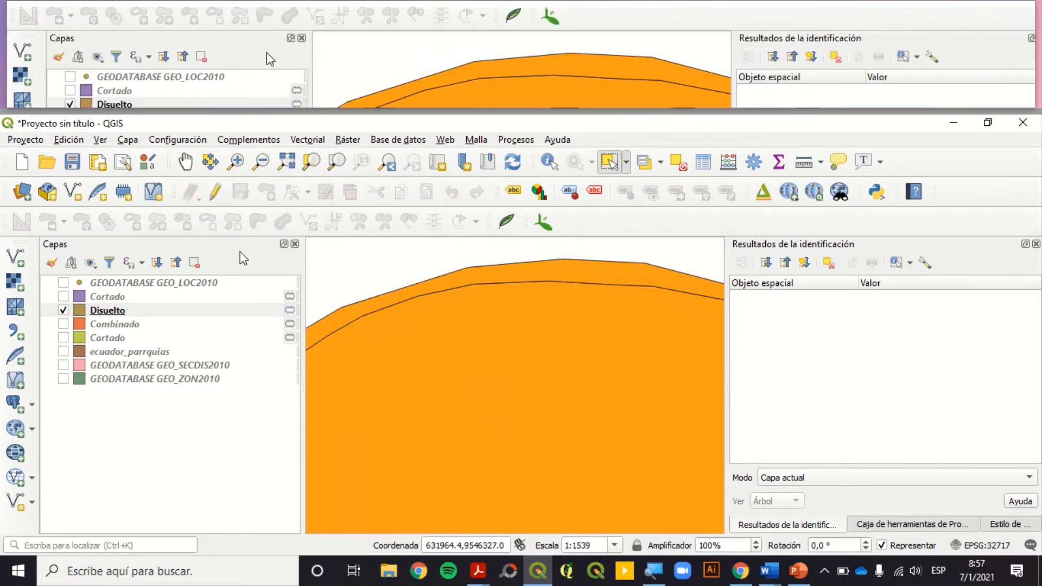
pyautogui.hotkey('ctrl', 'shift', 'i')
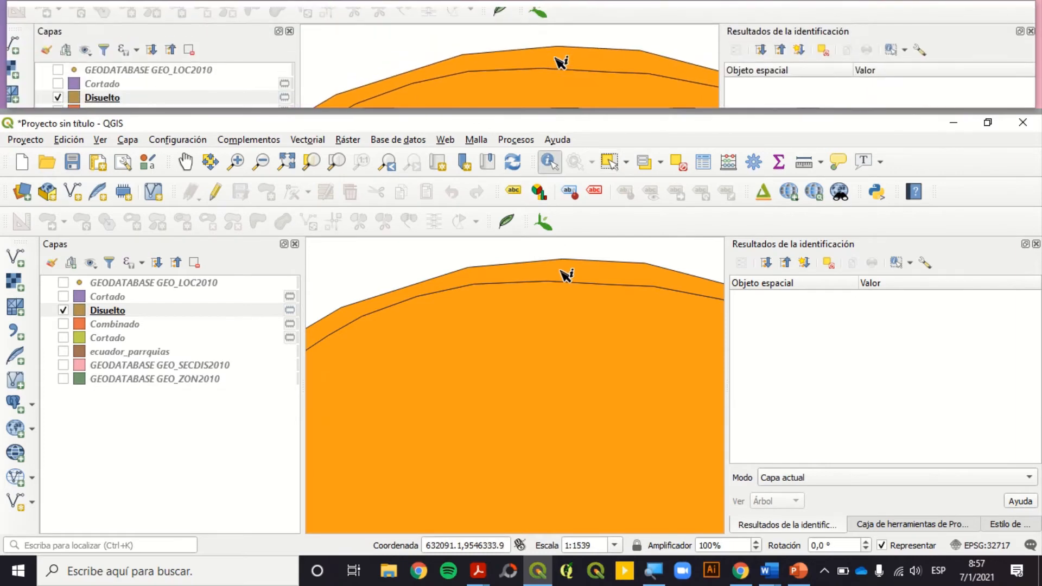
pyautogui.click(565, 273)
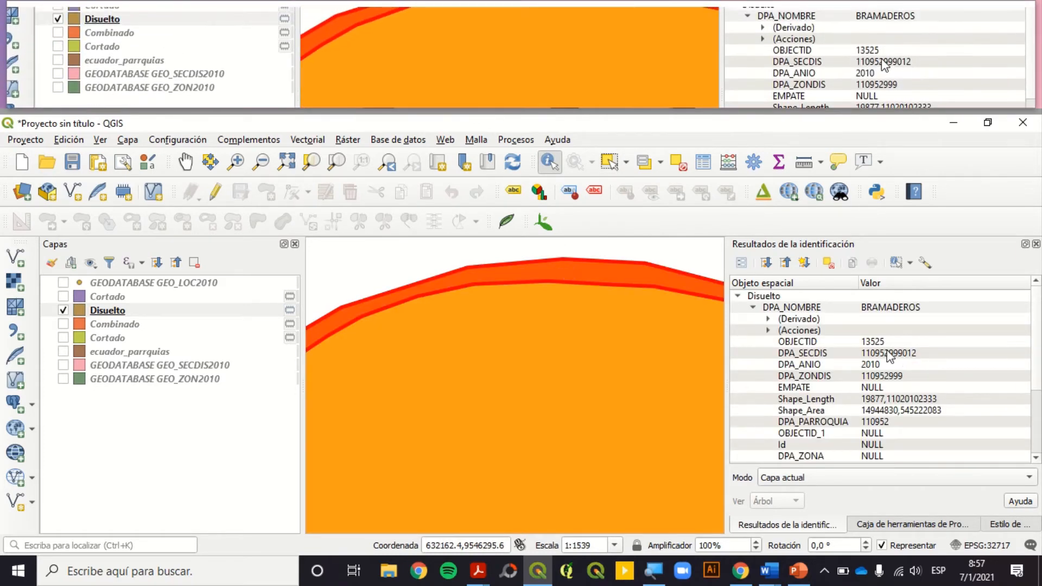
# Step: Put Disuelto in edit mode, delete the BRAMADEROS sliver and end the editing session
pyautogui.click(215, 191)
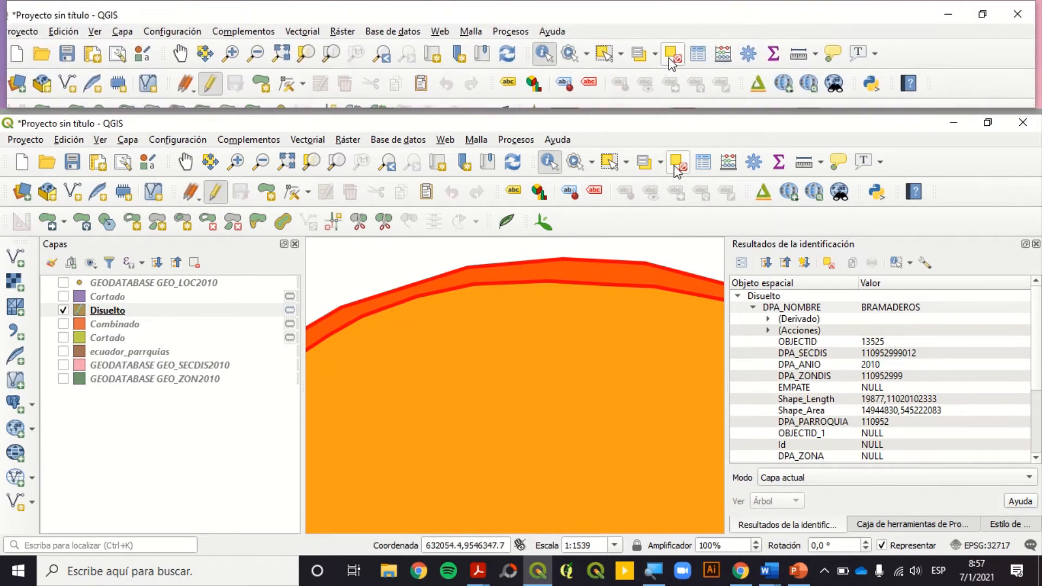
pyautogui.click(609, 161)
pyautogui.click(583, 260)
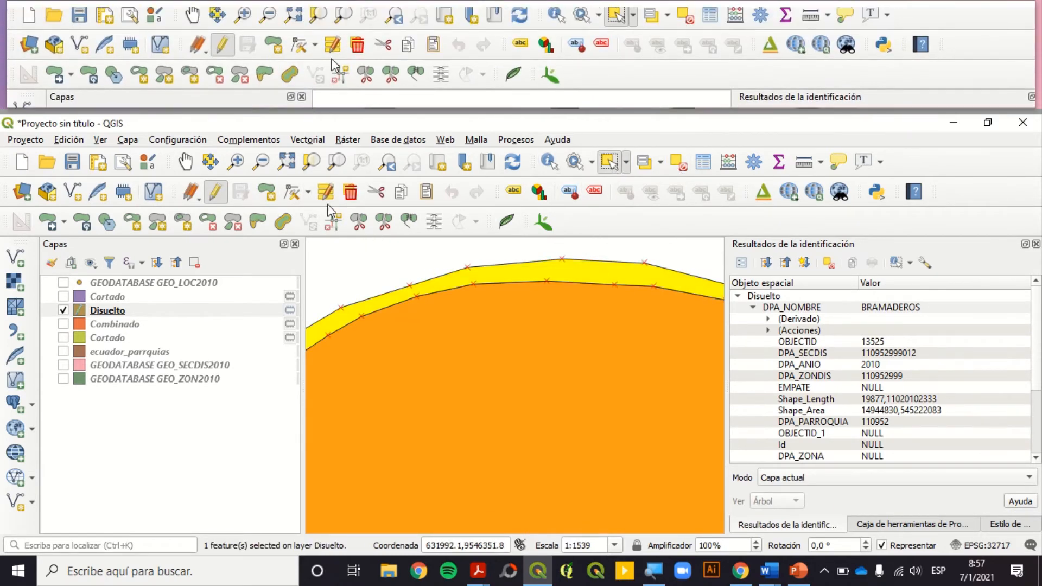
pyautogui.click(351, 193)
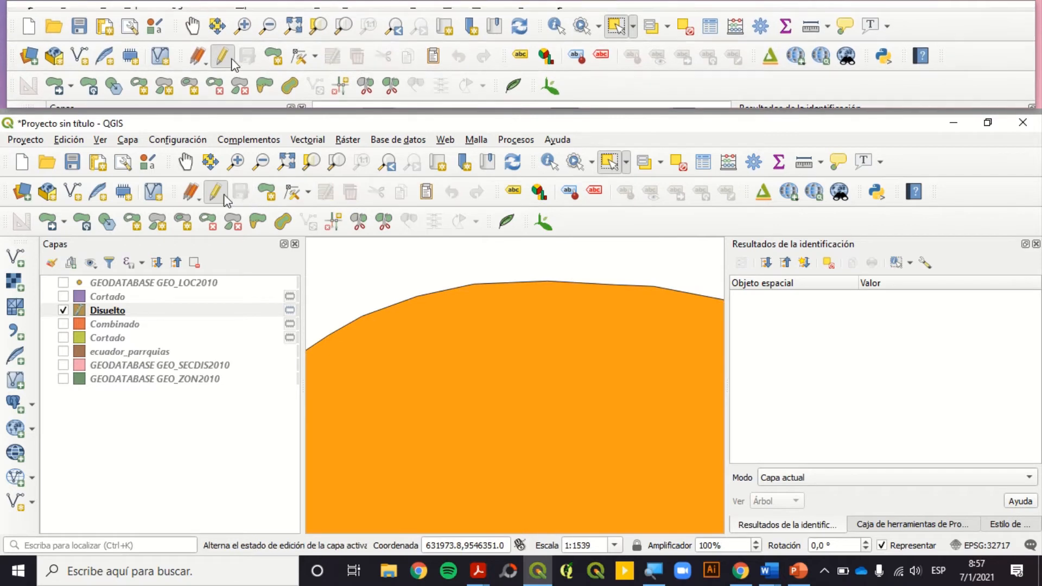
pyautogui.click(215, 191)
# Step: Identify the remaining sliver near the canton's southwestern tip to check its DPA_SECDIS code
pyautogui.scroll(-6, 373, 354)
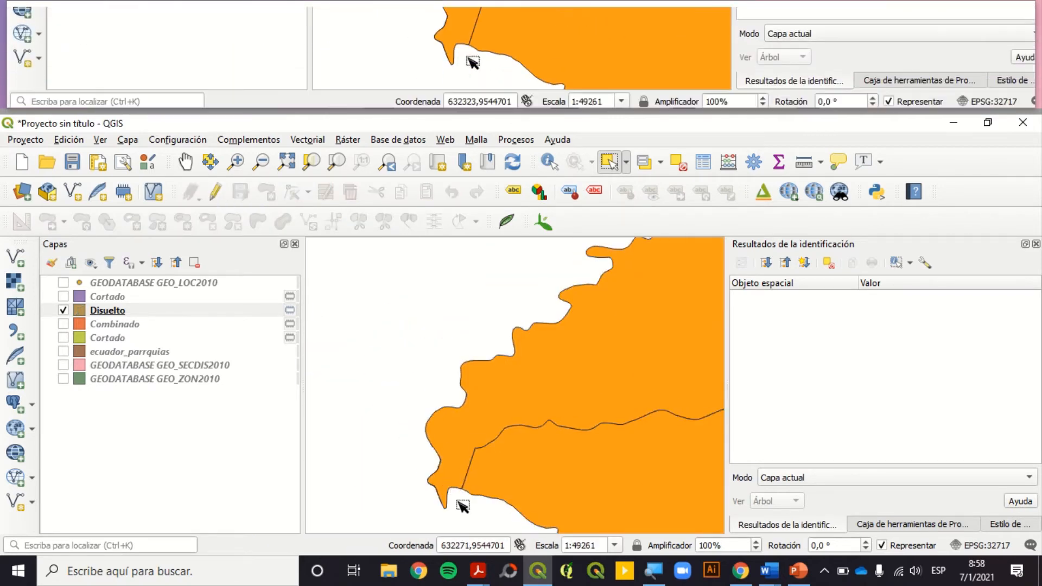
pyautogui.scroll(4, 431, 438)
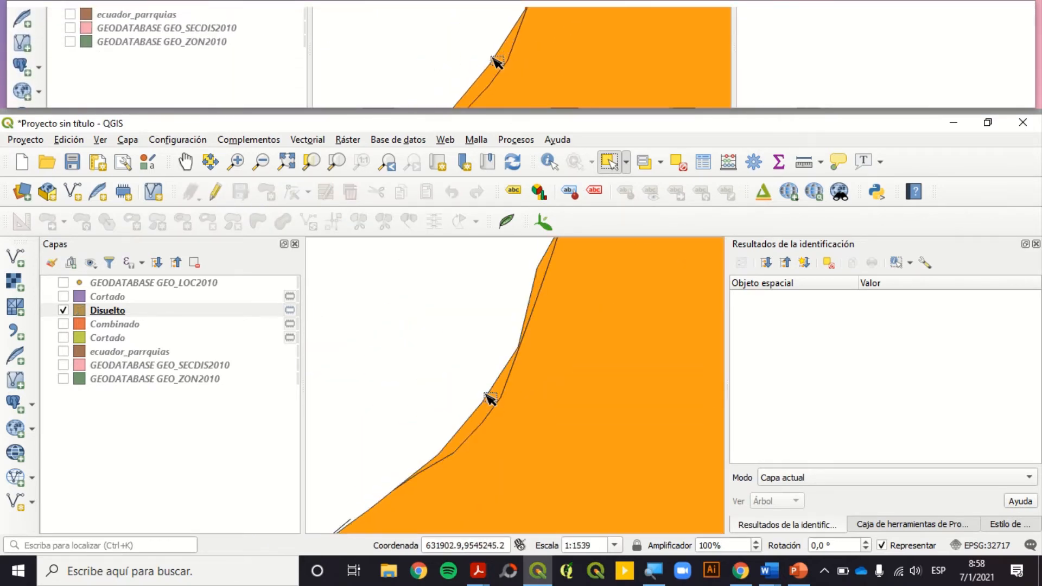
pyautogui.hotkey('ctrl', 'shift', 'i')
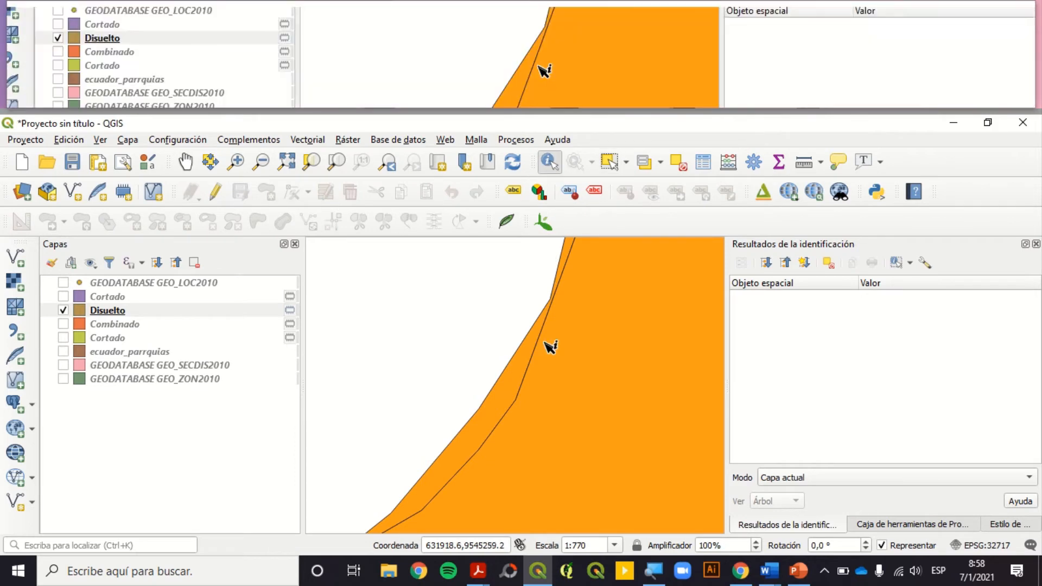
pyautogui.click(525, 371)
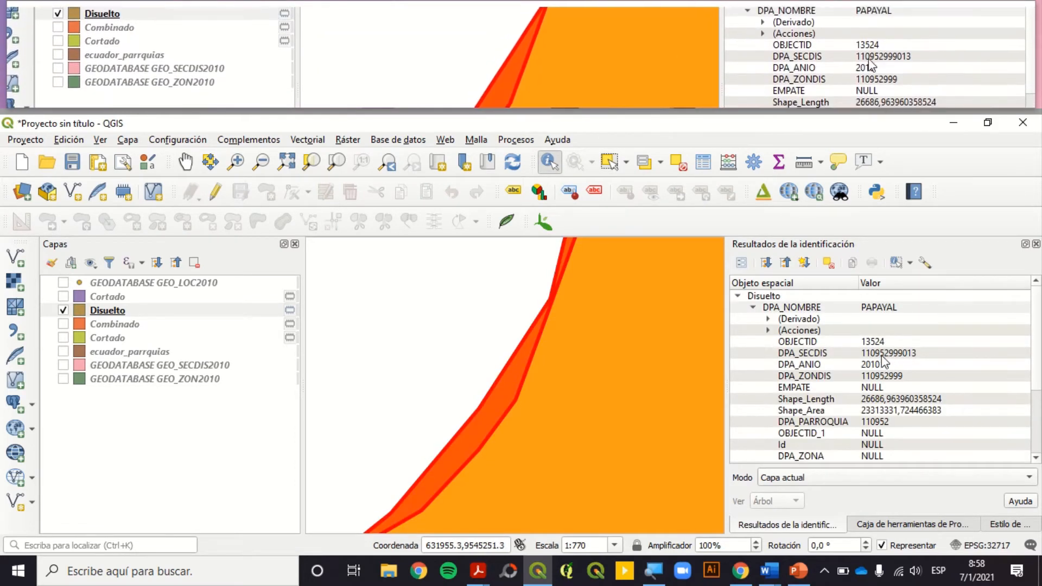
# Step: Enable editing on Disuelto and delete the PAPAYAL sliver near the southwestern tip
pyautogui.click(215, 191)
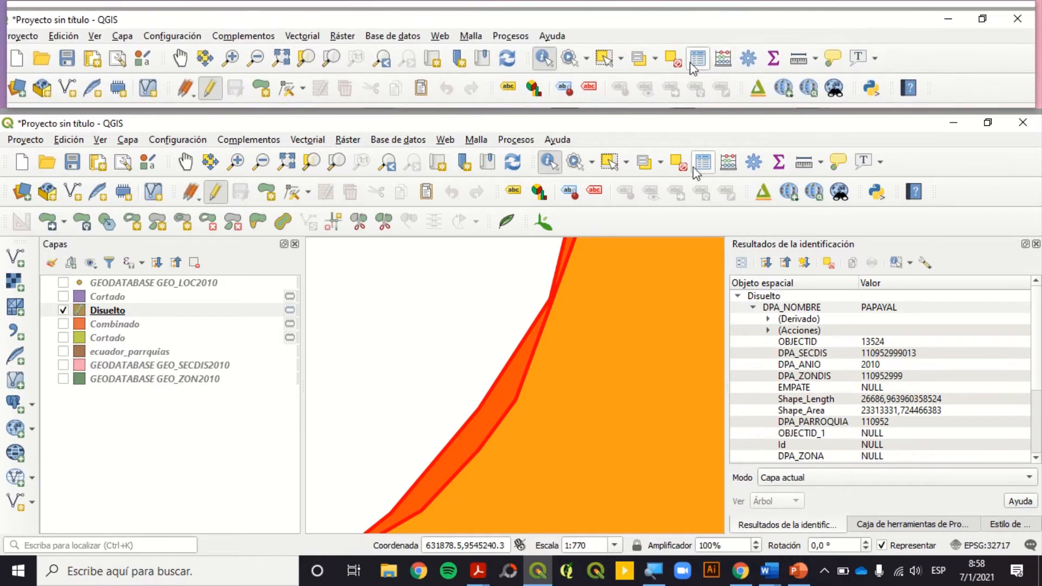
pyautogui.click(609, 161)
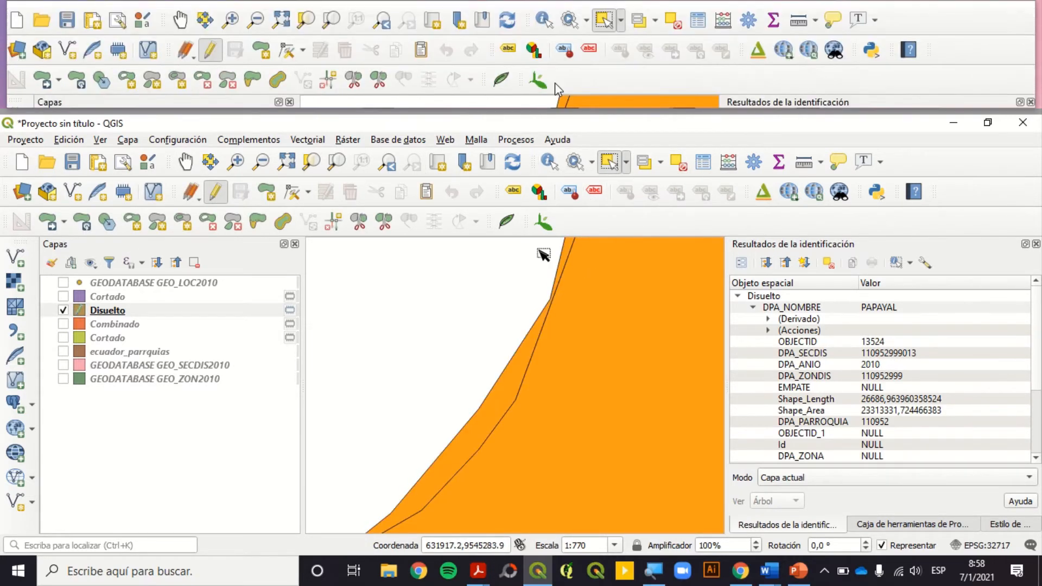
pyautogui.press('Delete')
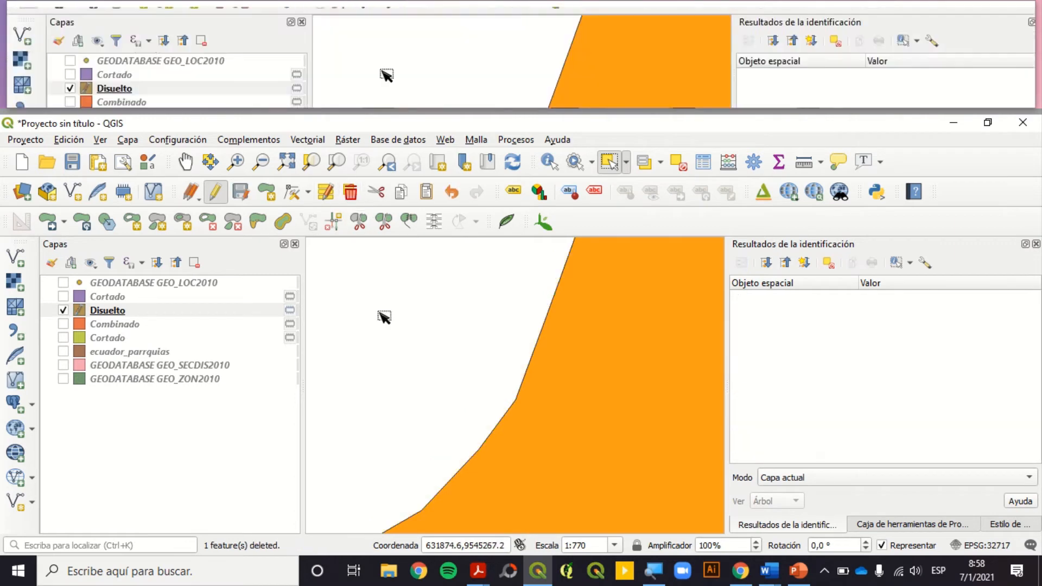
# Step: Inspect the canton's southwestern tip and adjoining southern boundary for further doubled lines or slivers
pyautogui.scroll(-4, 406, 406)
pyautogui.scroll(5, 360, 344)
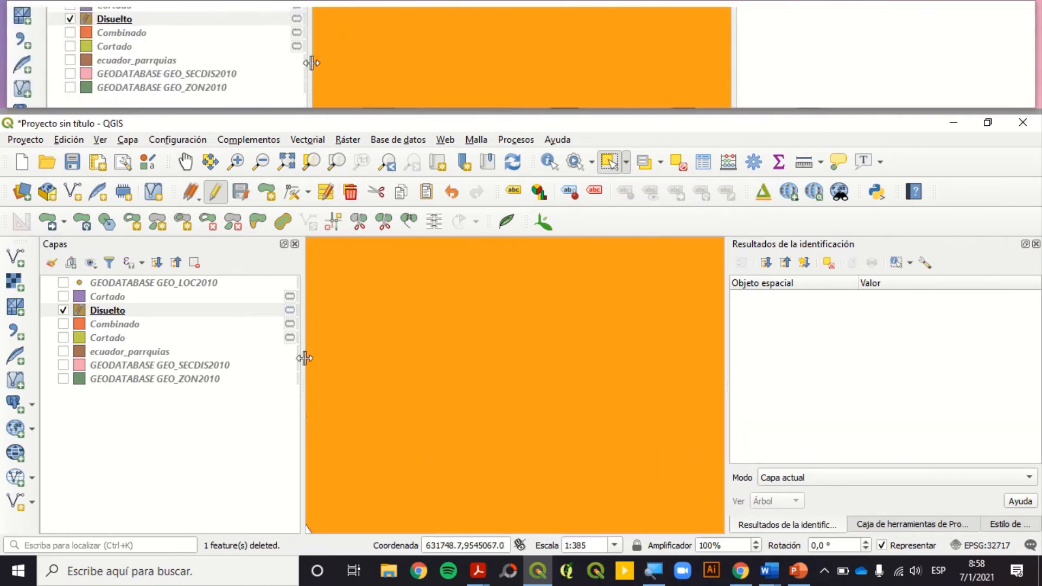
pyautogui.scroll(-4, 333, 336)
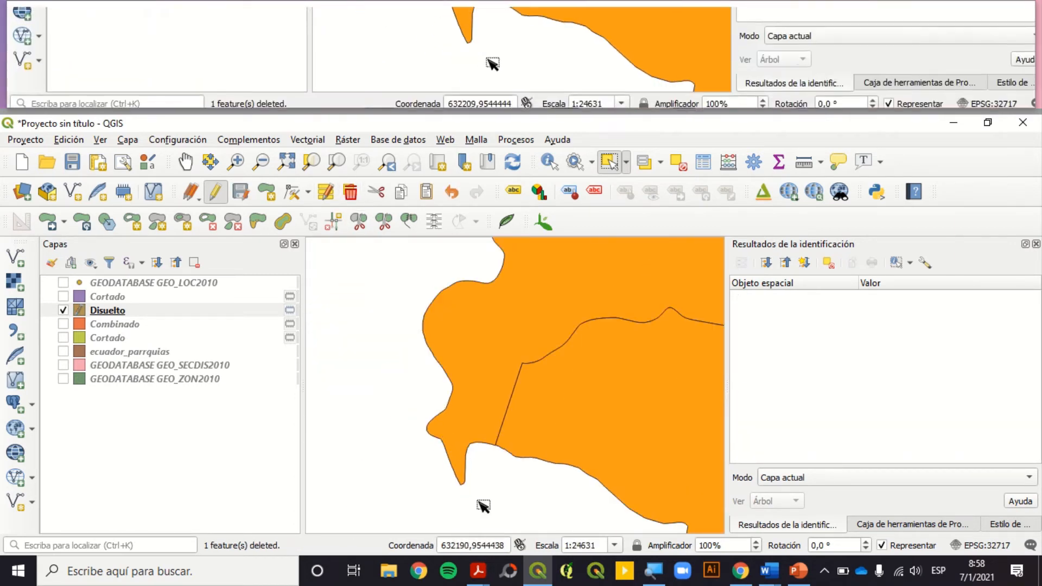
pyautogui.scroll(4, 408, 352)
pyautogui.scroll(-4, 337, 307)
pyautogui.scroll(2, 333, 246)
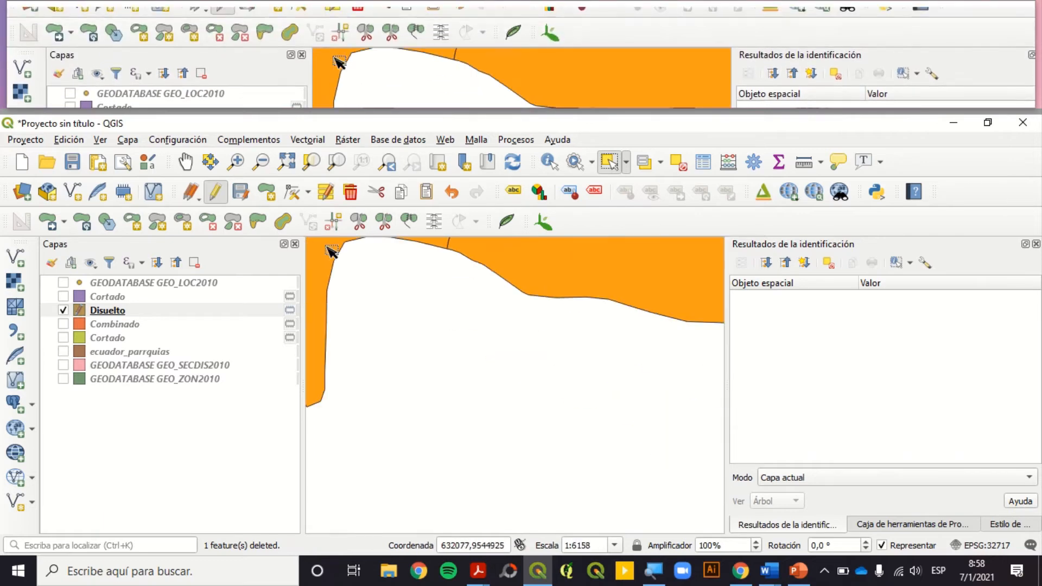
pyautogui.scroll(2, 339, 325)
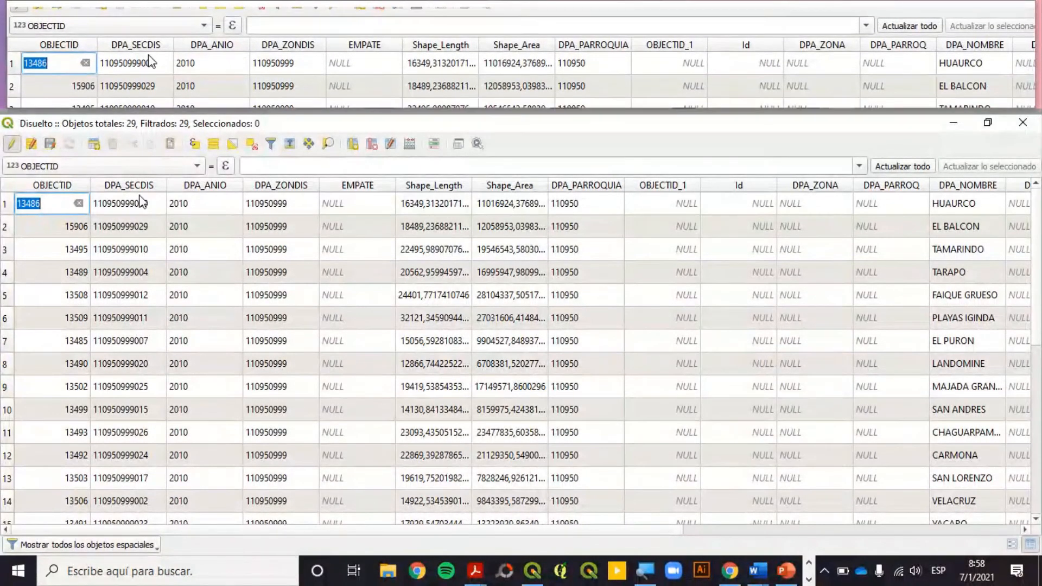
# Step: Sort the Disuelto attribute table by DPA_SECDIS in descending order to check the remaining parish codes
pyautogui.click(119, 190)
pyautogui.click(123, 187)
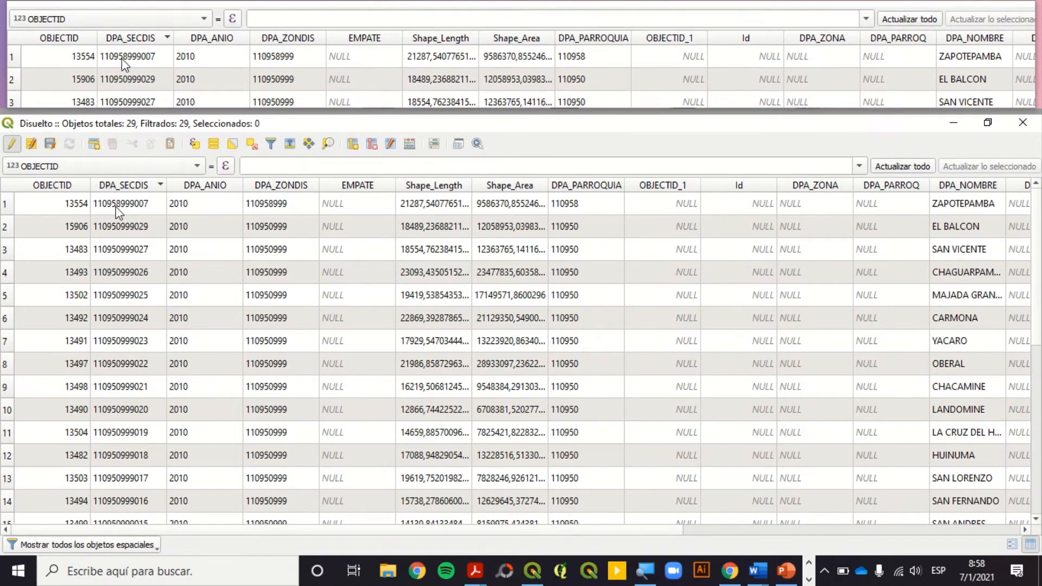
# Step: Look up parish code 11 09 58 in the political division PDF in Chrome, and return to the Disuelto attribute table in QGIS
pyautogui.click(730, 571)
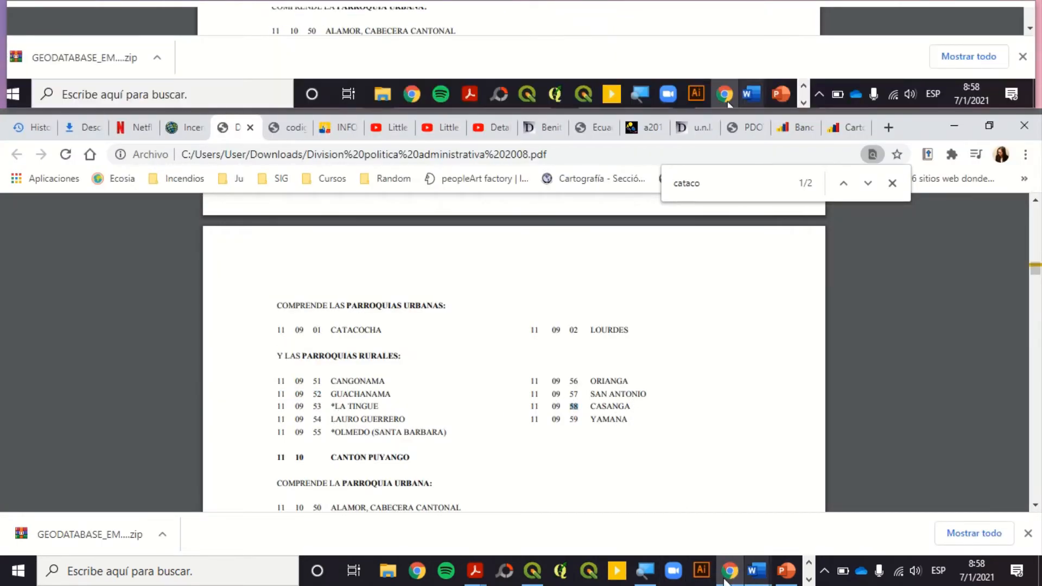
pyautogui.click(529, 571)
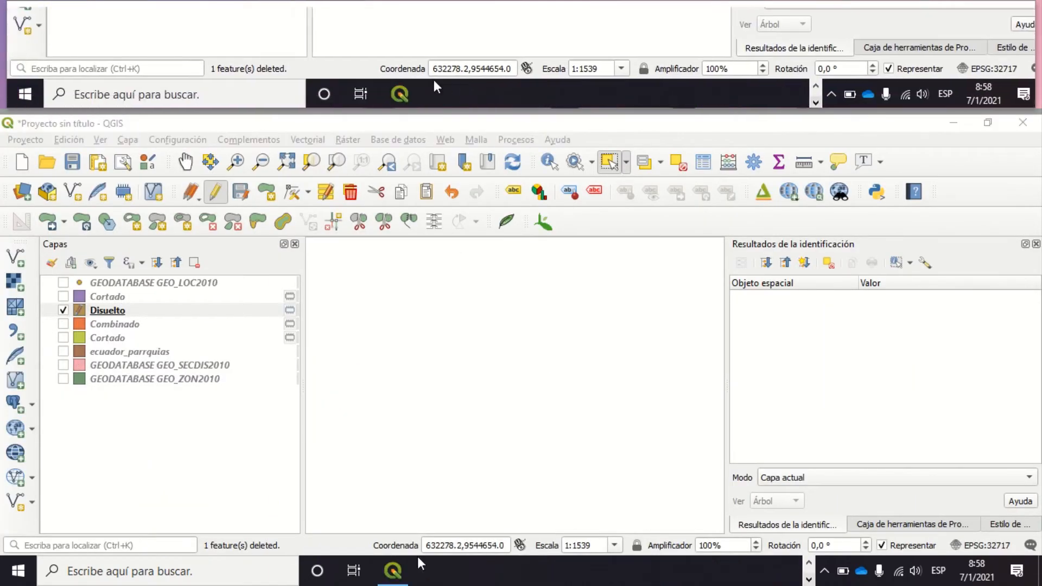
pyautogui.click(386, 574)
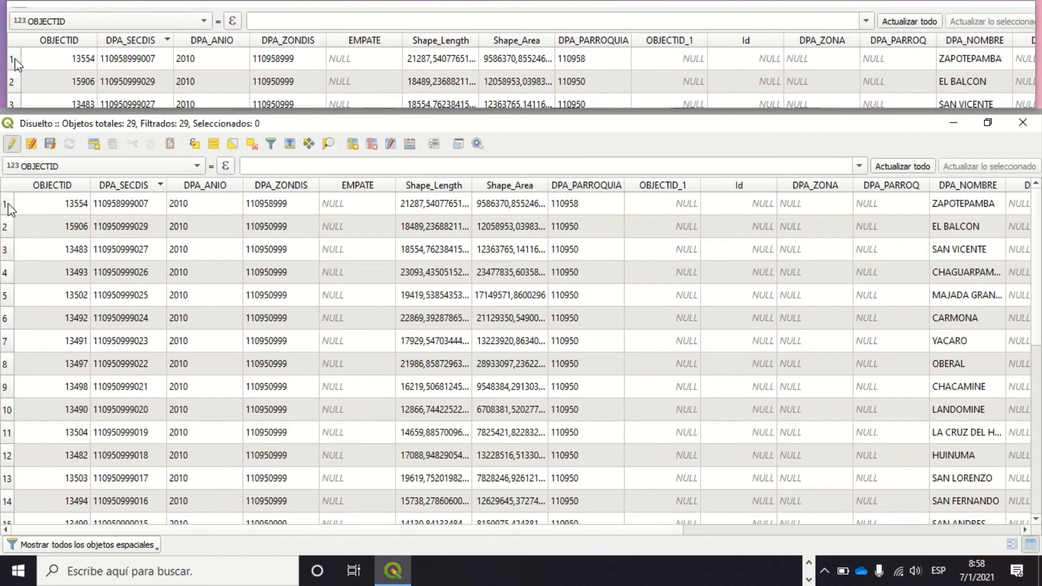
pyautogui.click(9, 204)
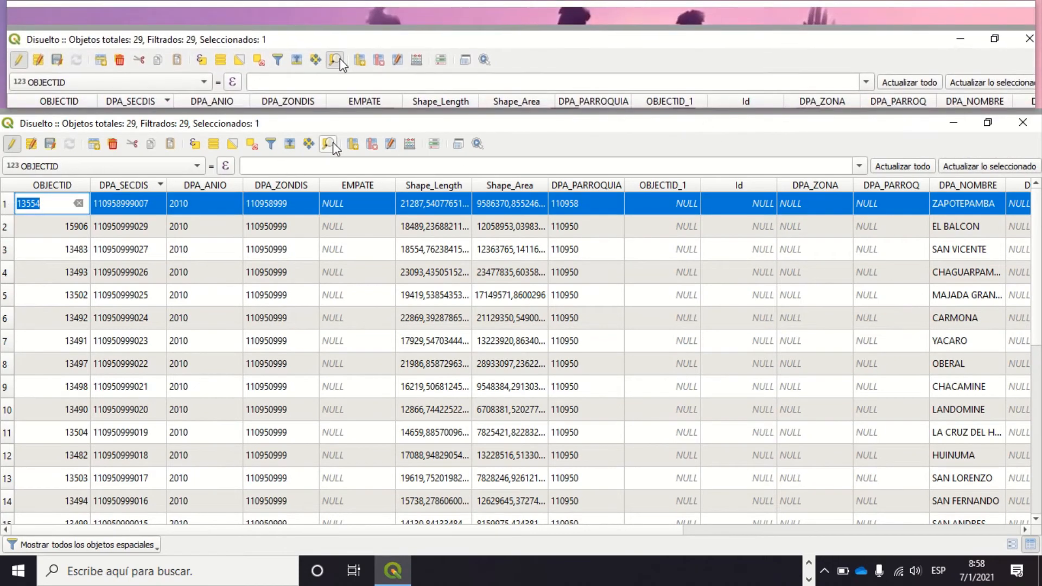
pyautogui.click(1022, 123)
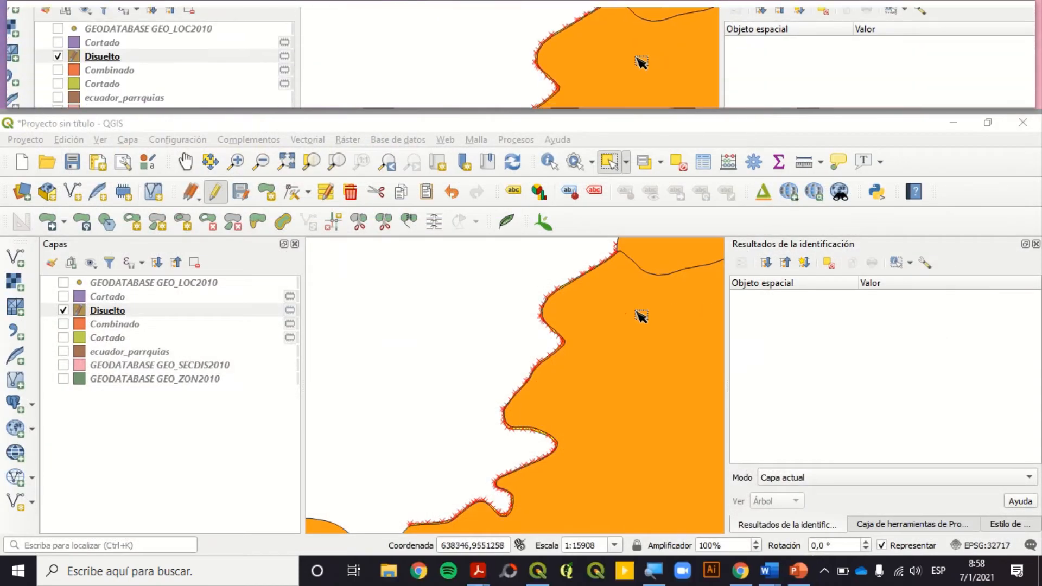
pyautogui.press('Delete')
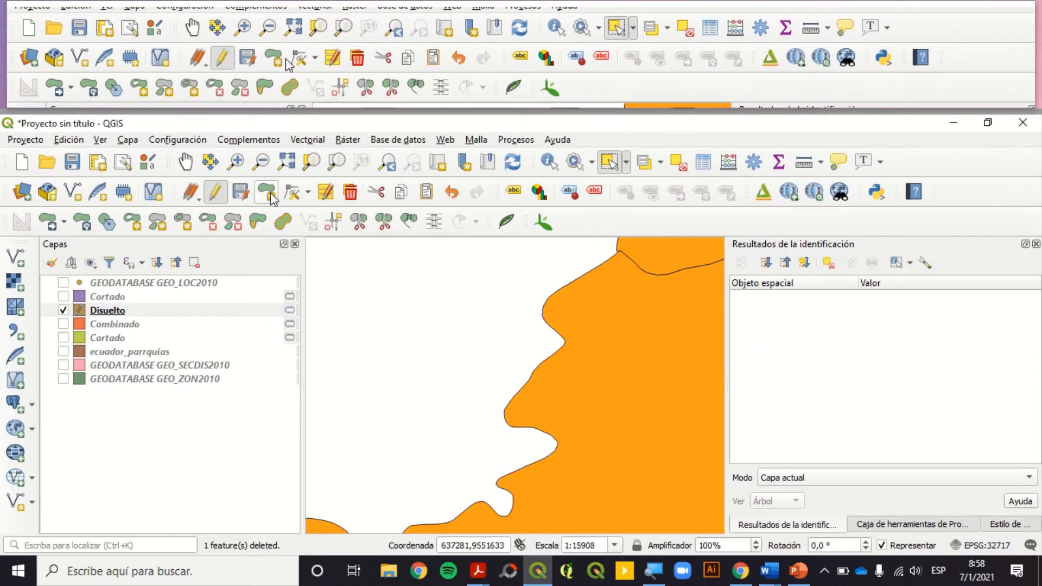
pyautogui.click(246, 194)
pyautogui.click(216, 193)
pyautogui.scroll(-5, 462, 374)
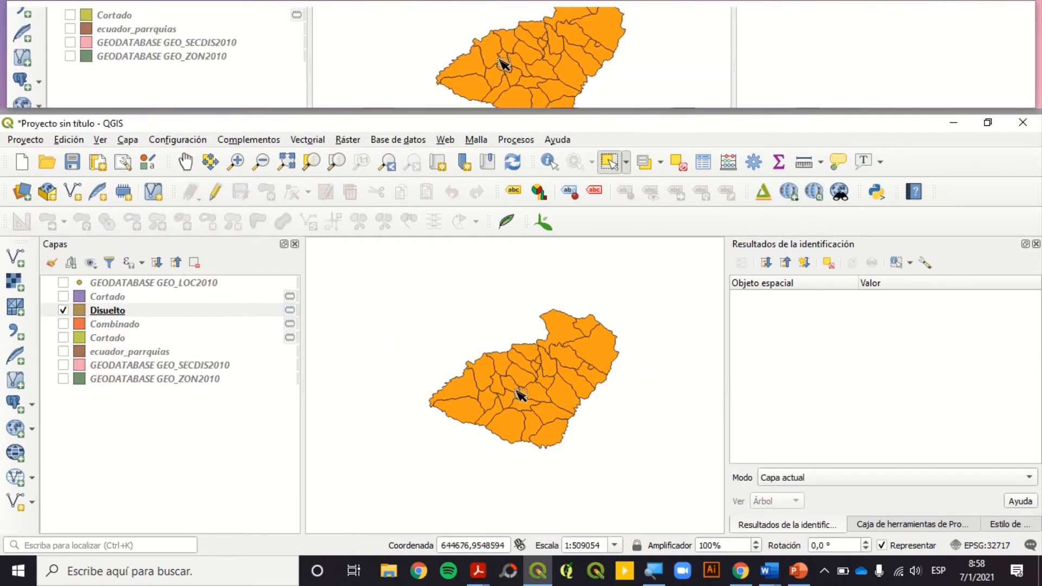
pyautogui.scroll(1, 535, 395)
# Step: Identify the large easternmost polygon of Disuelto and compare its DPA_SECDIS code with the Catacocha entries under Canton Paltas in the PDF
pyautogui.click(107, 310)
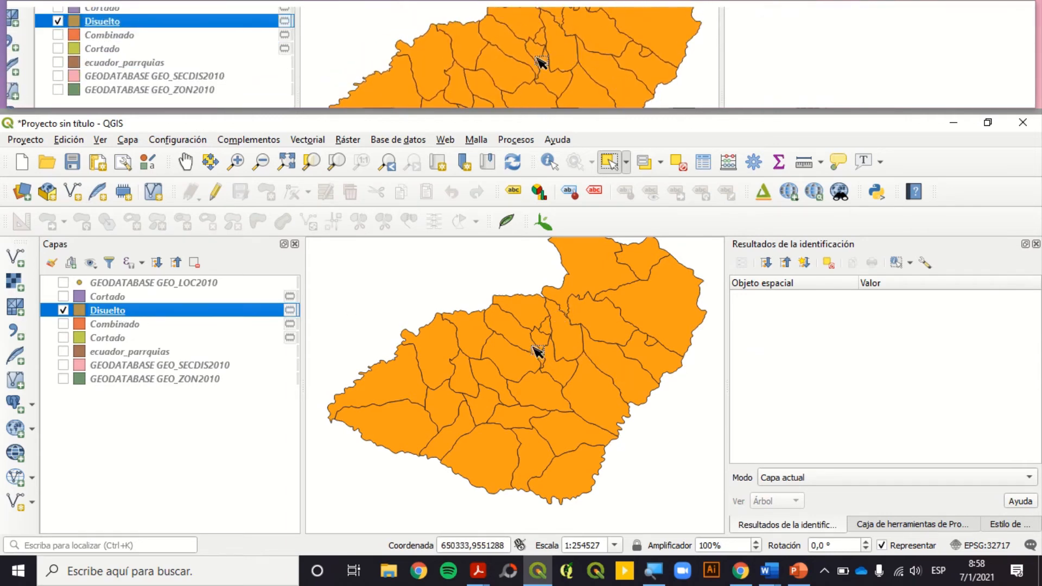
pyautogui.click(549, 162)
pyautogui.click(653, 303)
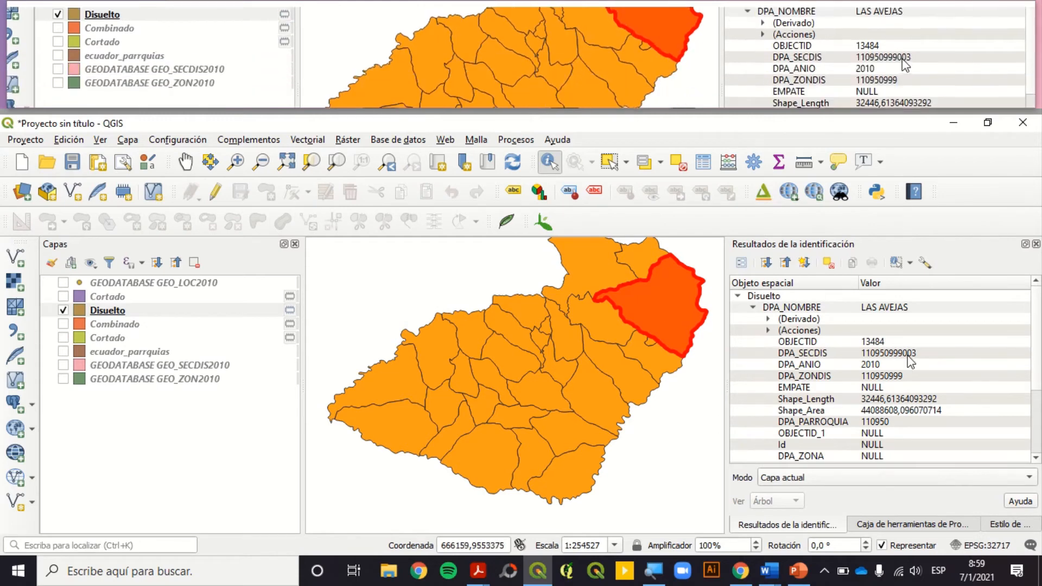
pyautogui.click(740, 571)
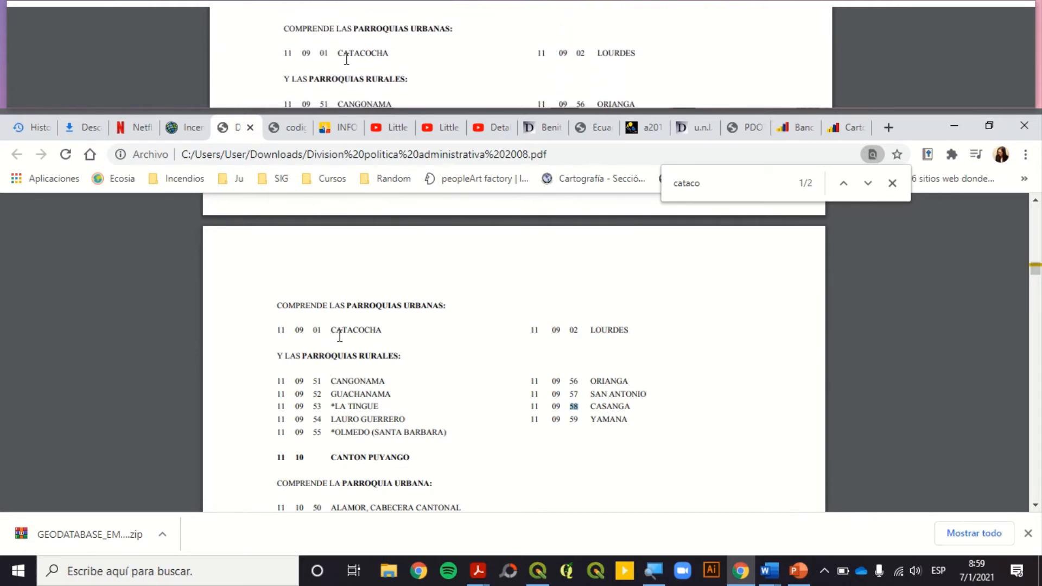
pyautogui.scroll(3, 342, 374)
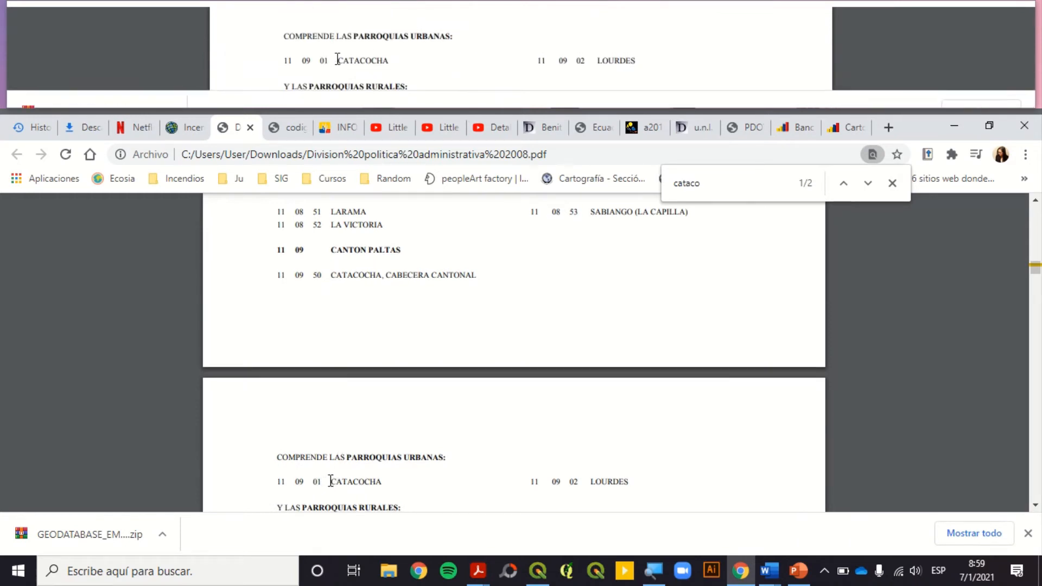
pyautogui.scroll(-3, 390, 456)
pyautogui.scroll(3, 409, 387)
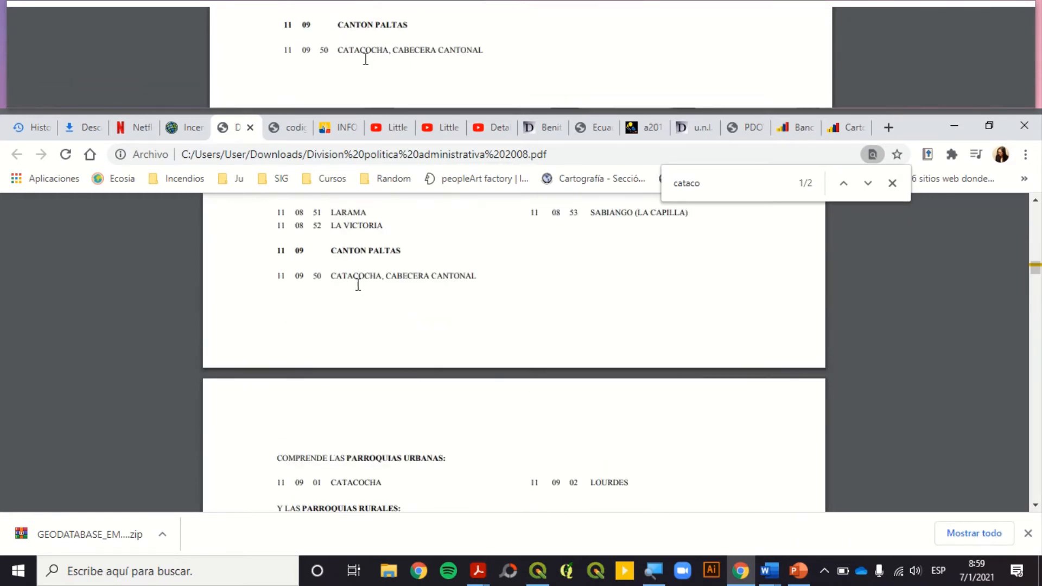
pyautogui.click(536, 570)
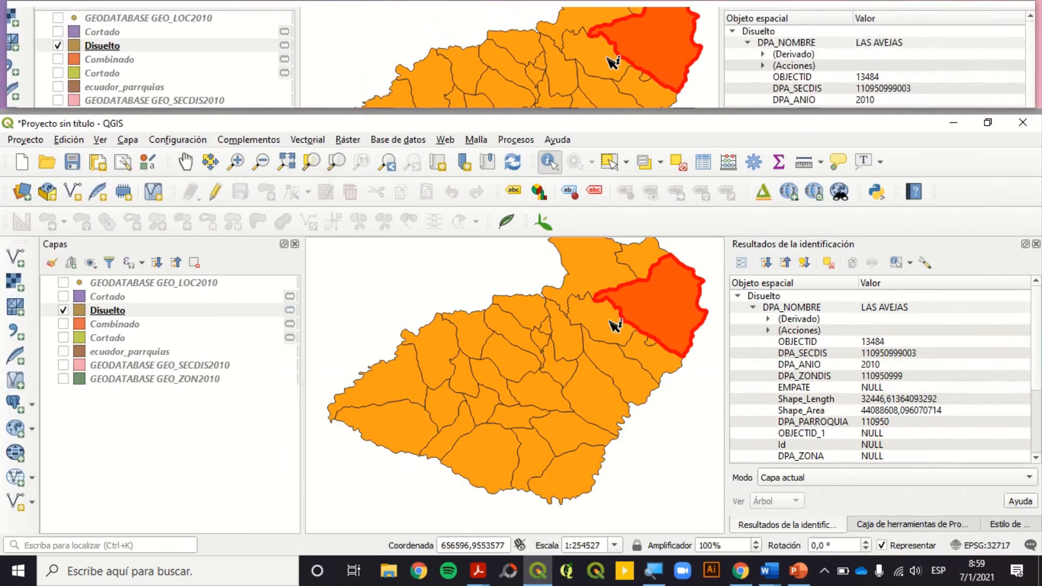
# Step: Review the Disuelto attribute table from first to last row, checking the DPA_NOMBRE names and the parish codes
pyautogui.click(194, 310)
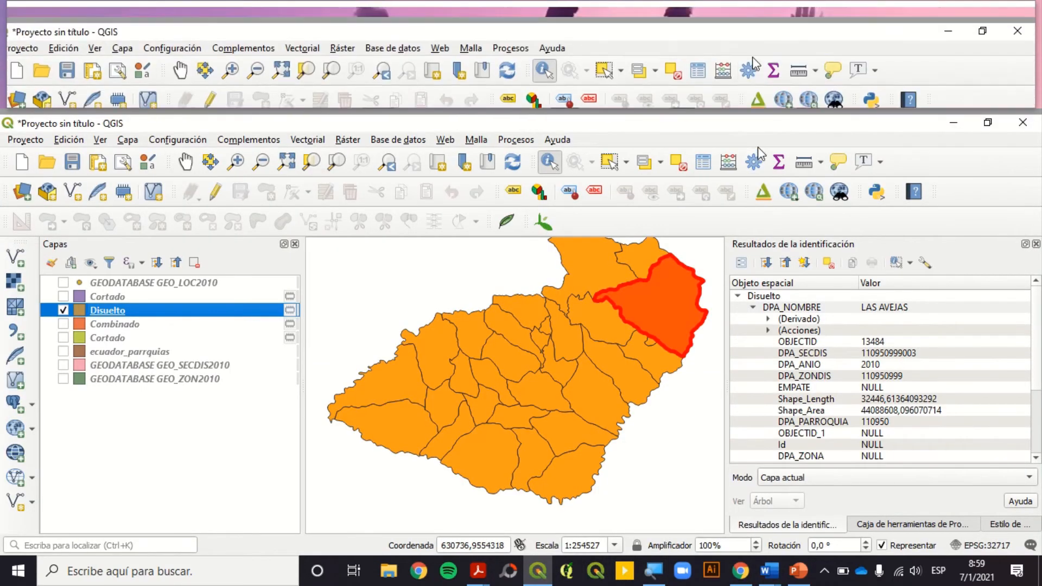
pyautogui.click(703, 162)
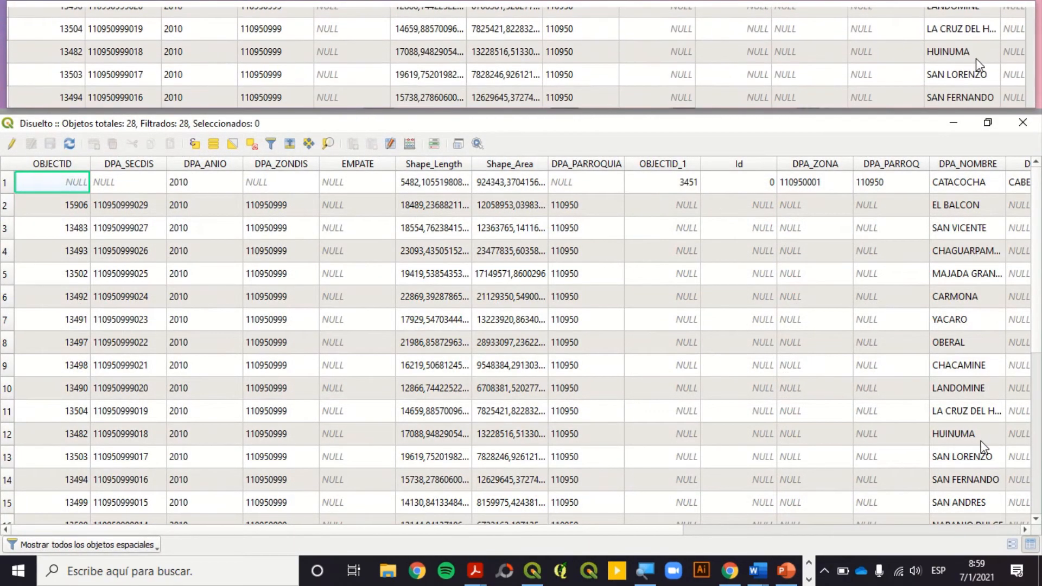
pyautogui.scroll(-5, 983, 429)
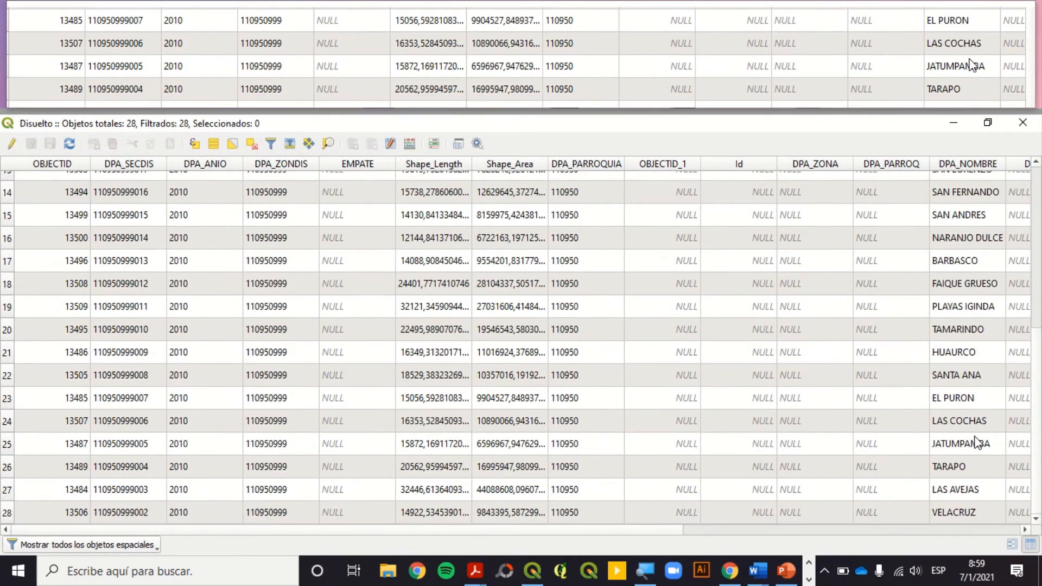
pyautogui.scroll(5, 977, 439)
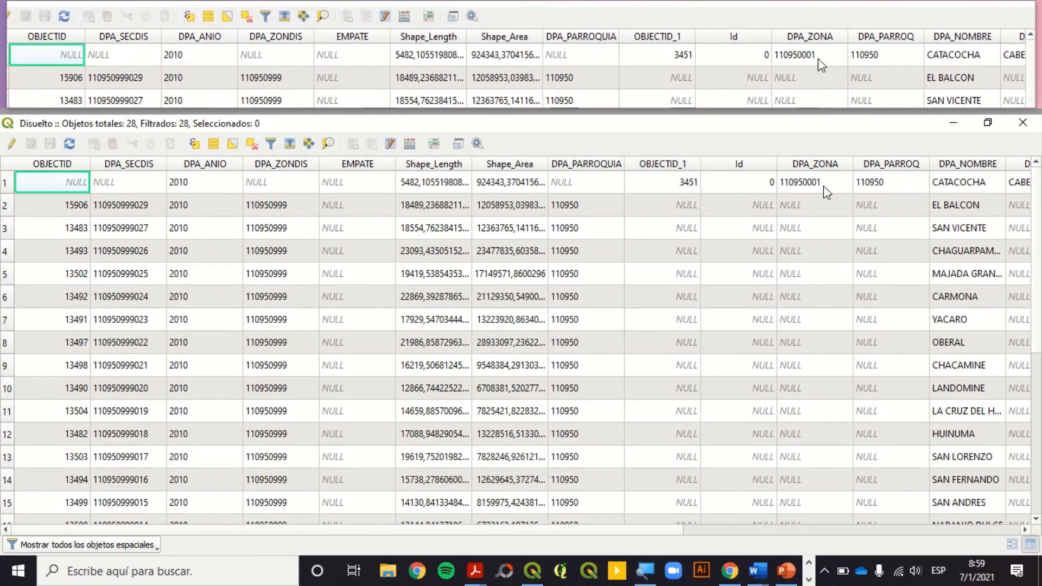
pyautogui.scroll(-5, 814, 255)
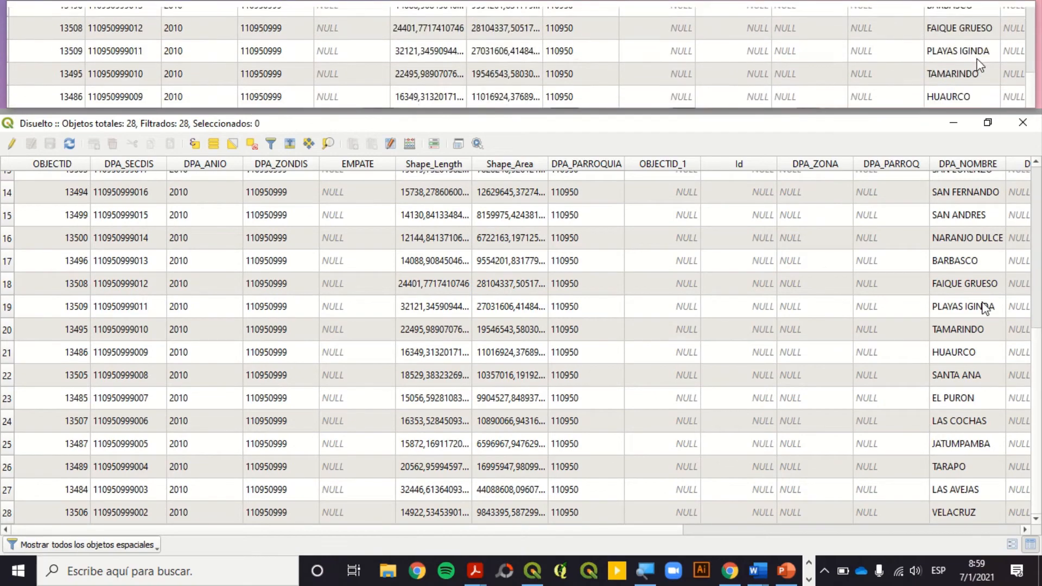
pyautogui.scroll(5, 1004, 296)
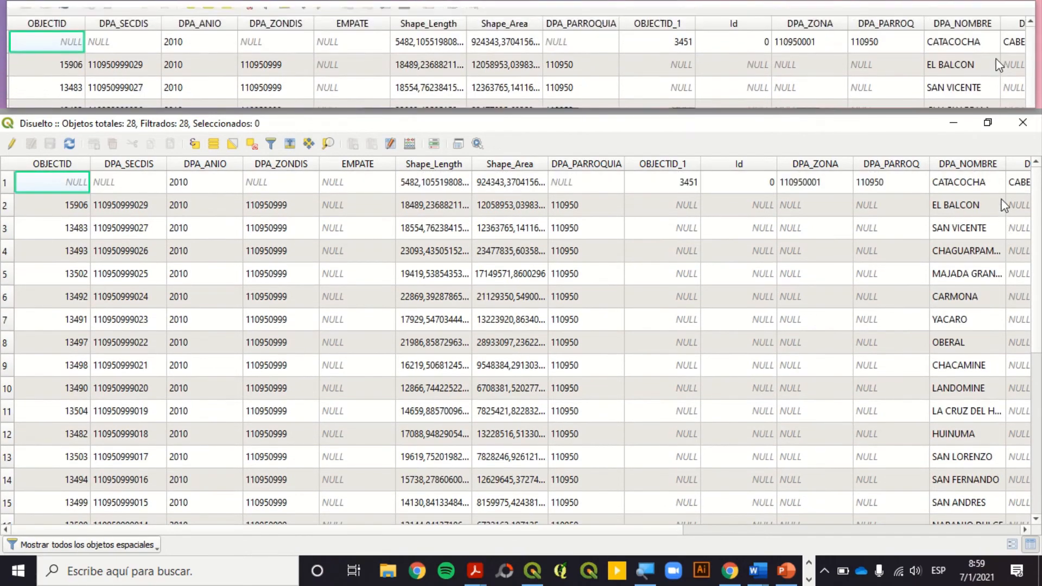
pyautogui.click(1022, 123)
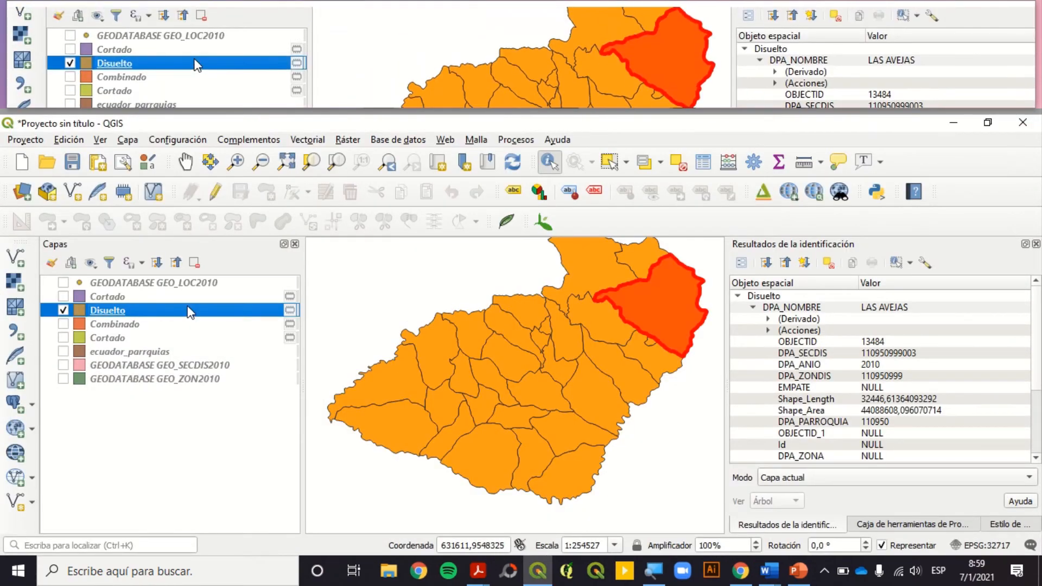
# Step: Start exporting the Disuelto layer as an ESRI shapefile and create a Catacocha folder on the desktop as its destination
pyautogui.rightClick(189, 310)
pyautogui.moveTo(359, 304)
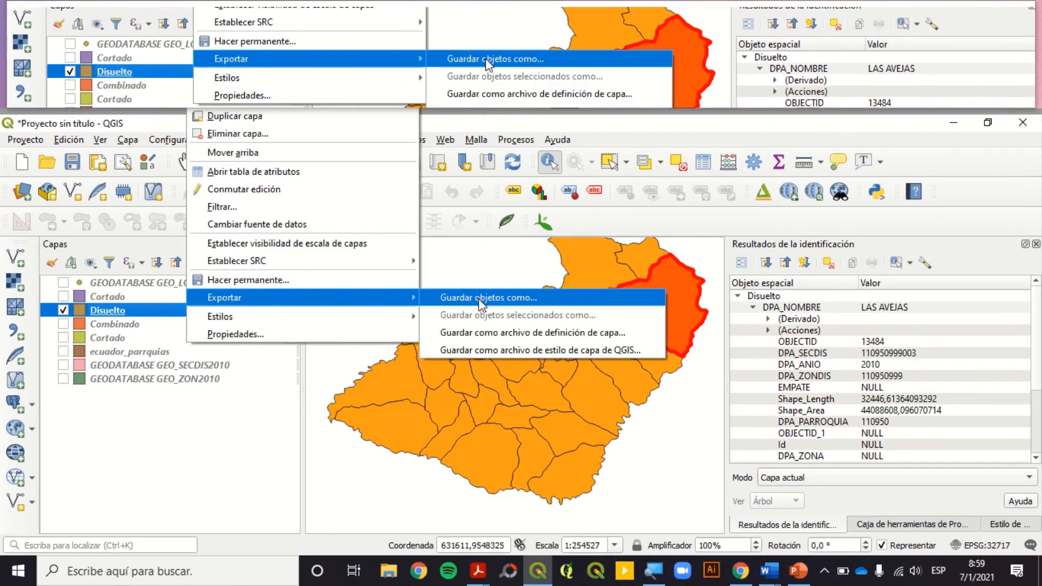
pyautogui.click(478, 298)
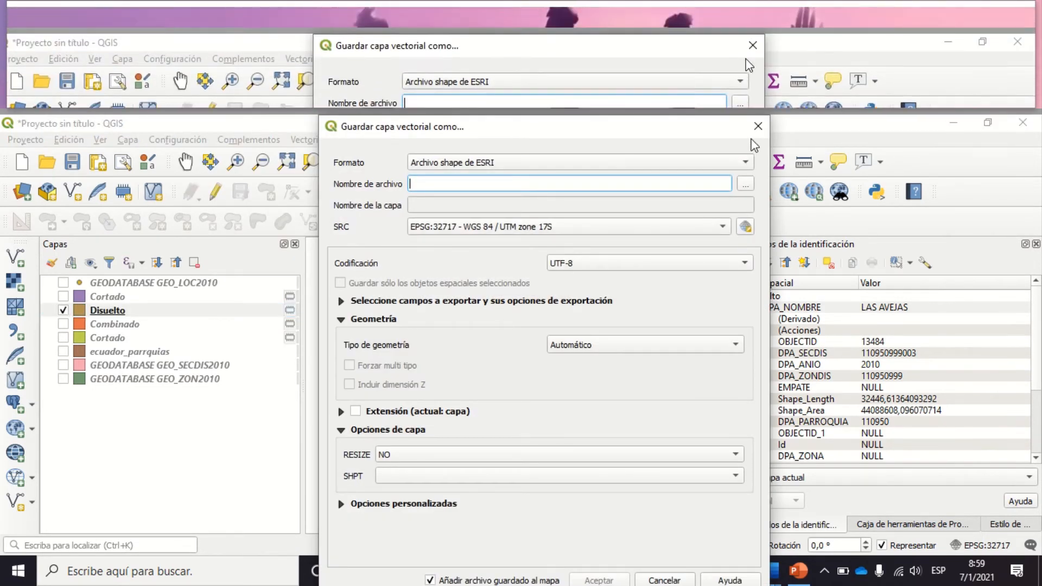
pyautogui.click(746, 185)
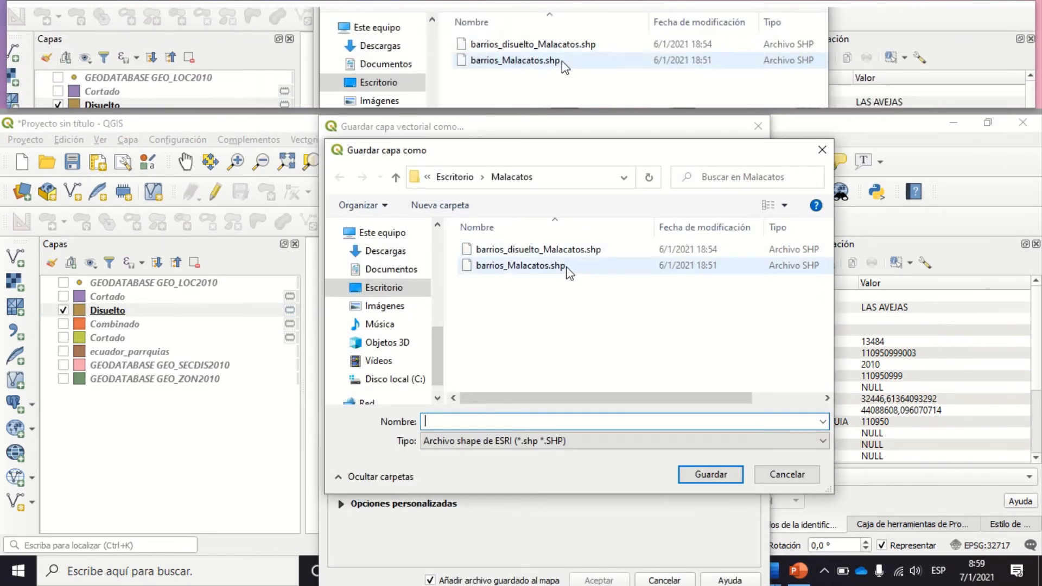
pyautogui.click(465, 182)
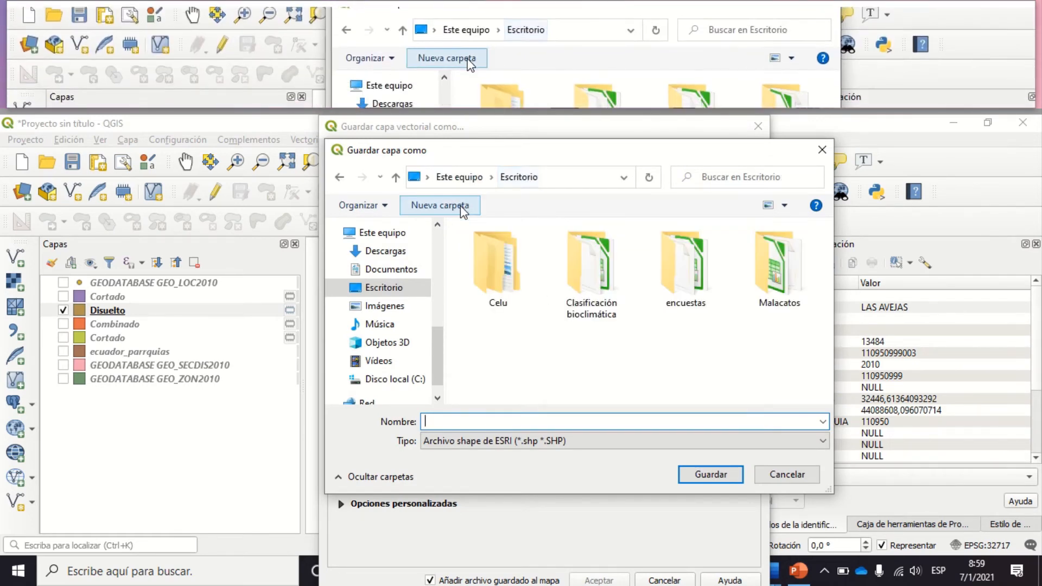
pyautogui.click(460, 207)
pyautogui.write('Va')
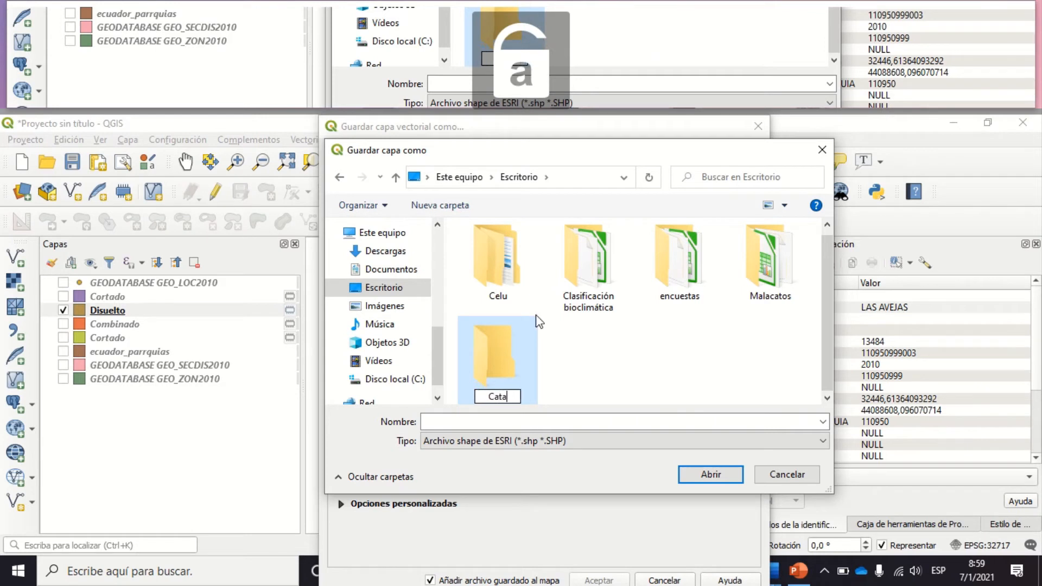
pyautogui.write('tacocha')
pyautogui.press('Return')
pyautogui.press('Return')
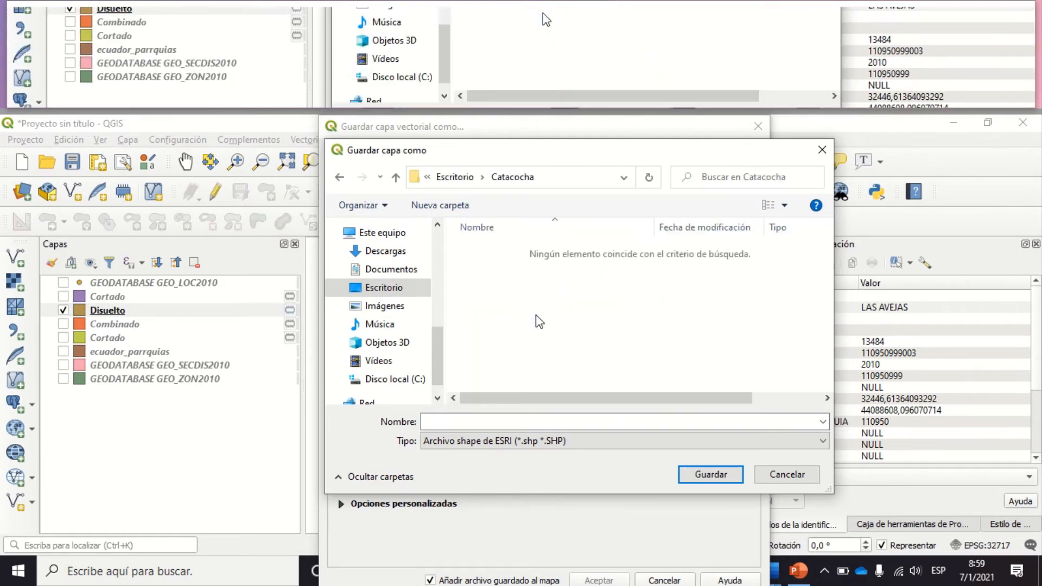
# Step: Name the exported shapefile Barrios_disueltos_Catacocha and complete the export, adding the saved file to the map
pyautogui.write('Barrios_disueltos_Catac')
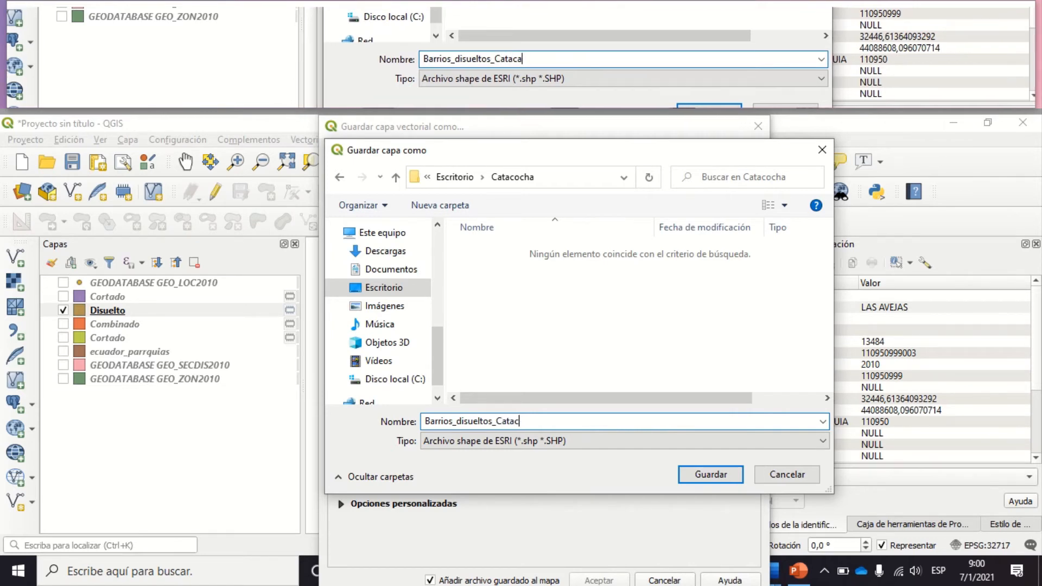
pyautogui.write('ha')
pyautogui.press('Return')
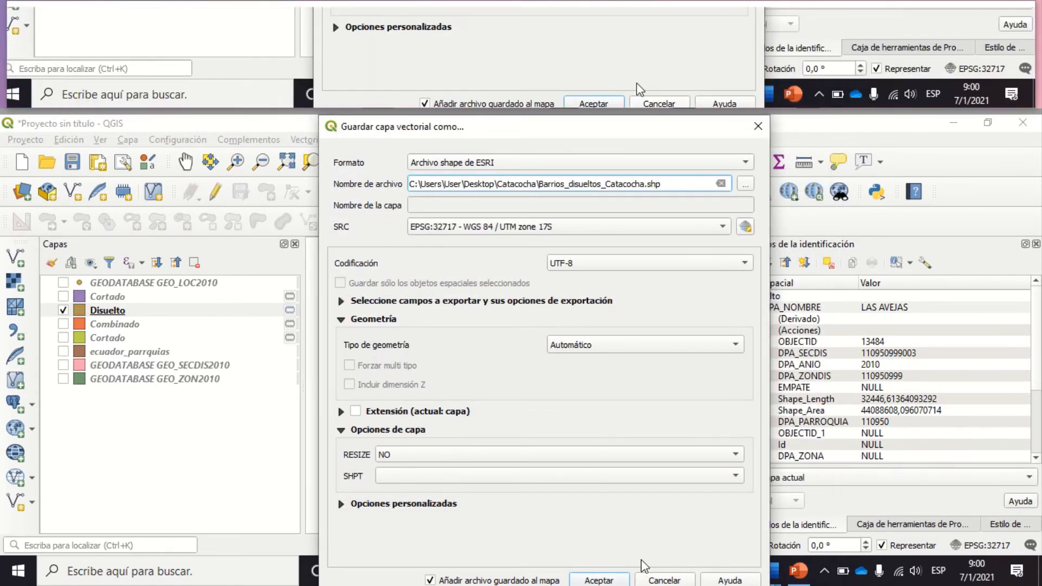
pyautogui.click(622, 582)
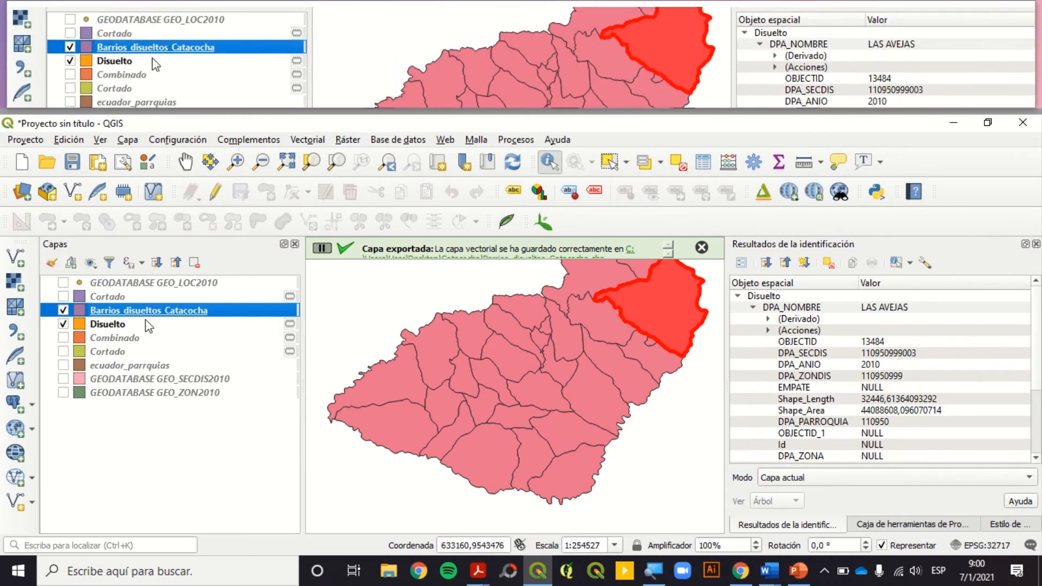
# Step: Add the vector layer barrios_disuelto_Malacatos.shp from the Malacatos folder on the desktop to the project
pyautogui.click(17, 258)
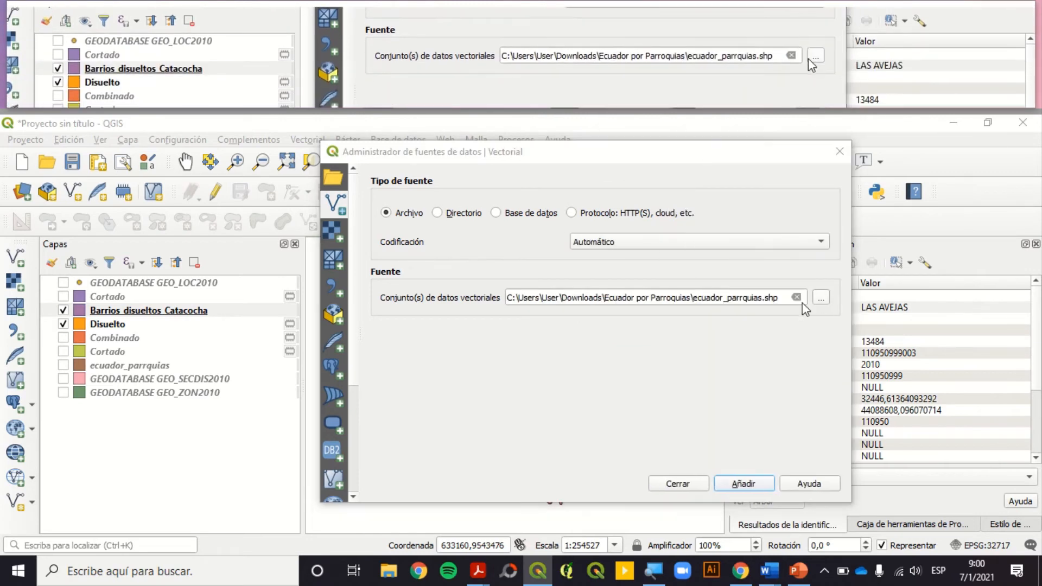
pyautogui.click(821, 297)
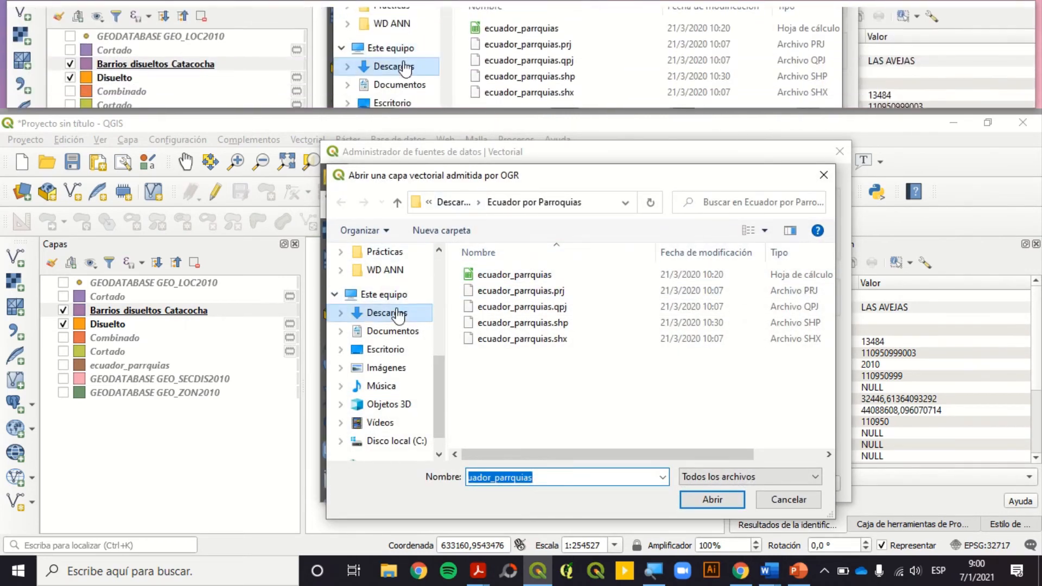
pyautogui.click(386, 350)
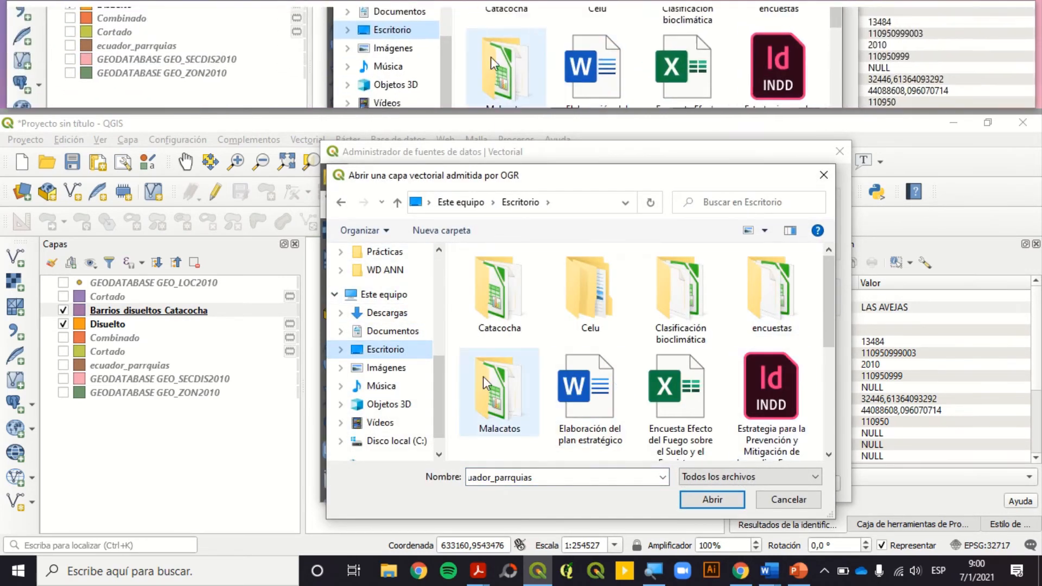
pyautogui.doubleClick(484, 380)
pyautogui.click(548, 324)
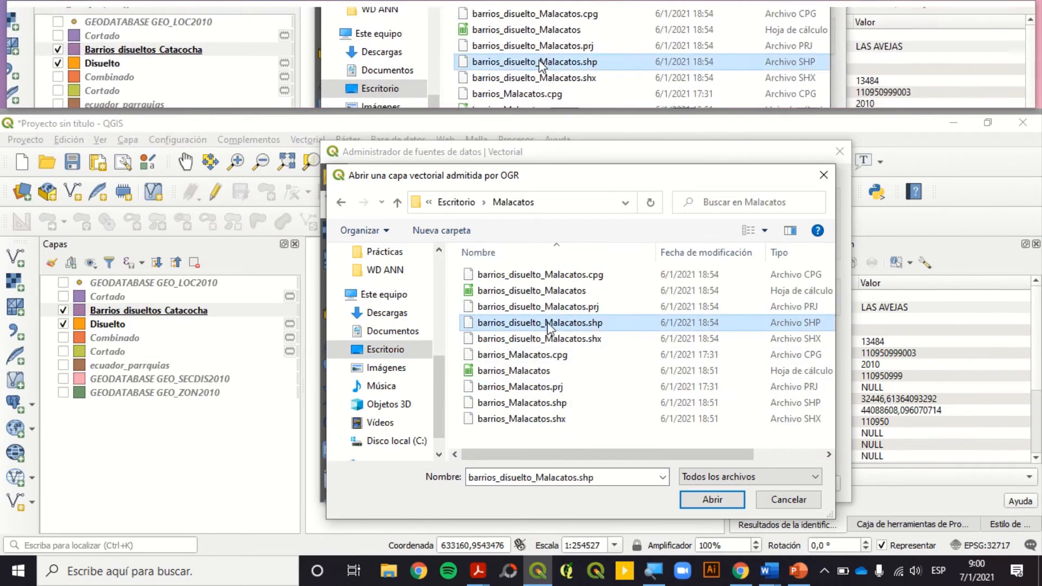
pyautogui.click(716, 498)
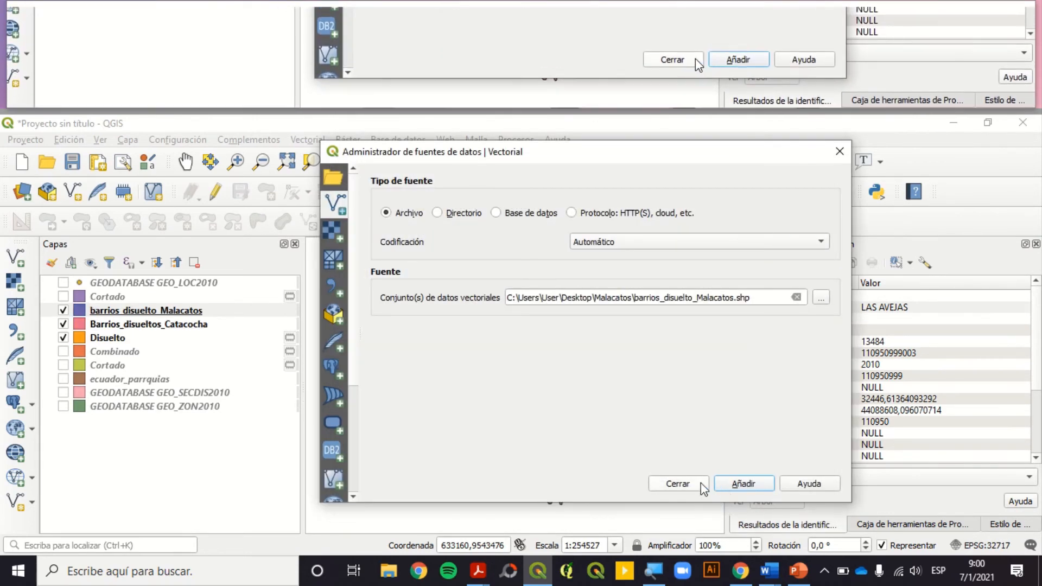
pyautogui.click(702, 486)
# Step: Hide the Barrios_disueltos_Catacocha and Disuelto layers and fit the map to the barrios_disuelto_Malacatos layer
pyautogui.click(63, 324)
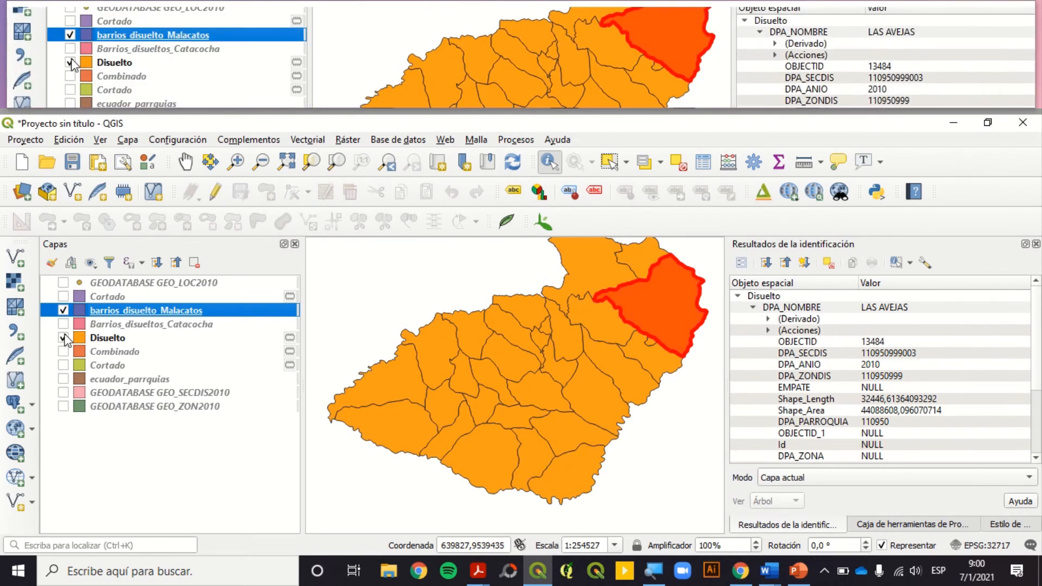
pyautogui.click(63, 337)
pyautogui.rightClick(147, 312)
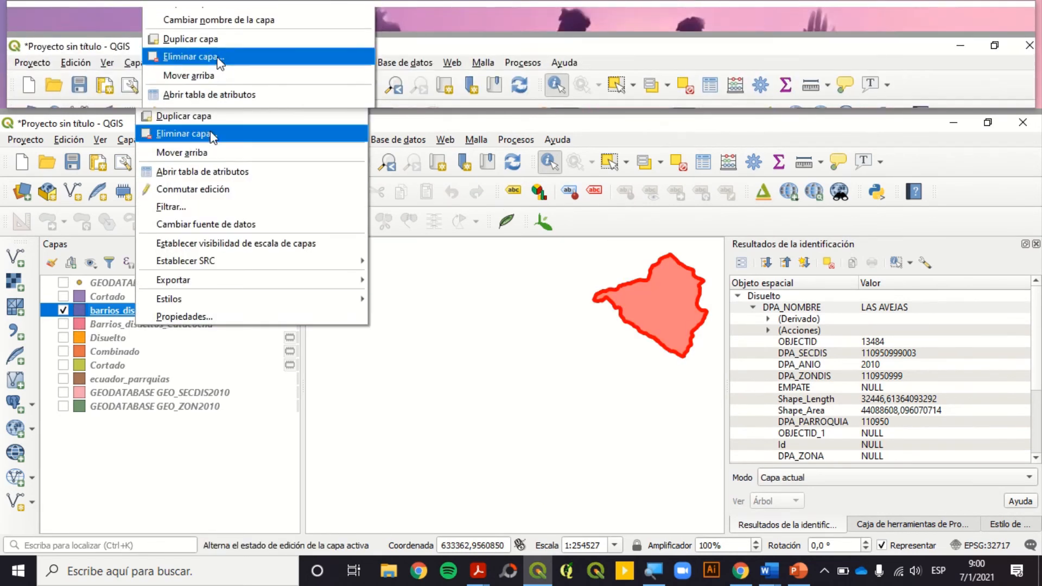
pyautogui.click(151, 435)
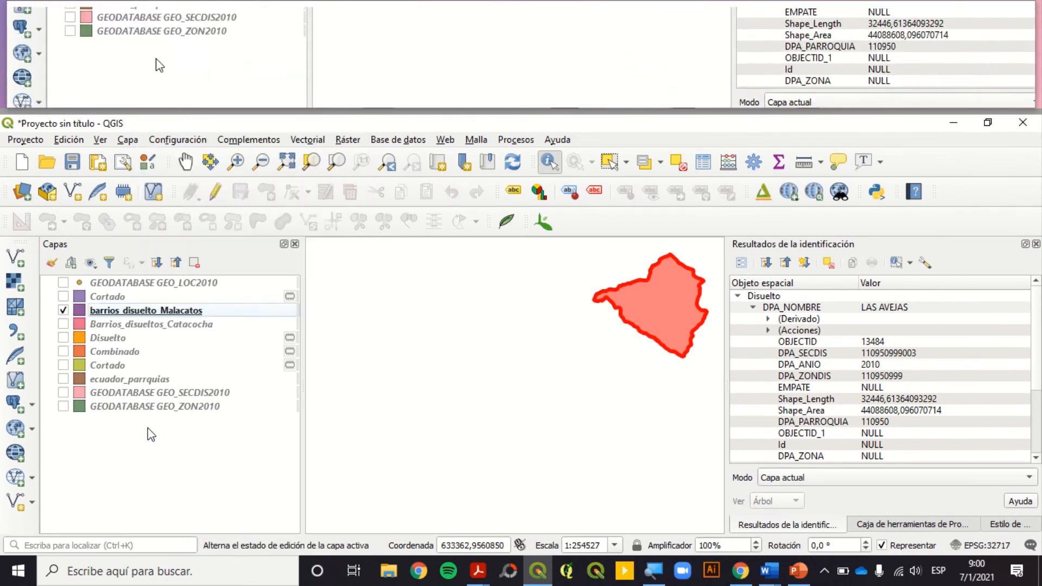
pyautogui.click(139, 312)
pyautogui.click(337, 162)
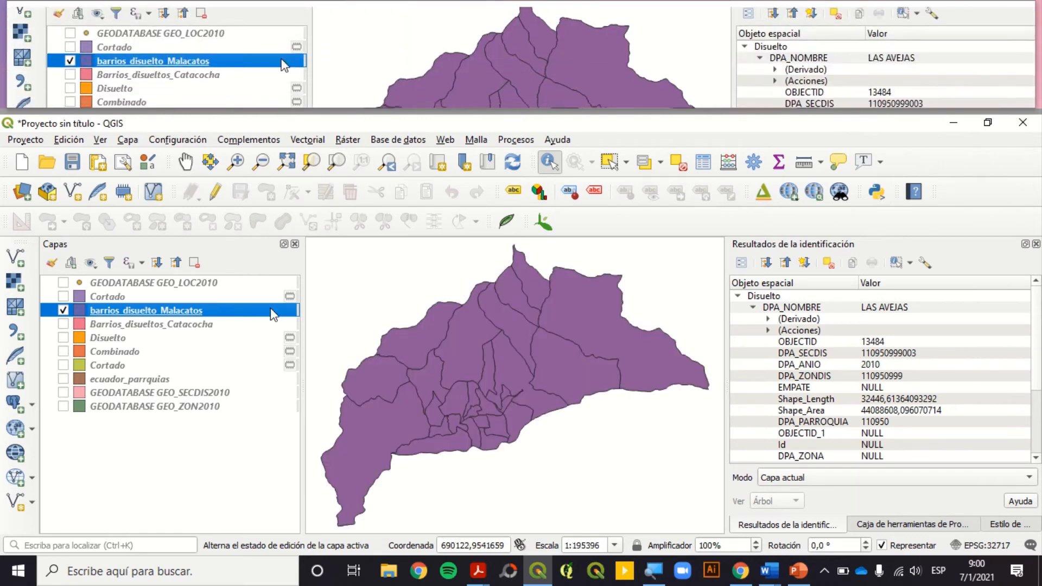
# Step: Review the barrios_disuelto_Malacatos attribute table sorted by DPA_SECDIS in descending order, checking the sector codes and NOMBRE values
pyautogui.click(701, 166)
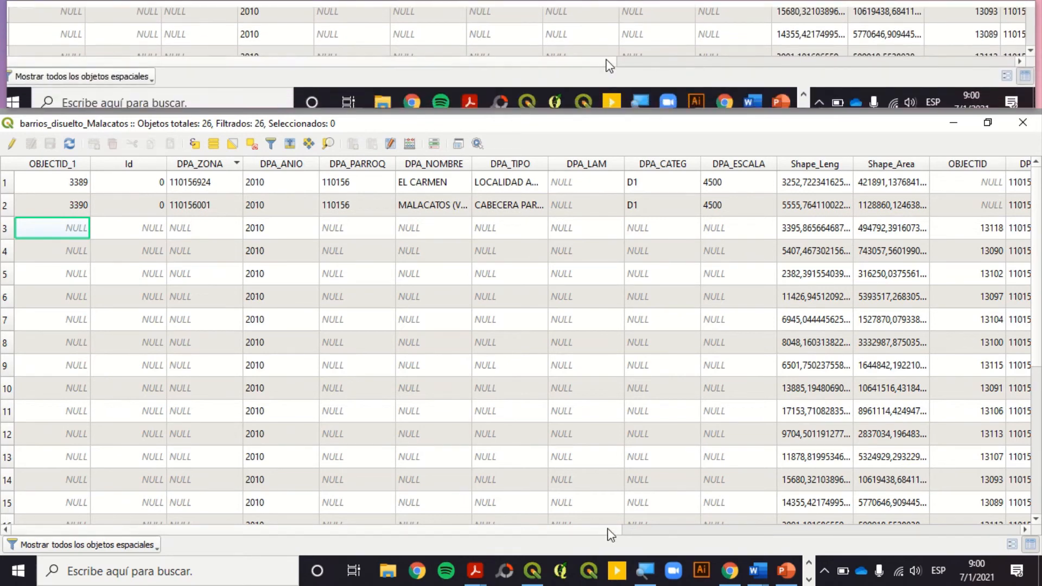
pyautogui.hscroll(10, 922, 484)
pyautogui.click(482, 164)
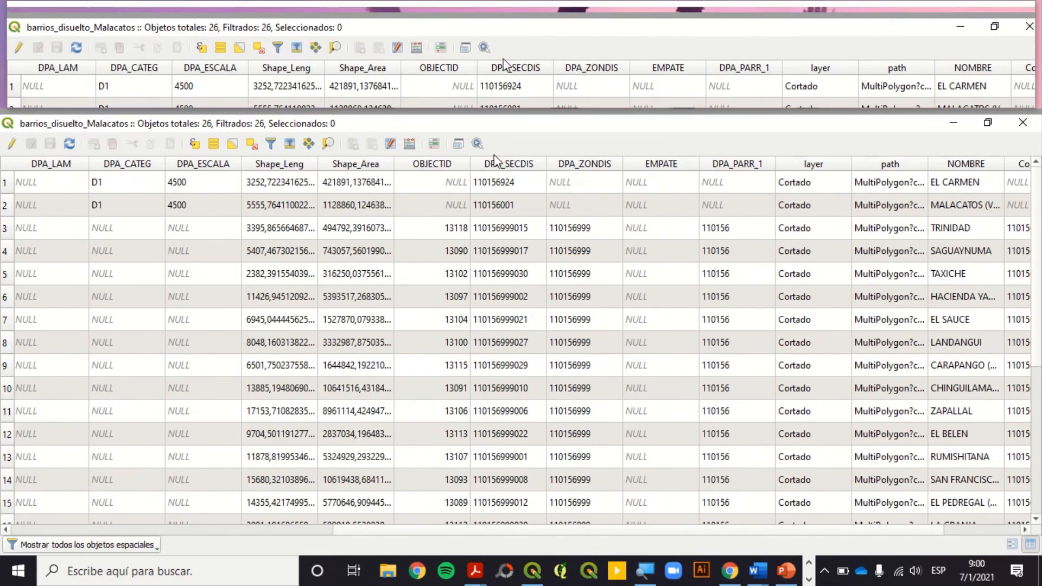
pyautogui.click(482, 165)
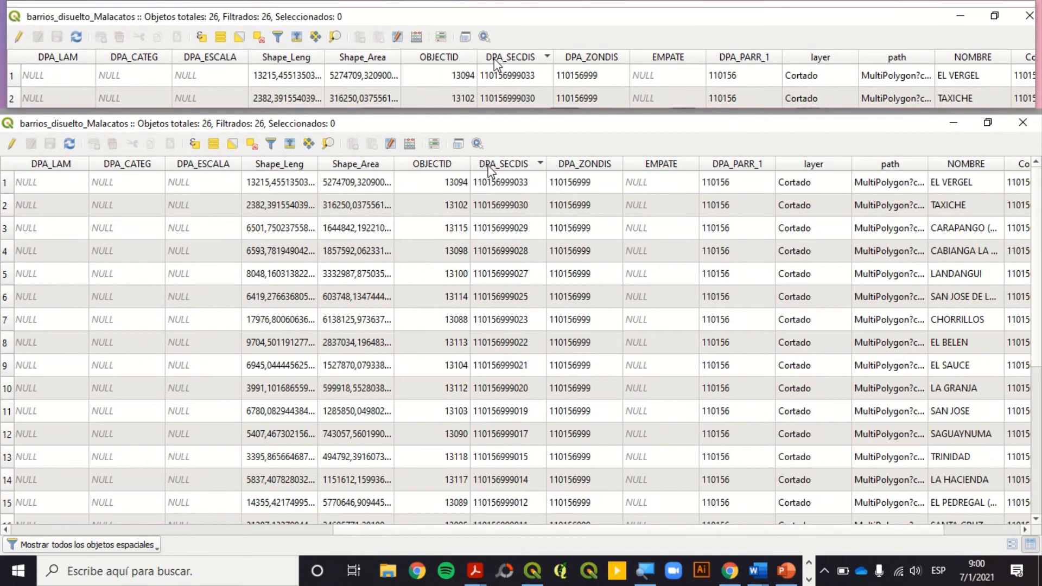
pyautogui.scroll(-1, 495, 174)
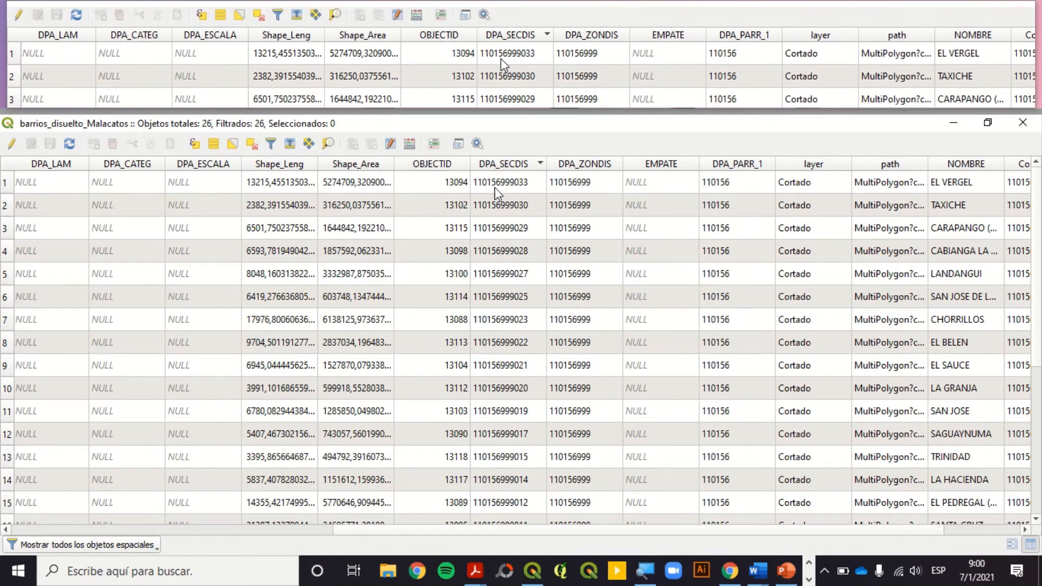
pyautogui.scroll(-3, 508, 305)
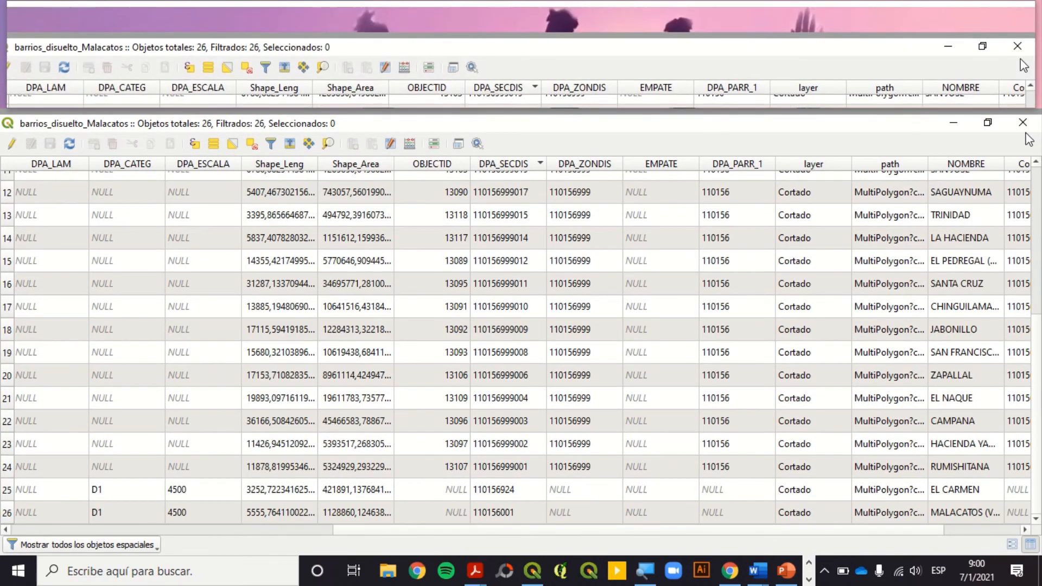
pyautogui.click(1023, 122)
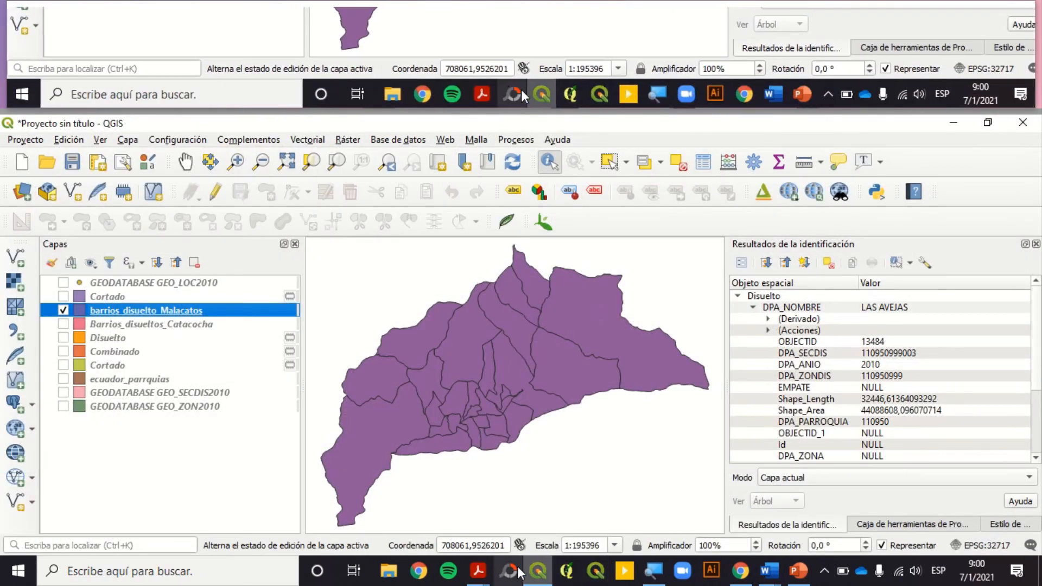
# Step: Switch to Acrobat Reader and look through the Malacatos parish map in PDyOT Malacatos para semplades.pdf
pyautogui.moveTo(490, 568)
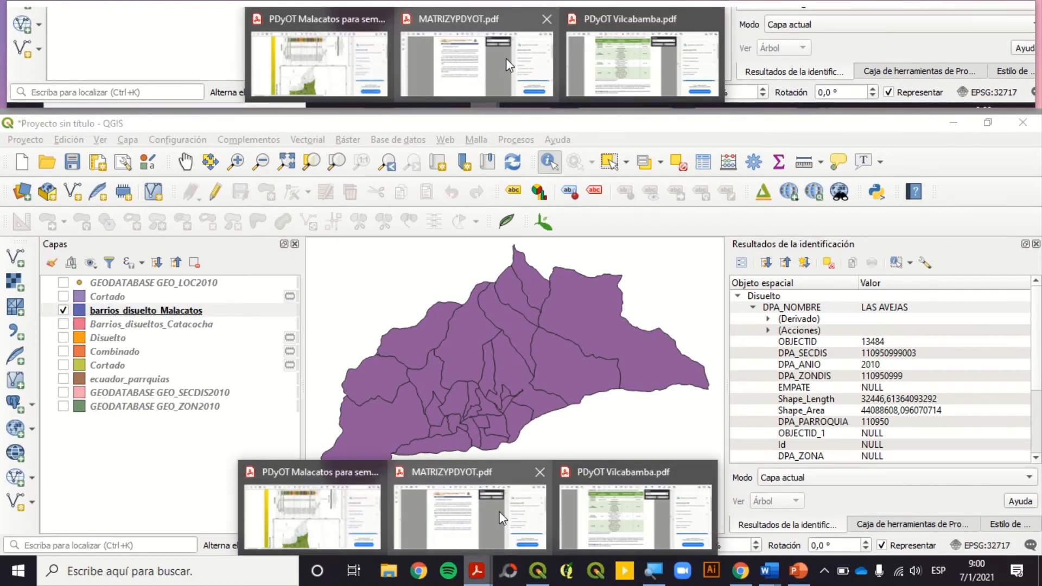
pyautogui.click(358, 511)
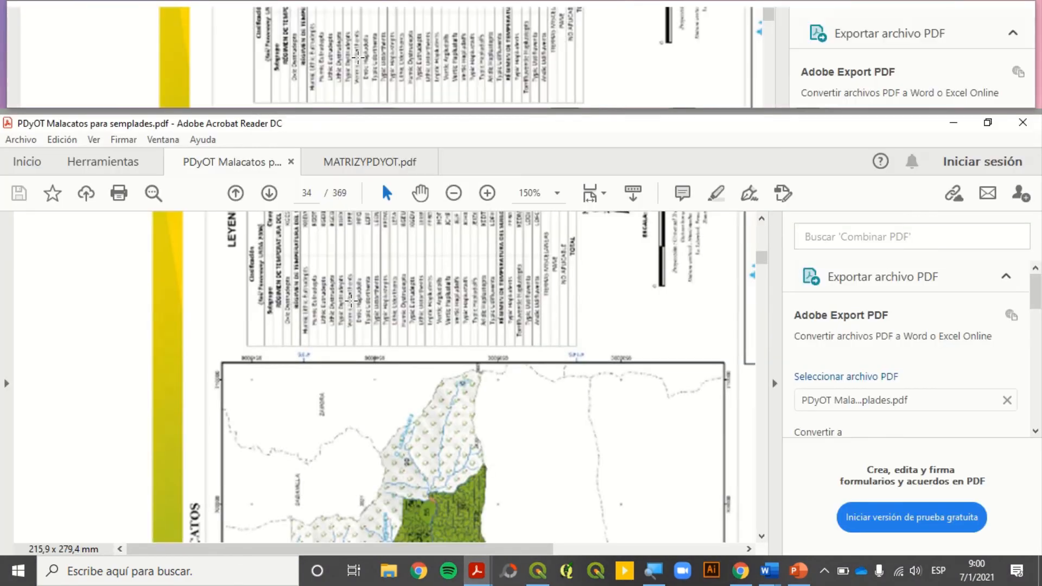
pyautogui.scroll(-5, 388, 378)
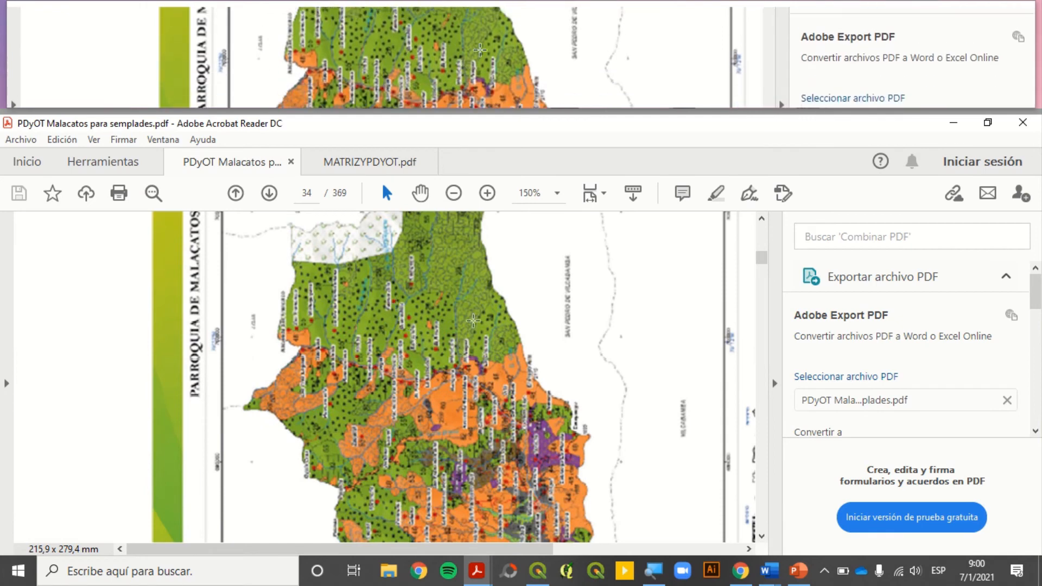
pyautogui.scroll(-5, 532, 376)
pyautogui.scroll(-15, 532, 375)
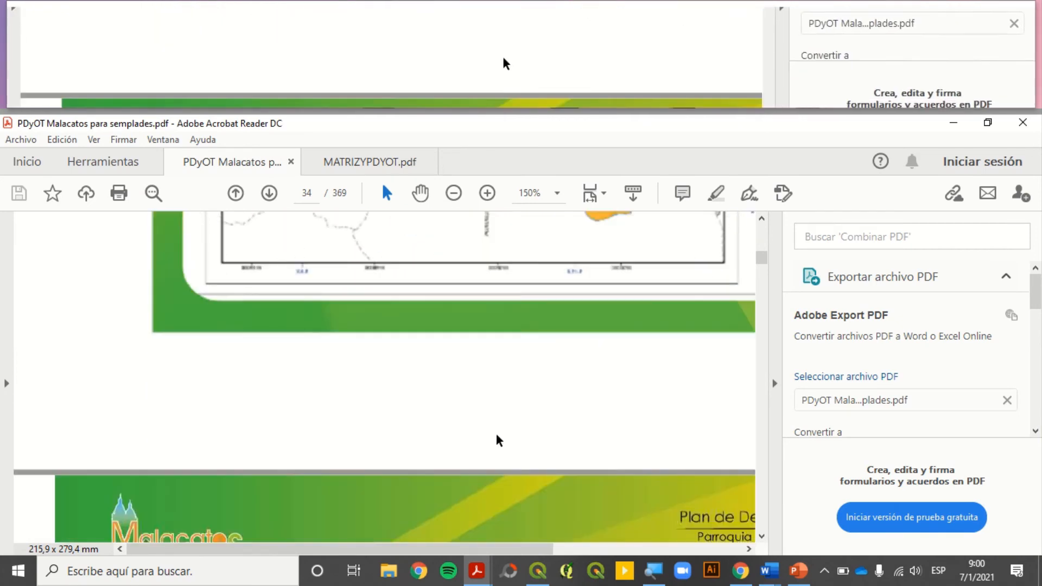
pyautogui.scroll(-5, 477, 410)
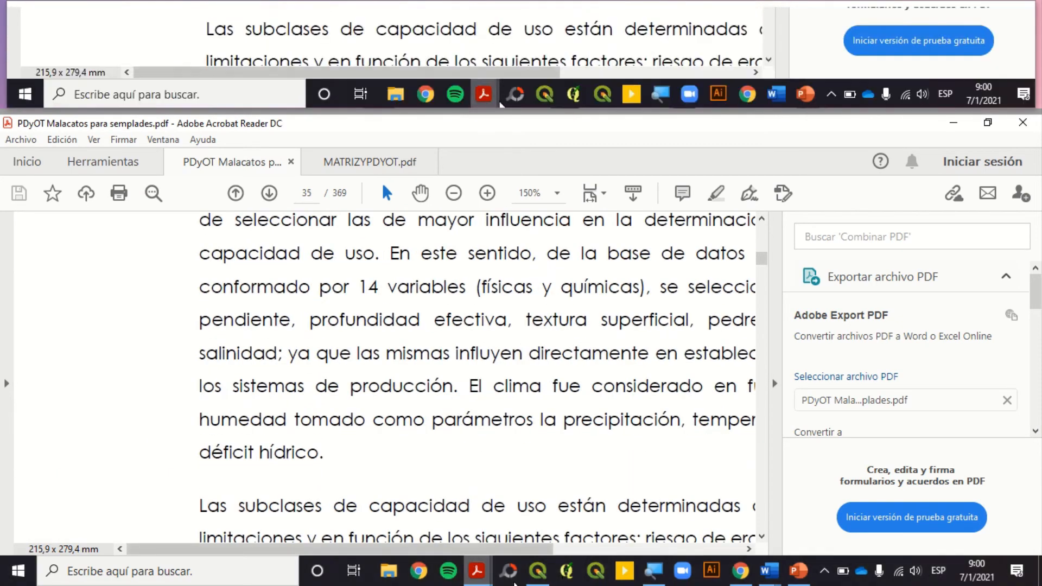
# Step: Switch to Chrome and search the Planifica Ecuador PDOT downloads page for catacocha
pyautogui.click(752, 569)
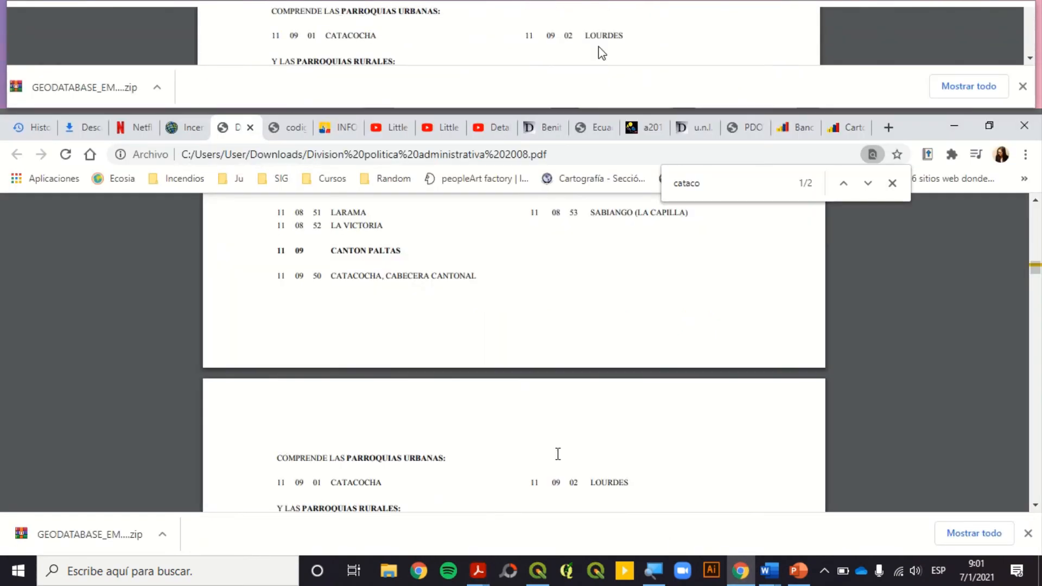
pyautogui.click(740, 129)
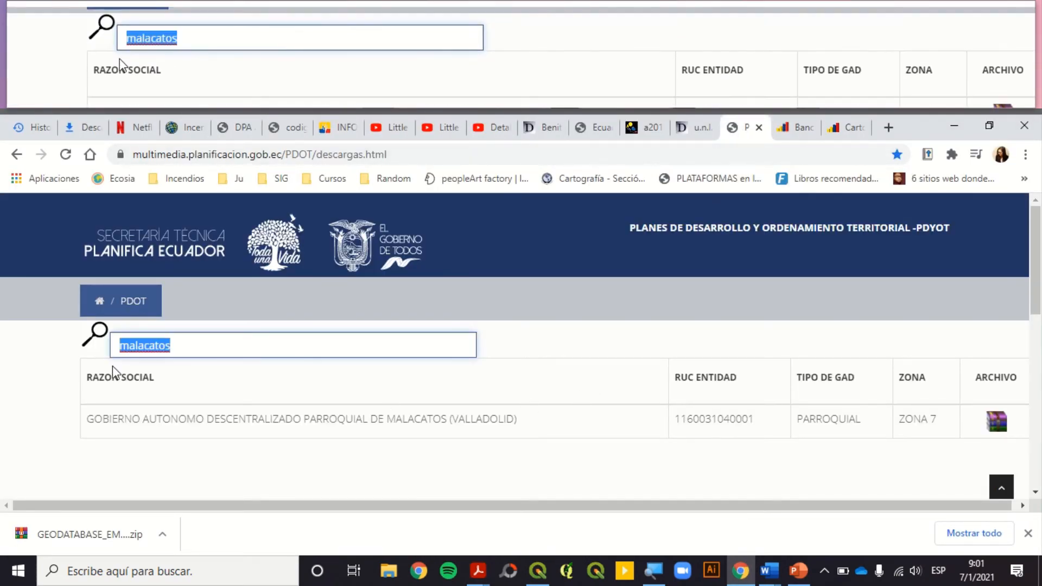
pyautogui.write('catacocha')
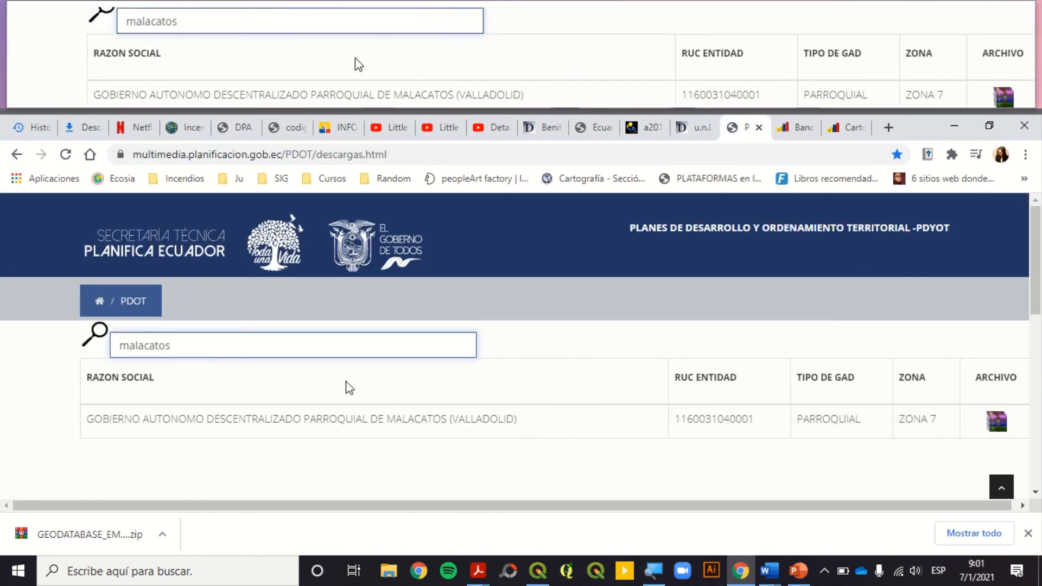
pyautogui.write('catacocha')
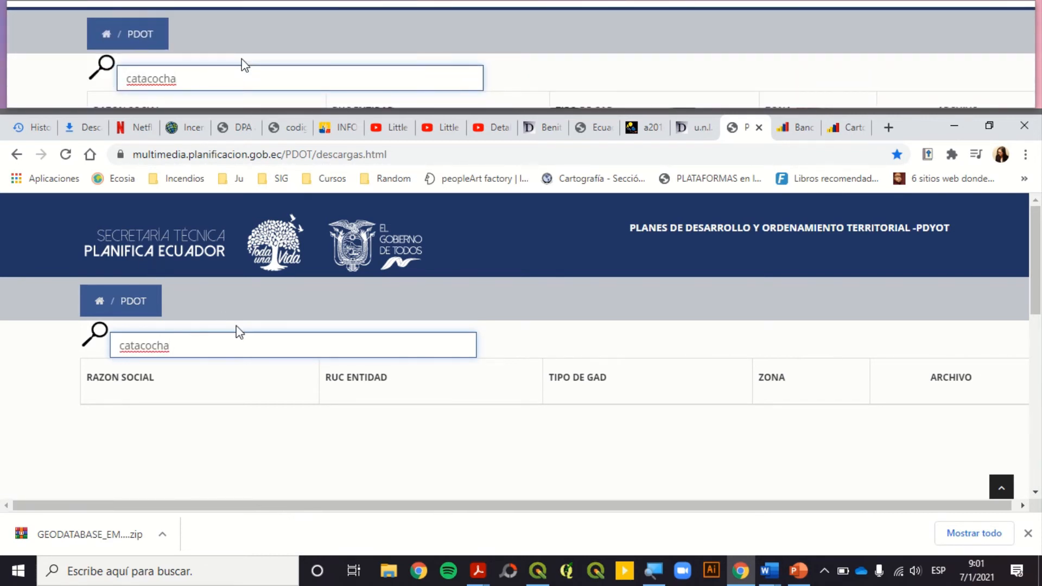
pyautogui.scroll(-3, 213, 388)
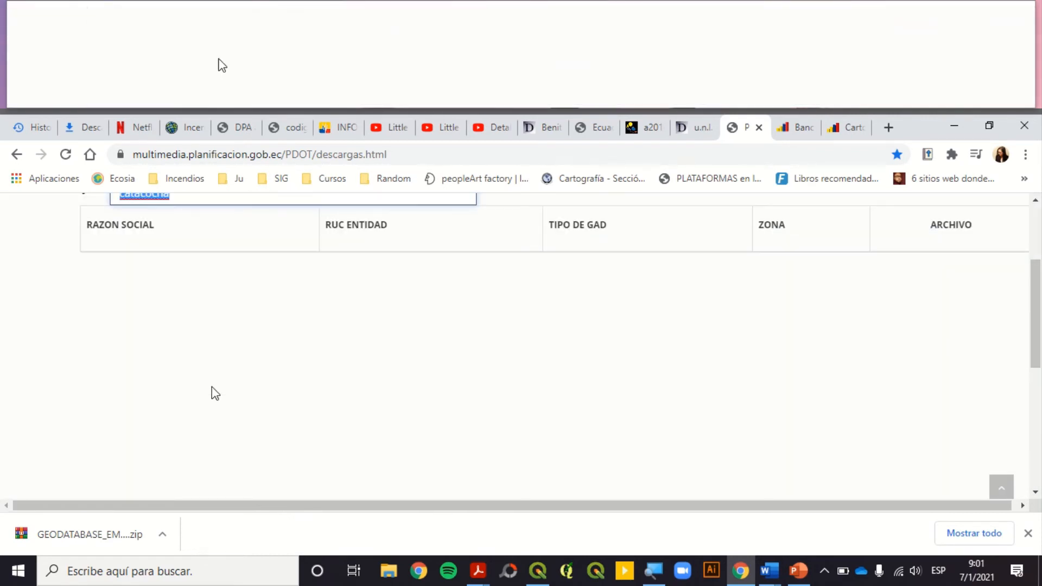
# Step: Replace the search term on the PDOT downloads page with paltas
pyautogui.press('BackSpace')
pyautogui.scroll(3, 270, 374)
pyautogui.write('p')
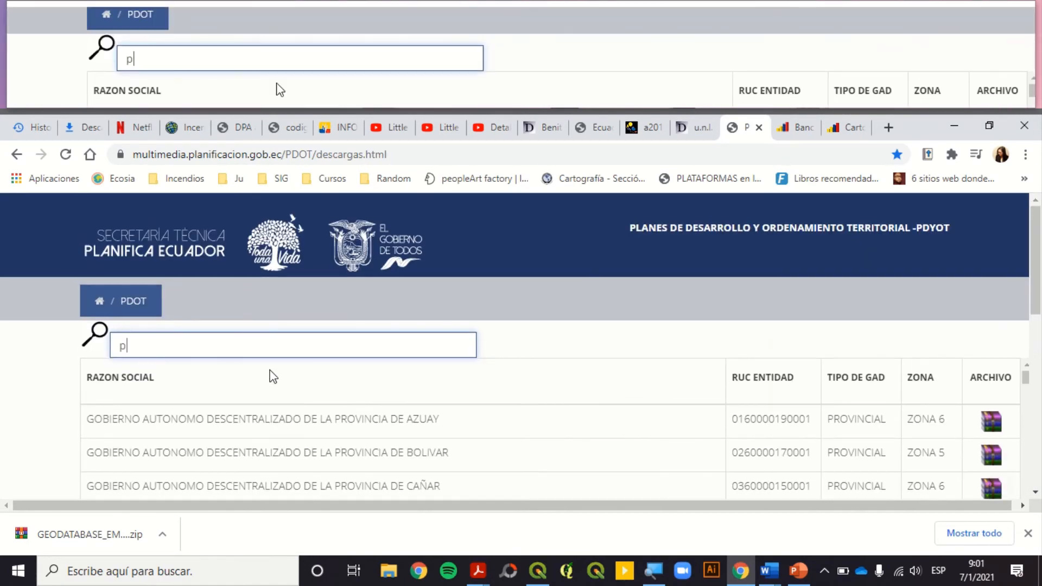
pyautogui.write('al')
pyautogui.press('BackSpace')
pyautogui.write('altas')
# Step: Search the PDOT downloads for the shorter term cata, and repeat the search for paltas
pyautogui.write('catac')
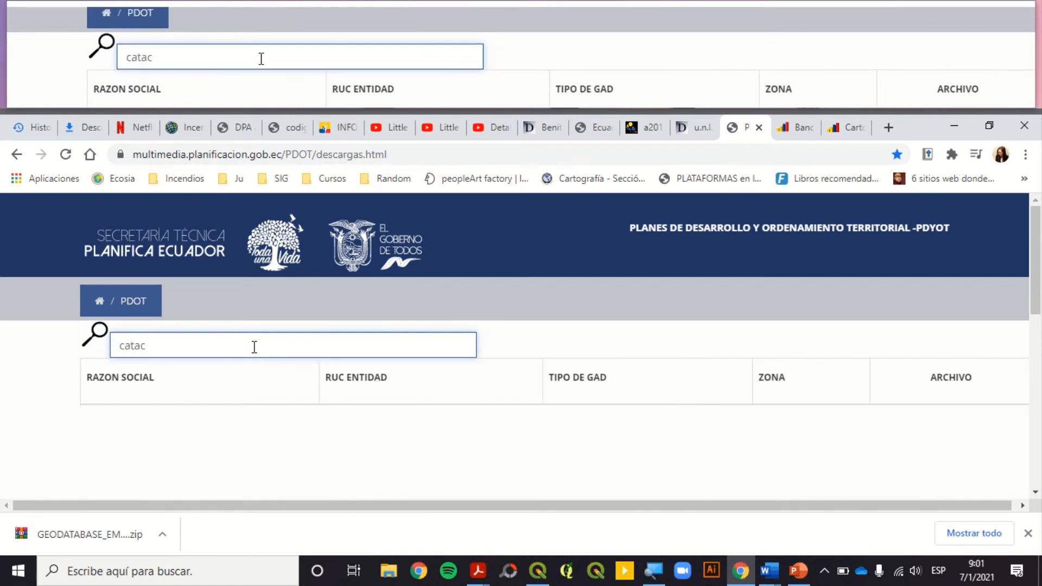
pyautogui.press('BackSpace')
pyautogui.scroll(-3, 416, 354)
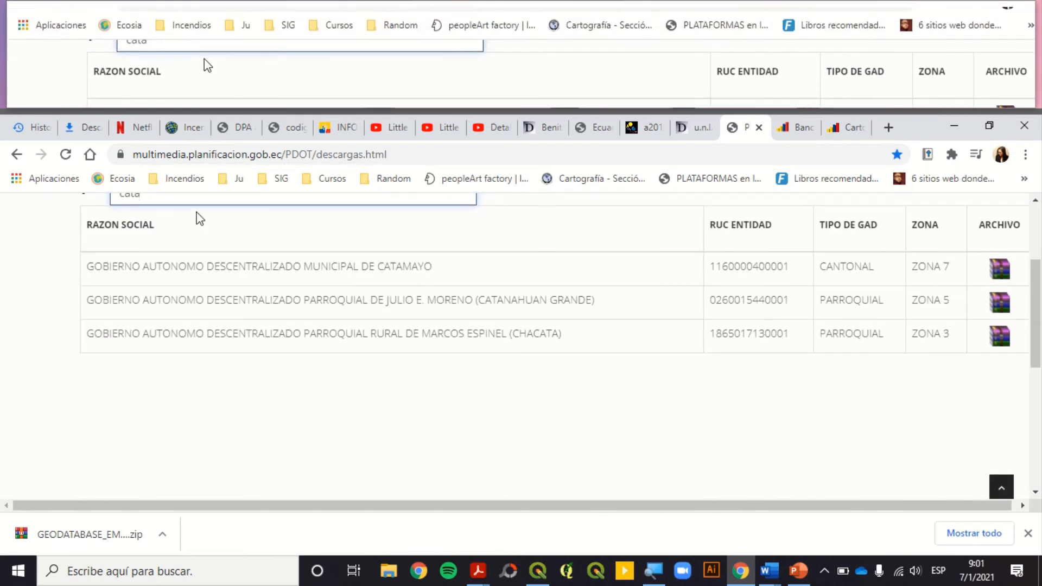
pyautogui.scroll(3, 200, 219)
pyautogui.doubleClick(144, 348)
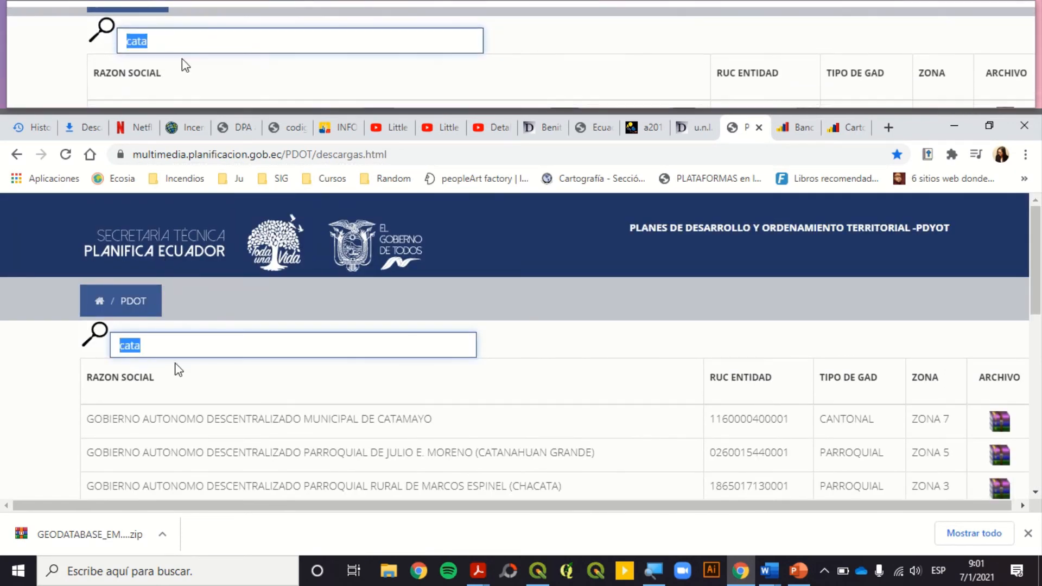
pyautogui.write('paltas')
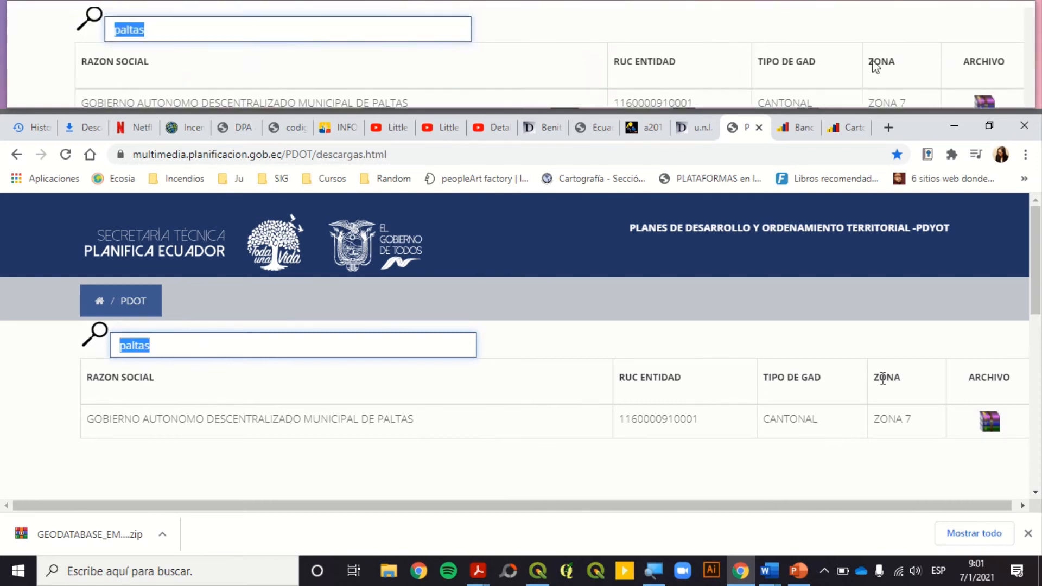
# Step: Search the PDOT downloads for vilcab and check the government type (TIPO DE GAD) of the Vilcabamba entries
pyautogui.write('malac')
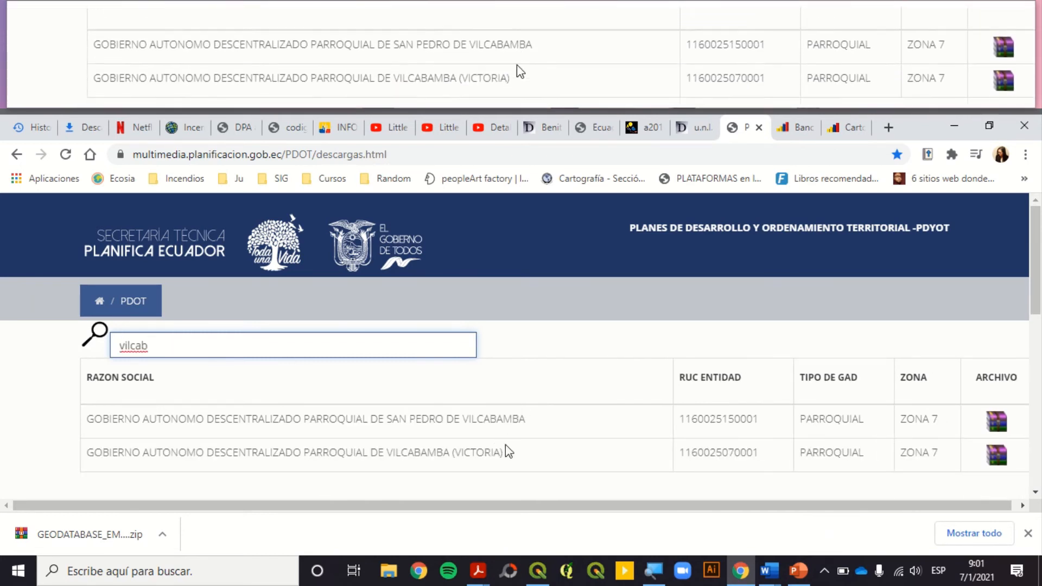
pyautogui.moveTo(865, 418); pyautogui.dragTo(806, 418)
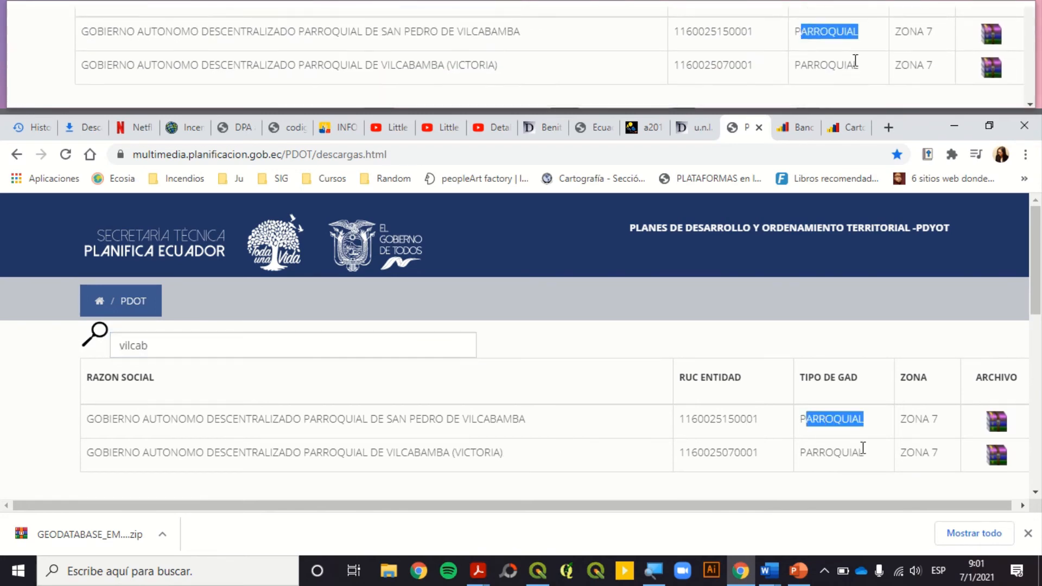
pyautogui.moveTo(863, 450); pyautogui.dragTo(799, 453)
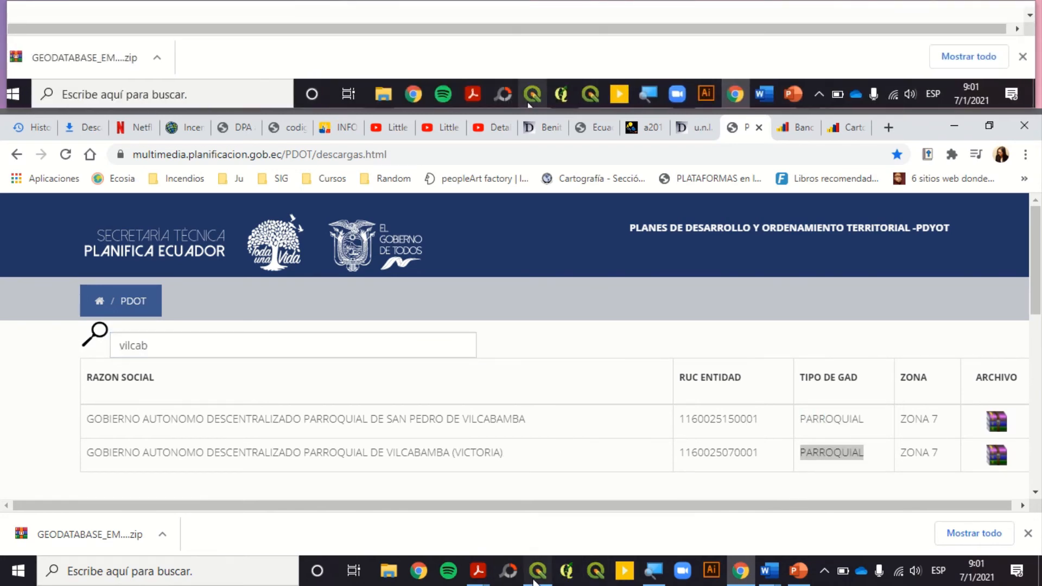
# Step: Return to QGIS and style the barrios_disuelto_Malacatos layer as categorized by DPA_NOMBRE with random colors, classifying its values
pyautogui.click(534, 576)
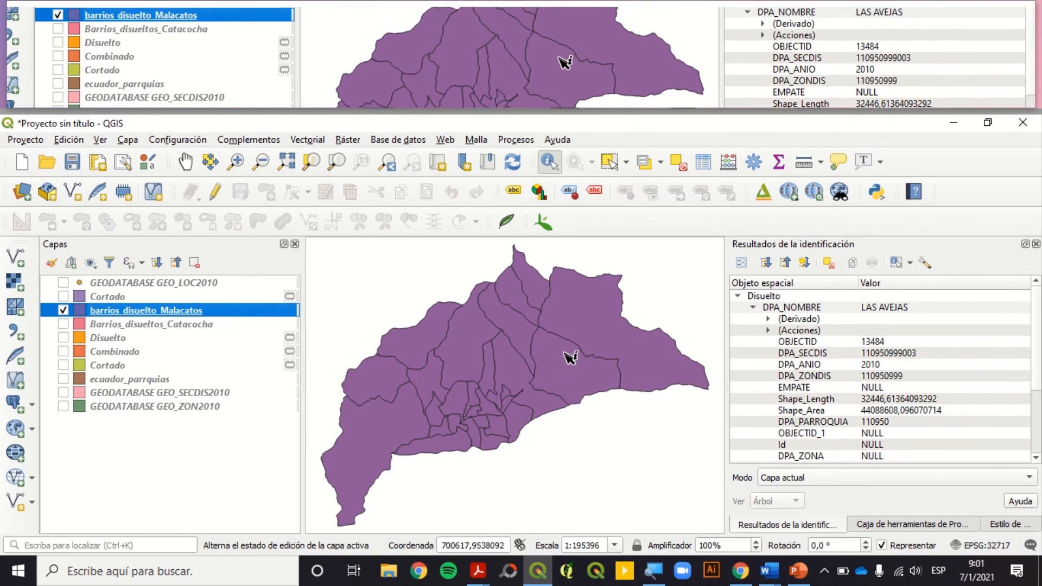
pyautogui.click(1007, 524)
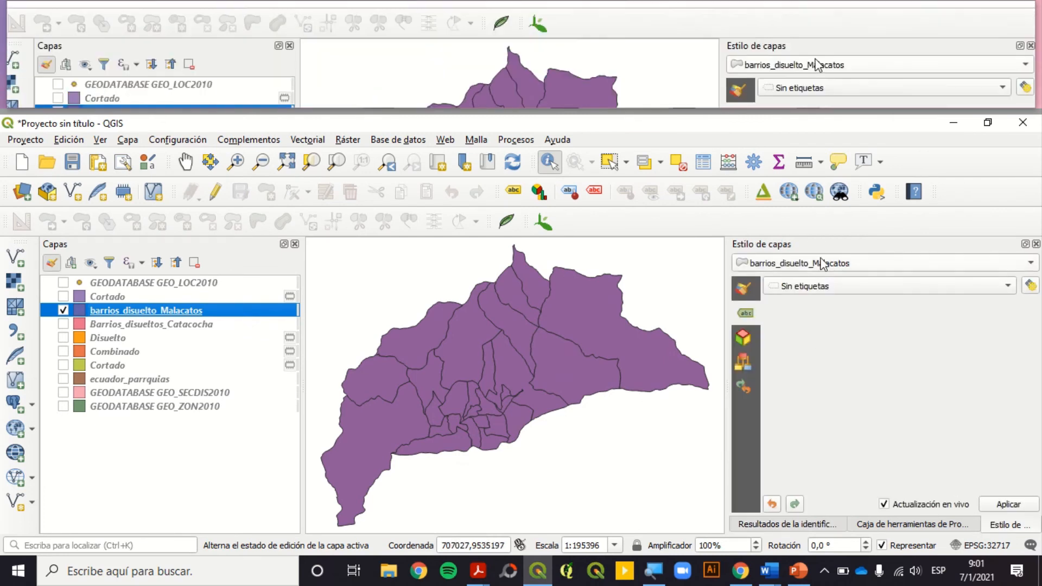
pyautogui.click(745, 288)
pyautogui.click(825, 285)
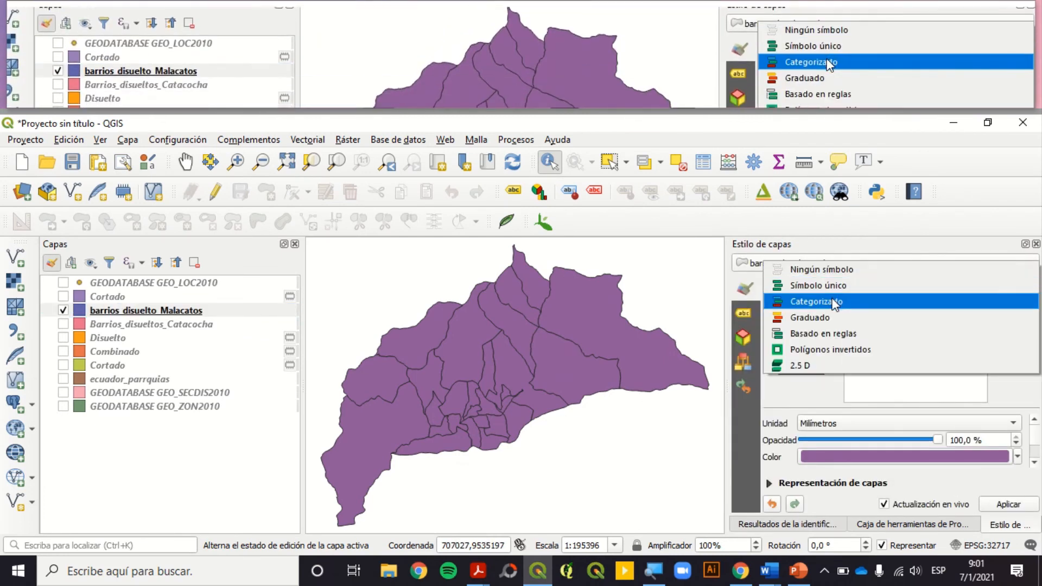
pyautogui.click(835, 304)
pyautogui.click(1008, 308)
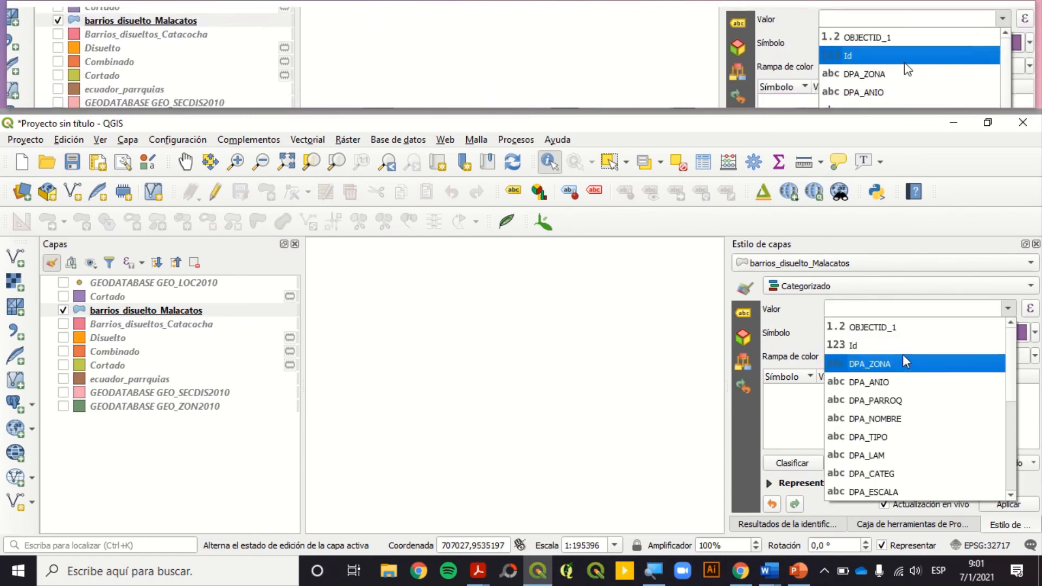
pyautogui.click(878, 421)
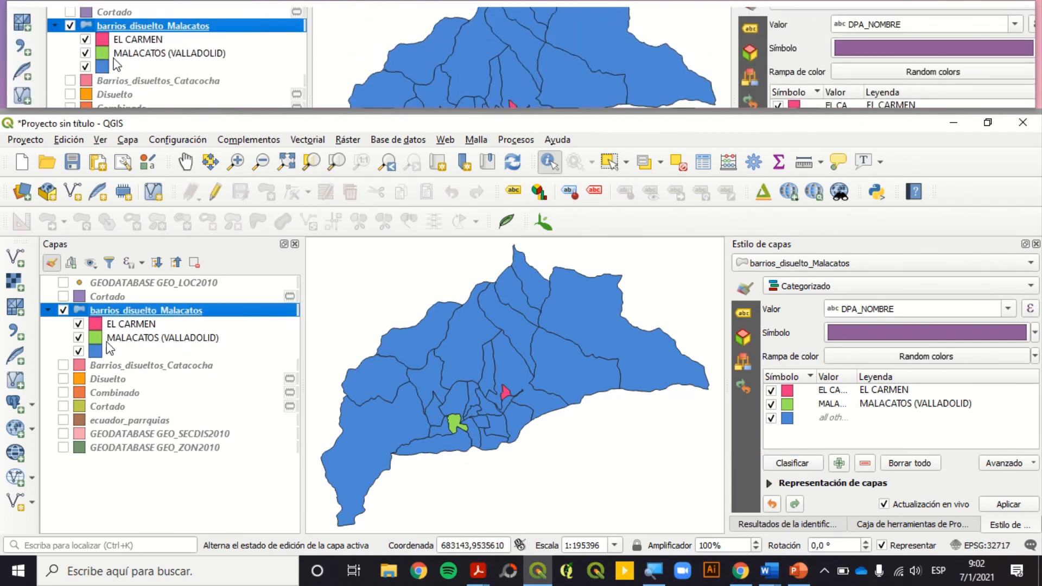
# Step: Show only the Barrios_disueltos_Catacocha layer and style it as categorized by DPA_NOMBRE with random colors, classifying its values
pyautogui.click(72, 368)
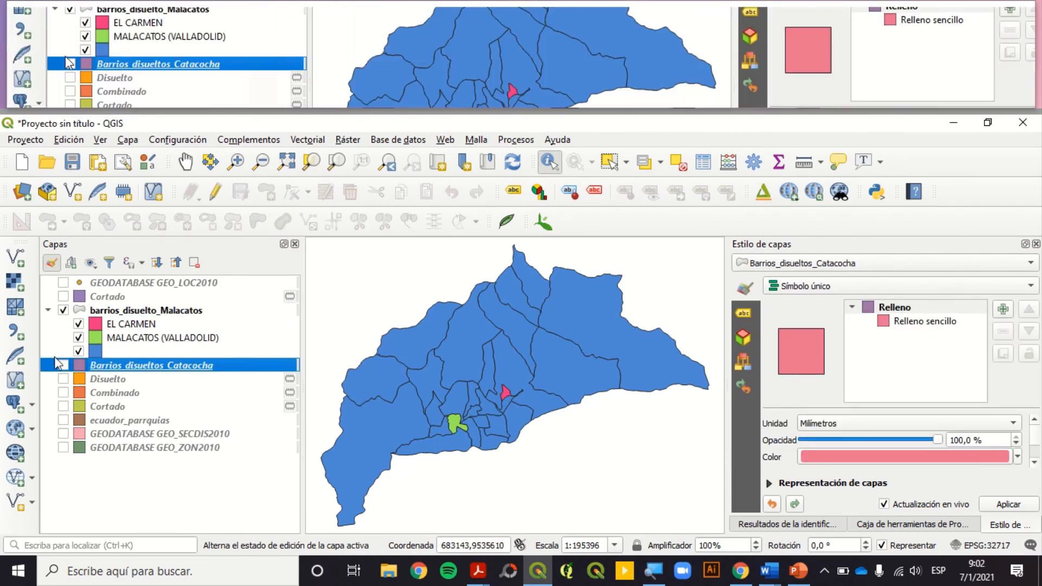
pyautogui.click(64, 365)
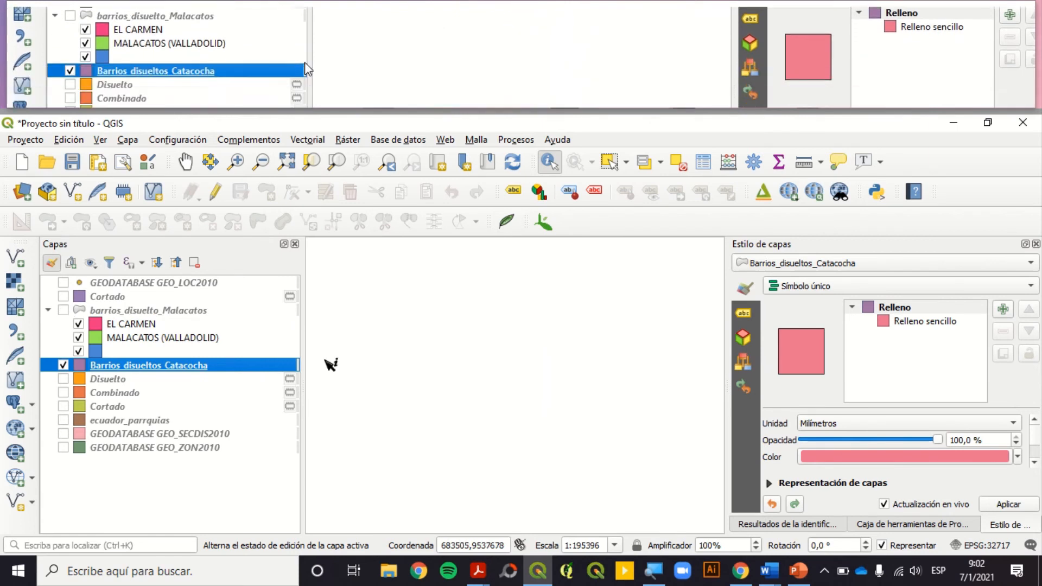
pyautogui.click(822, 287)
pyautogui.click(830, 302)
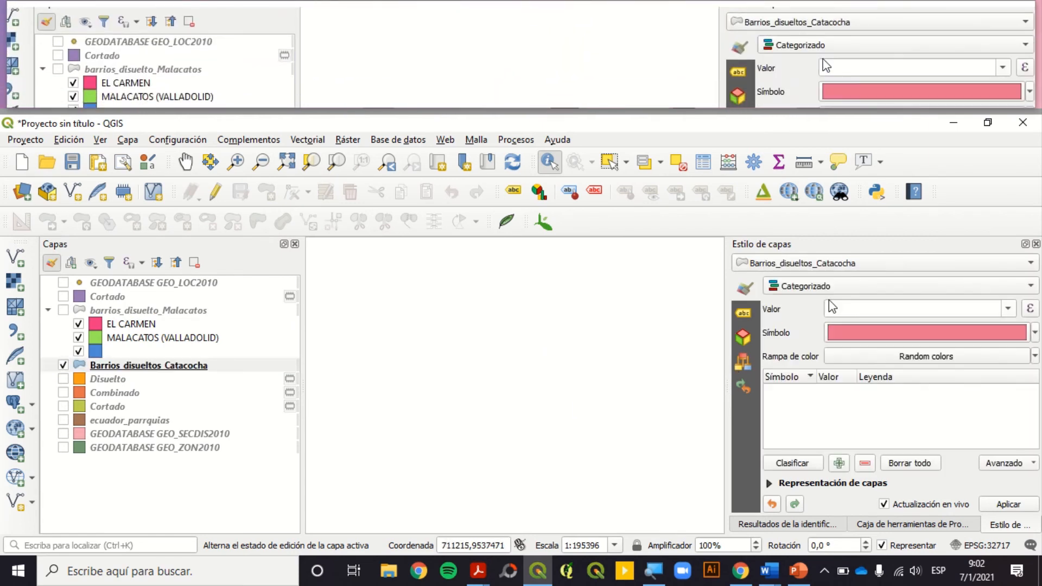
pyautogui.click(1008, 309)
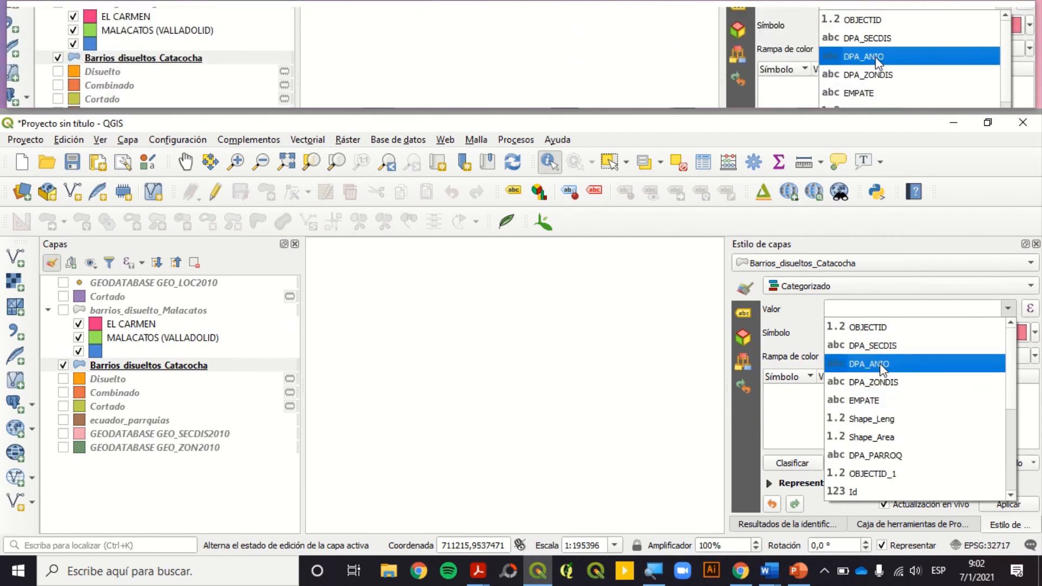
pyautogui.scroll(-3, 904, 429)
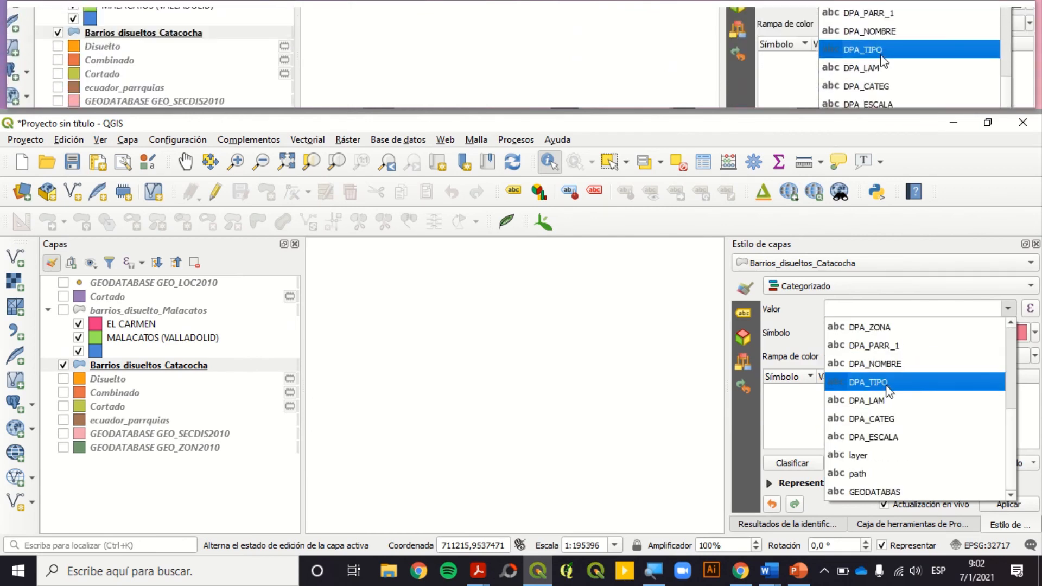
pyautogui.click(884, 363)
pyautogui.click(792, 463)
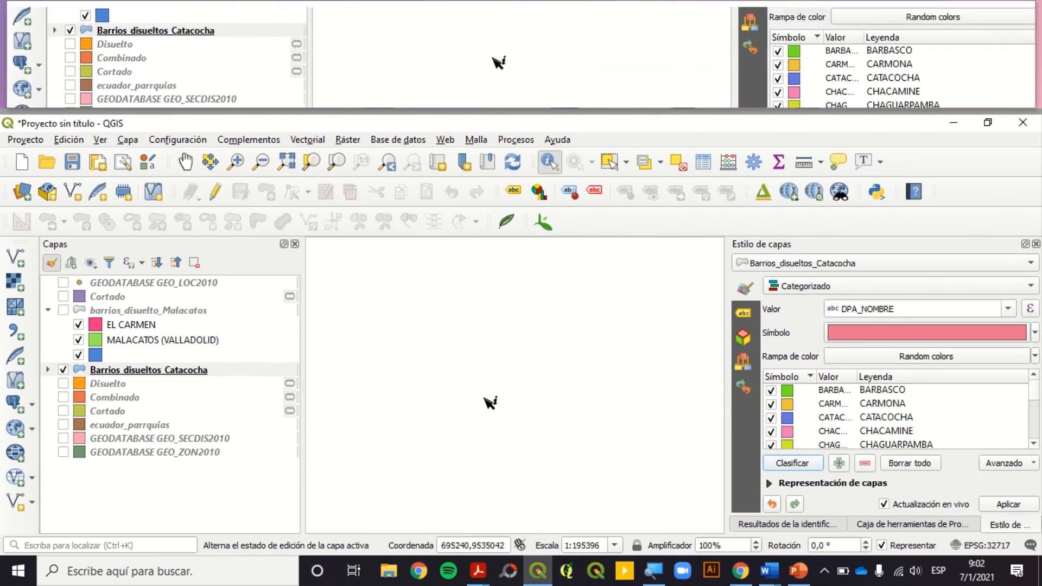
# Step: Zoom the map to the full extent of the Barrios_disueltos_Catacocha layer
pyautogui.click(147, 371)
pyautogui.rightClick(148, 370)
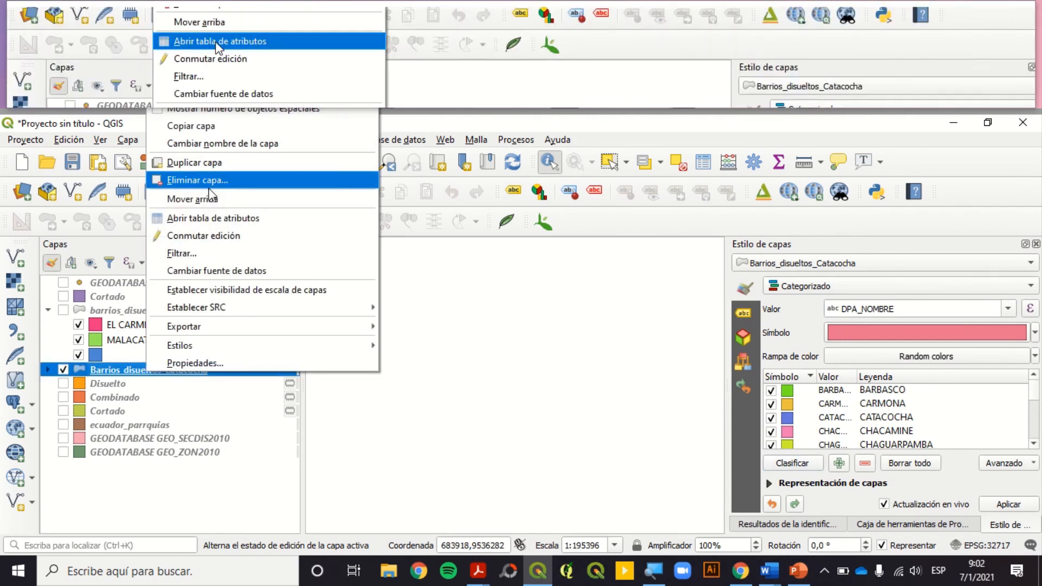
pyautogui.click(456, 278)
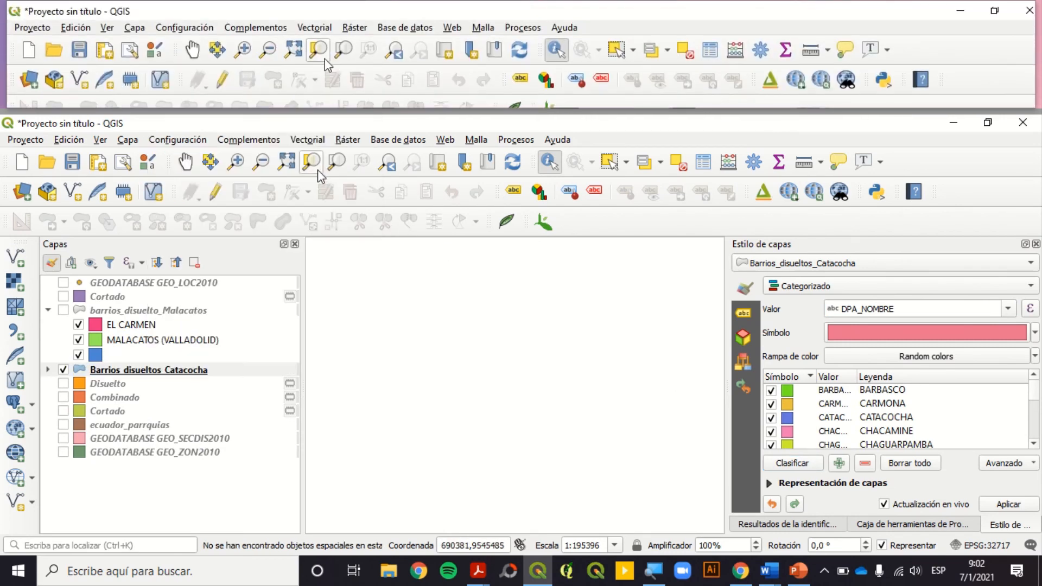
pyautogui.click(334, 165)
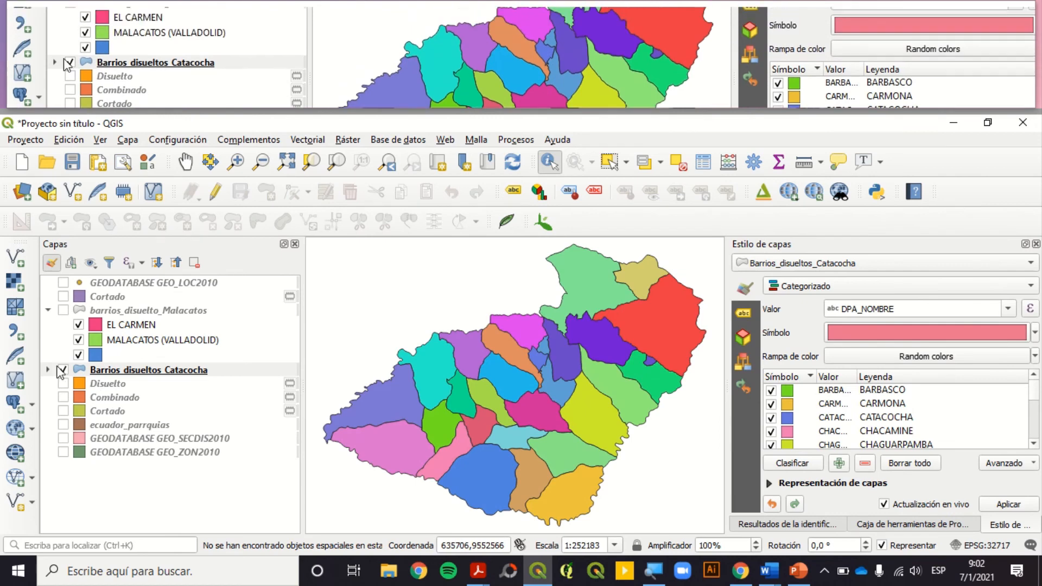
# Step: Hide the Catacocha layer, show barrios_disuelto_Malacatos instead, and fit the map to it
pyautogui.click(64, 372)
pyautogui.click(63, 310)
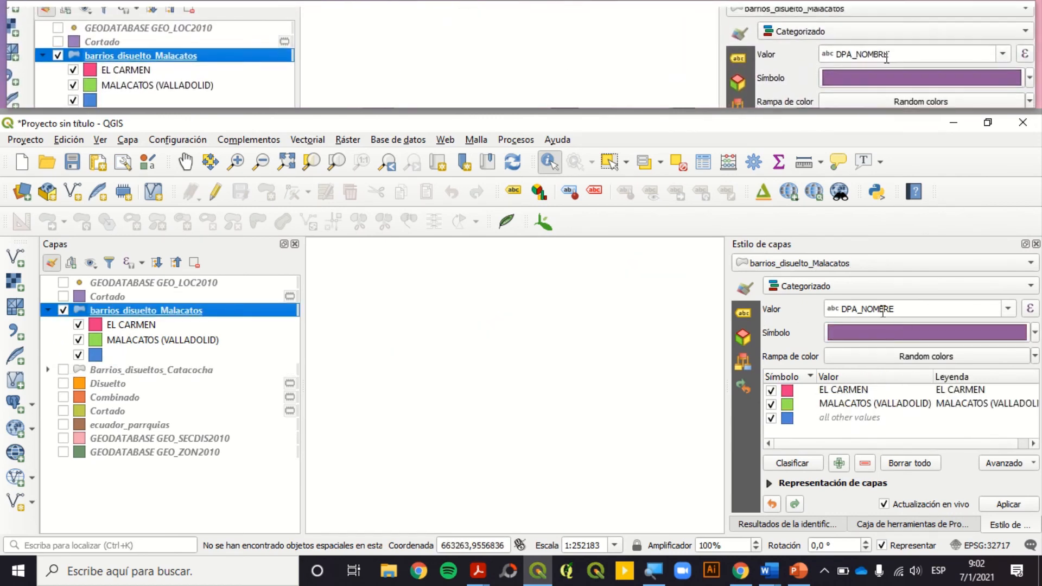
pyautogui.click(341, 163)
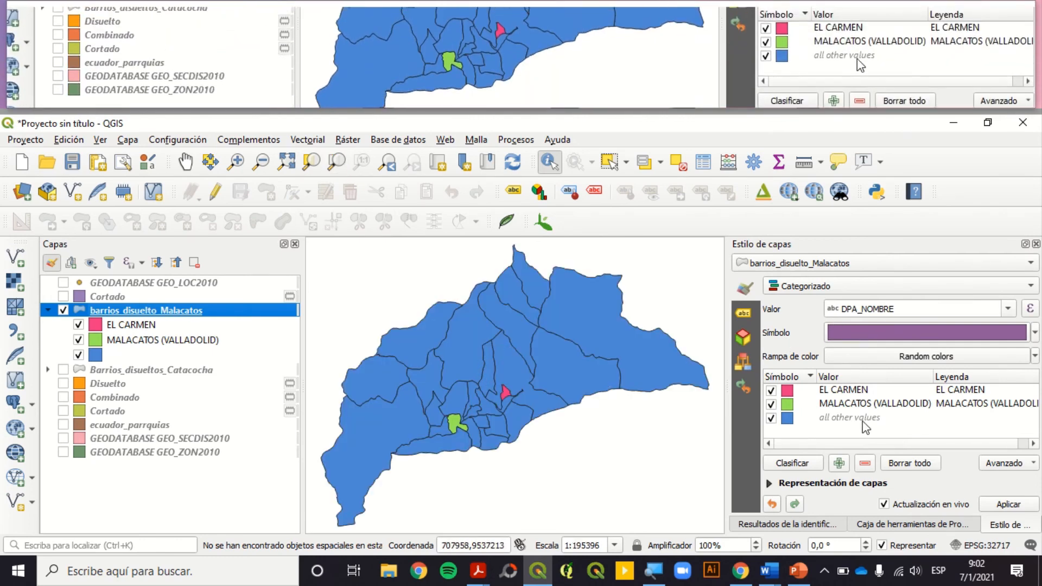
# Step: Sort the Malacatos attribute table by DPA_NOMBRE and select every record without a name by inverting the selection of the two named ones
pyautogui.click(725, 165)
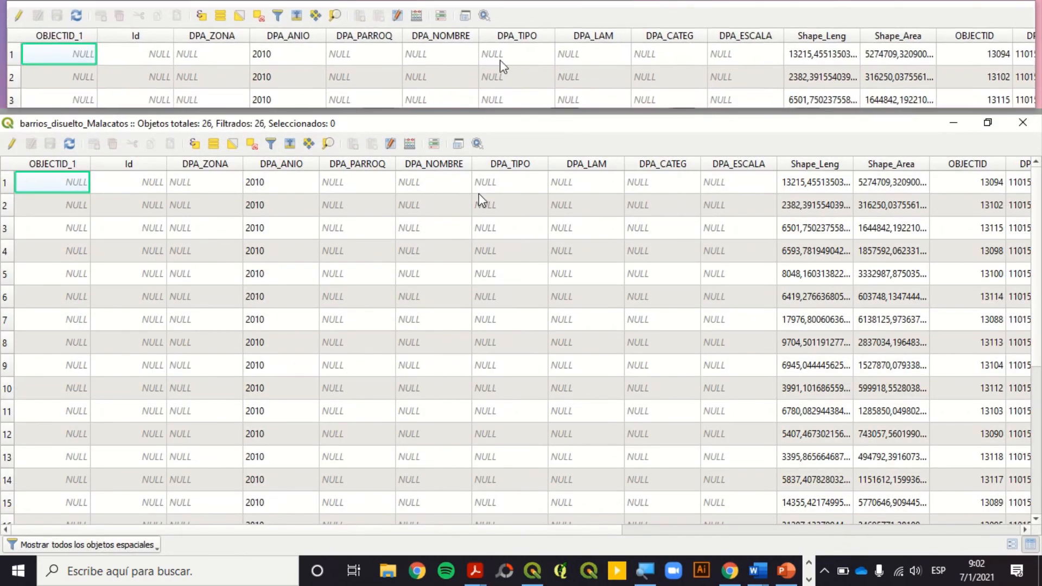
pyautogui.click(432, 164)
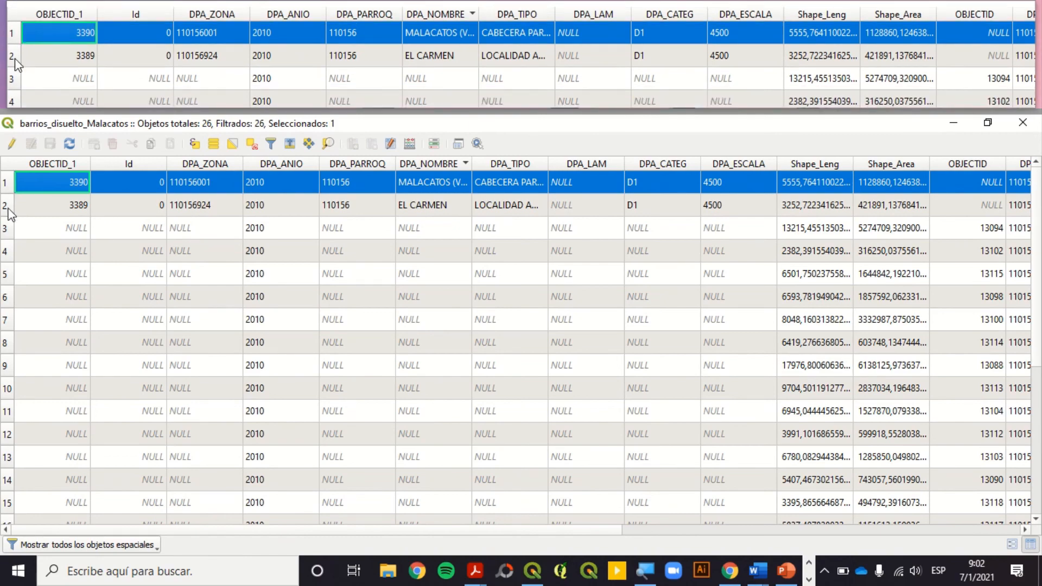
pyautogui.keyDown('ctrl'); pyautogui.click(7, 208); pyautogui.keyUp('ctrl')
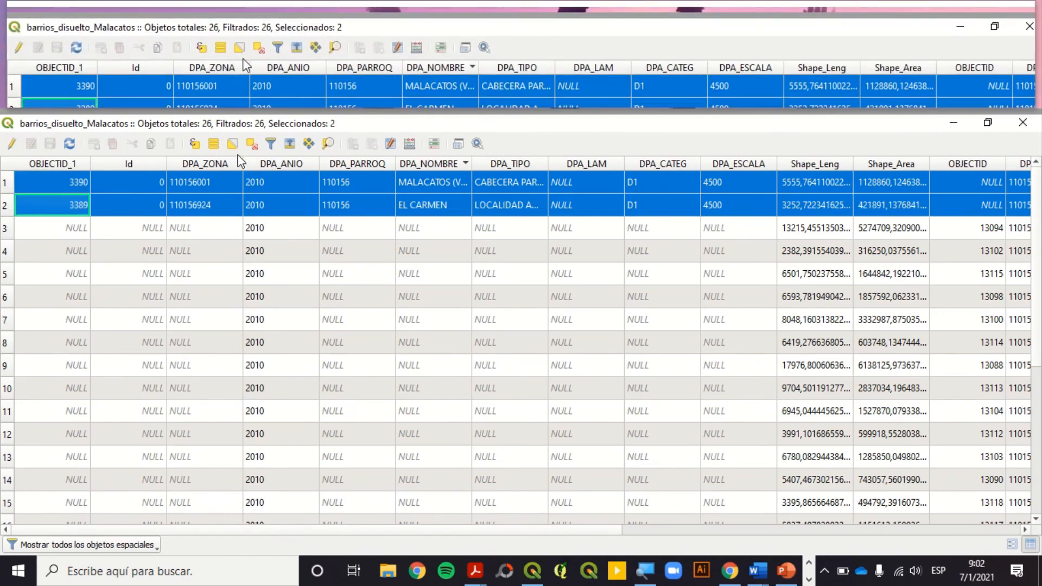
pyautogui.click(231, 147)
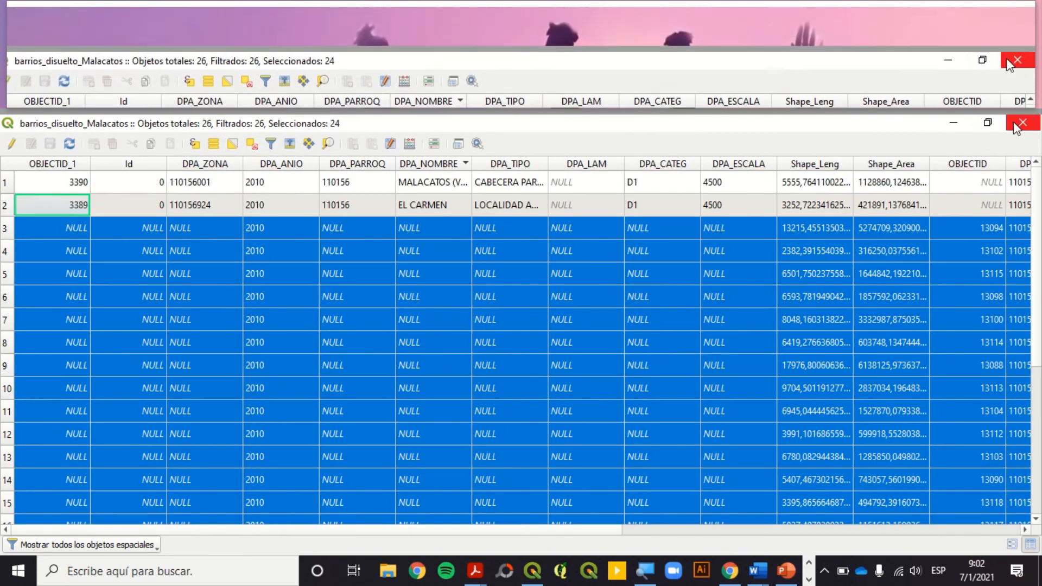
pyautogui.click(1023, 123)
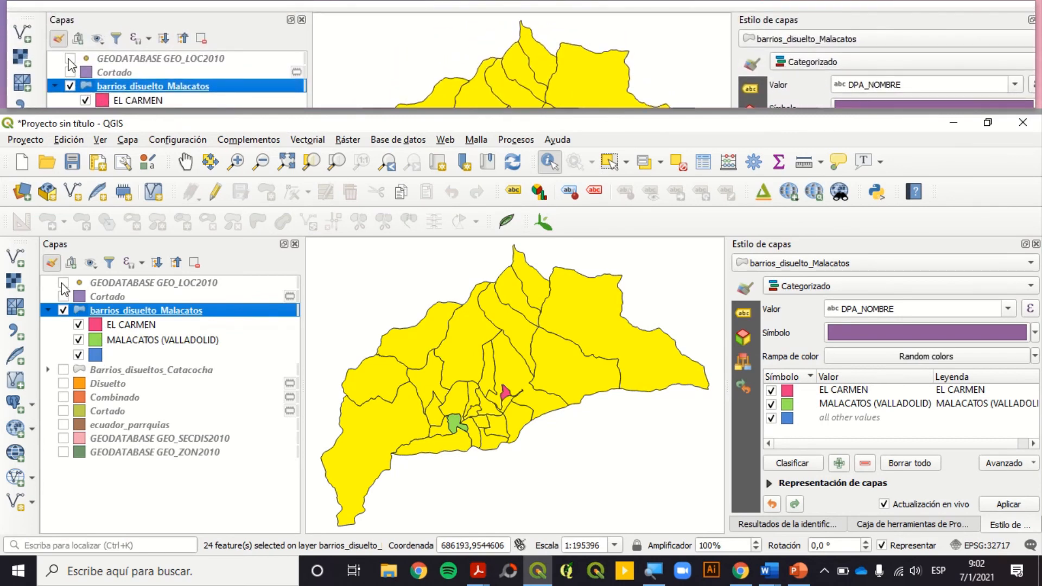
# Step: Set up a vector join on barrios_disuelto_Malacatos with GEODATABASE GEO_LOC2010, using DPA_SECDIS as both the join and target field
pyautogui.rightClick(179, 312)
pyautogui.click(211, 317)
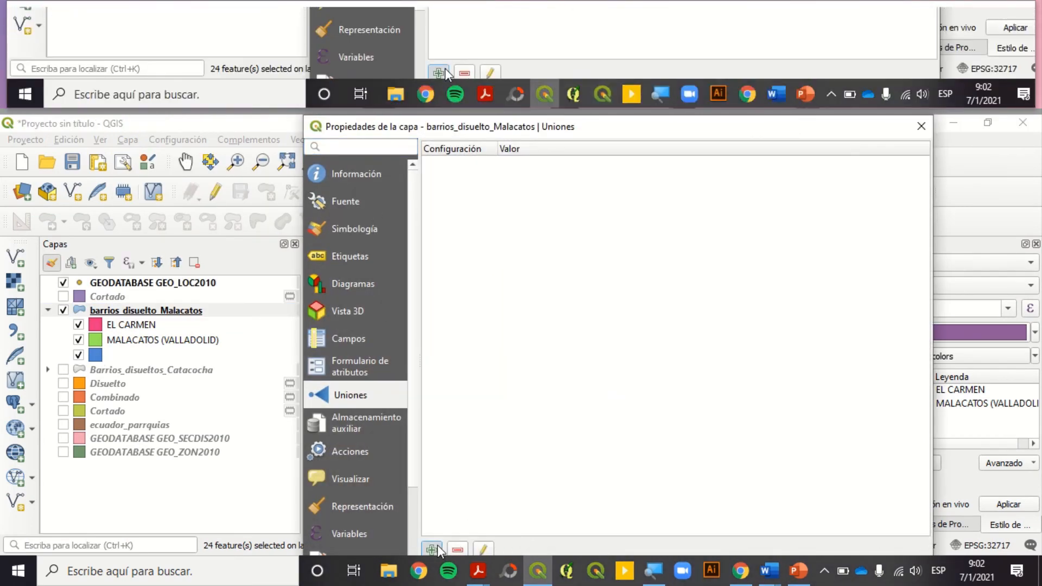
pyautogui.click(432, 549)
pyautogui.click(530, 190)
pyautogui.click(575, 168)
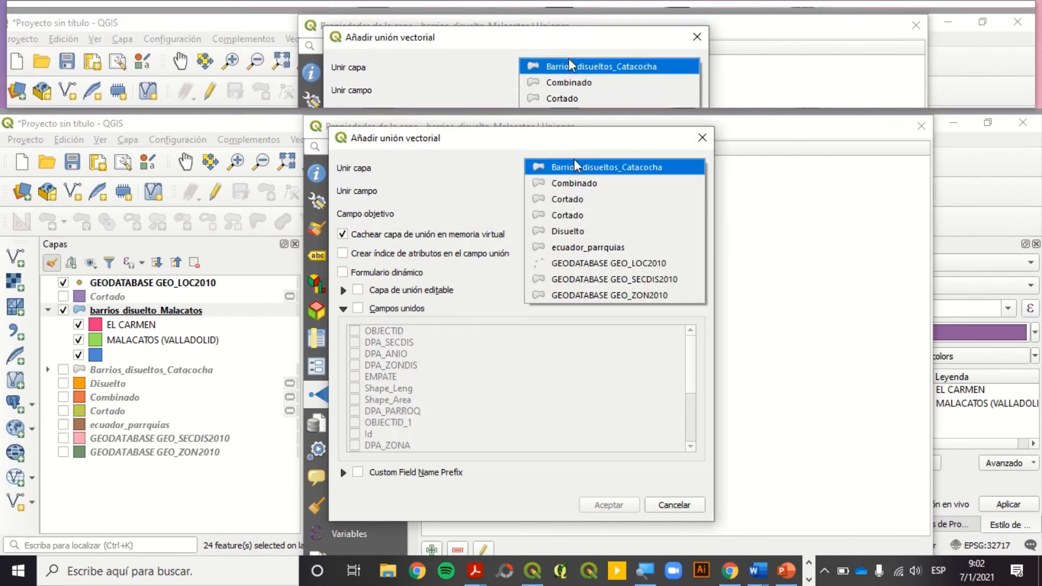
pyautogui.click(603, 263)
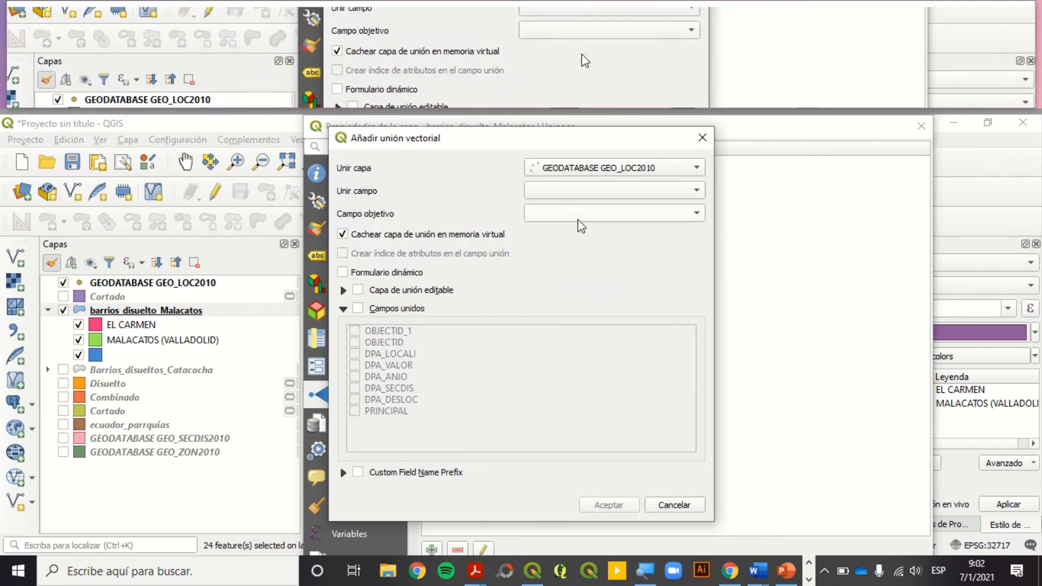
pyautogui.click(564, 191)
pyautogui.click(587, 271)
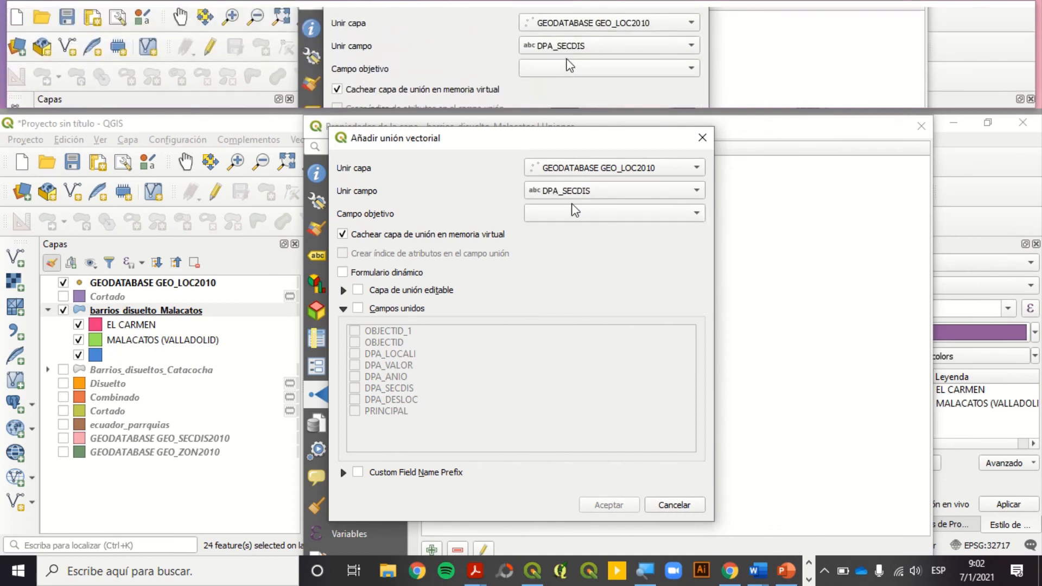
pyautogui.click(573, 214)
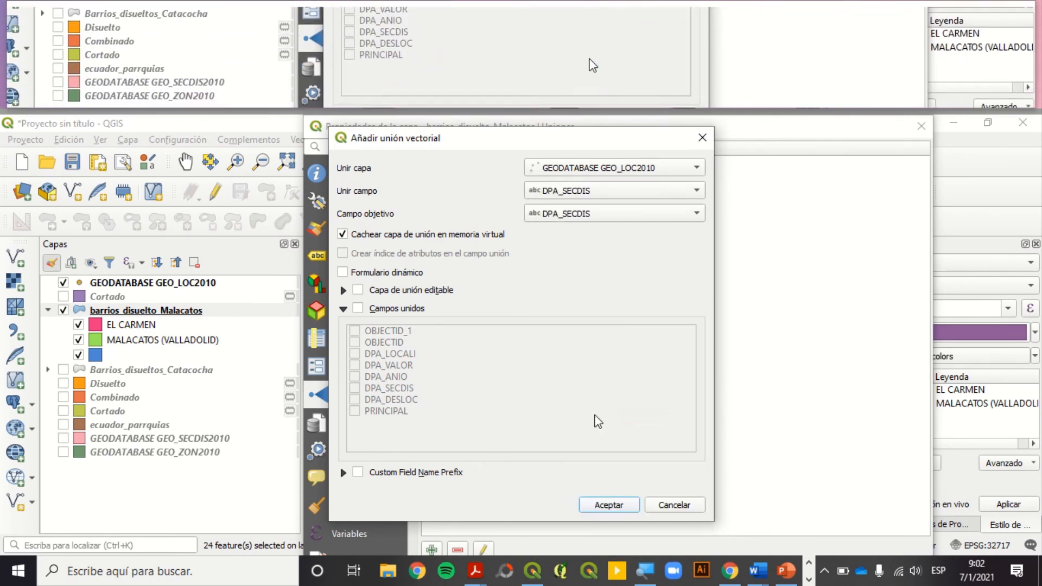
# Step: Limit the joined fields to DPA_DESLOC, accept the join and confirm the layer properties
pyautogui.click(358, 308)
pyautogui.click(355, 400)
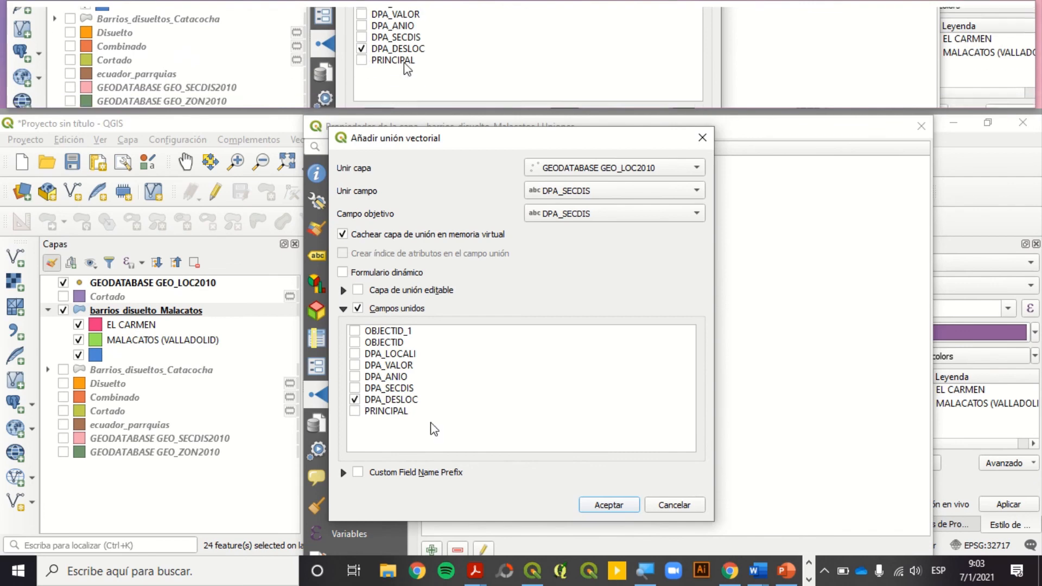
pyautogui.click(607, 505)
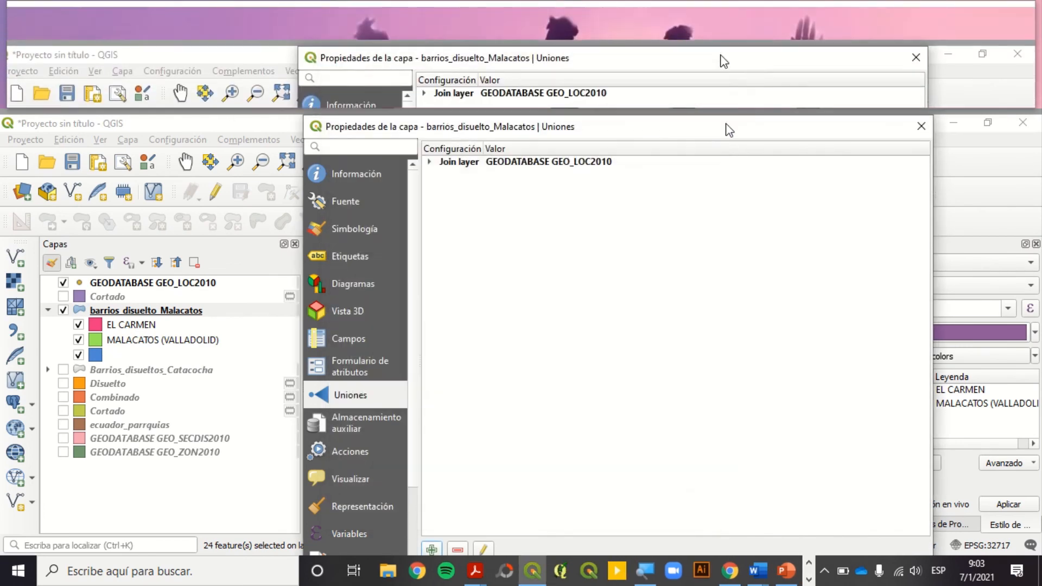
pyautogui.moveTo(729, 130); pyautogui.dragTo(705, 168)
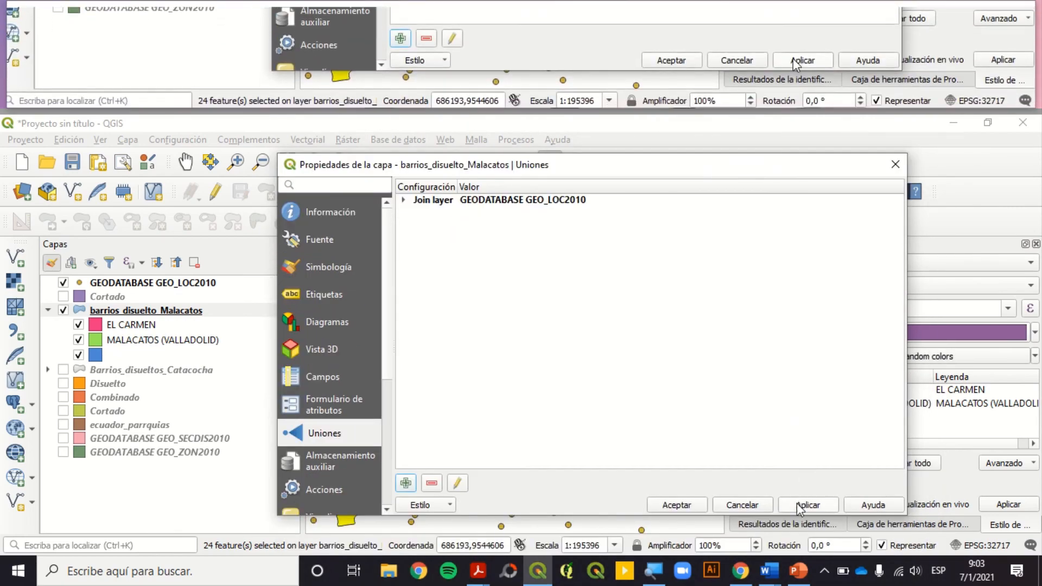
pyautogui.click(697, 505)
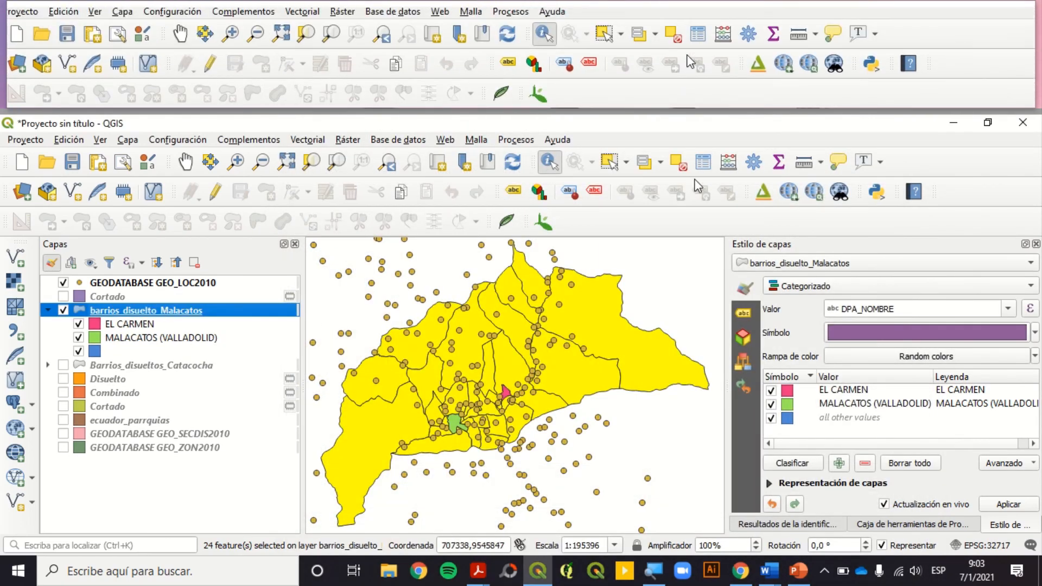
# Step: Enable editing on the Malacatos attribute table and fill DPA_NOMBRE of the selected records from GEODATABASE GEO_LOC2010_DPA_DESLOC
pyautogui.click(703, 163)
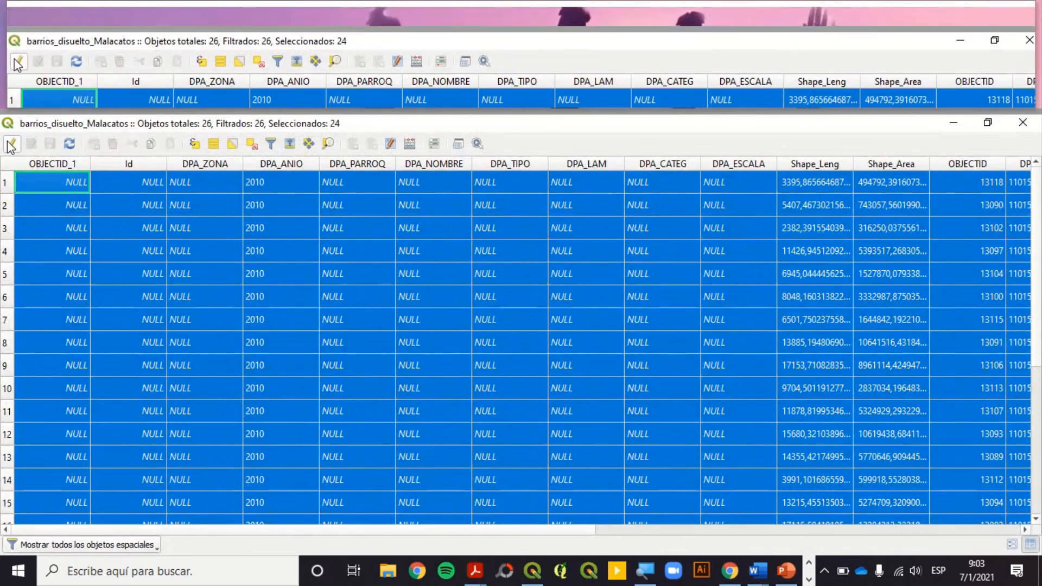
pyautogui.click(8, 144)
pyautogui.click(54, 166)
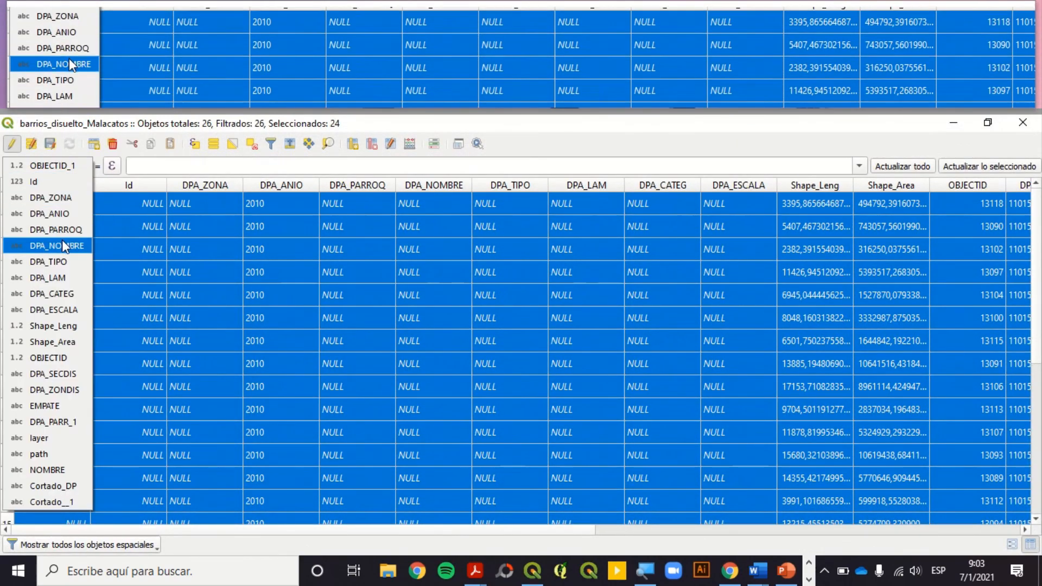
pyautogui.click(57, 246)
pyautogui.click(859, 166)
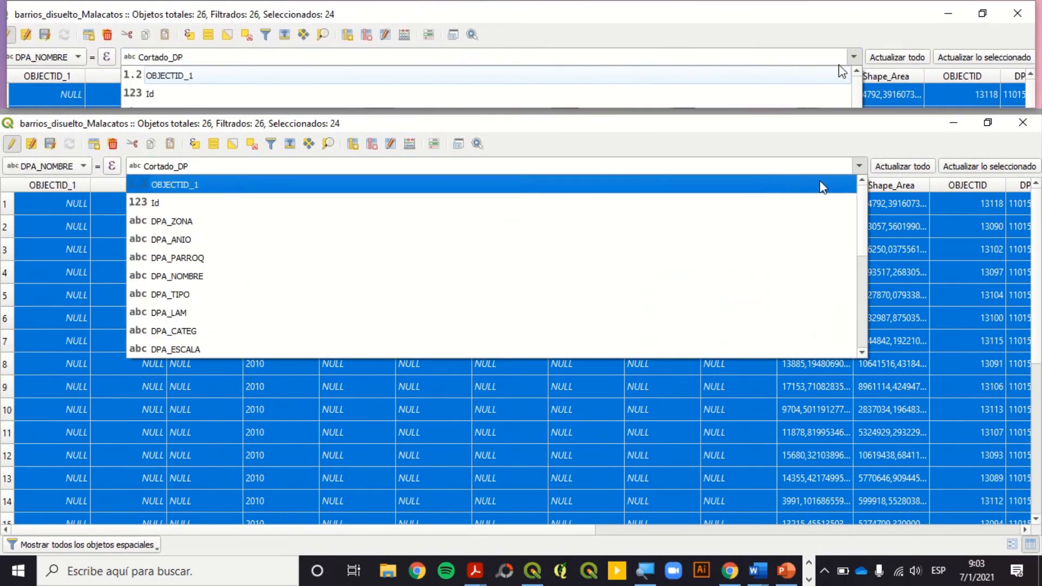
pyautogui.scroll(-5, 361, 326)
pyautogui.click(358, 352)
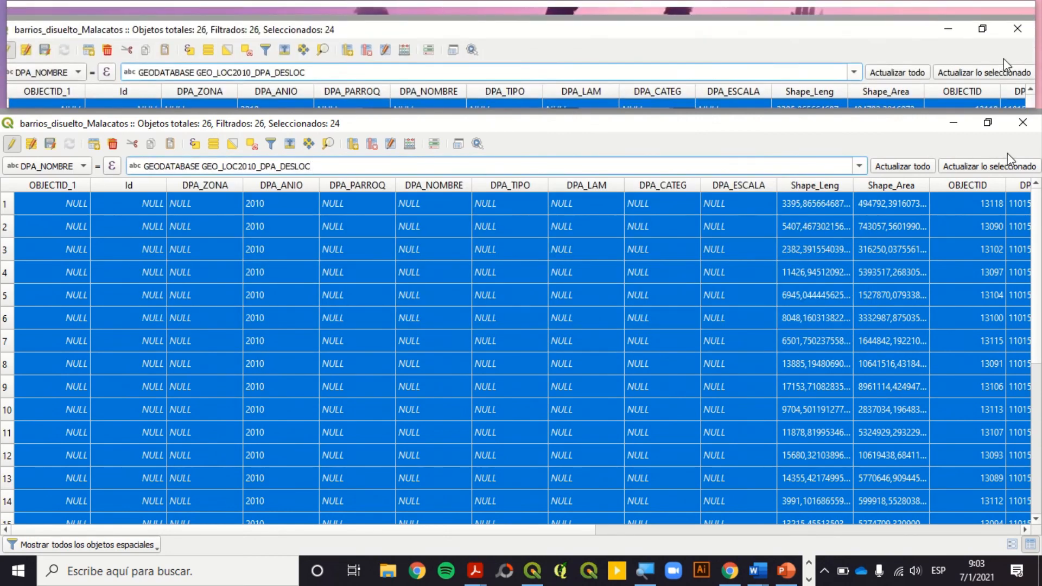
pyautogui.click(999, 166)
# Step: Finish editing the Malacatos table, check the filled names against the joined columns, and close the table
pyautogui.scroll(-4, 434, 326)
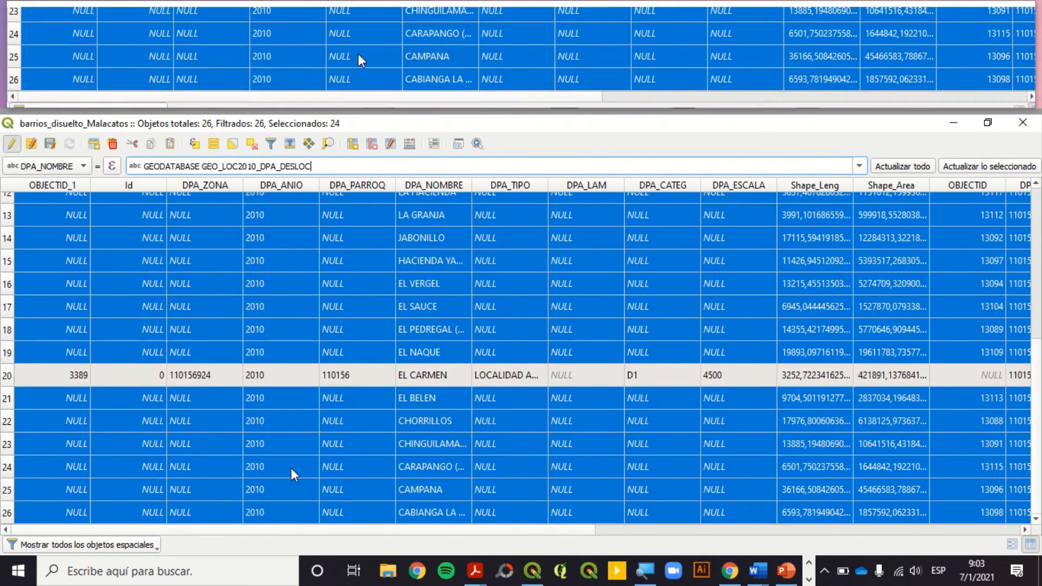
pyautogui.click(9, 146)
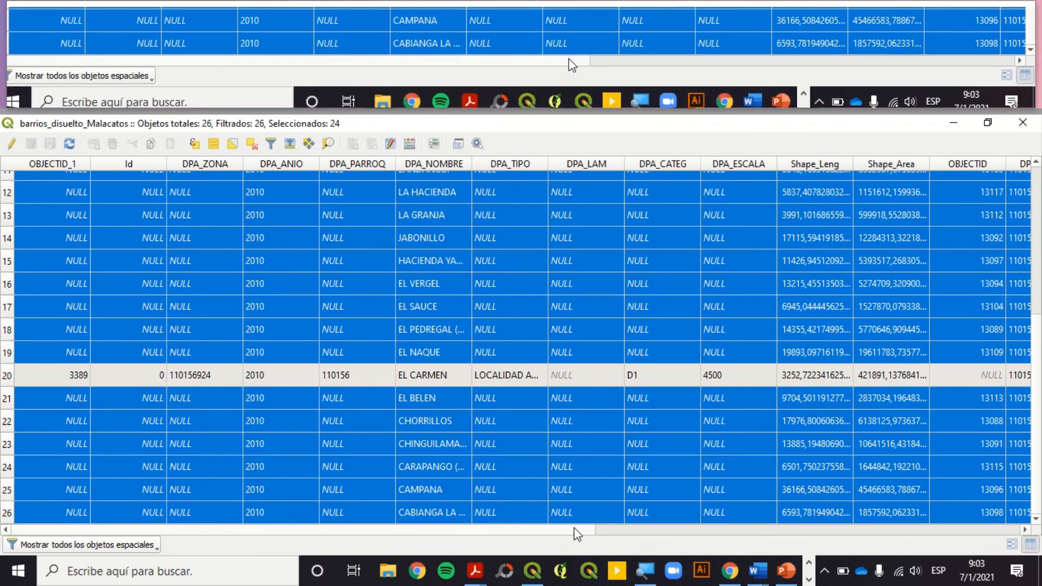
pyautogui.click(728, 530)
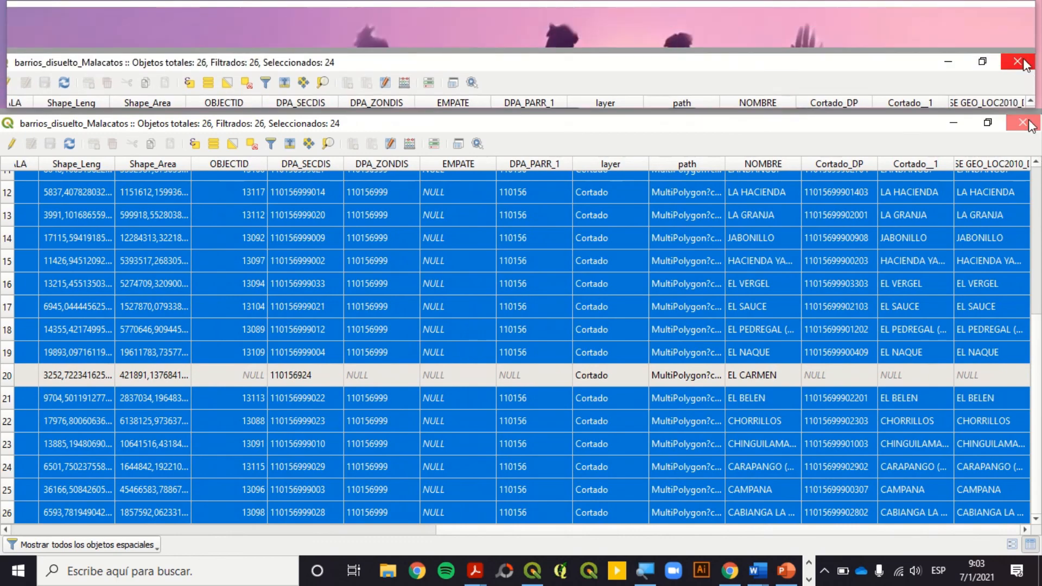
pyautogui.click(1024, 123)
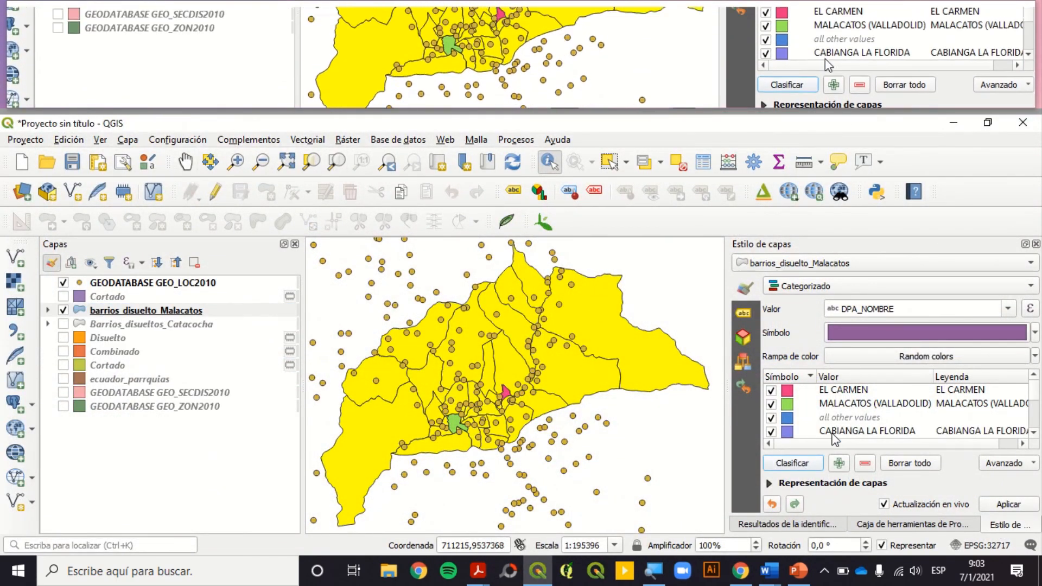
# Step: Reclassify the Malacatos neighbourhoods, delete the first all other values category, and clear the feature selection
pyautogui.click(822, 418)
pyautogui.click(865, 463)
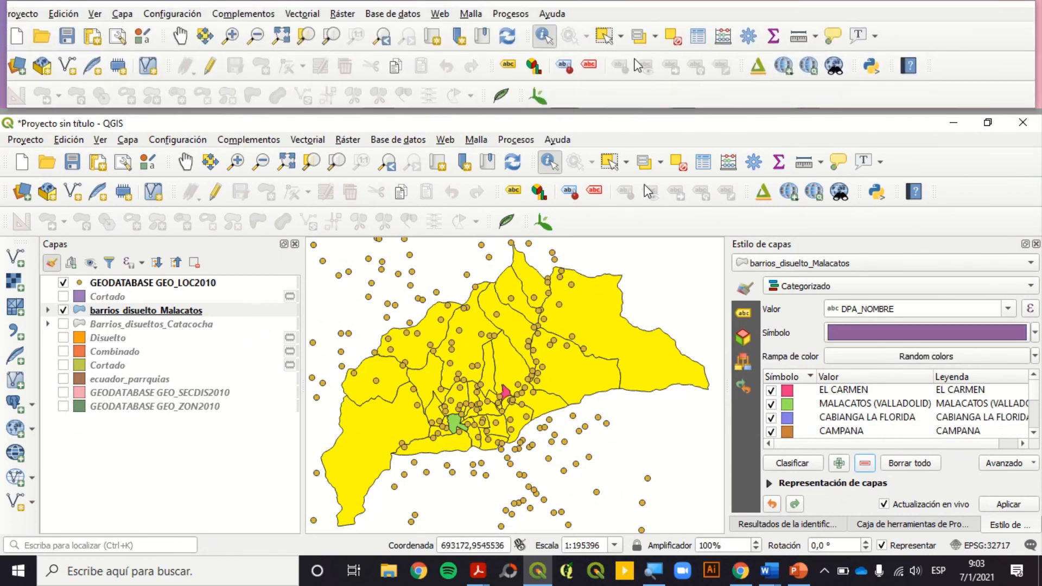
pyautogui.click(679, 163)
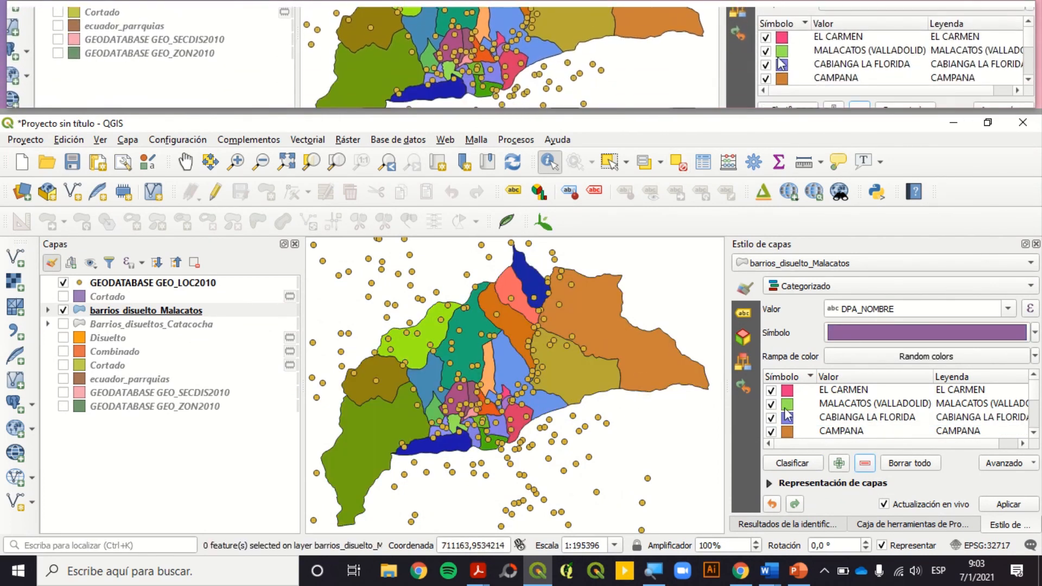
# Step: Delete the remaining all other values category at the end of the Malacatos class list, after ZAPALLAL
pyautogui.scroll(-3, 852, 421)
pyautogui.scroll(-4, 850, 422)
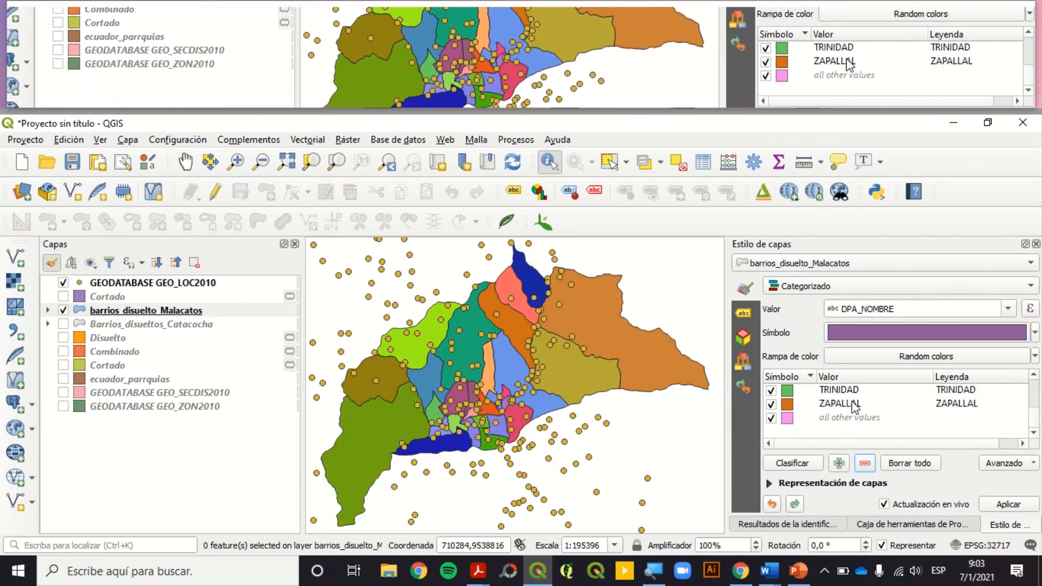
pyautogui.click(852, 418)
pyautogui.click(865, 463)
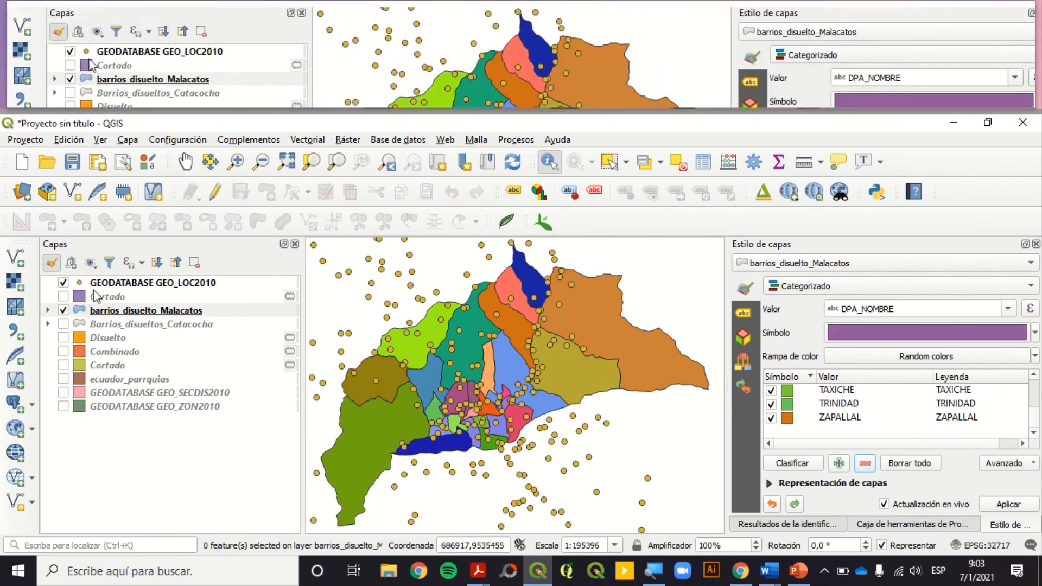
pyautogui.moveTo(395, 59); pyautogui.dragTo(404, 251)
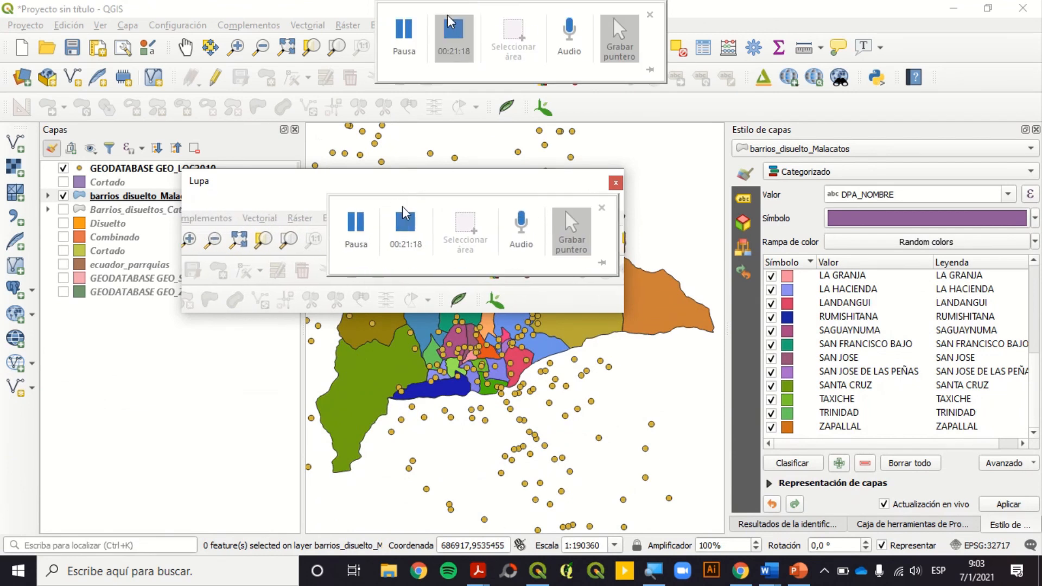